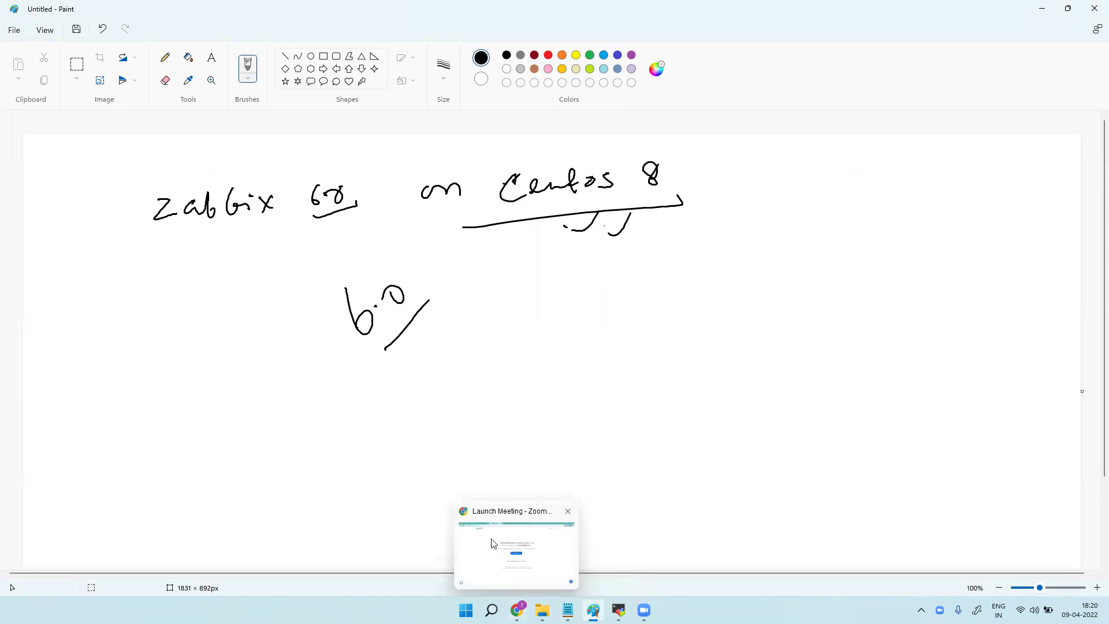
Bring the browser forward on the AWS EC2 Launch Status tab.
click(517, 611)
click(80, 9)
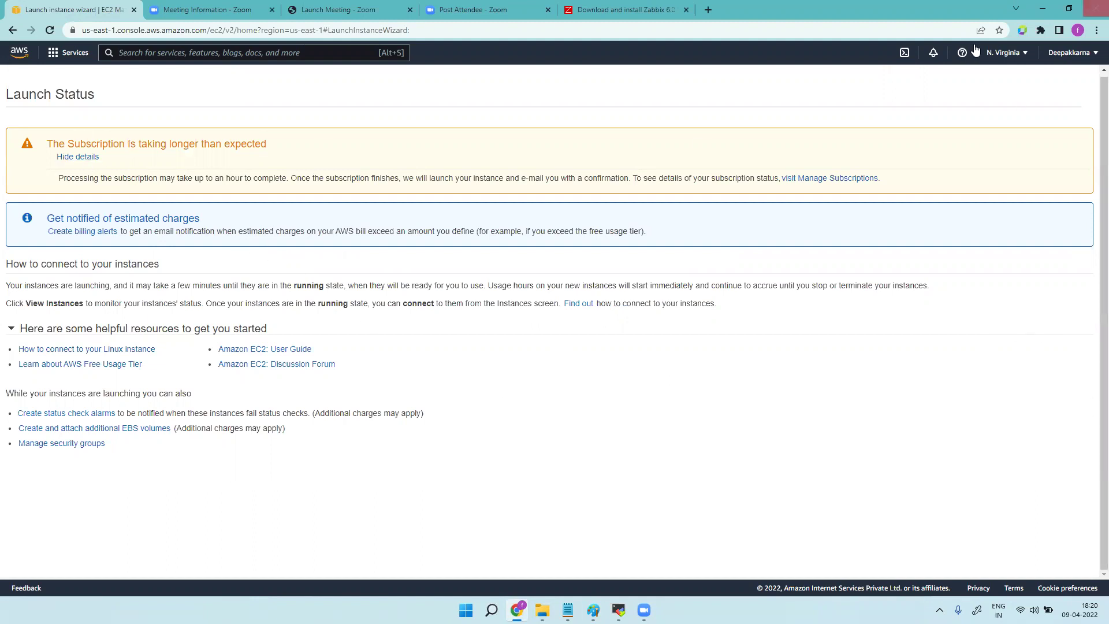
Reload, open the EC2 console via an 'ec2' search, and start Launch instances.
click(50, 31)
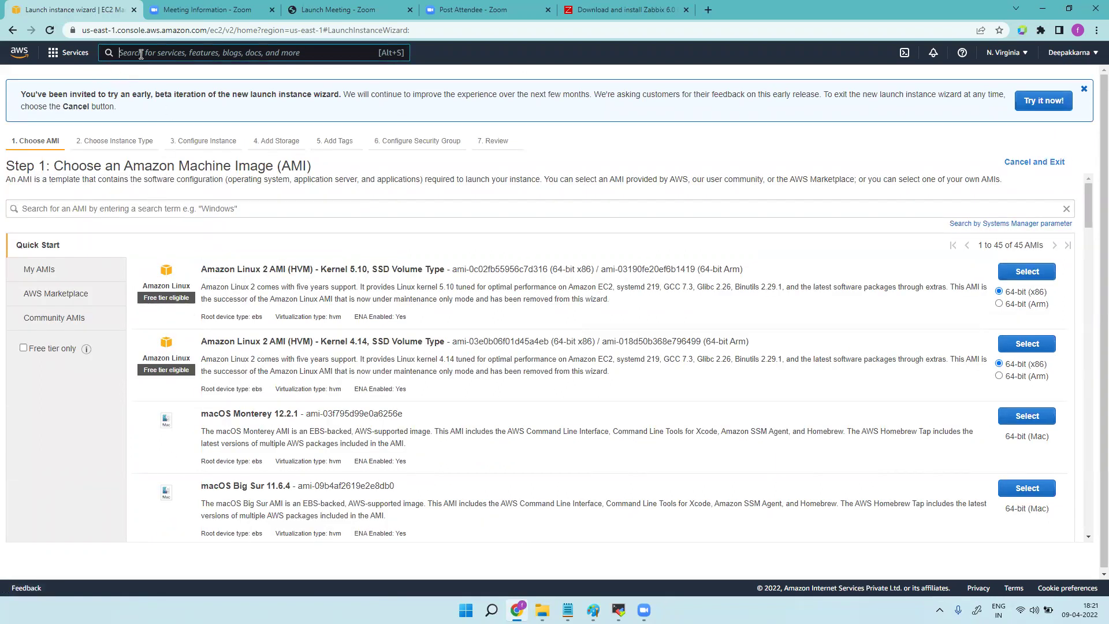
text(ec2)
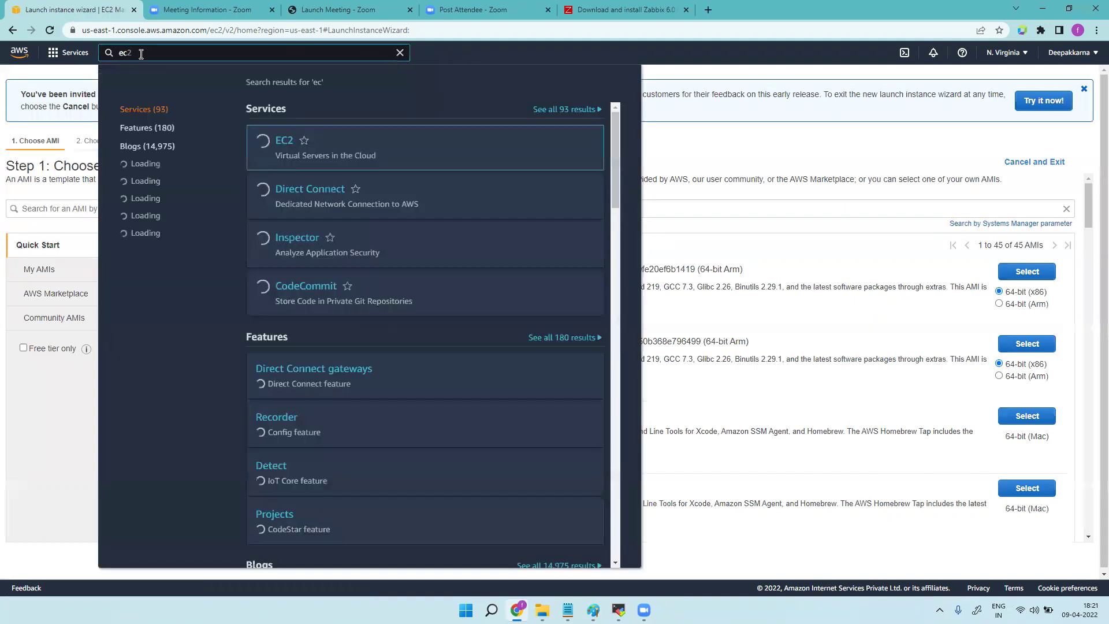
click(285, 143)
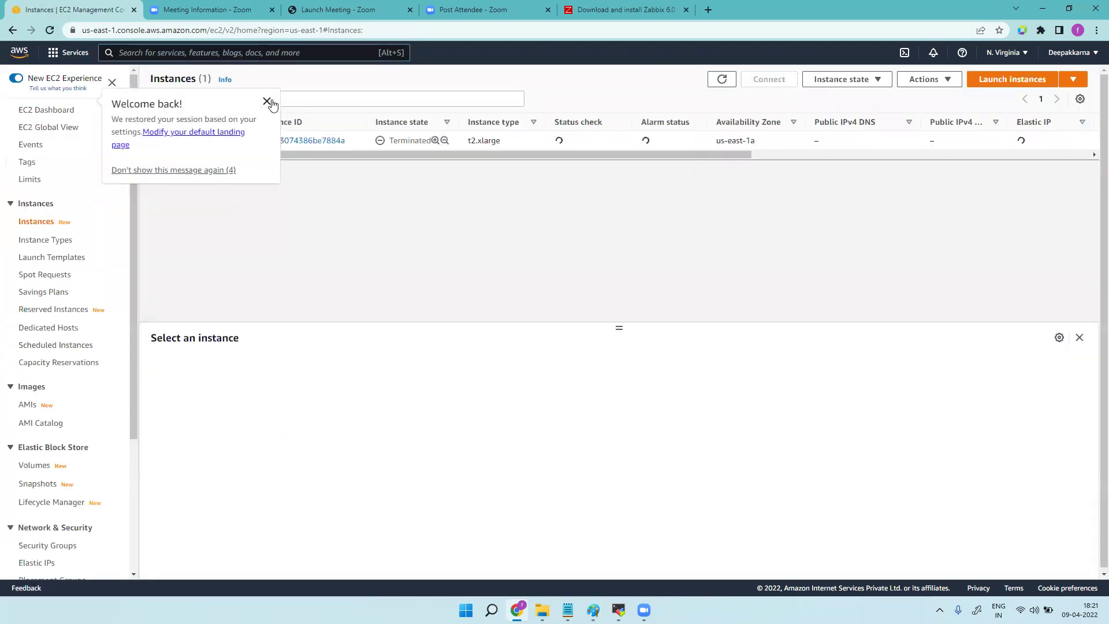
click(266, 102)
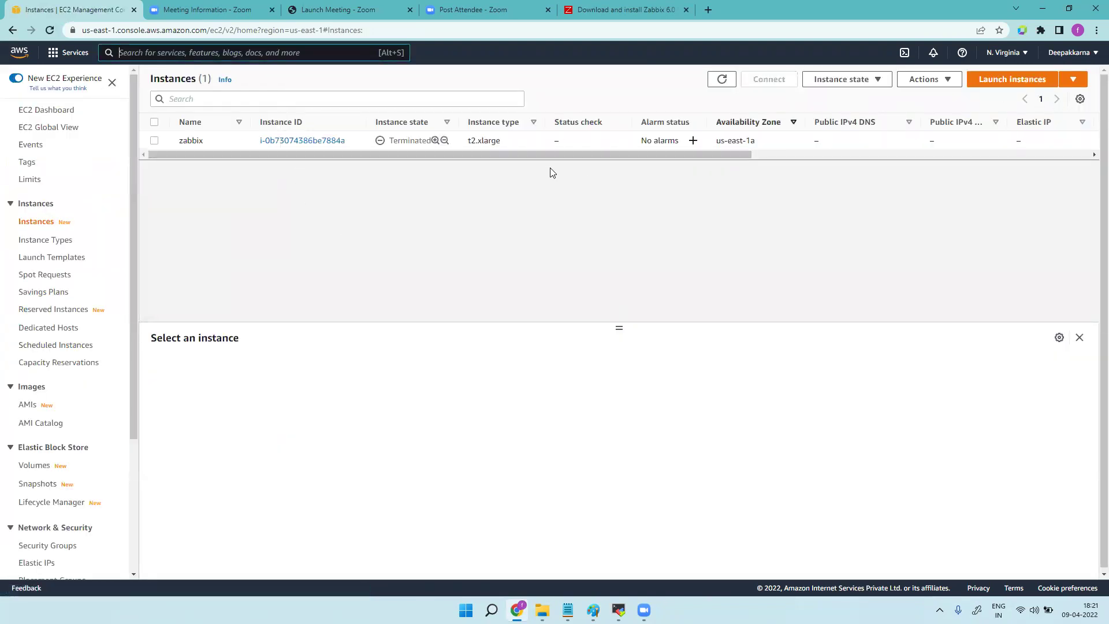
click(1007, 81)
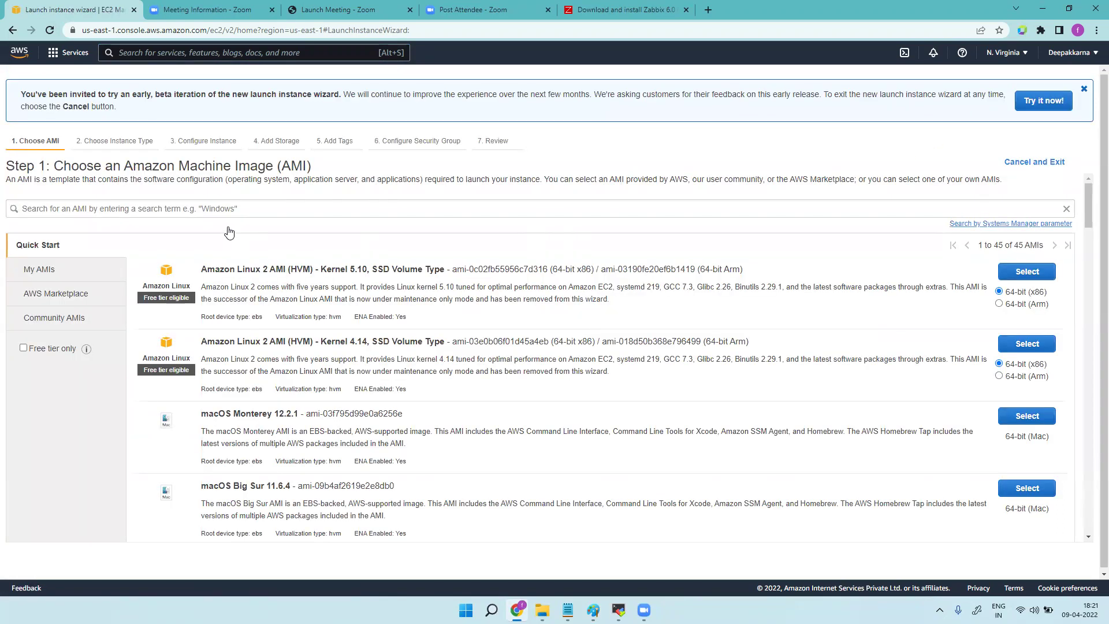
Search the AMI catalogue for 'centos 8', fixing an earlier zabbix search and a misspelling.
click(242, 208)
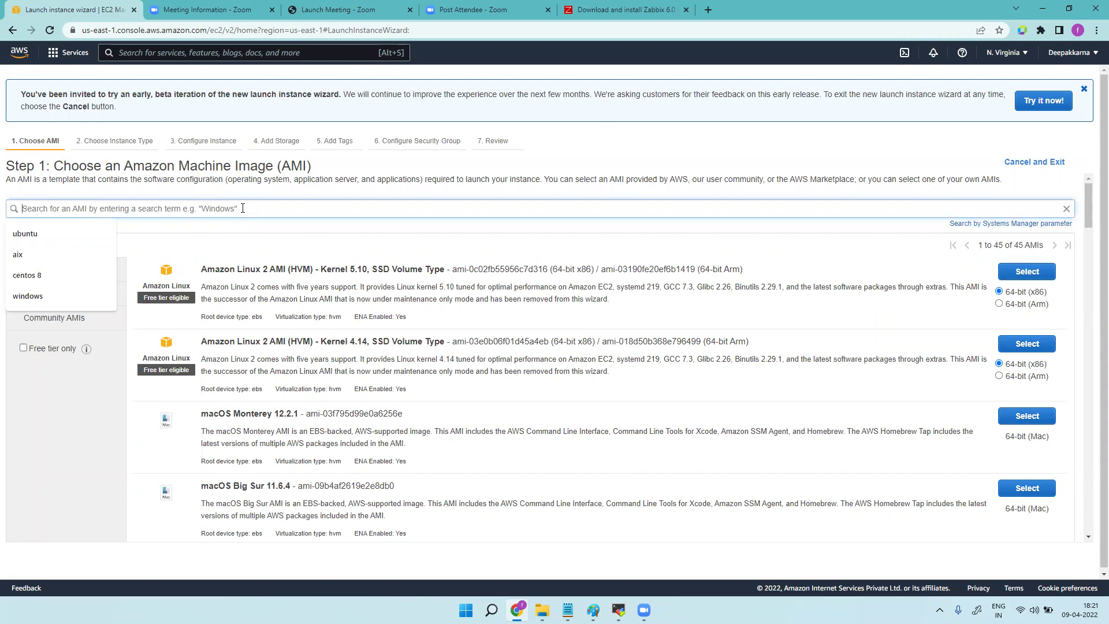
text(zabbix)
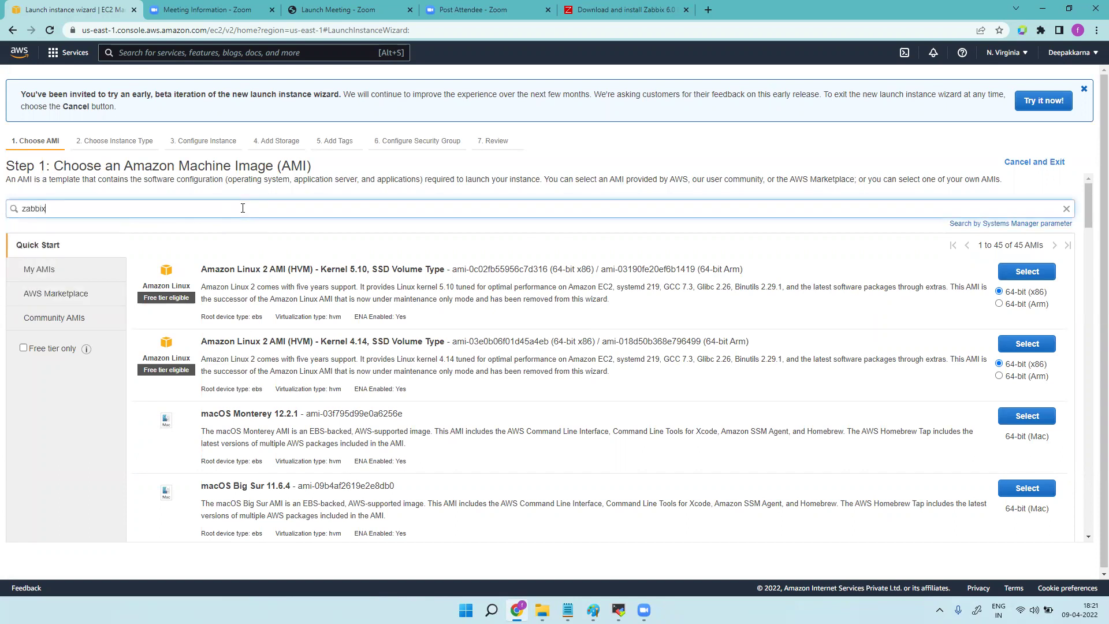
key(Return)
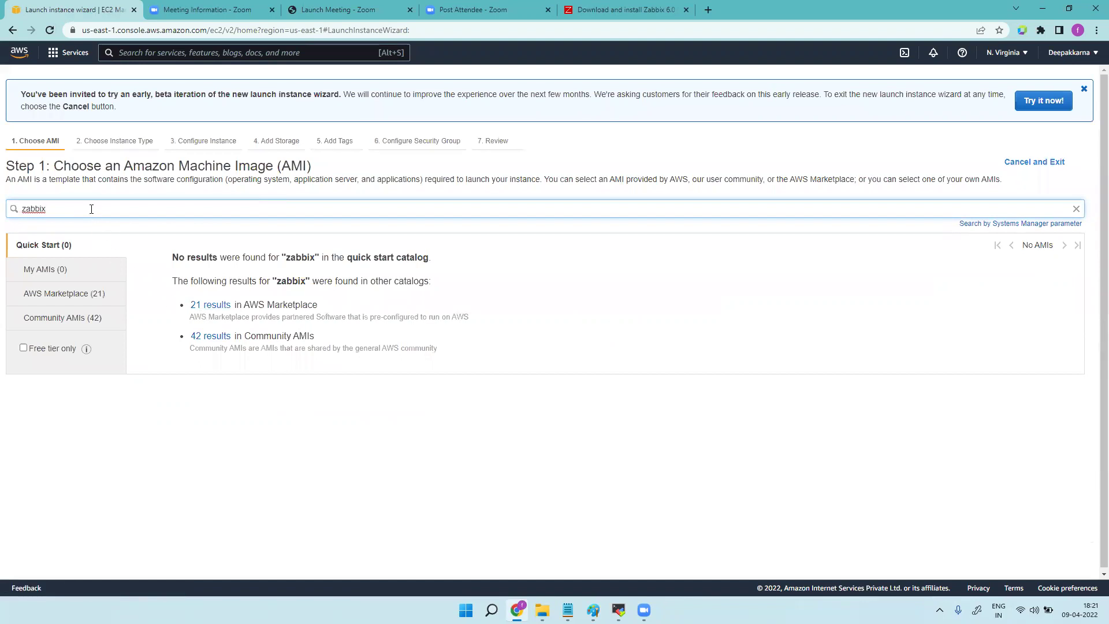
key(BackSpace)
key(BackSpace)
key(BackSpace)
key(BackSpace)
key(BackSpace)
key(BackSpace)
text(ceto)
key(Return)
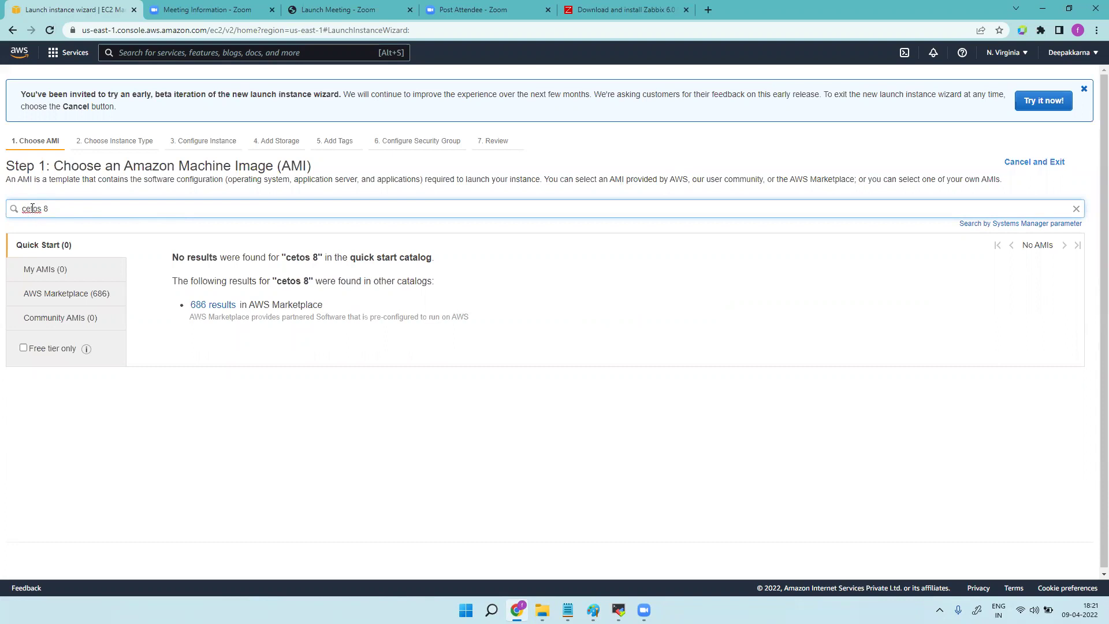
click(32, 208)
text(nt)
key(Return)
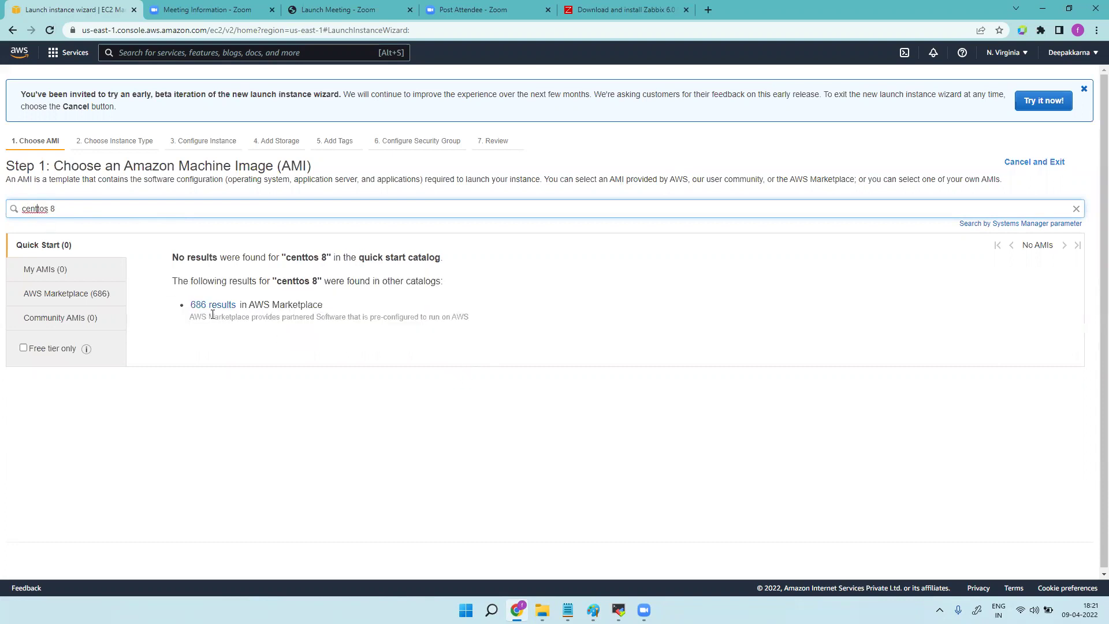
key(Delete)
key(Return)
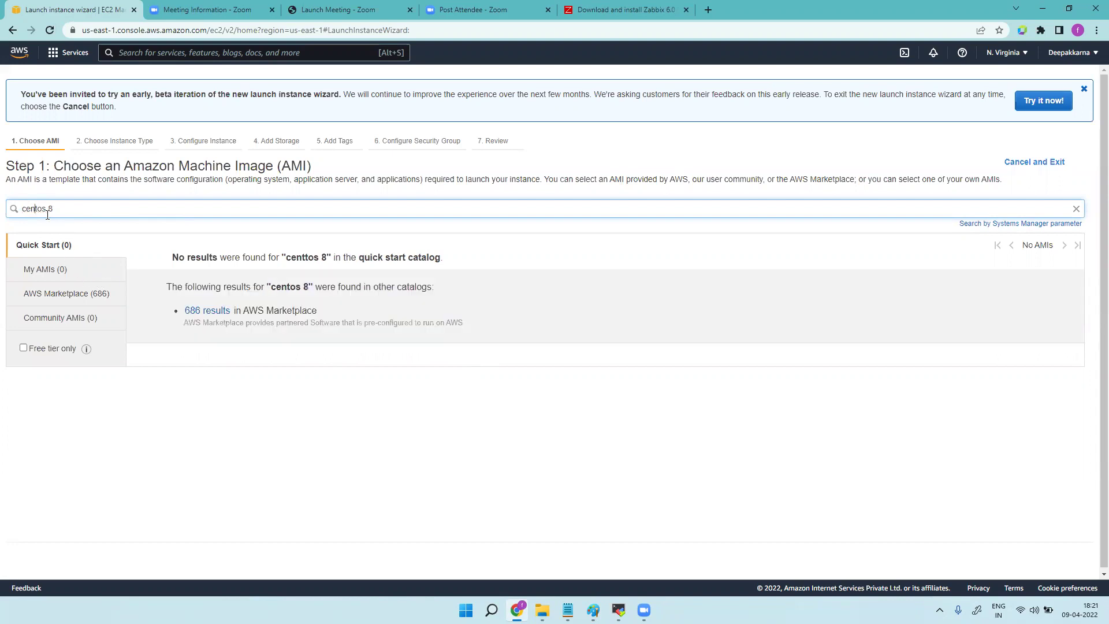
Select CentOS 8 (arm64) with Updates HVM from the AWS Marketplace results and continue.
click(204, 306)
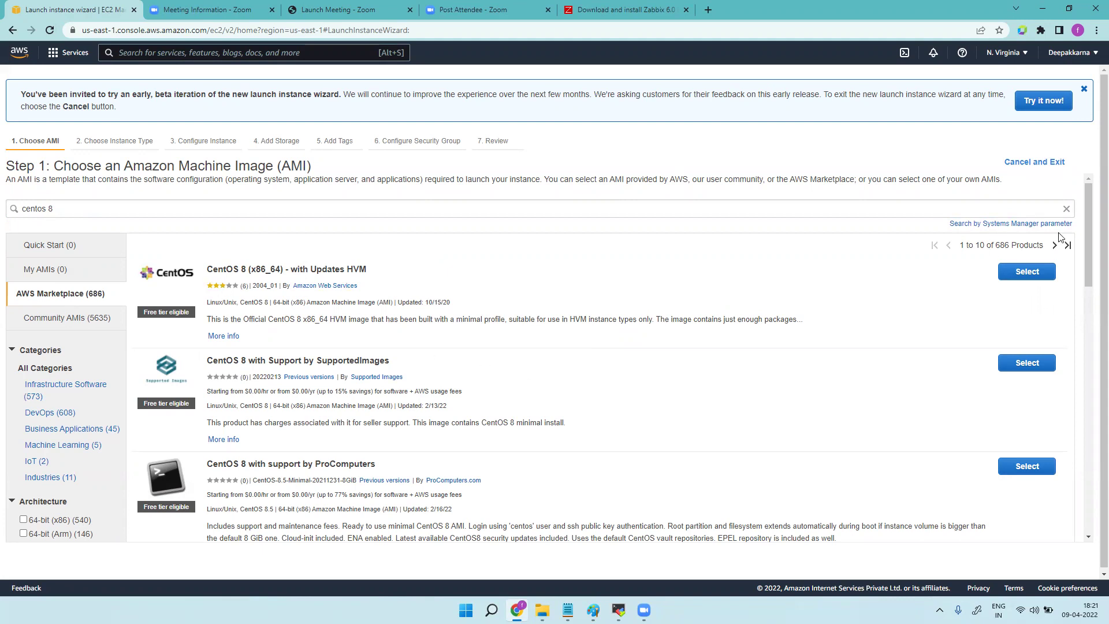
drag(1090, 246, 1093, 328)
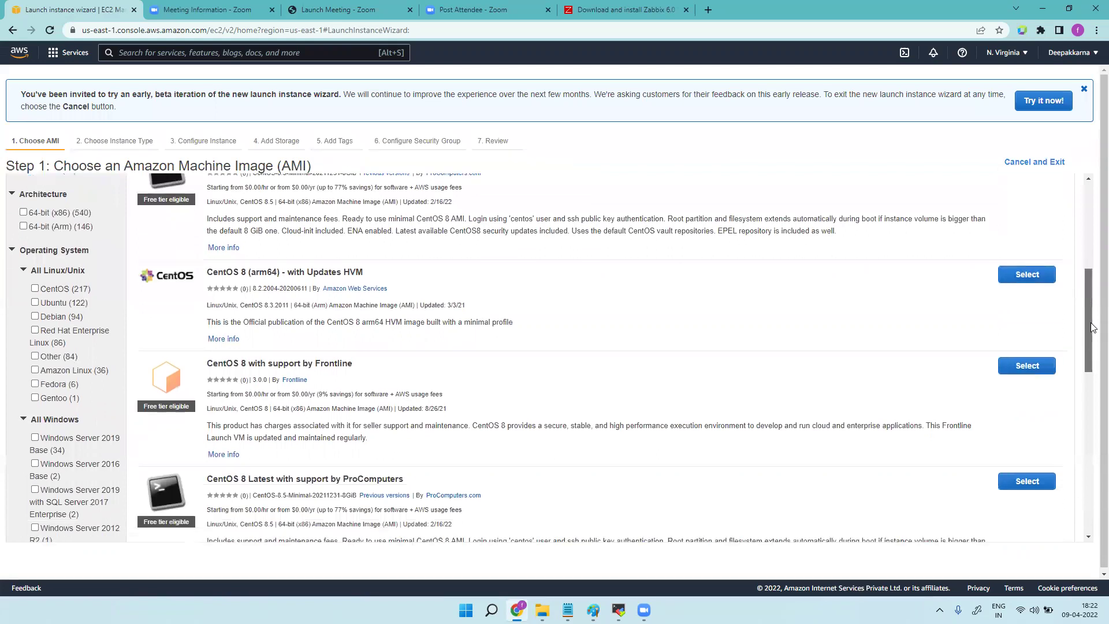
click(1034, 276)
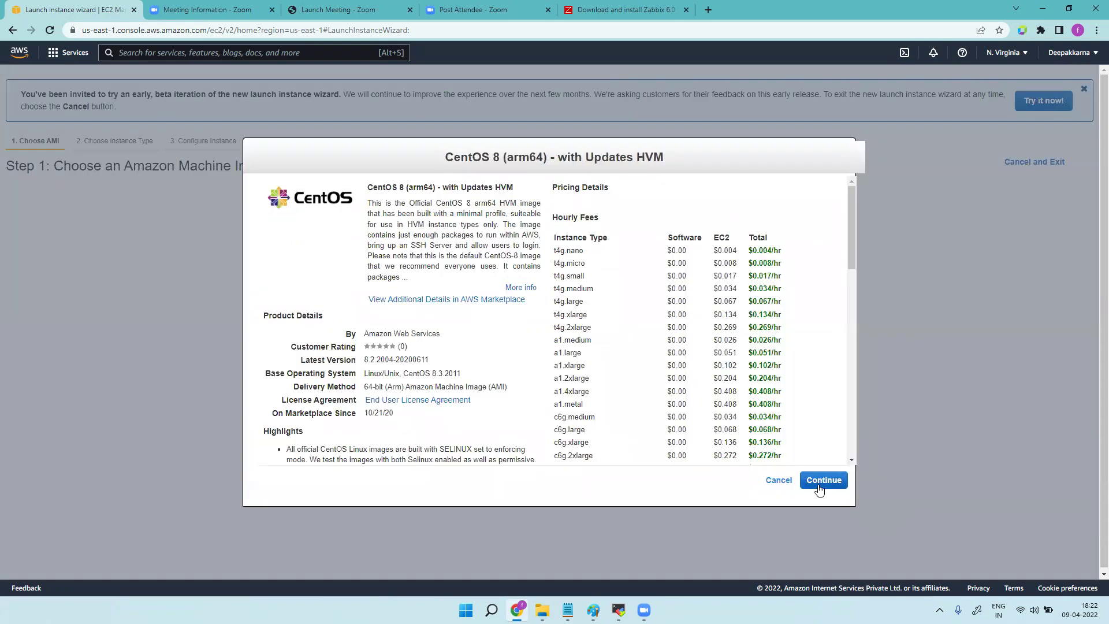
click(819, 482)
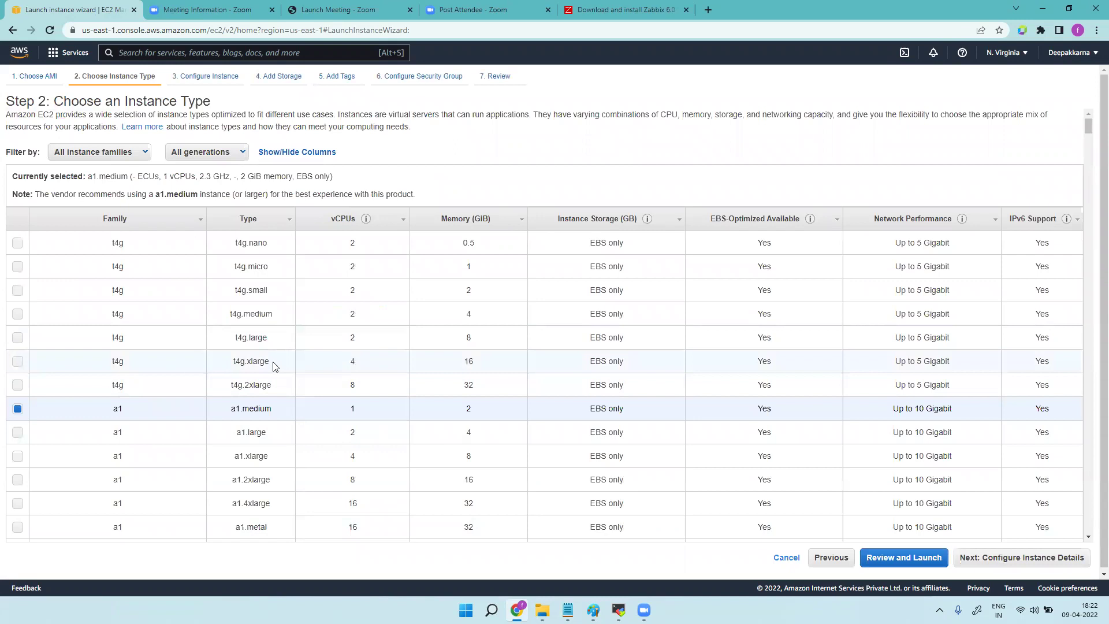
Choose the t4g.xlarge instance type and set the root volume to 100 GiB.
click(18, 363)
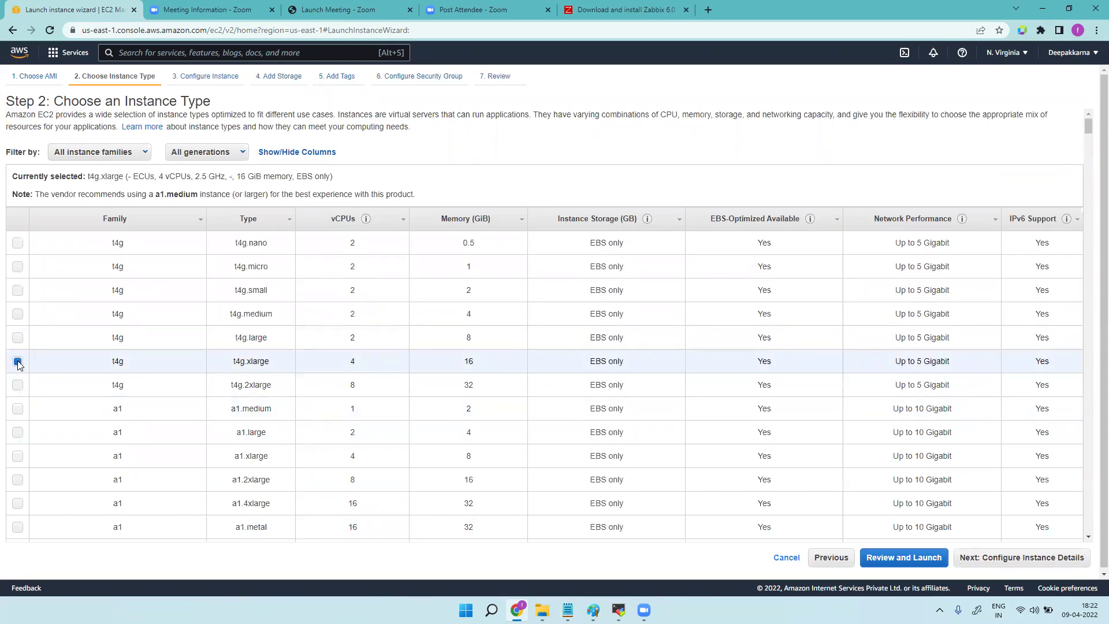
click(1023, 559)
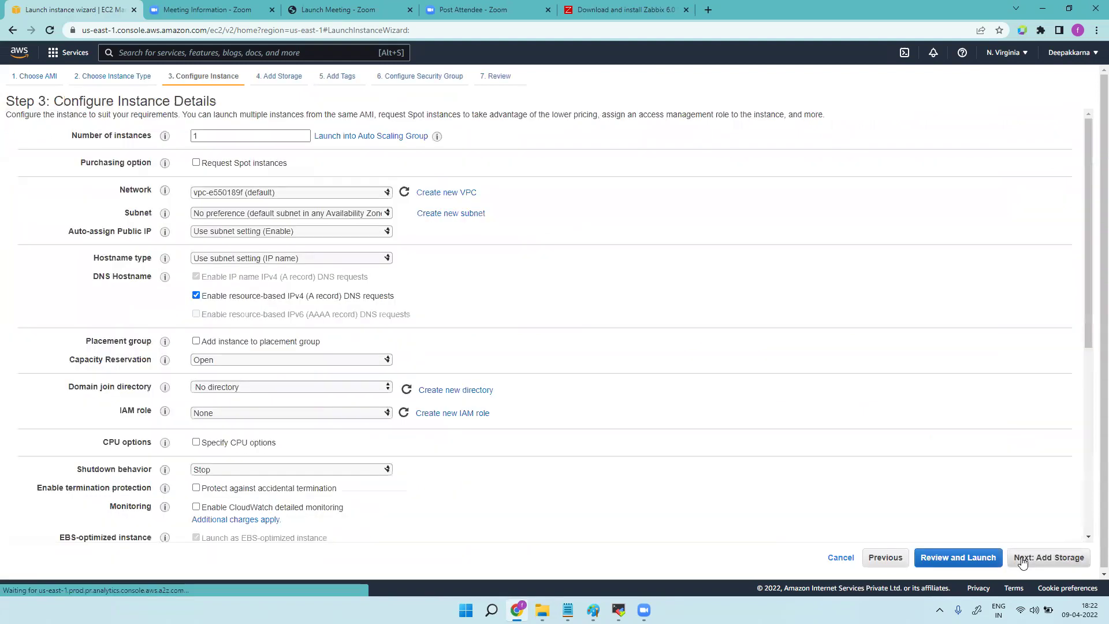
click(1040, 559)
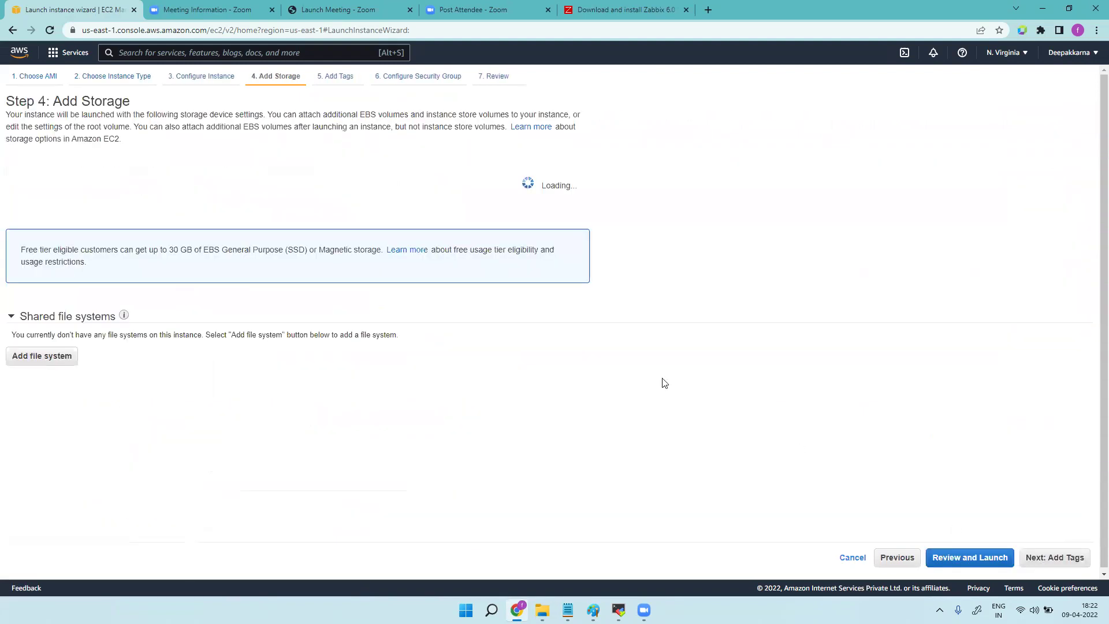
double_click(328, 204)
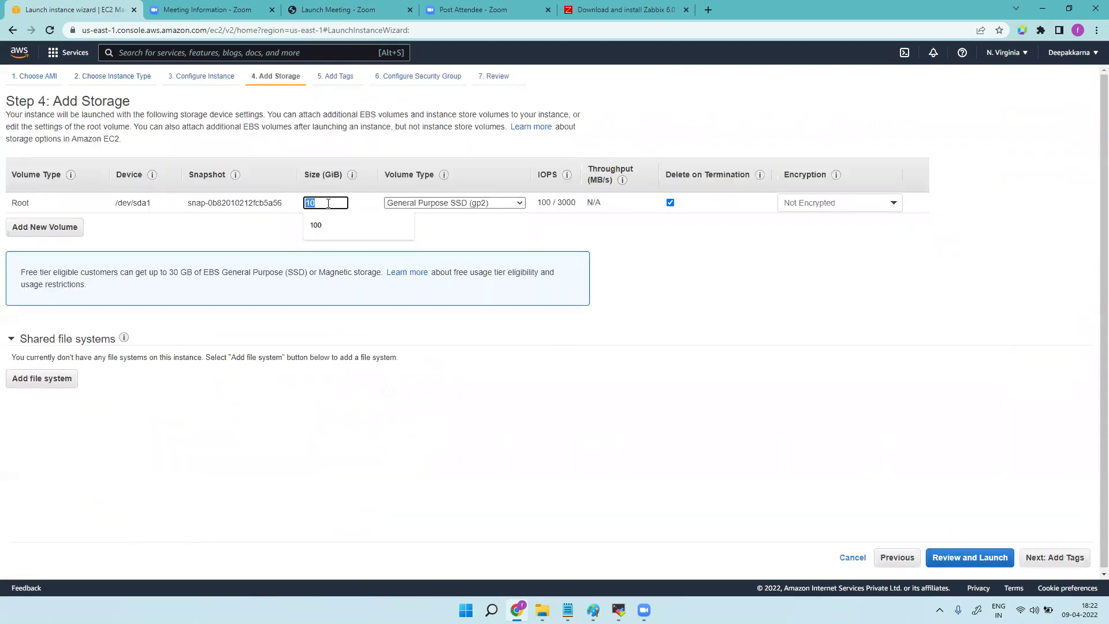
click(316, 225)
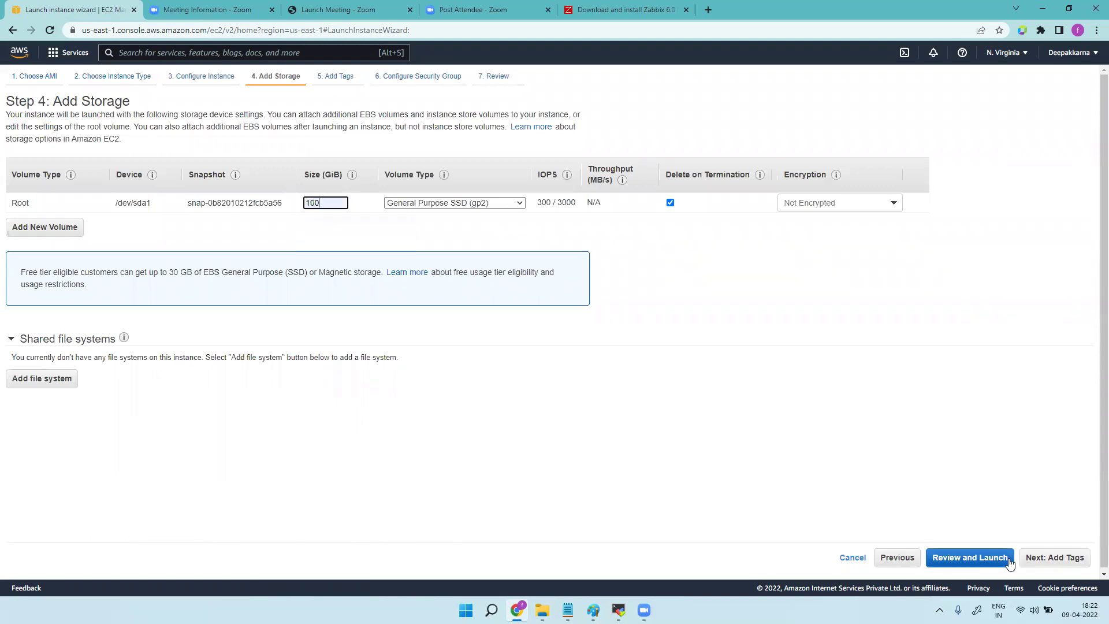
Add an All traffic security-group rule open to Anywhere and go to review.
click(1069, 559)
click(1020, 559)
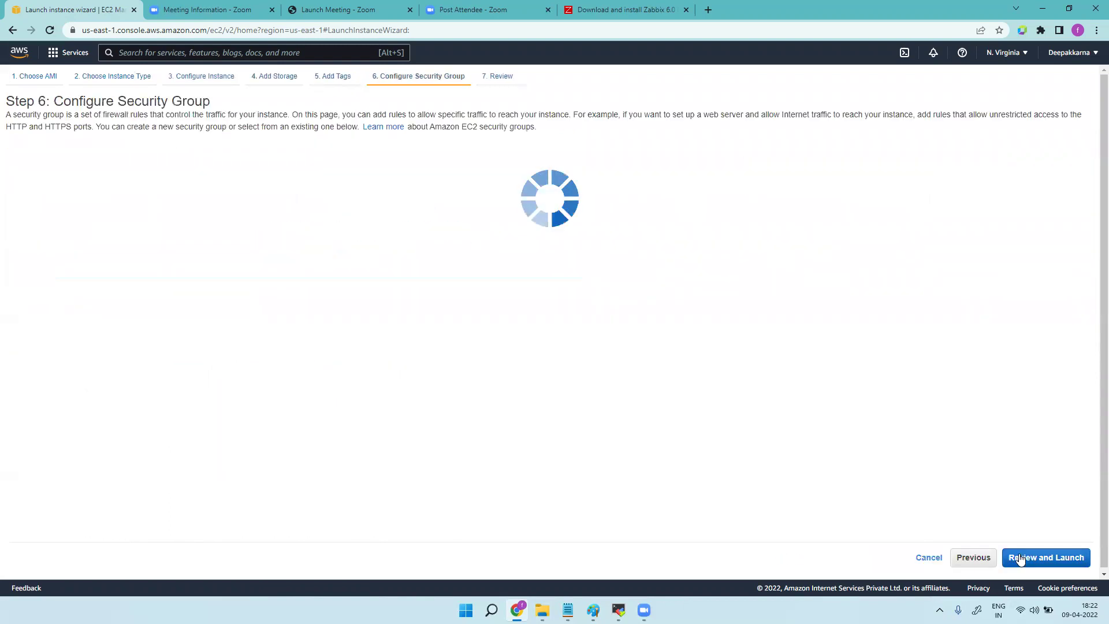
click(63, 243)
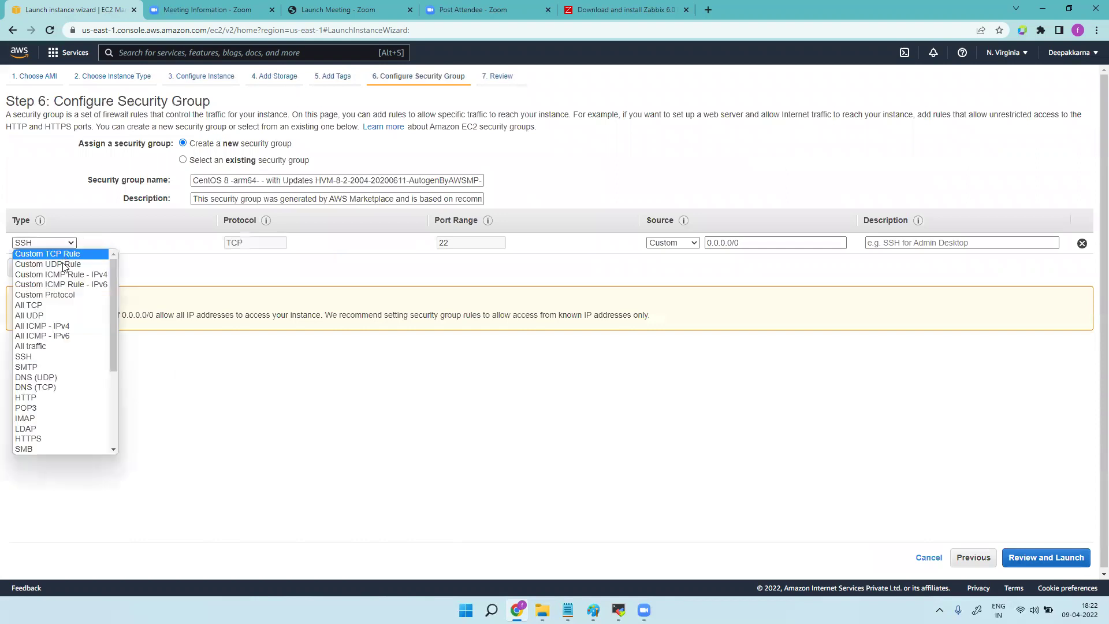
click(61, 345)
click(692, 242)
click(673, 261)
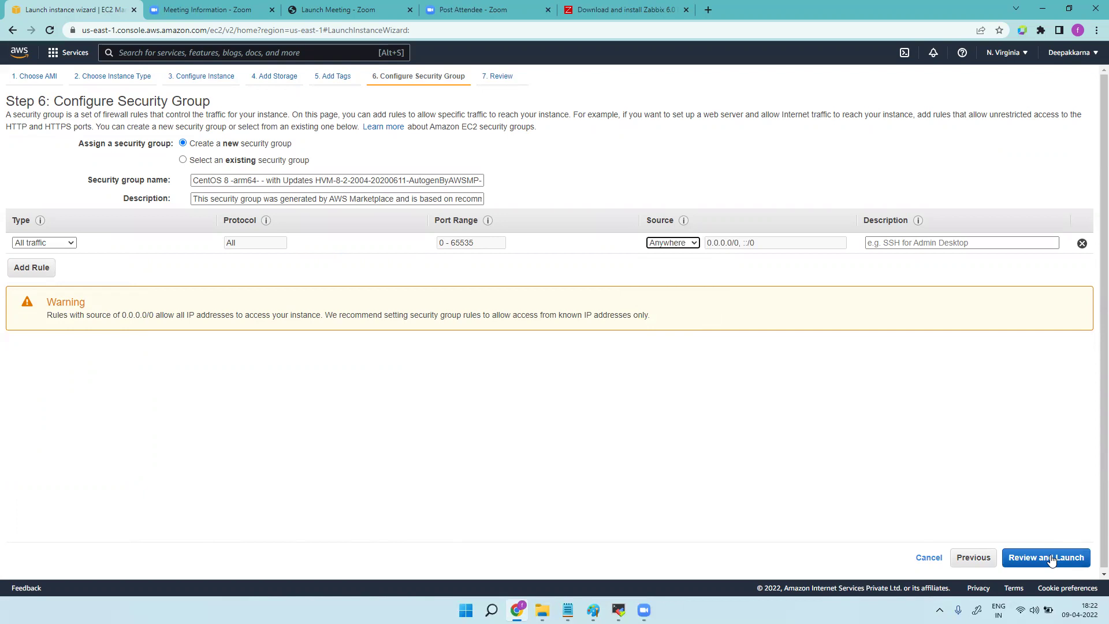
click(1052, 560)
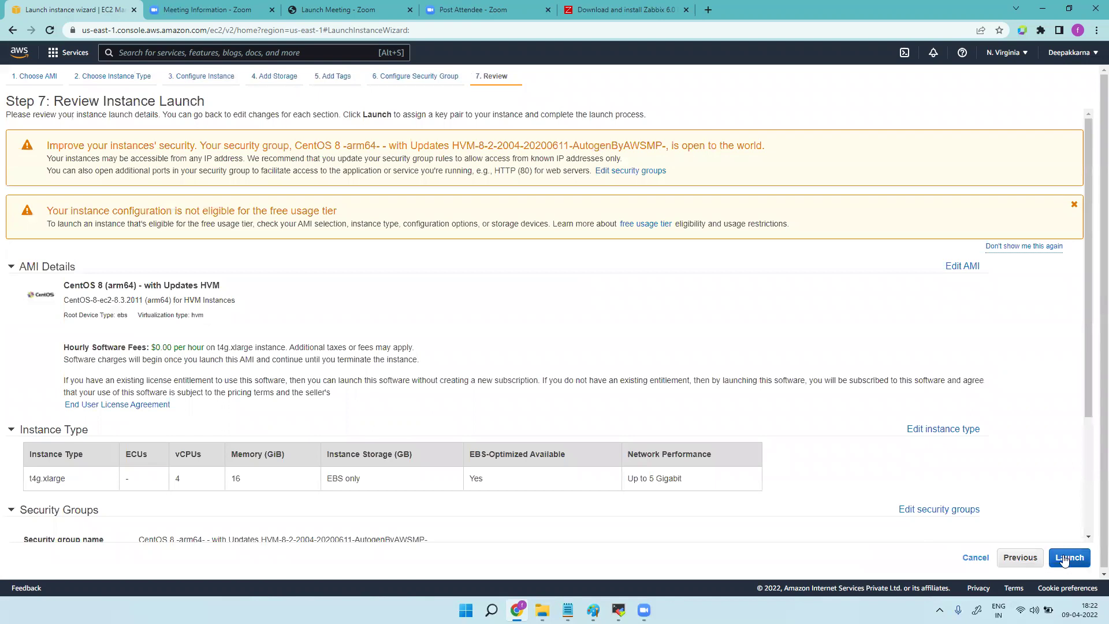
Launch the instance with the easytravel key pair, then reload the console page.
click(1065, 560)
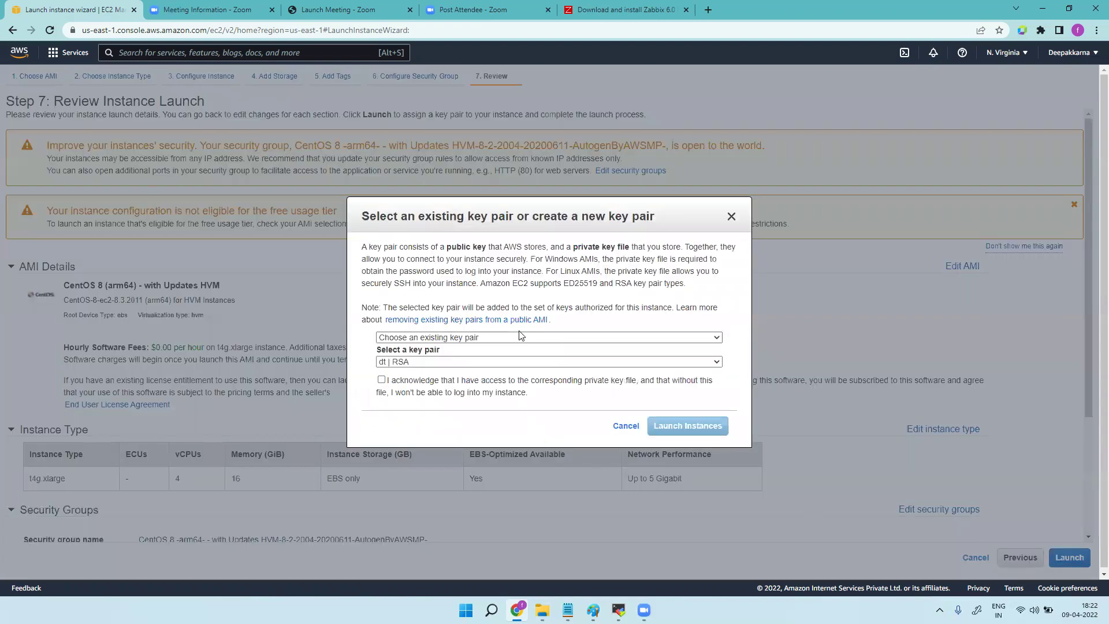
click(514, 363)
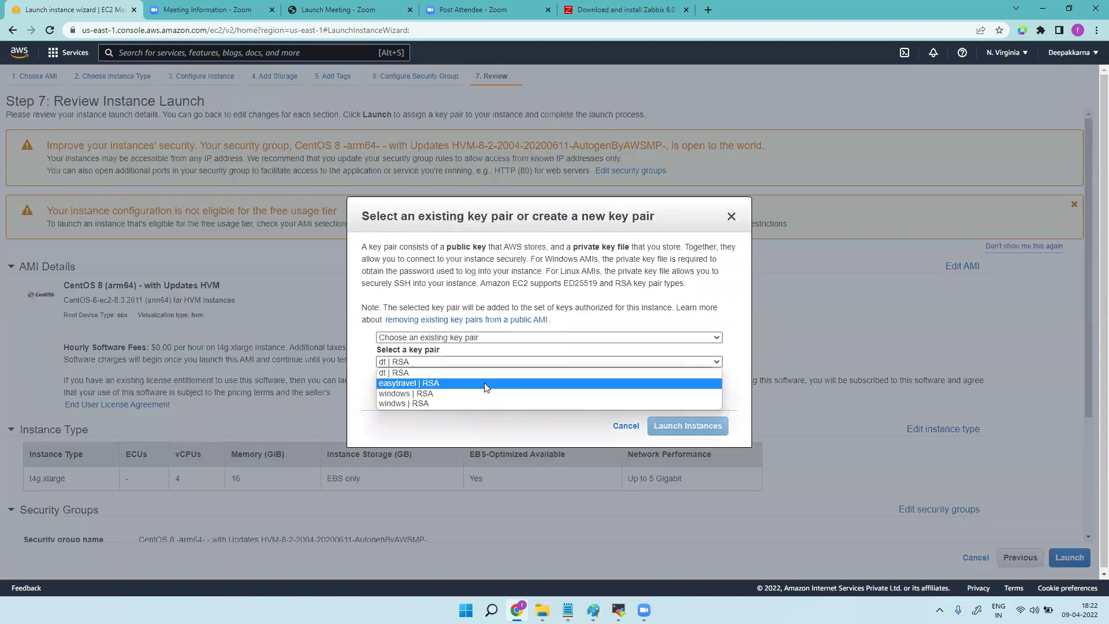
click(501, 387)
click(440, 388)
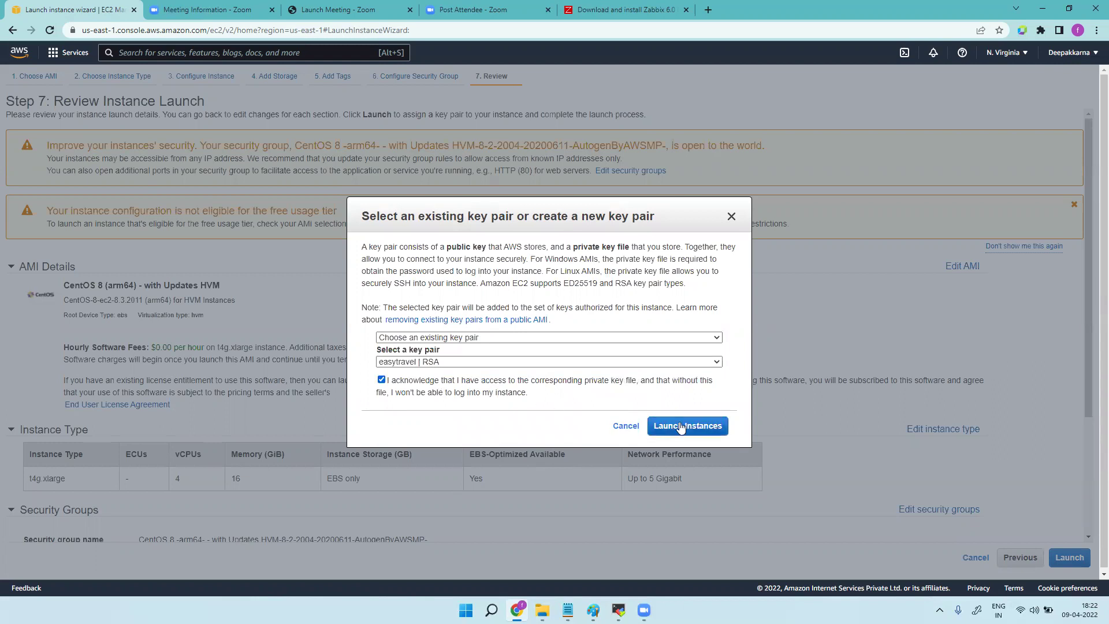
click(682, 426)
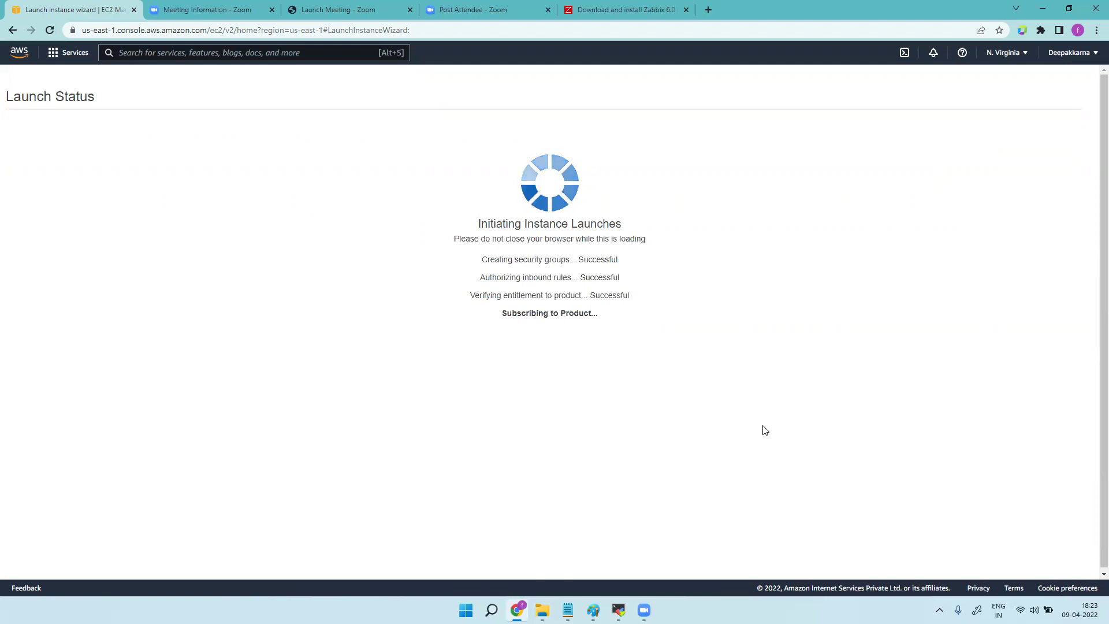
click(50, 31)
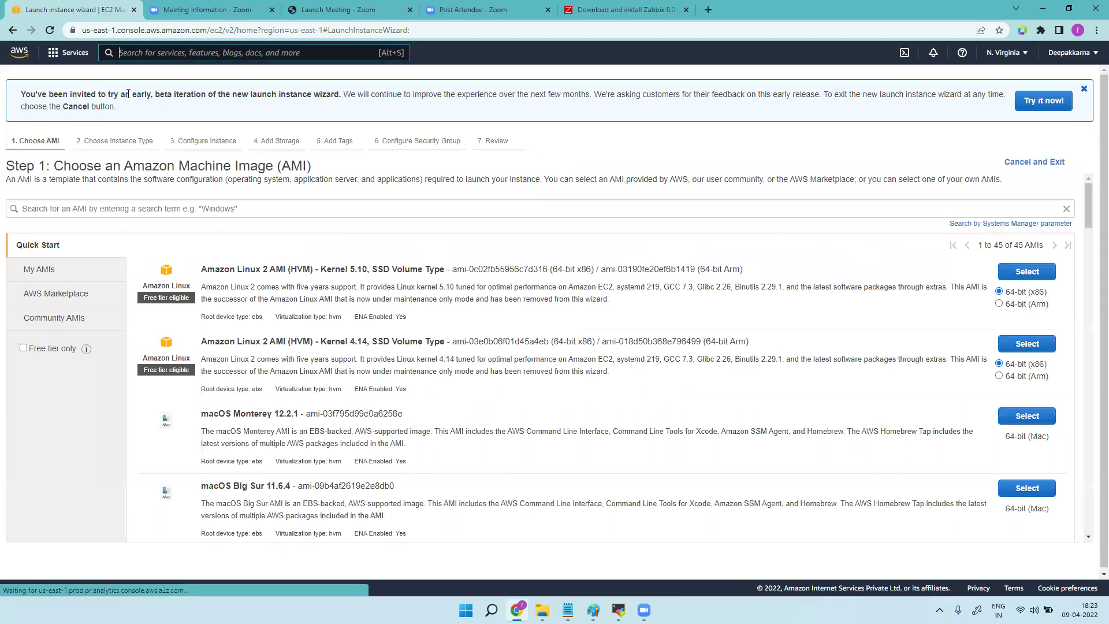
Open the running instance in EC2 and copy its public IPv4 address 107.20.41.75.
click(176, 54)
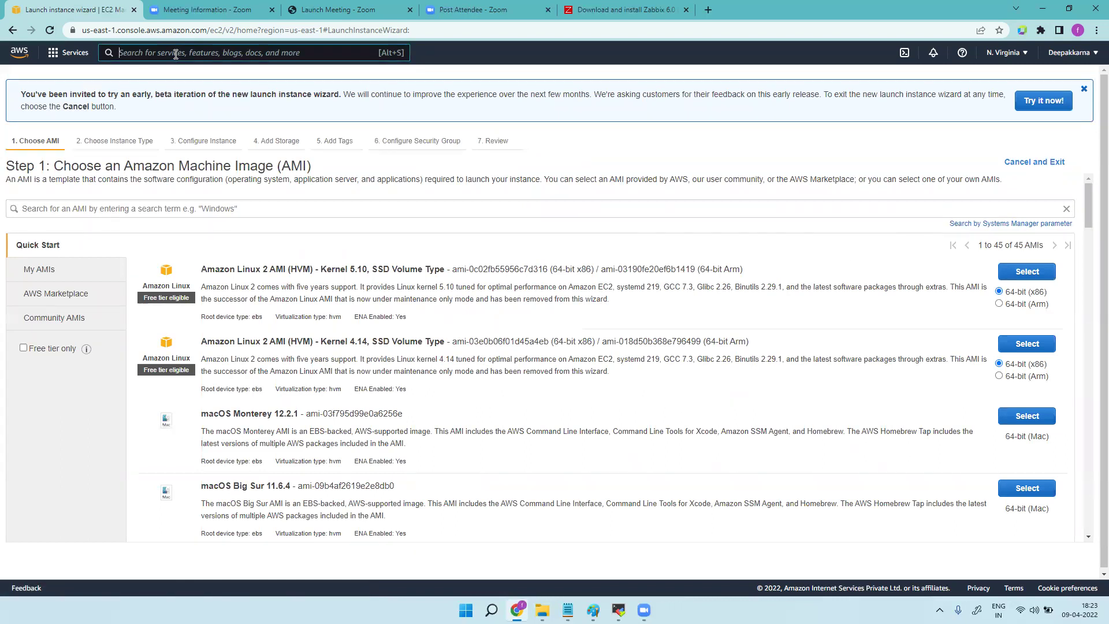
text(ec2)
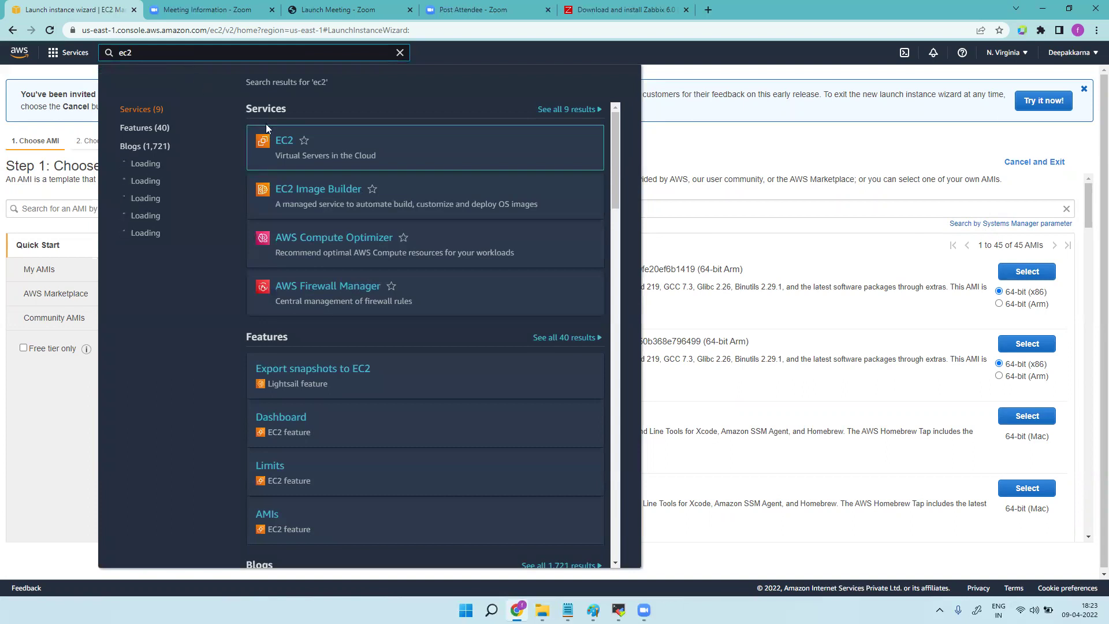
click(283, 143)
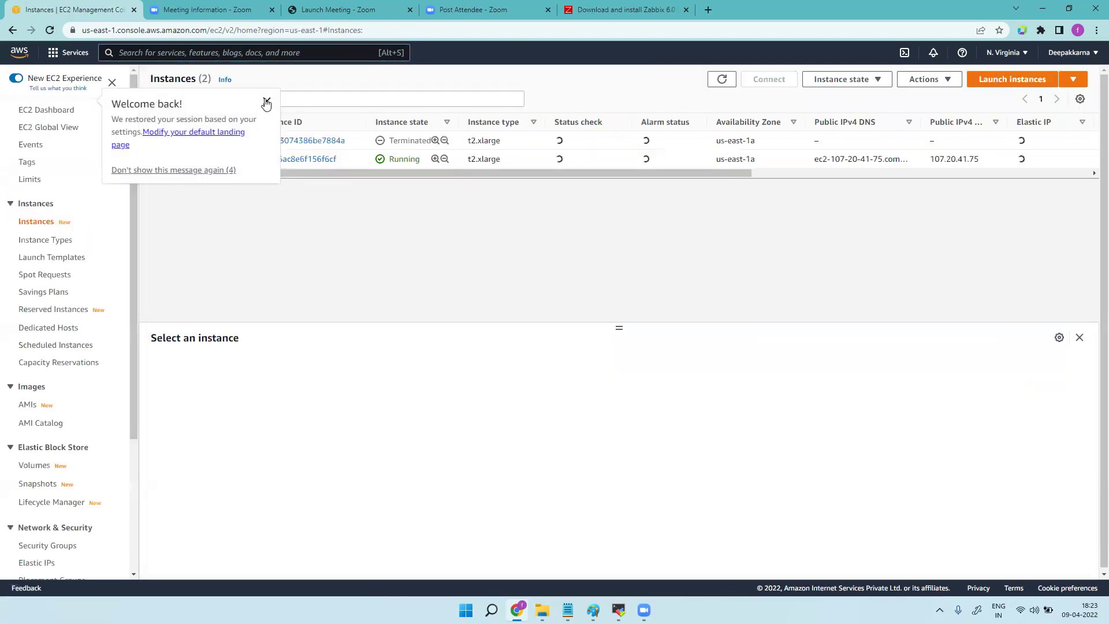
click(267, 103)
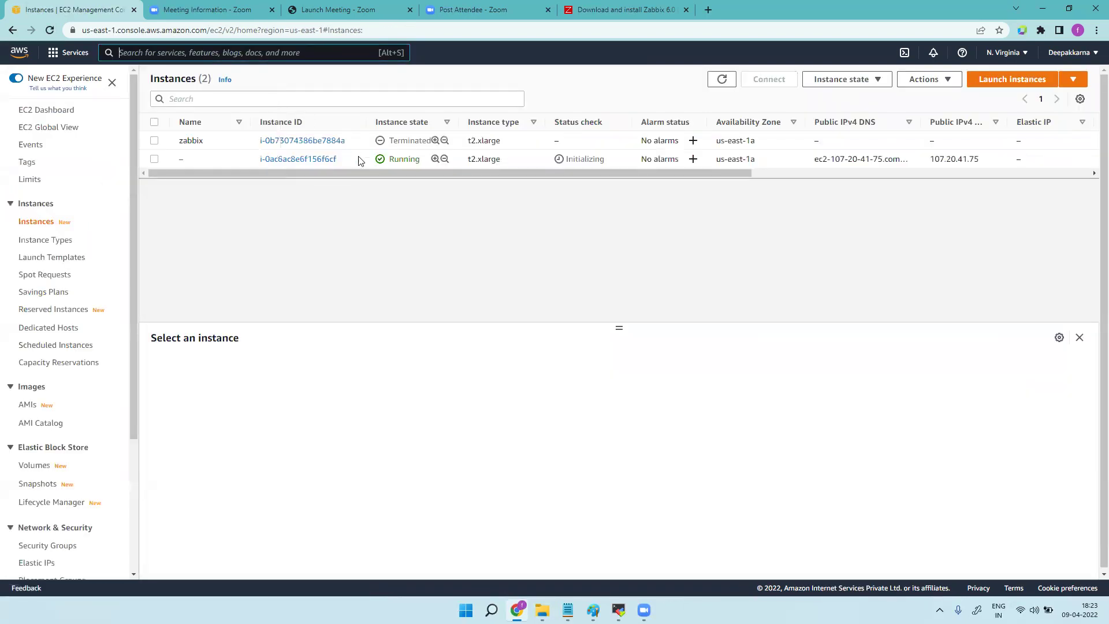
click(305, 161)
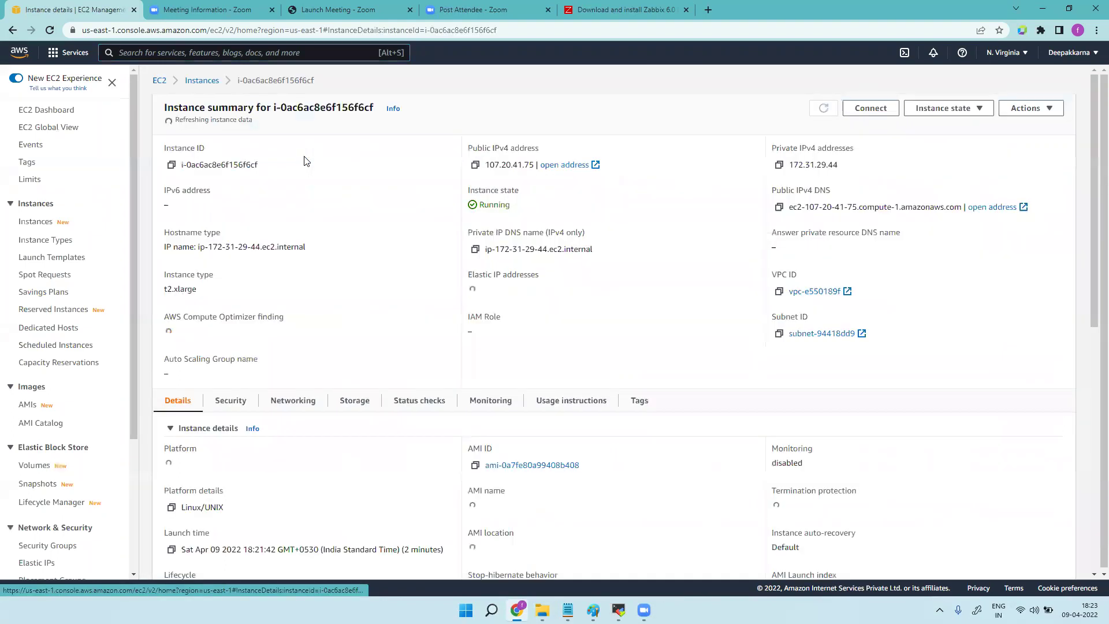
click(475, 161)
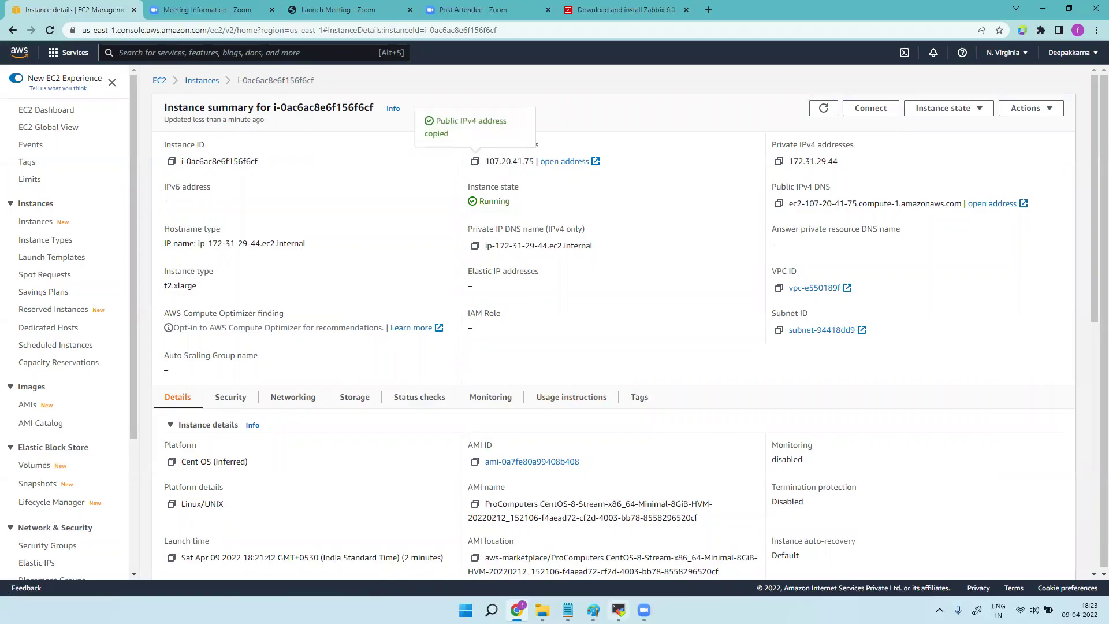
key(alt+Tab)
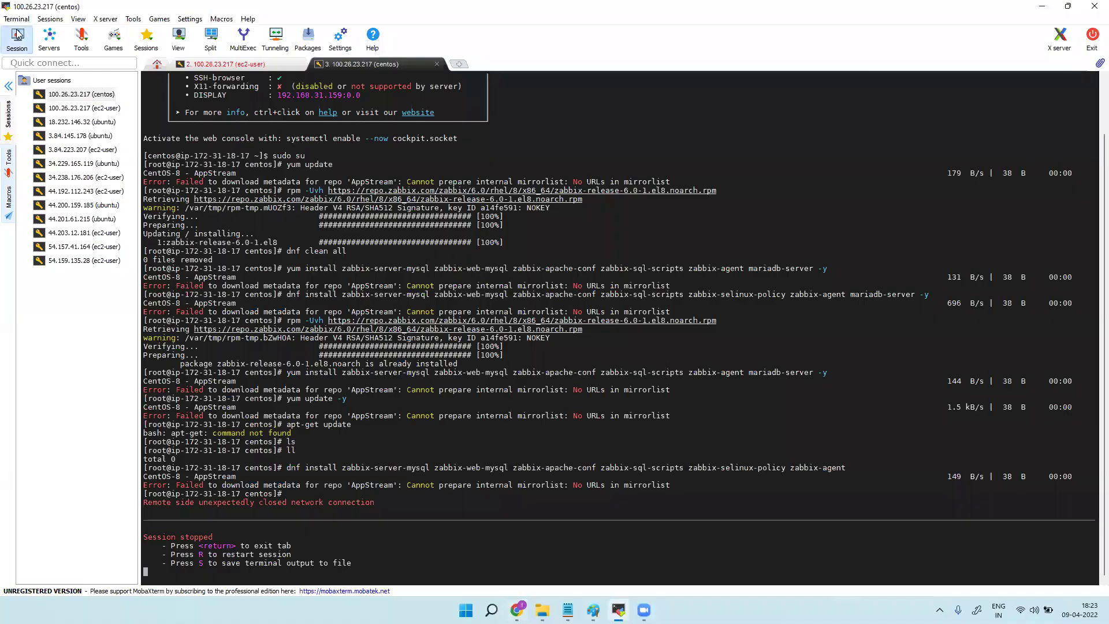
Close the stopped centos and old ec2-user session tabs in MobaXterm.
click(16, 36)
click(321, 179)
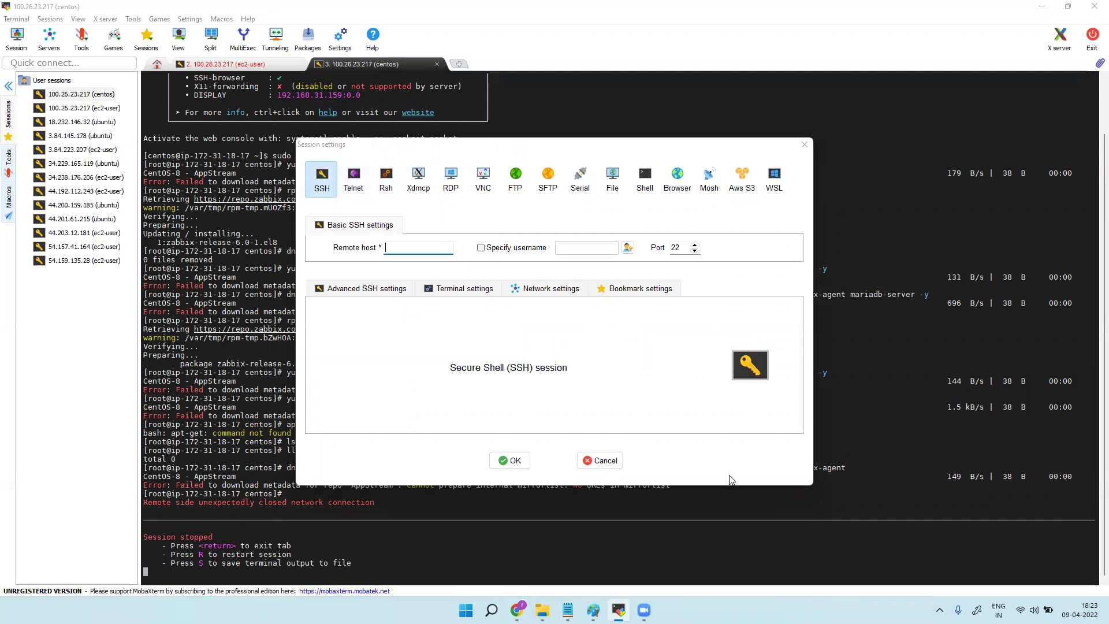
click(808, 144)
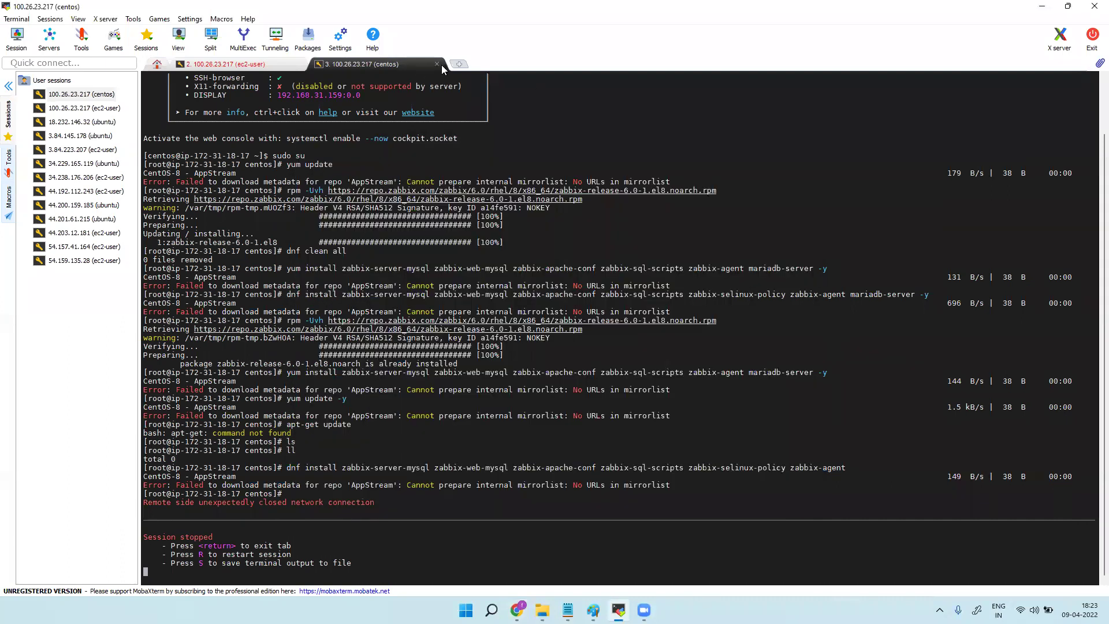
click(438, 63)
click(298, 64)
Start a new SSH session to 107.20.41.75 and check the instance's default user name in EC2.
click(16, 36)
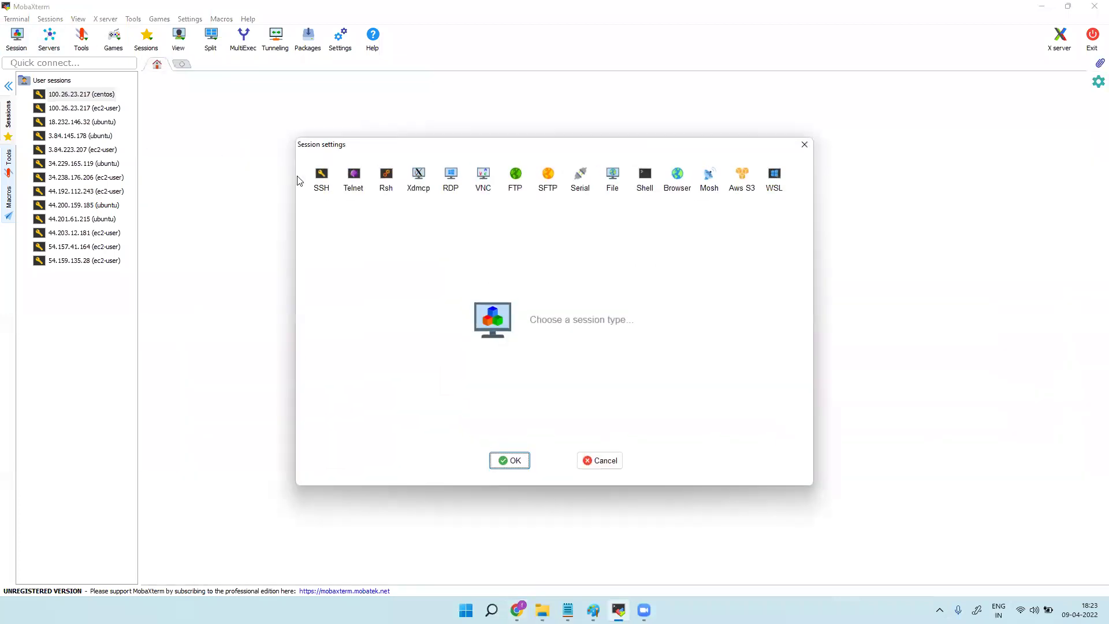
click(322, 185)
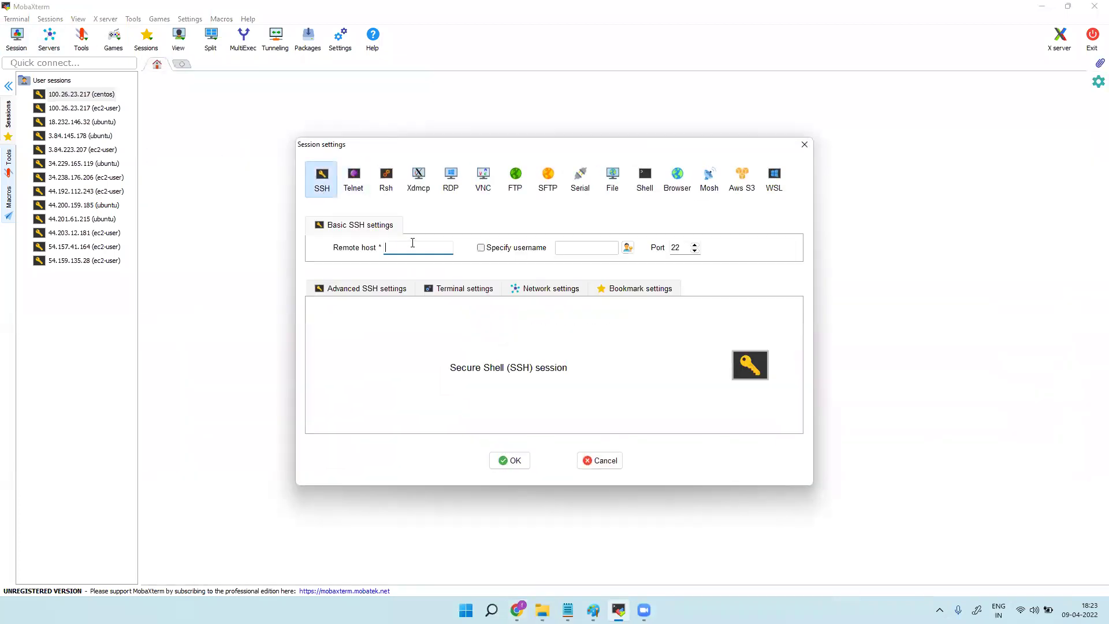
key(ctrl+v)
click(504, 250)
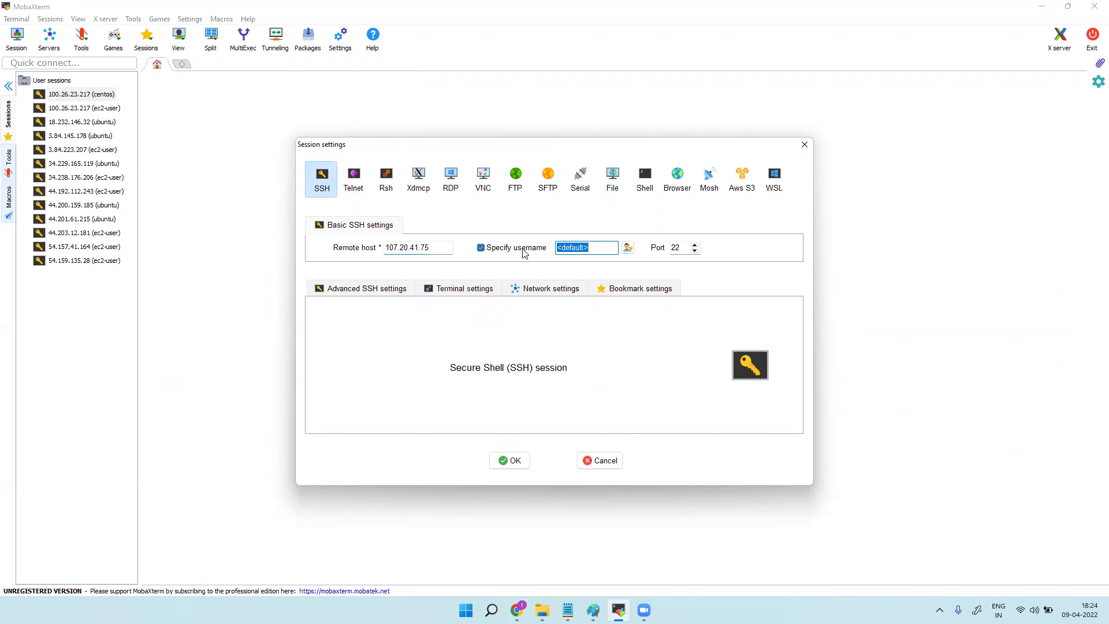
click(517, 610)
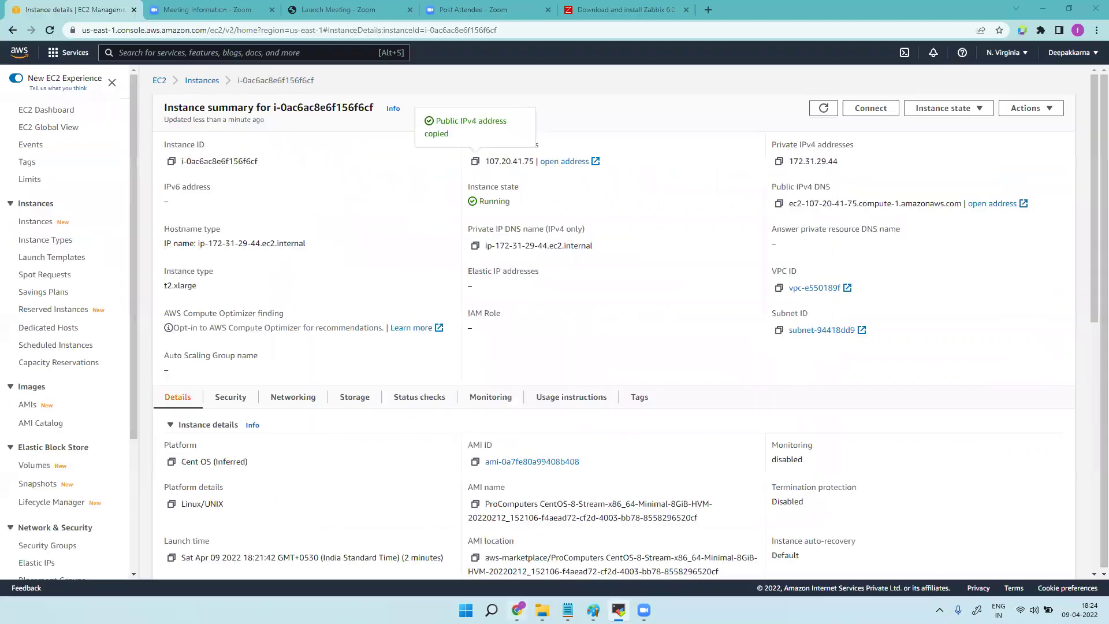
click(873, 114)
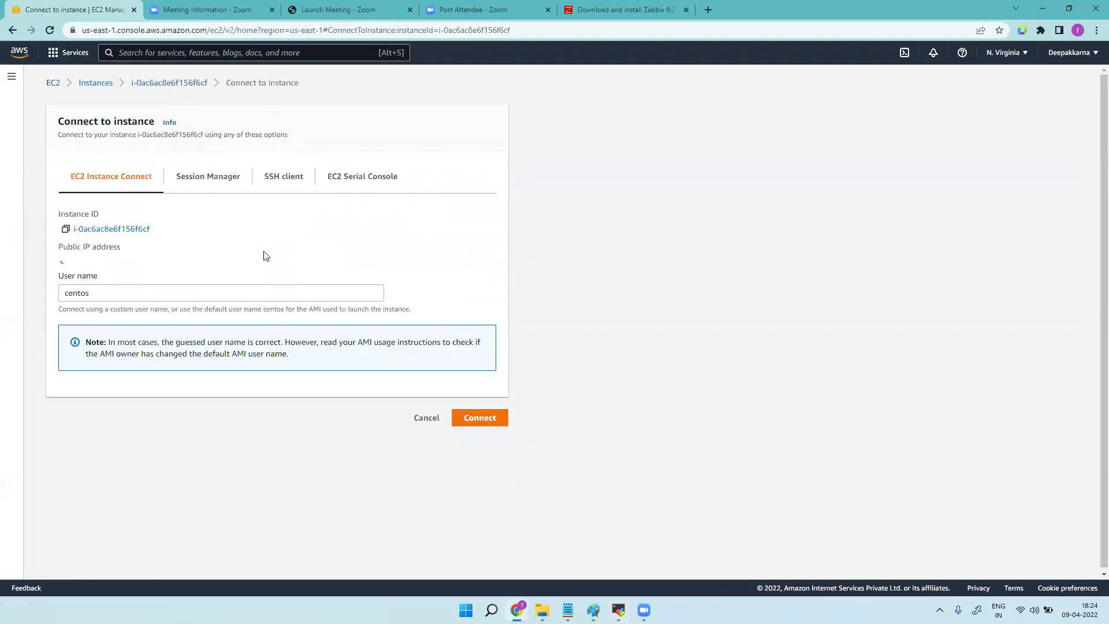
click(166, 300)
key(BackSpace)
key(BackSpace)
key(BackSpace)
key(BackSpace)
key(BackSpace)
key(BackSpace)
click(296, 250)
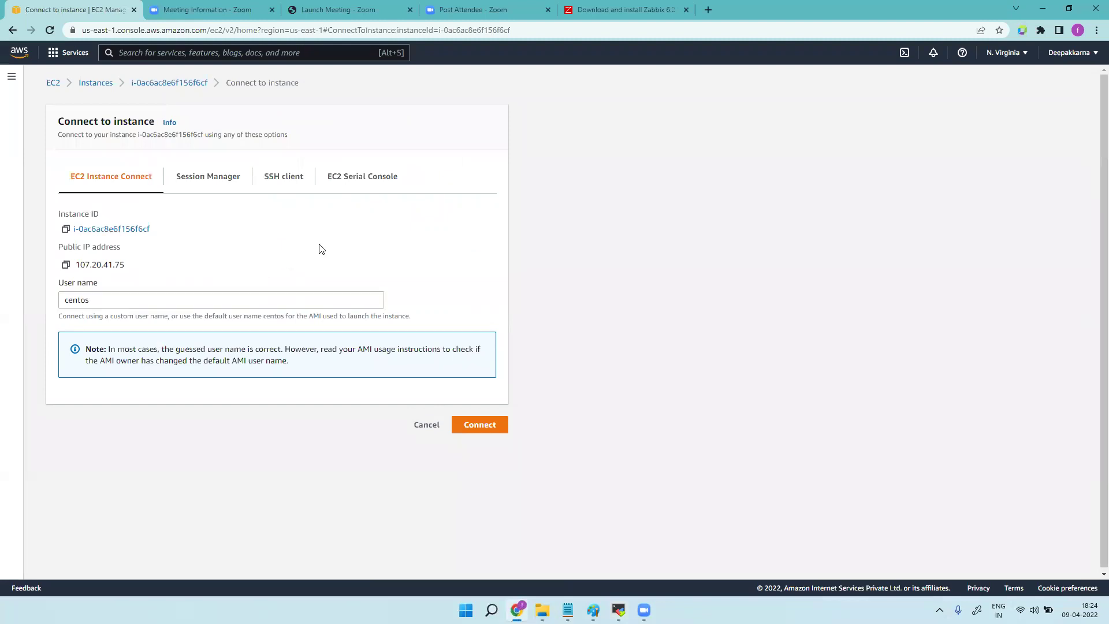
click(619, 610)
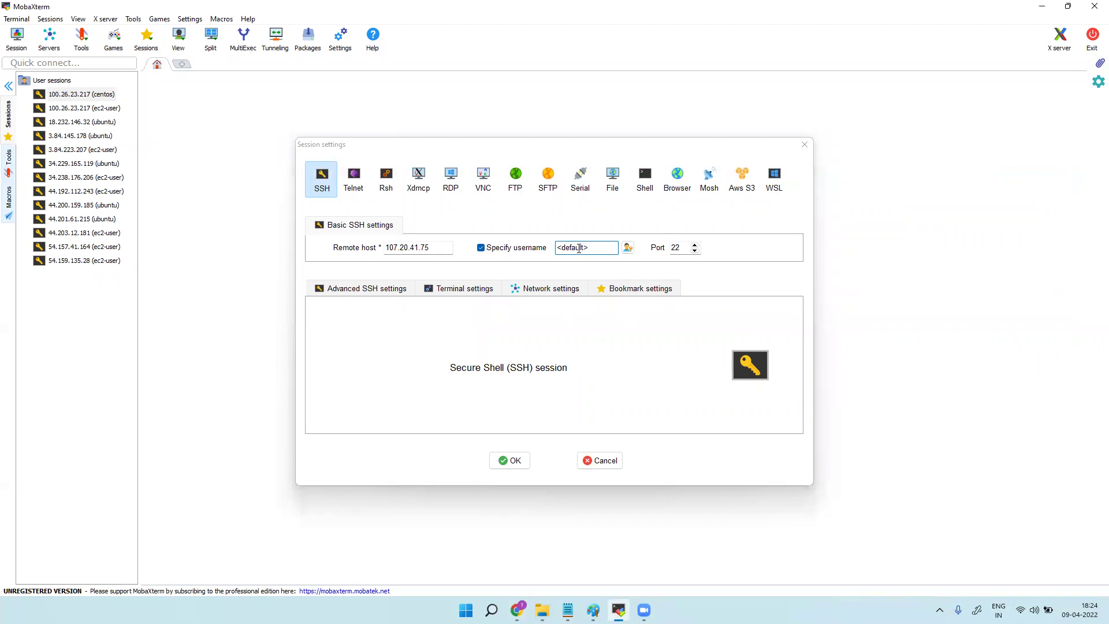
Set username centos and private key easytravel.pem, then start the SSH session.
key(BackSpace)
key(BackSpace)
key(BackSpace)
key(BackSpace)
key(BackSpace)
key(BackSpace)
key(BackSpace)
text(ce)
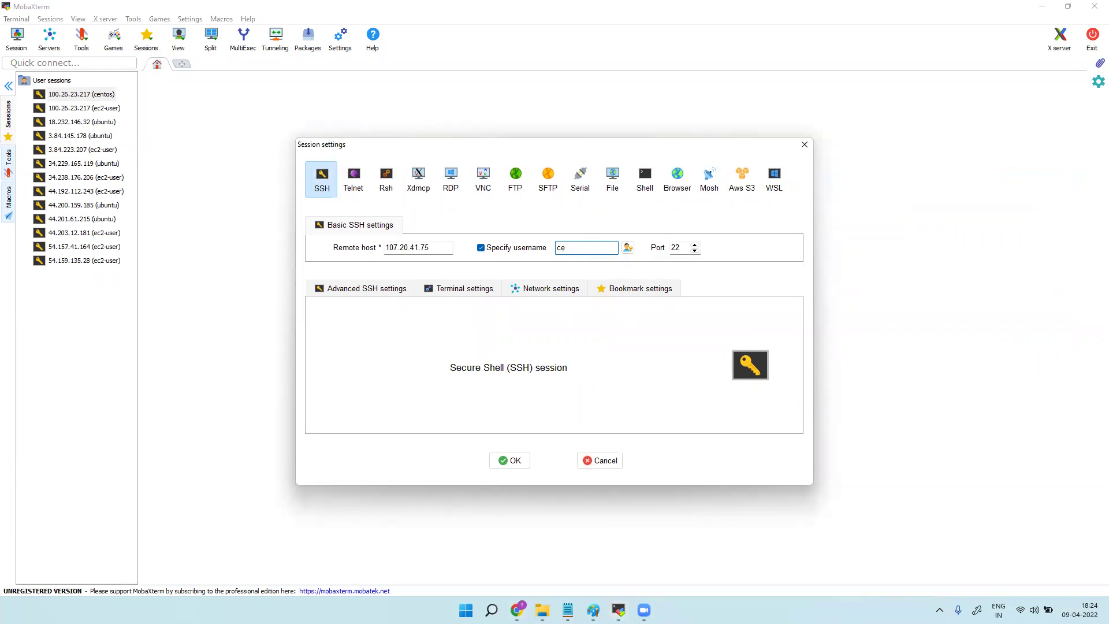
text(ntos)
click(388, 289)
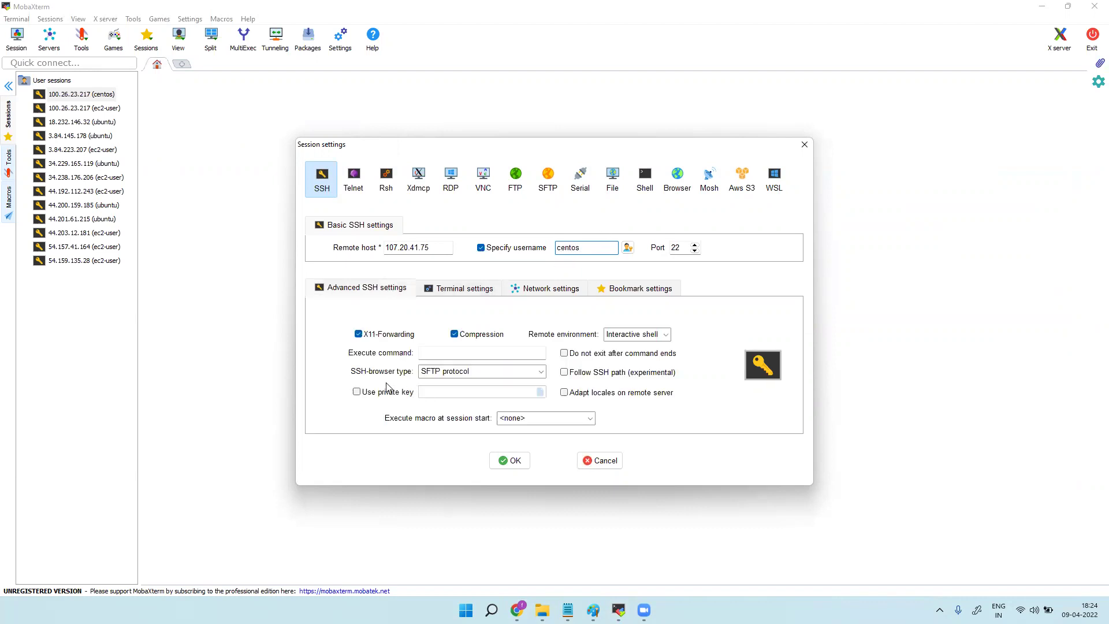
click(357, 391)
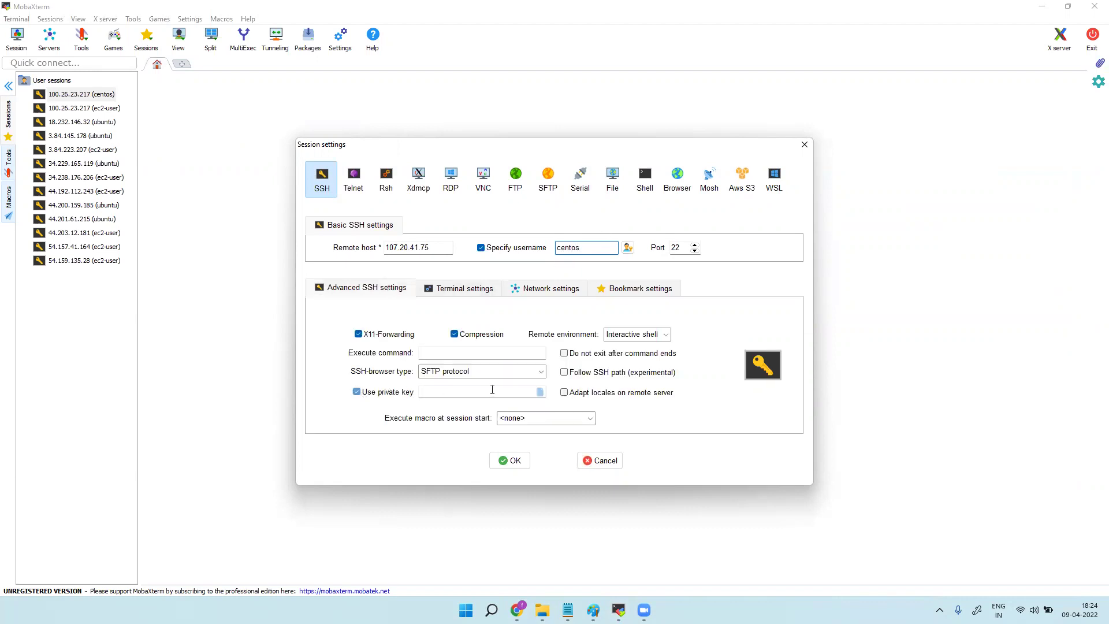
click(539, 392)
click(601, 278)
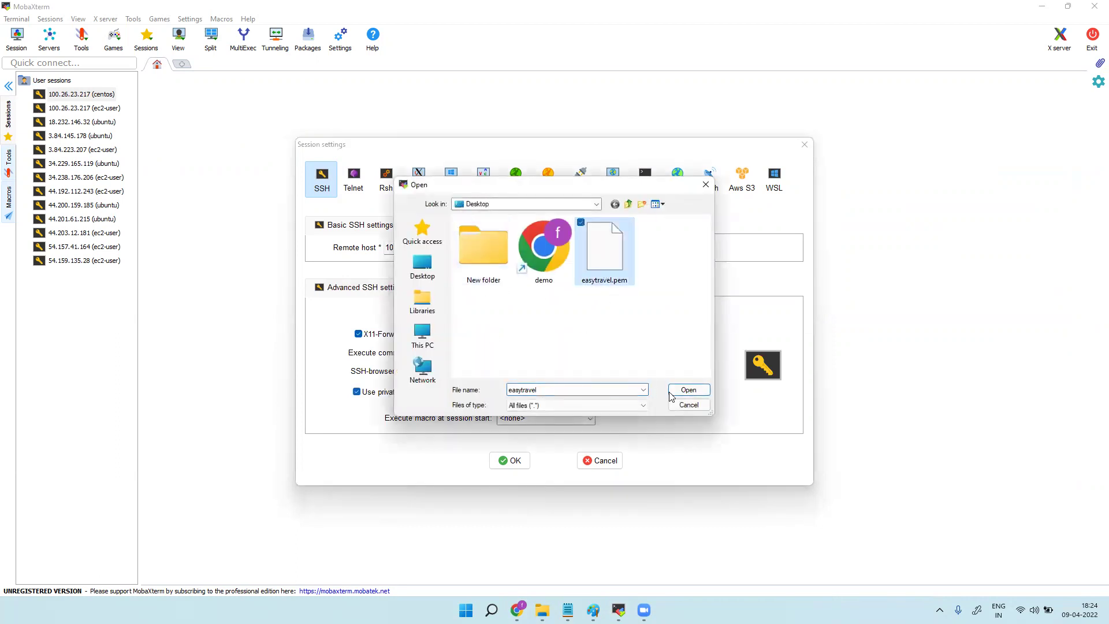
click(687, 390)
click(516, 461)
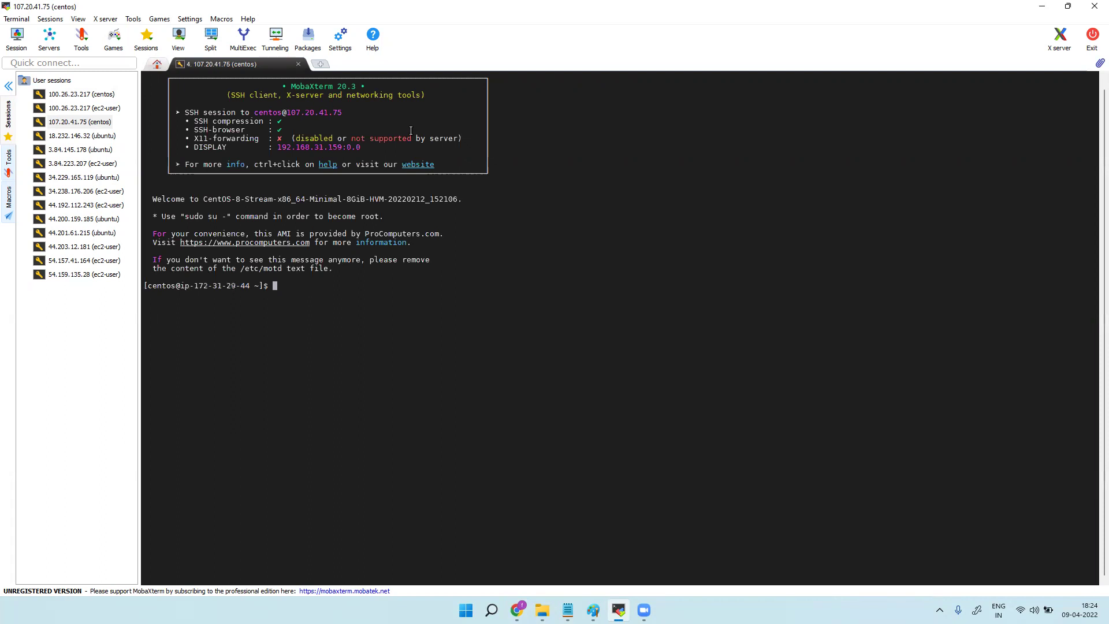
Become root with sudo su and run the rpm -Uvh zabbix-release-6.0-1.el8 command from the Zabbix page.
text(sudo su)
key(Return)
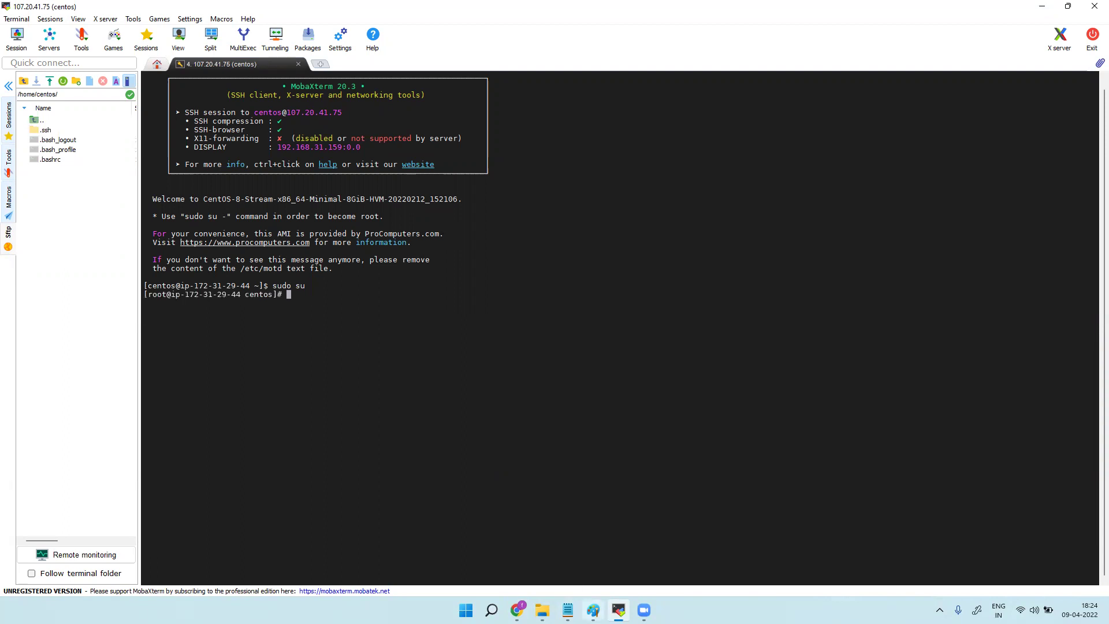
click(518, 610)
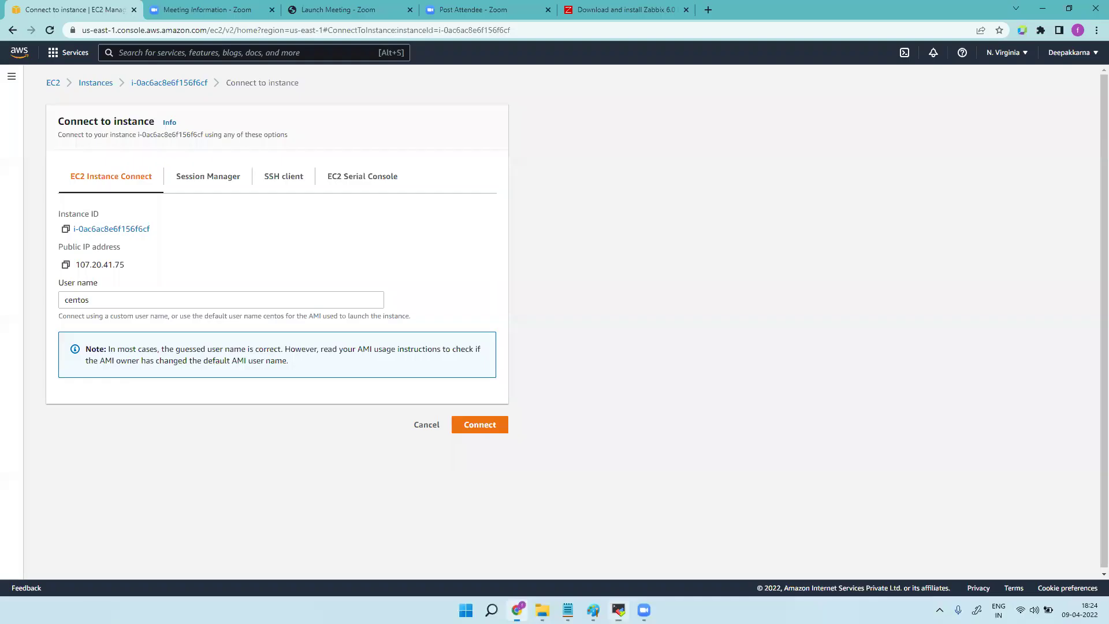
click(630, 10)
drag(715, 390, 266, 387)
key(super+c)
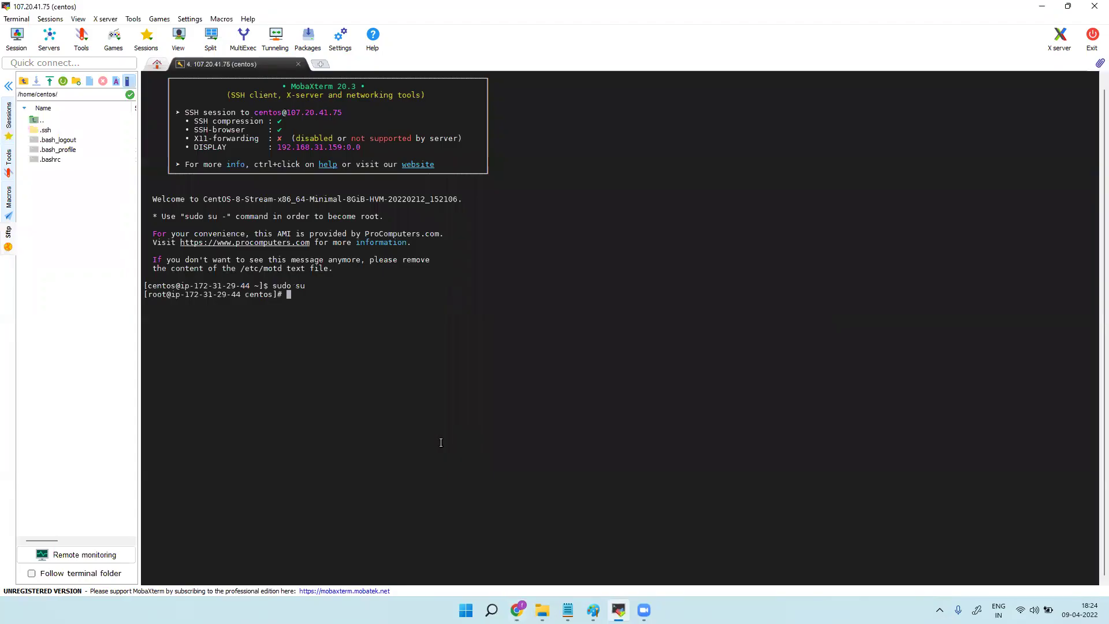
click(618, 610)
right_click(415, 309)
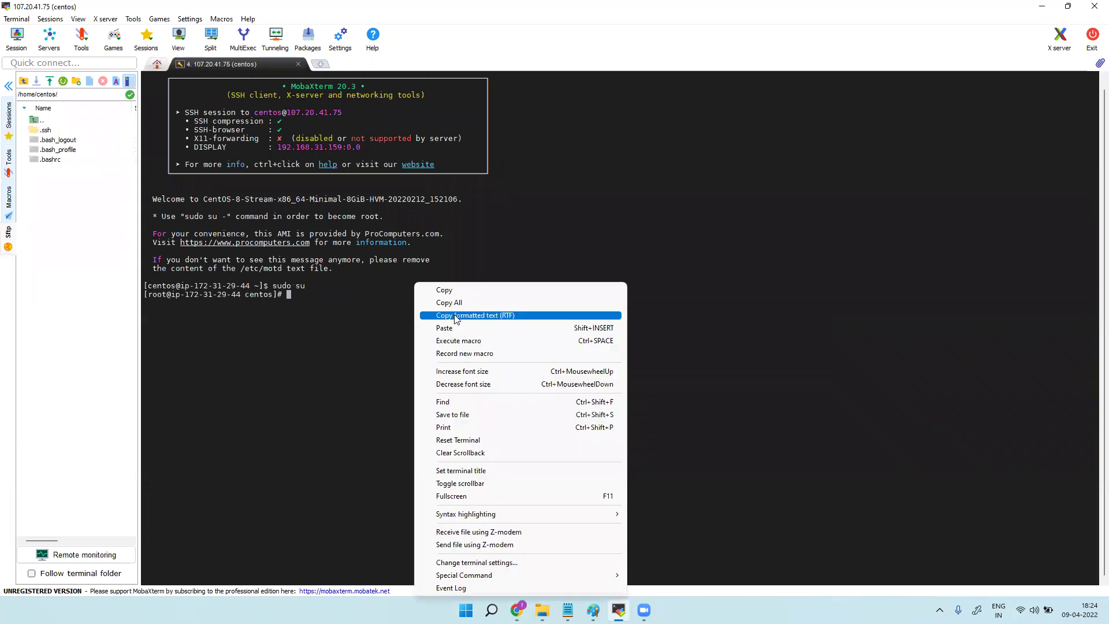
click(454, 326)
key(Return)
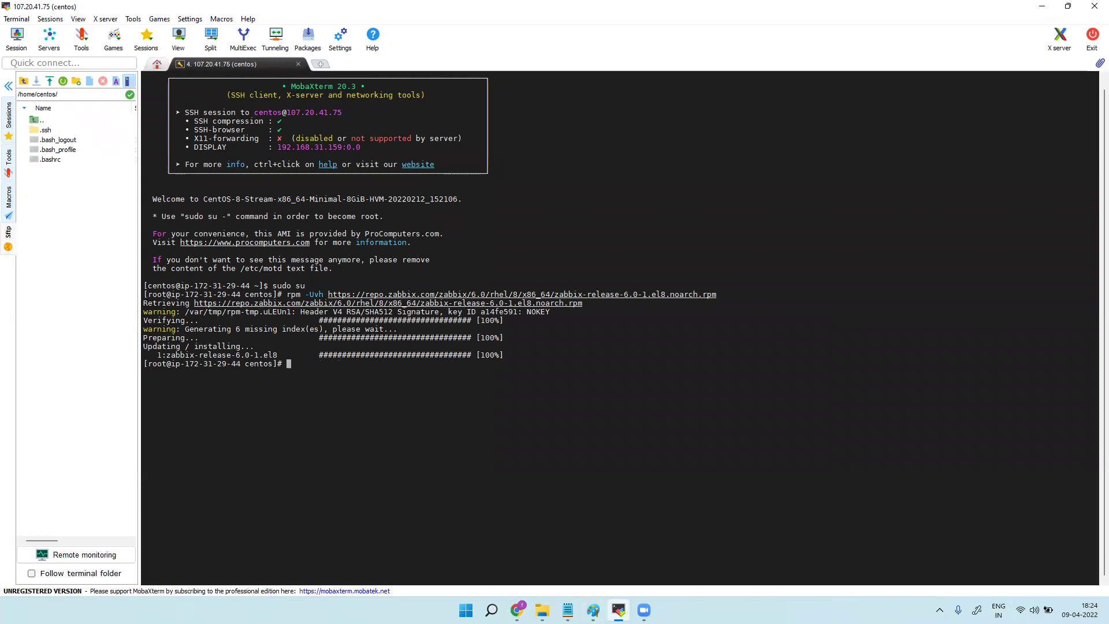
Copy the yum install command from the notes and run it in the terminal.
click(568, 611)
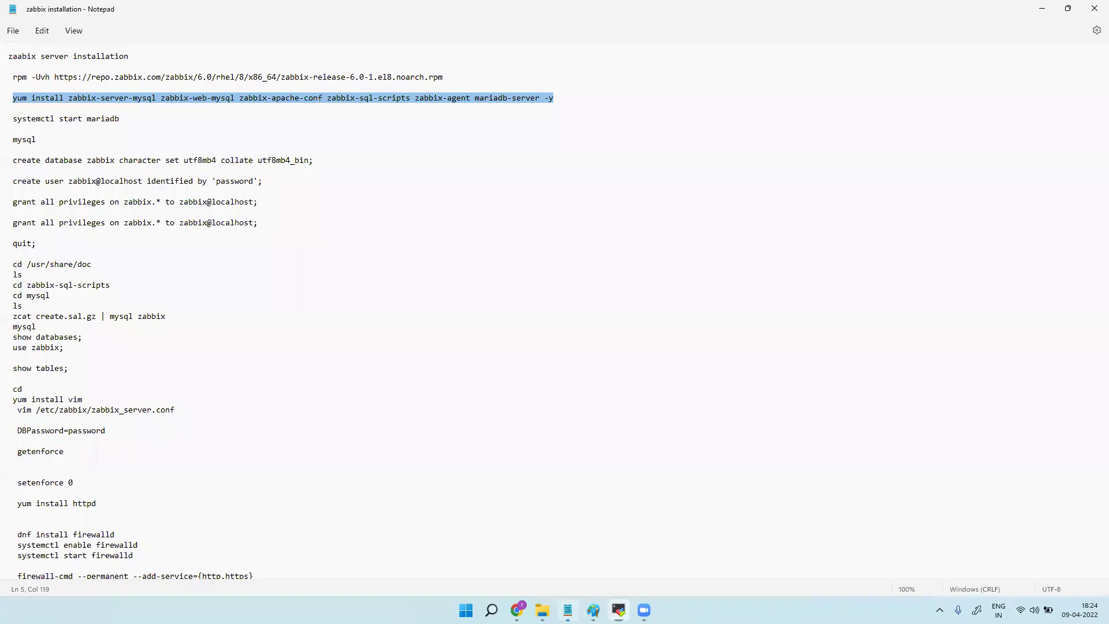
right_click(132, 100)
click(169, 157)
click(618, 610)
right_click(377, 379)
click(437, 111)
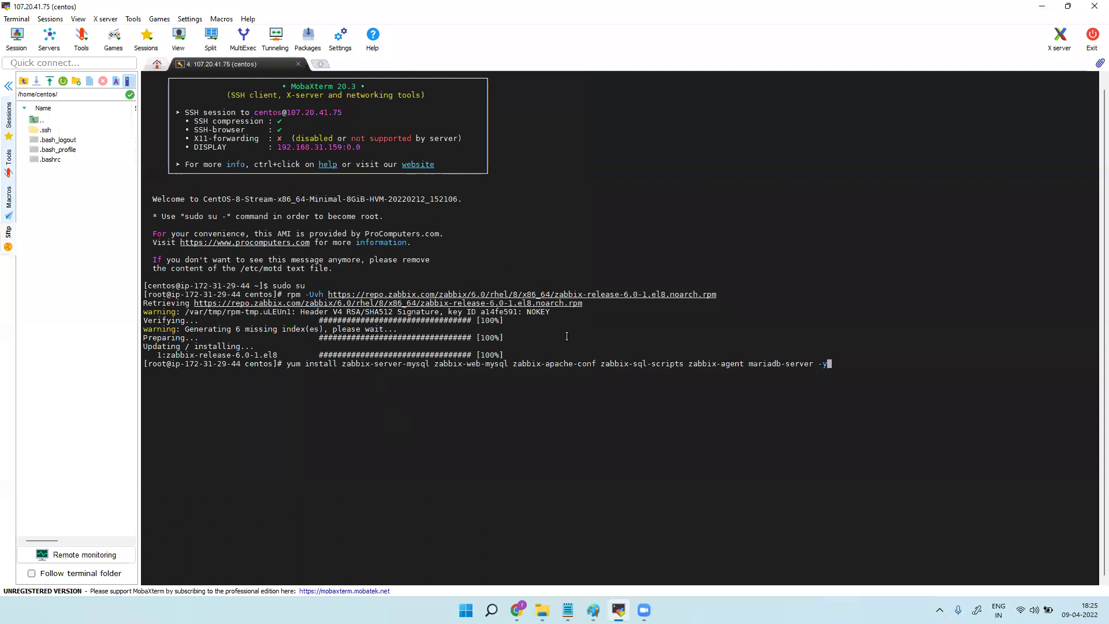
key(Return)
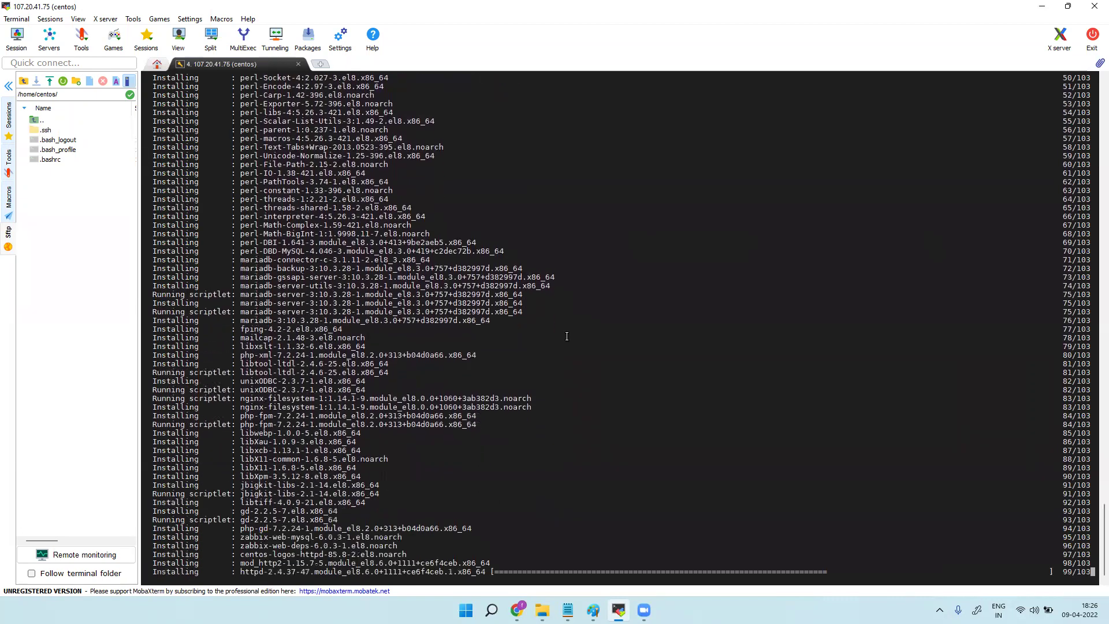
Select the 'systemctl start mariadb' line in the Notepad installation notes.
mouse_move(594, 610)
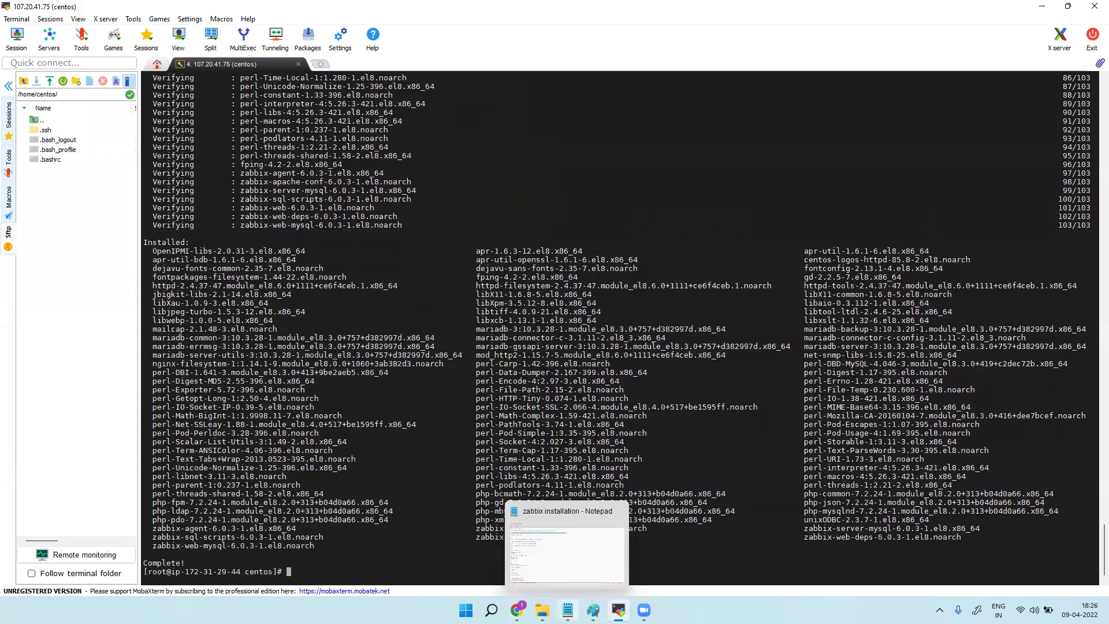
key(alt+Tab)
drag(128, 118, 11, 119)
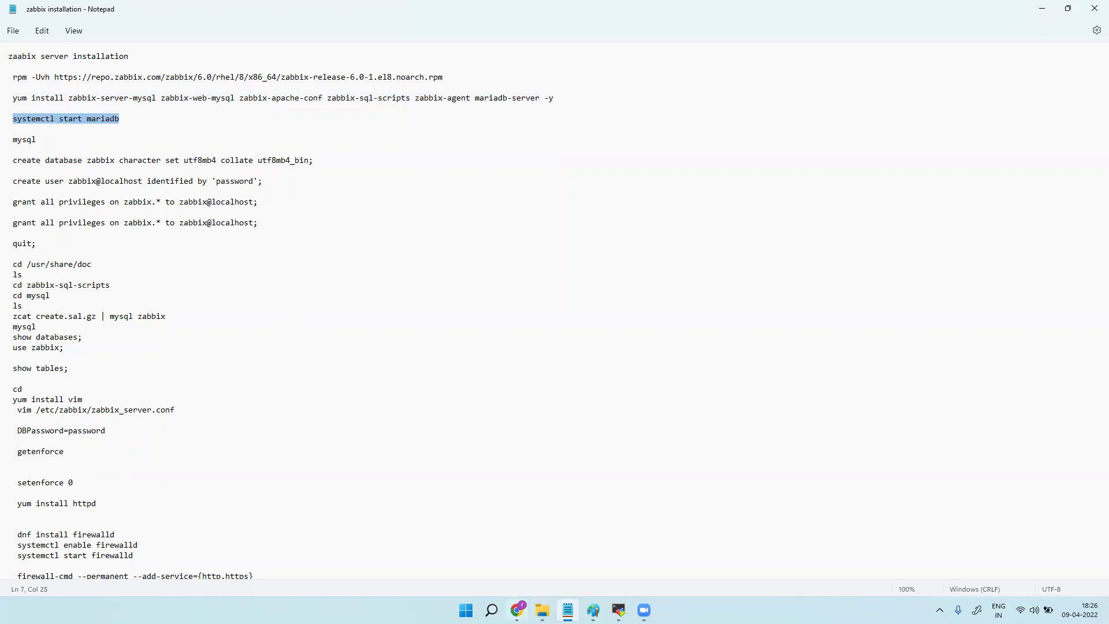
Paste and run 'systemctl start mariadb' in the root shell.
click(619, 610)
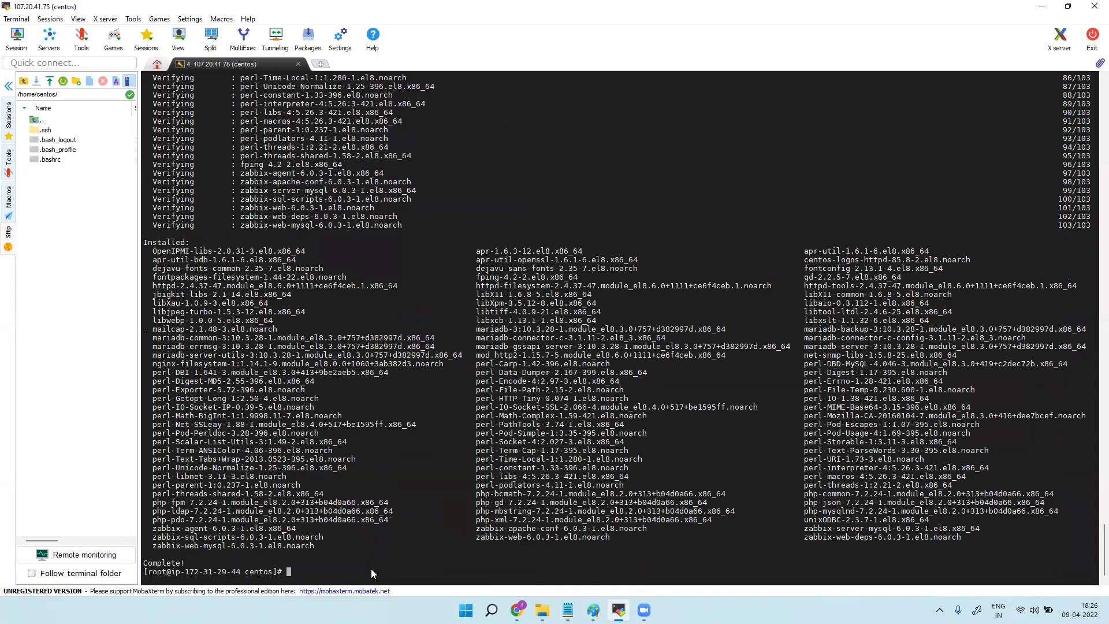
right_click(371, 569)
click(415, 301)
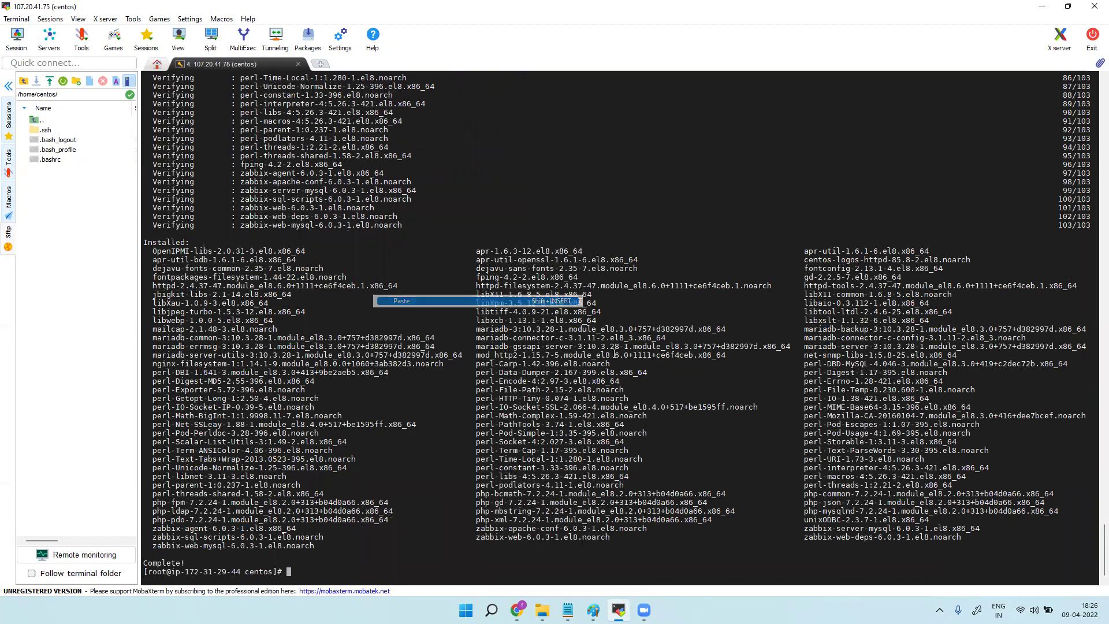
key(Return)
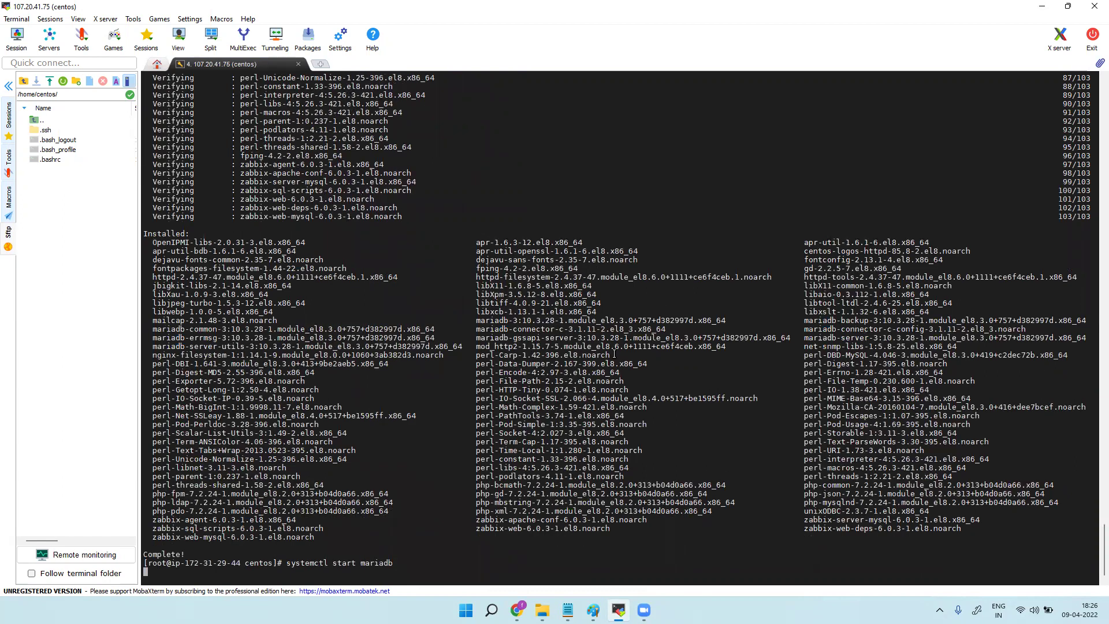
Copy 'mysql' from the notes and run it to enter the MariaDB monitor.
mouse_move(619, 611)
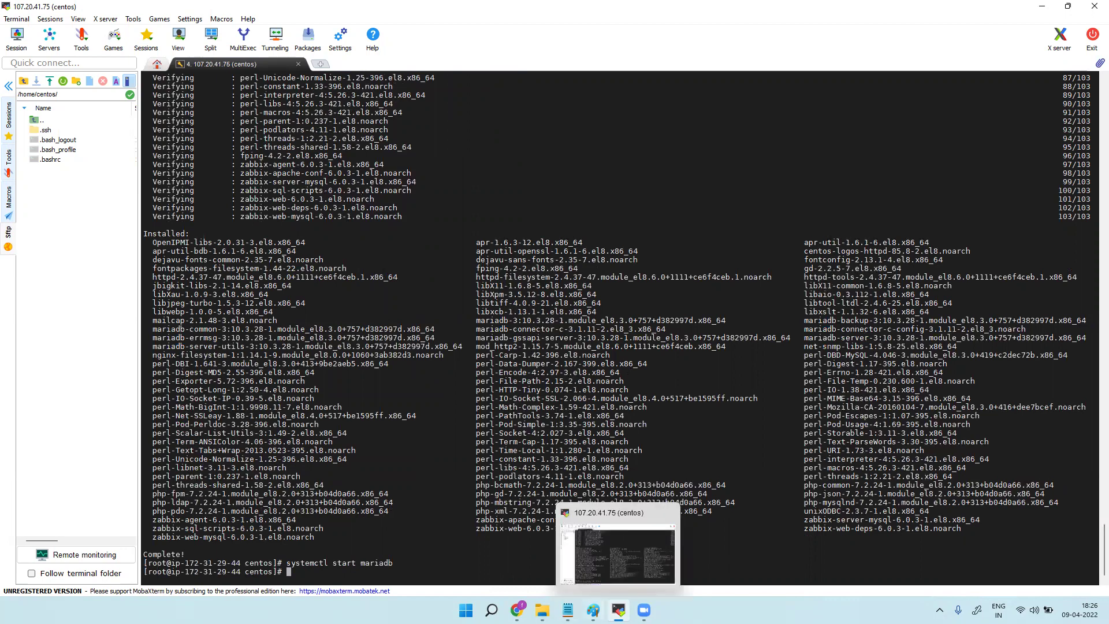
mouse_move(568, 610)
click(566, 546)
drag(37, 139, 11, 140)
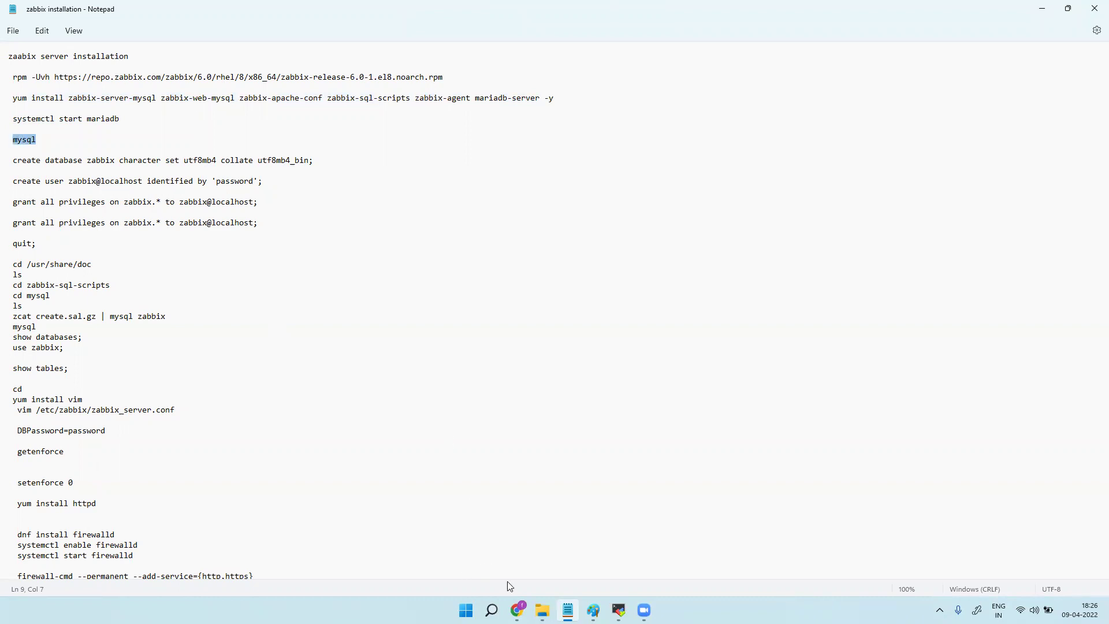
mouse_move(516, 611)
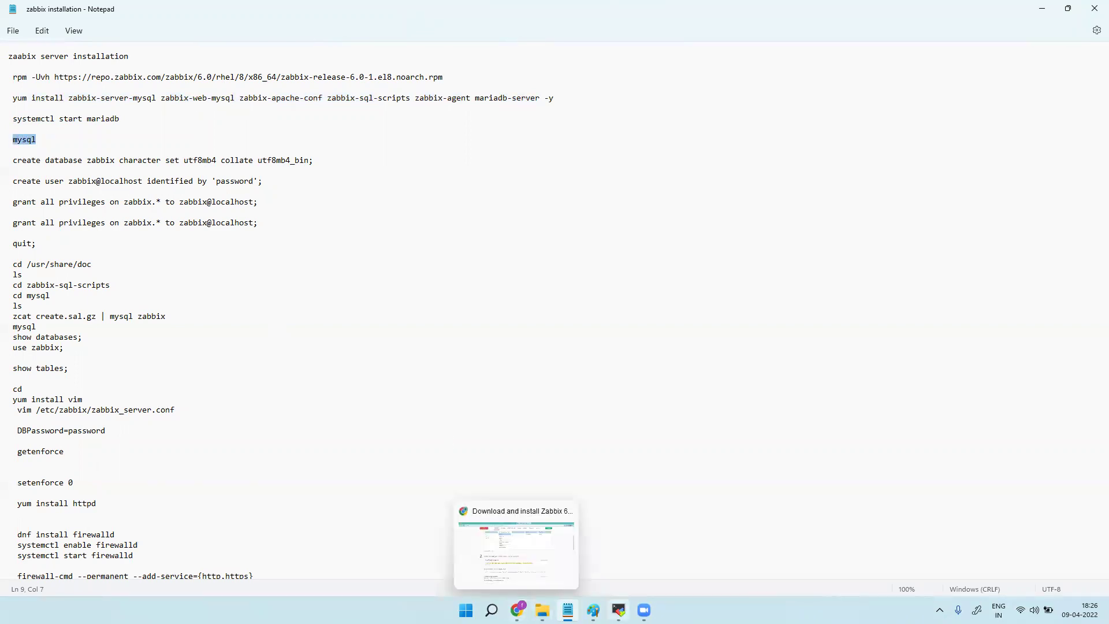
mouse_move(619, 610)
click(623, 551)
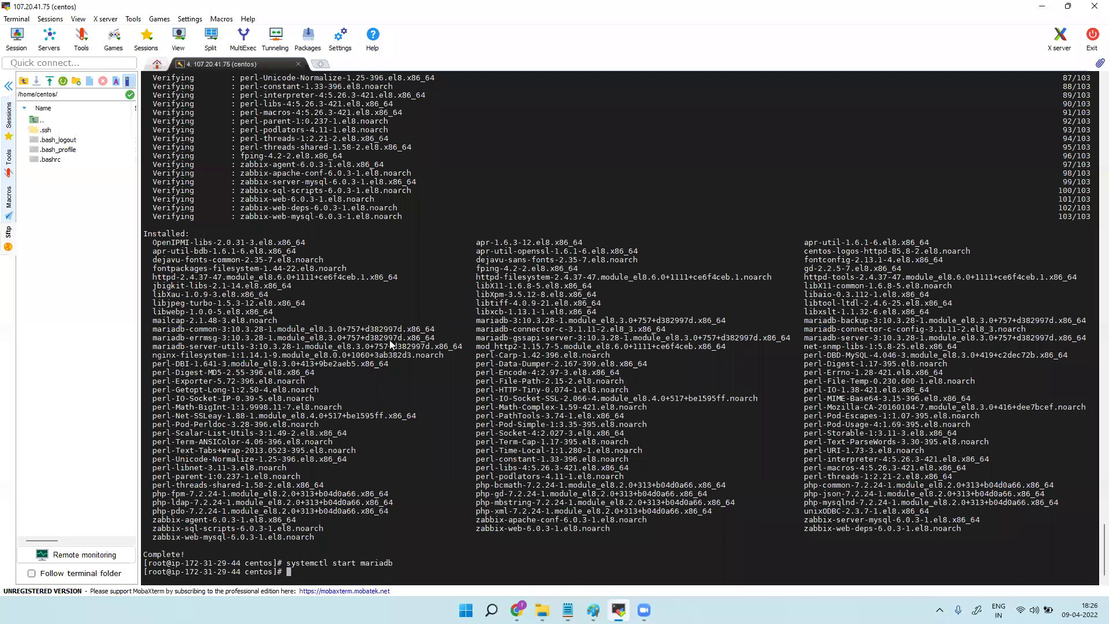
right_click(395, 324)
click(393, 310)
key(Return)
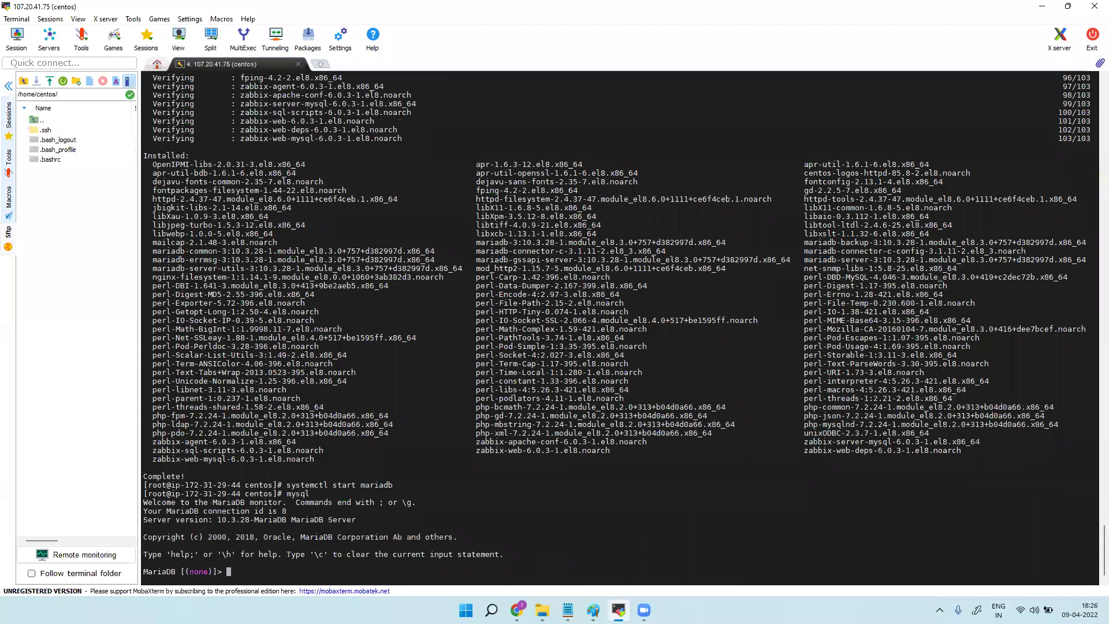
Create the zabbix database with the utf8mb4 character set.
click(568, 610)
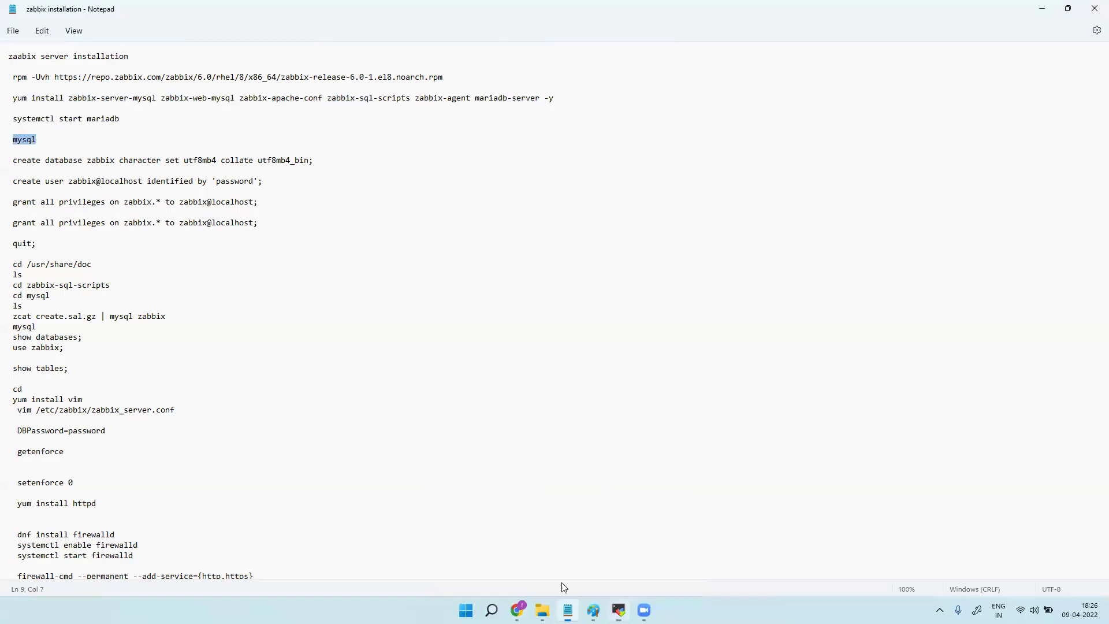
triple_click(303, 161)
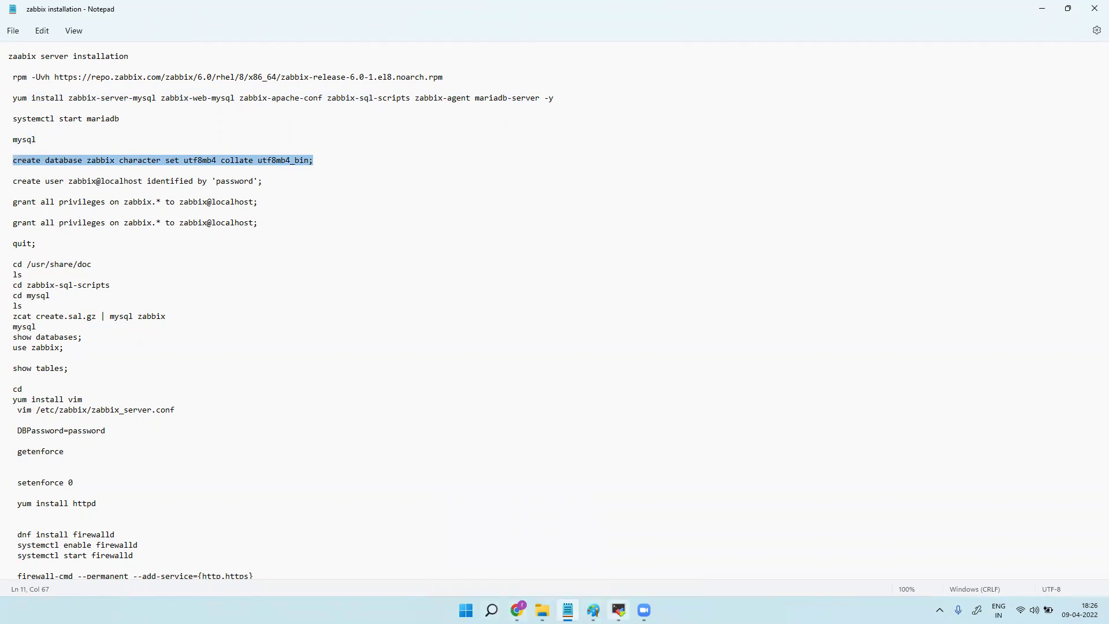
click(619, 610)
right_click(364, 576)
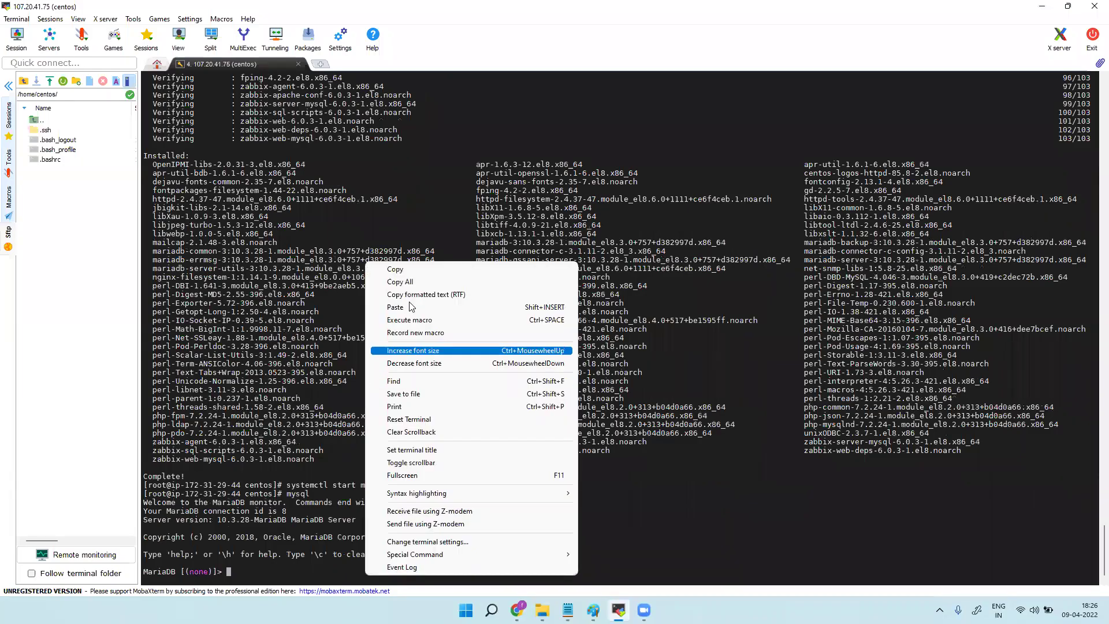
click(396, 306)
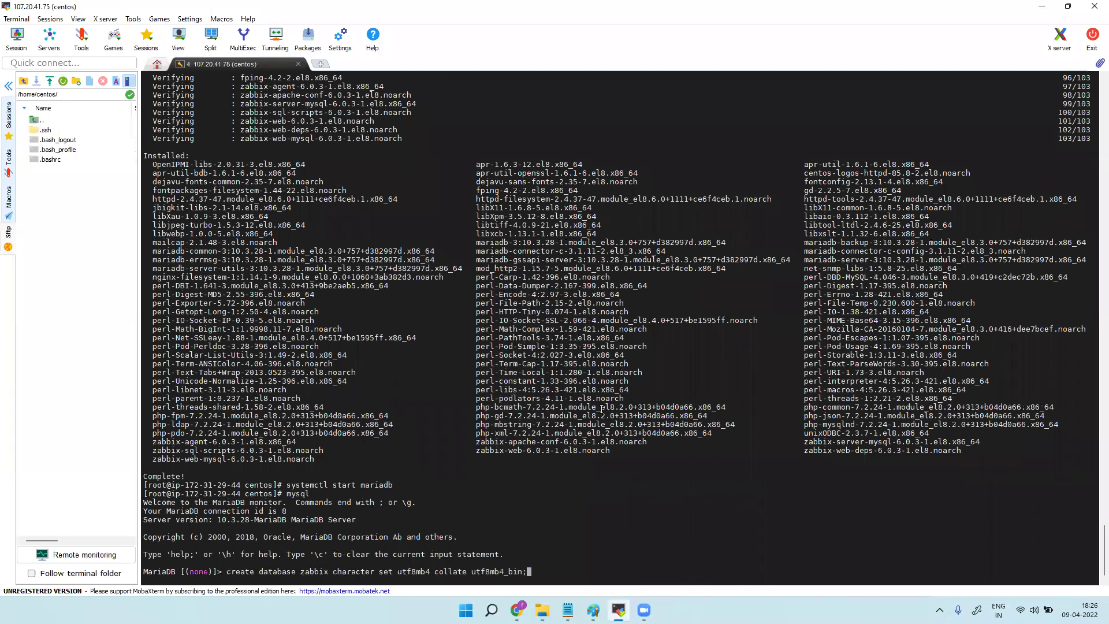
key(Return)
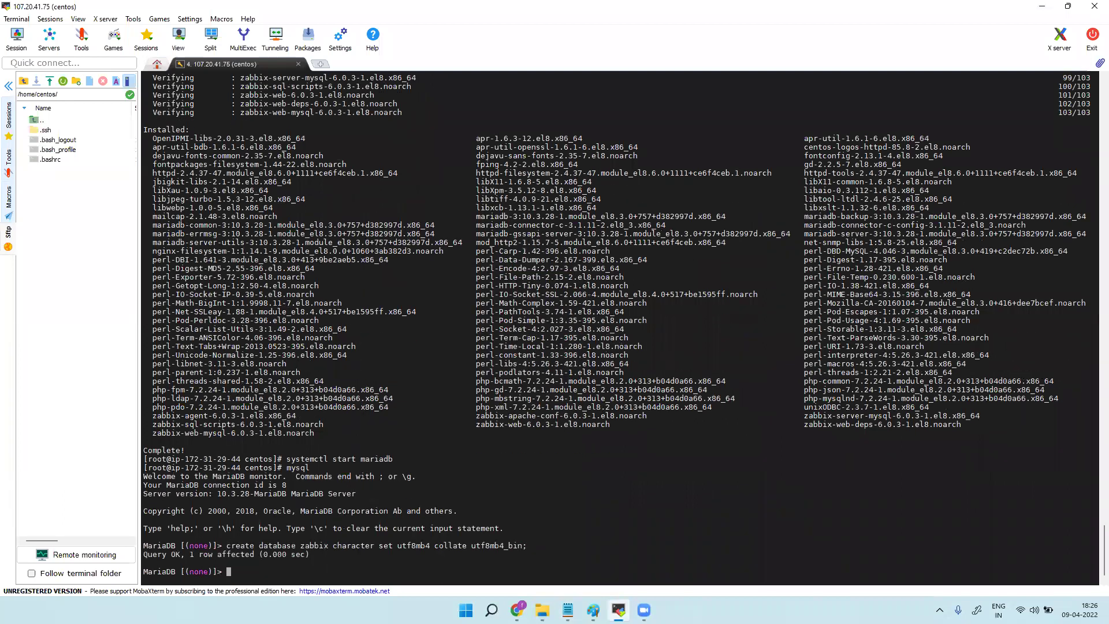
Create the zabbix@localhost database user.
click(568, 610)
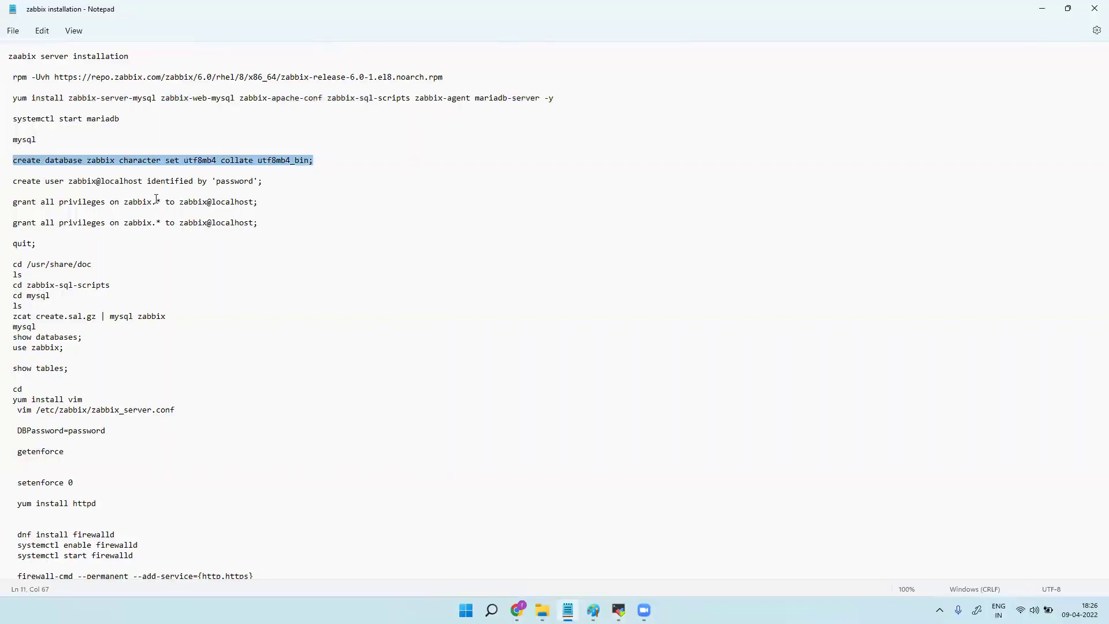
drag(272, 183, 13, 184)
key(super+c)
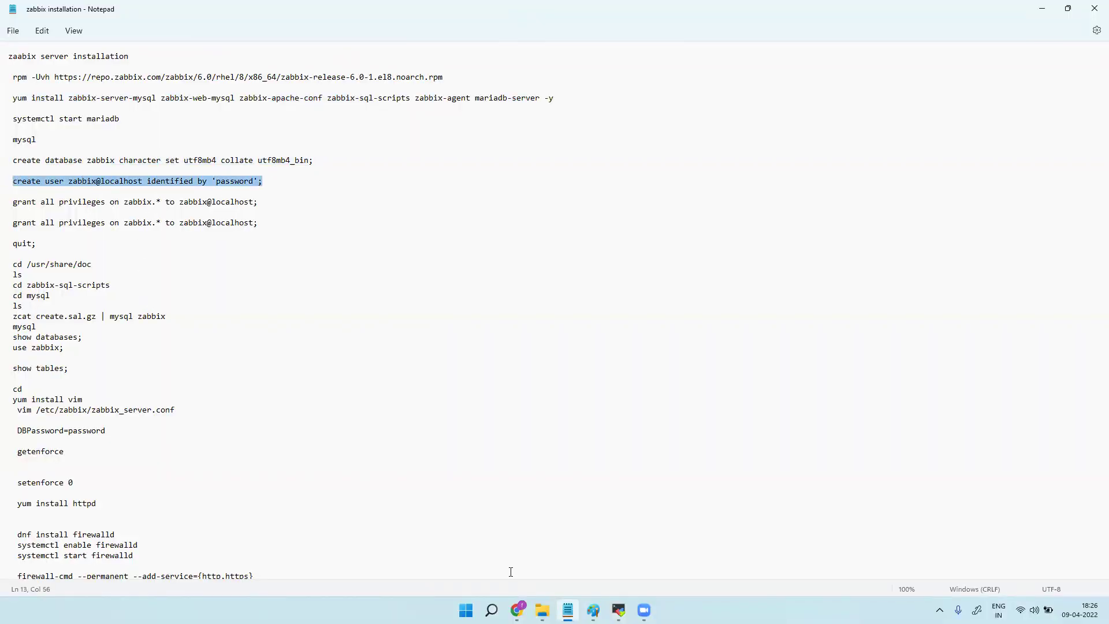
click(517, 610)
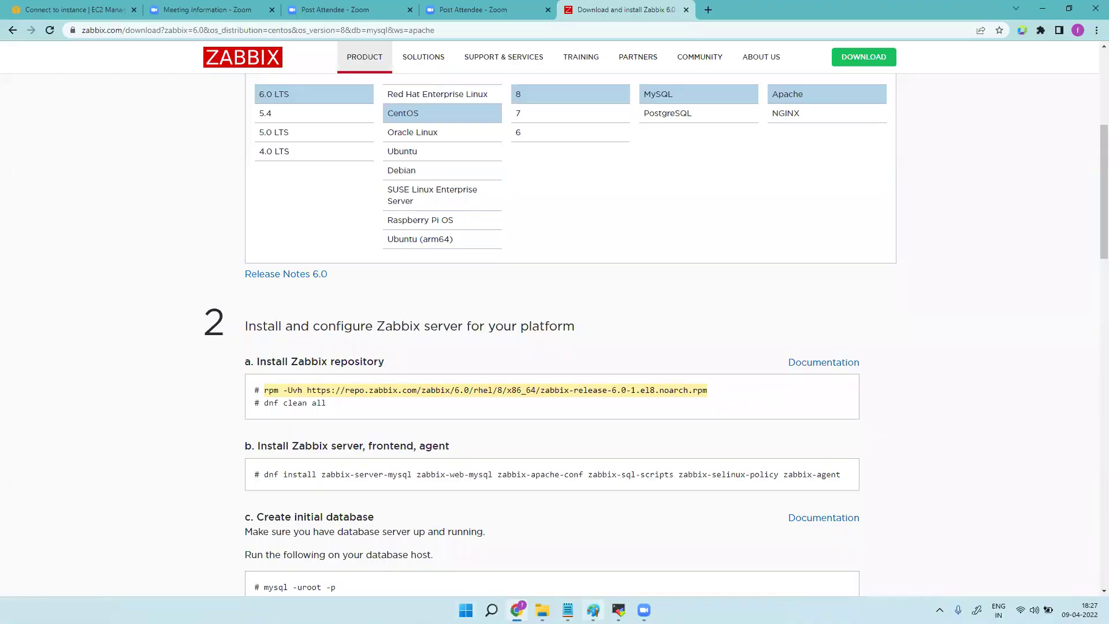
click(619, 610)
right_click(412, 583)
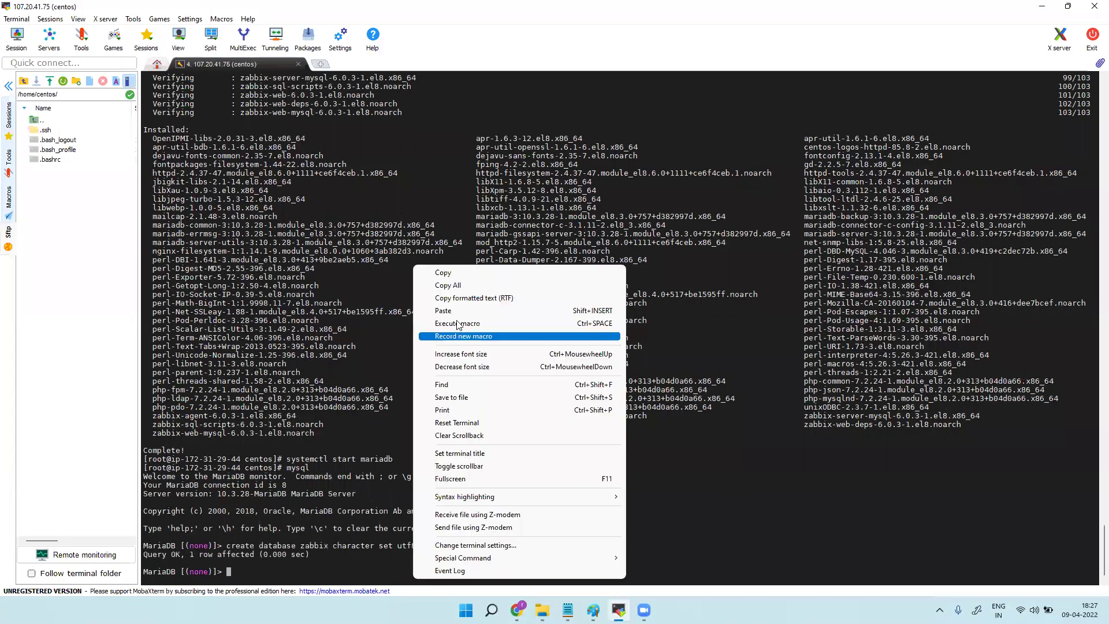
click(460, 317)
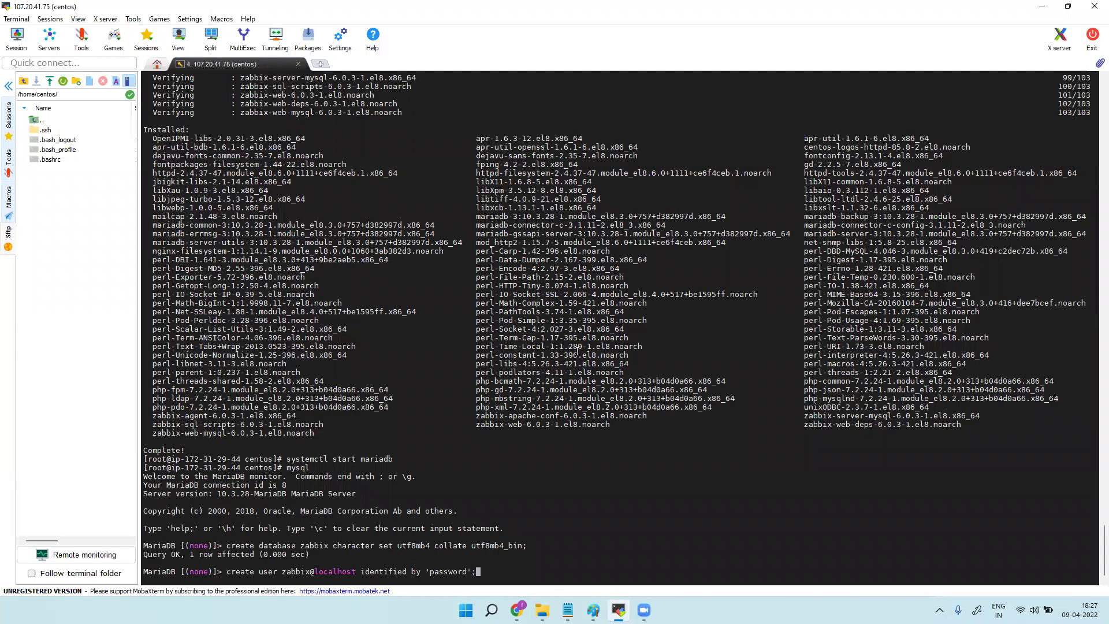
key(Return)
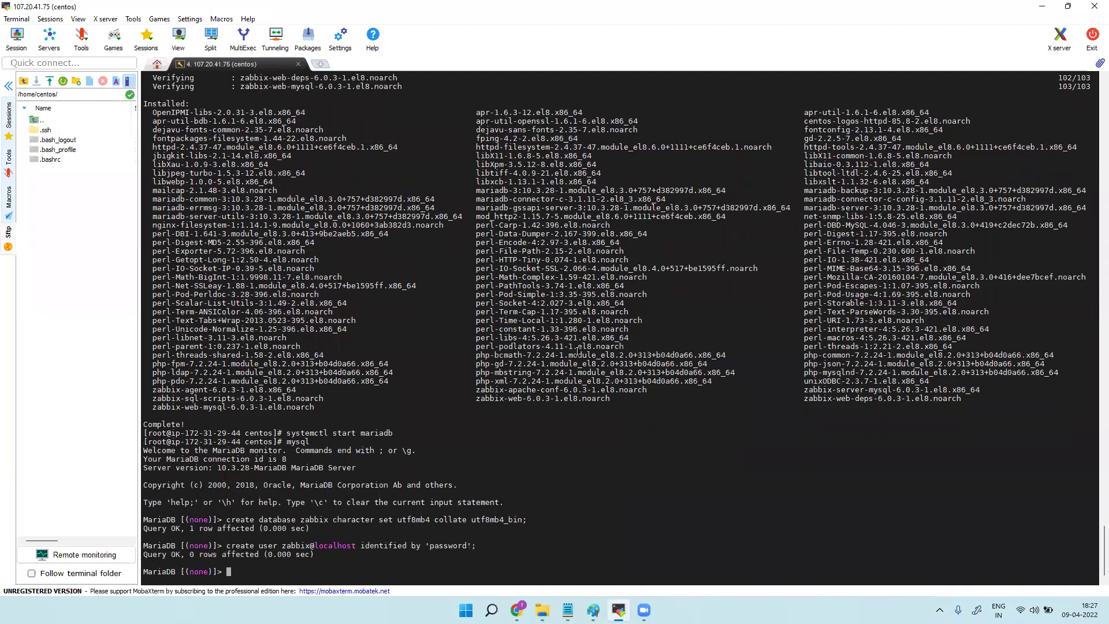
Run both grant commands giving the zabbix user all privileges on the zabbix database.
click(568, 610)
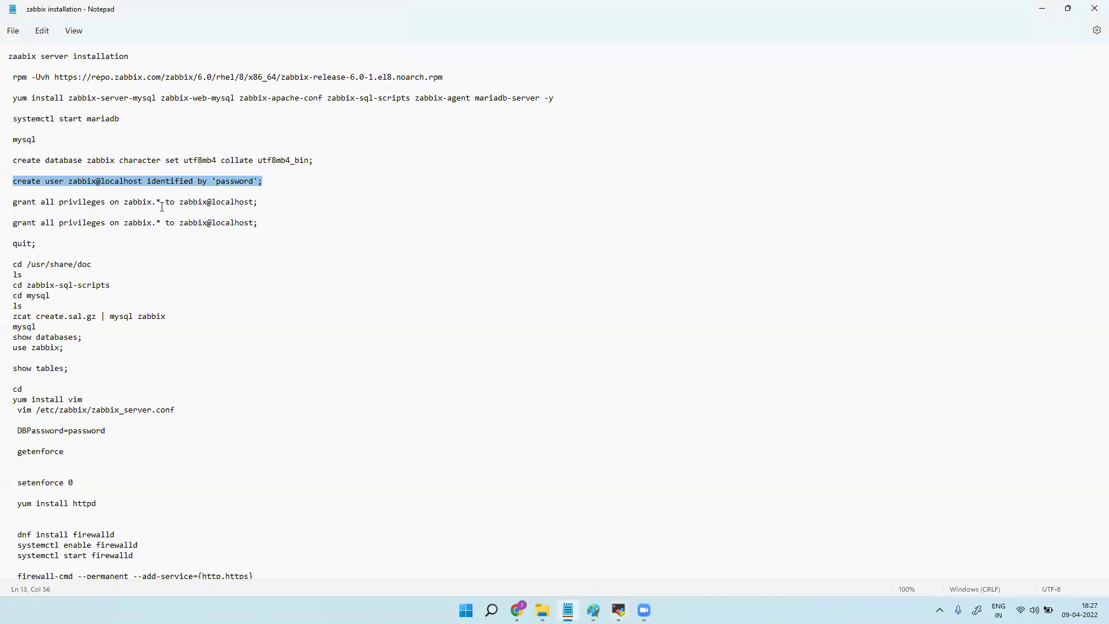
drag(258, 203, 13, 206)
key(super+c)
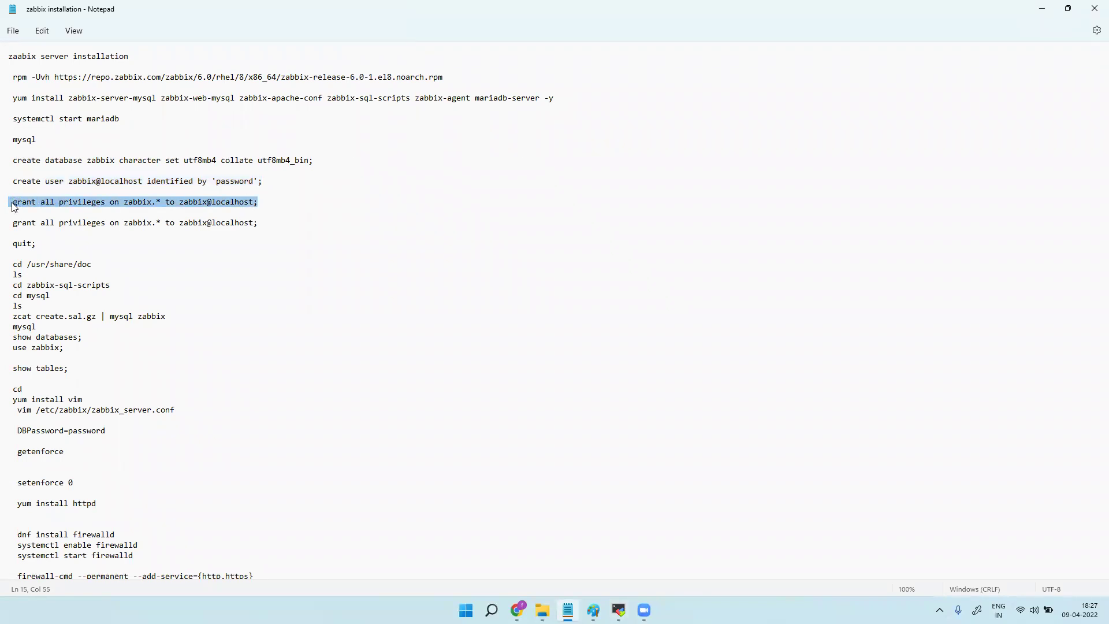
click(619, 610)
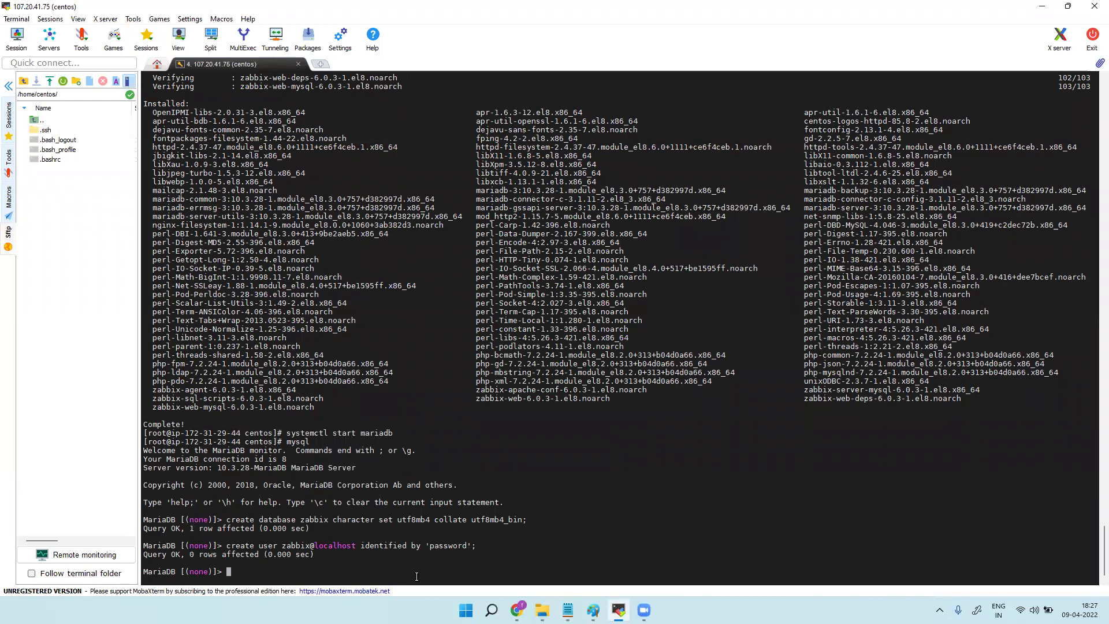
right_click(417, 576)
click(483, 310)
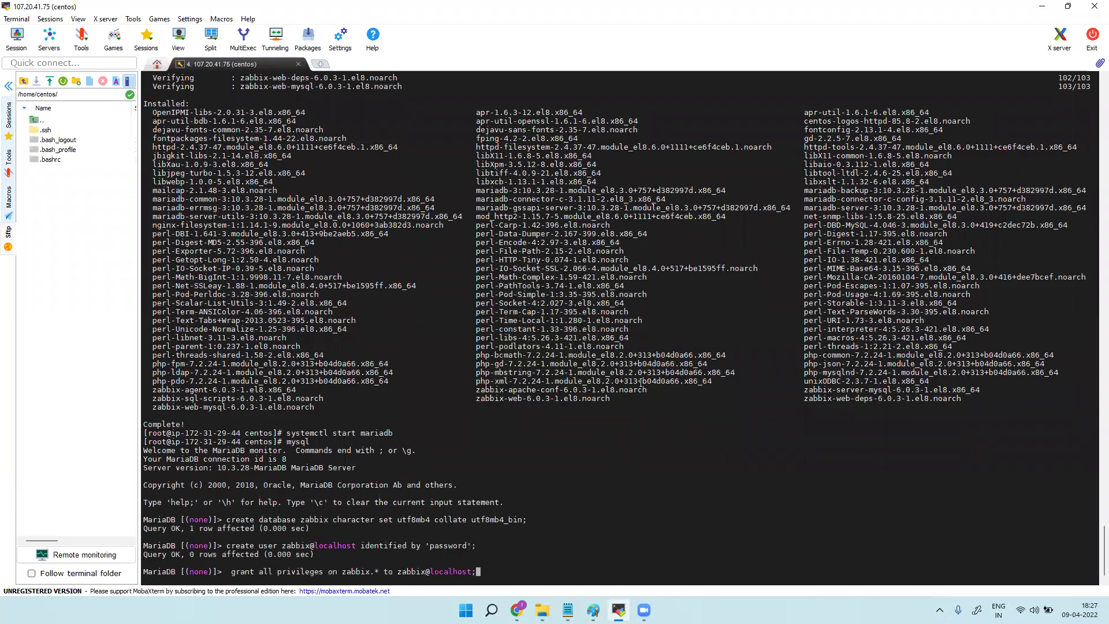
key(Return)
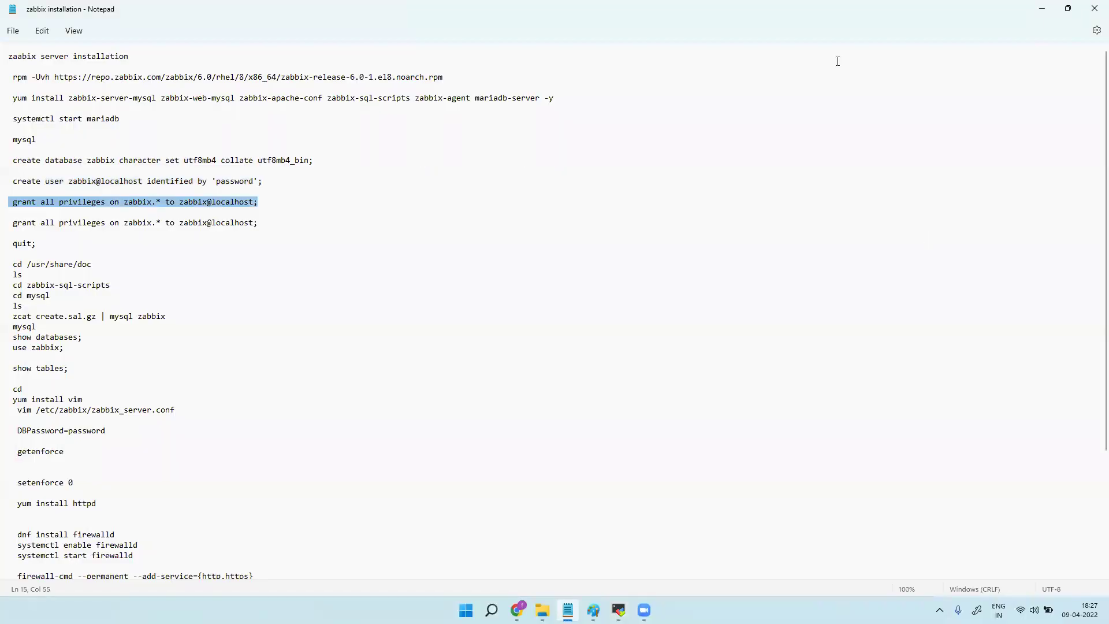
drag(294, 220, 11, 223)
key(super+c)
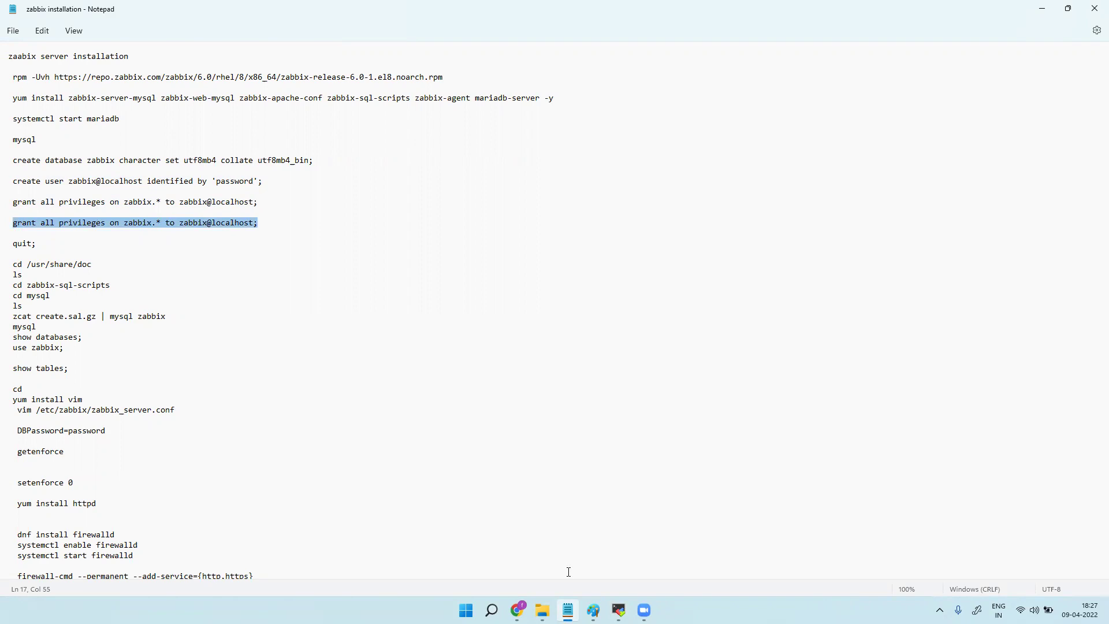
click(619, 610)
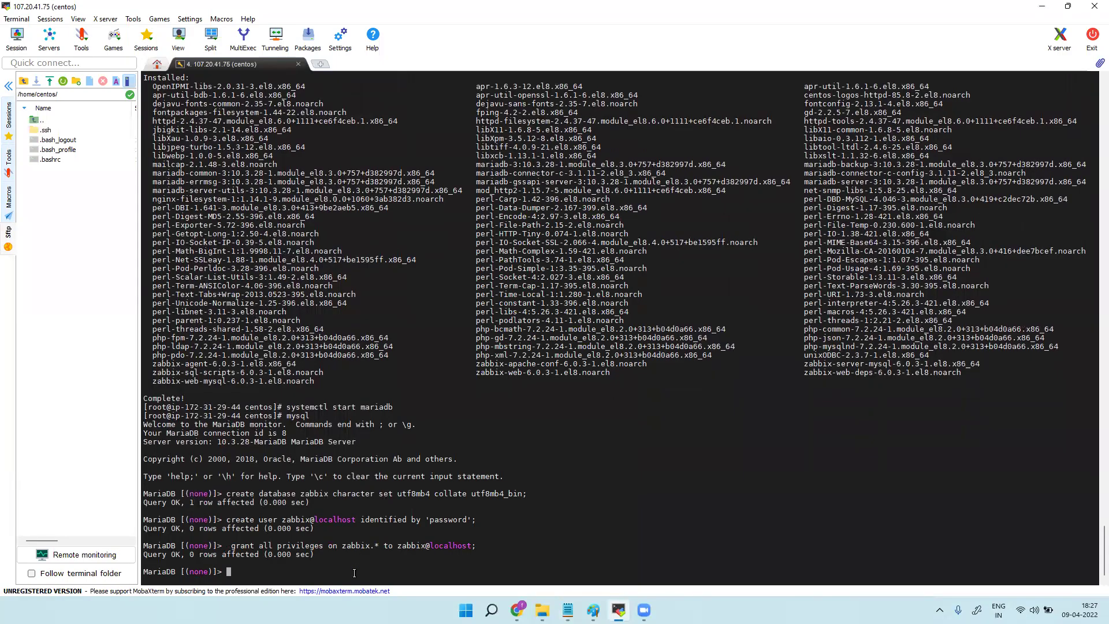
right_click(355, 572)
click(386, 306)
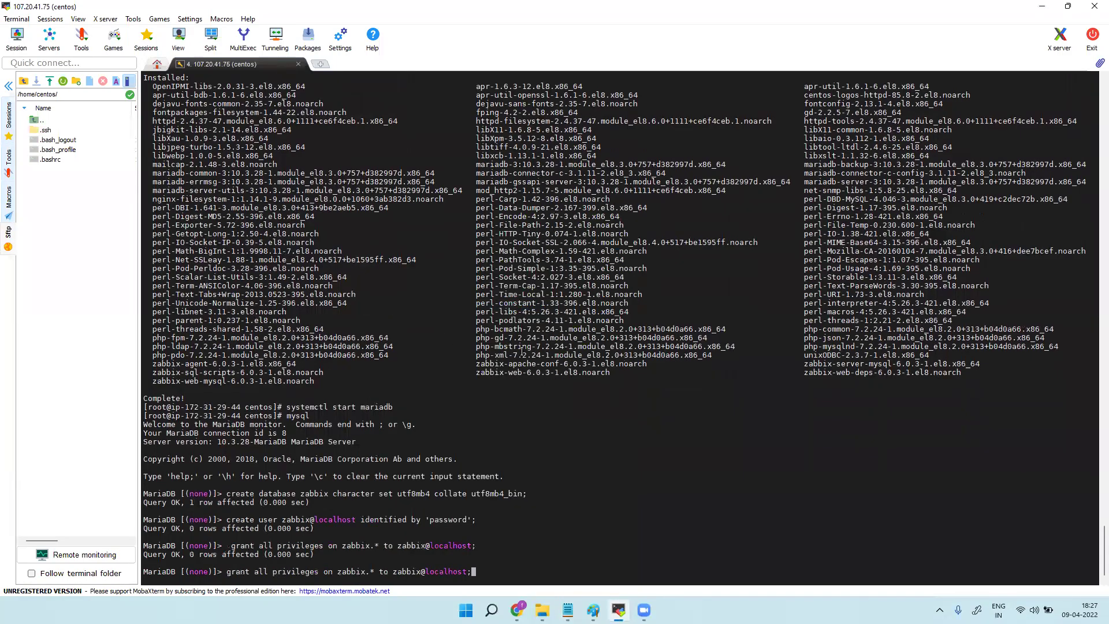
key(Return)
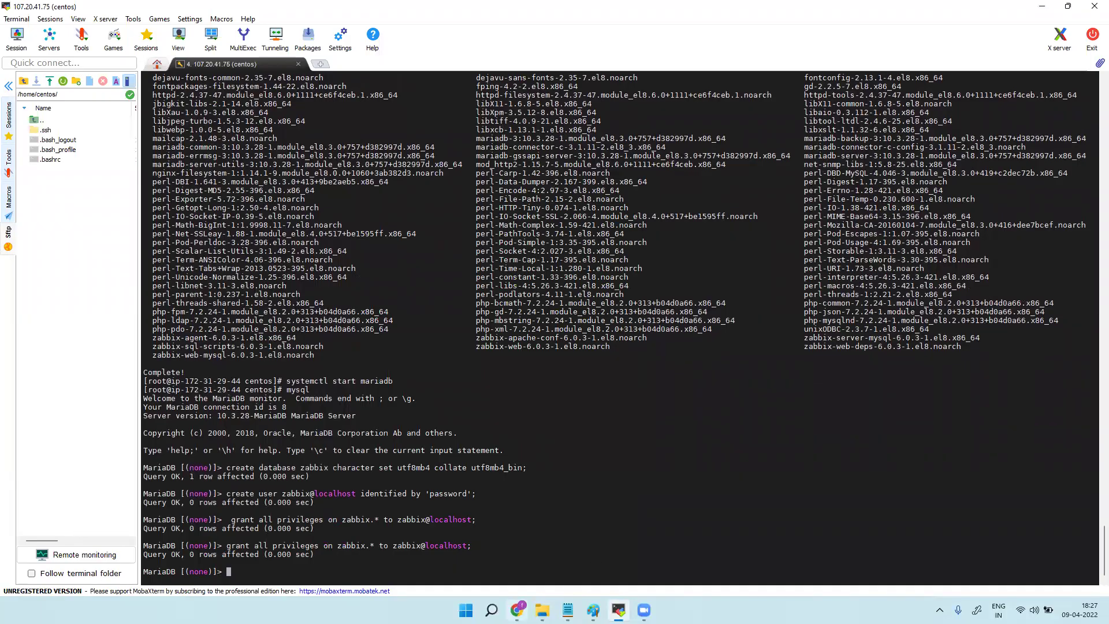
Run quit; to leave the MariaDB monitor for the root shell.
click(516, 610)
key(super+Down)
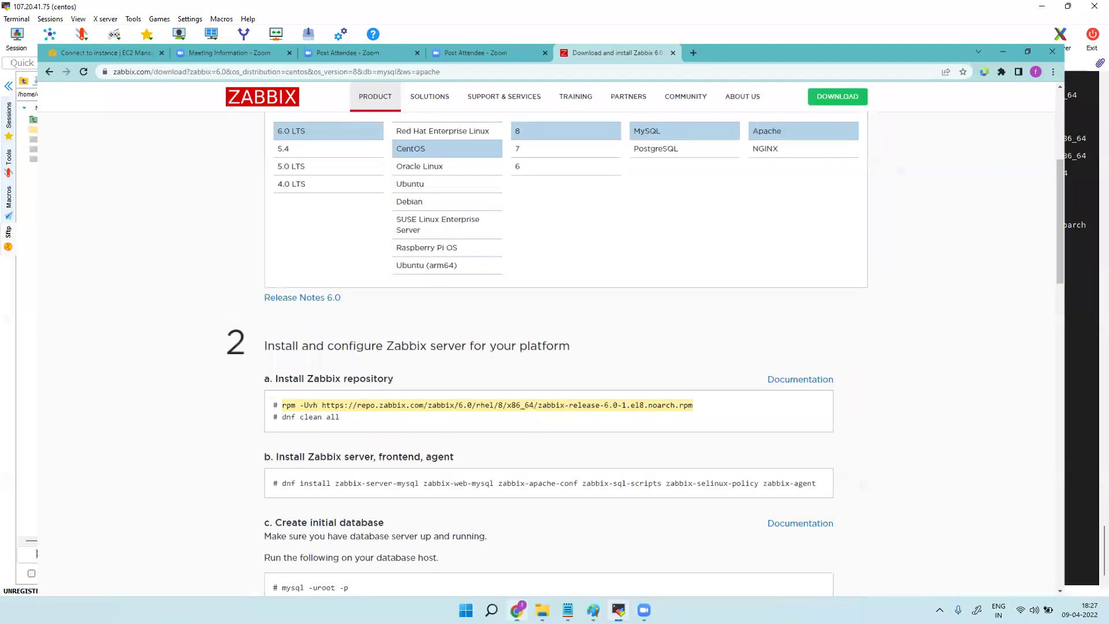
key(alt+Tab)
drag(36, 243, 12, 244)
key(super+c)
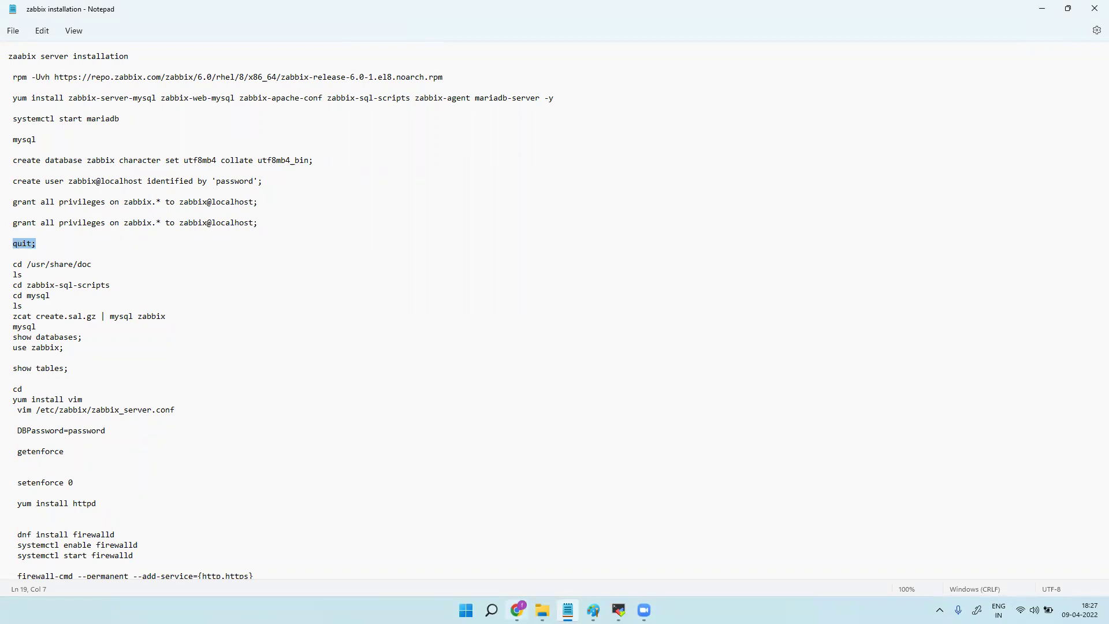
click(618, 610)
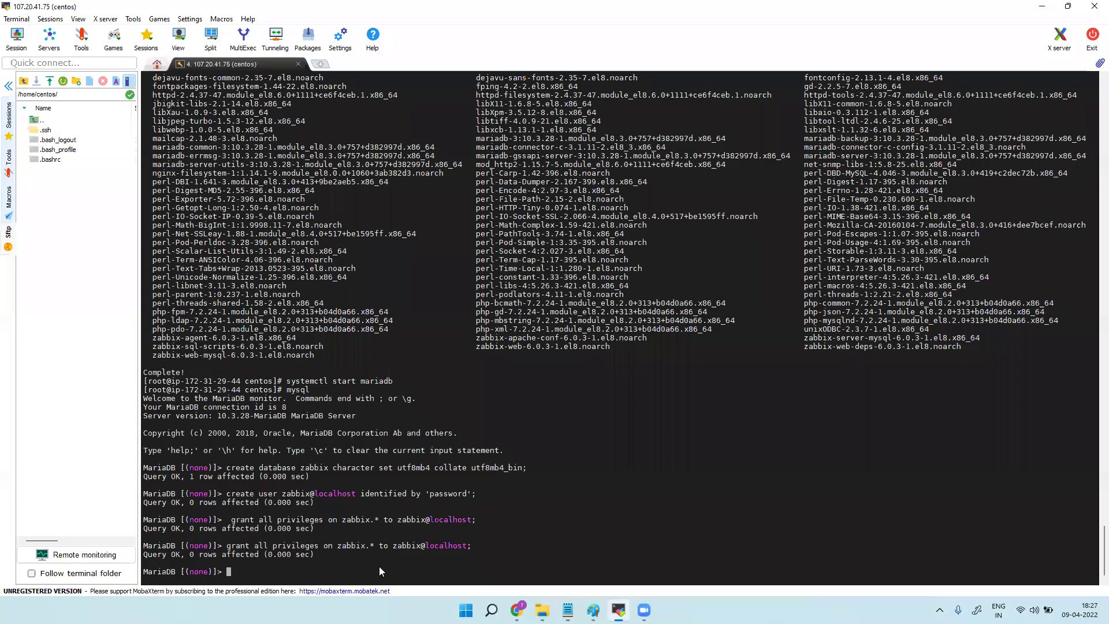
right_click(423, 343)
click(425, 297)
key(Return)
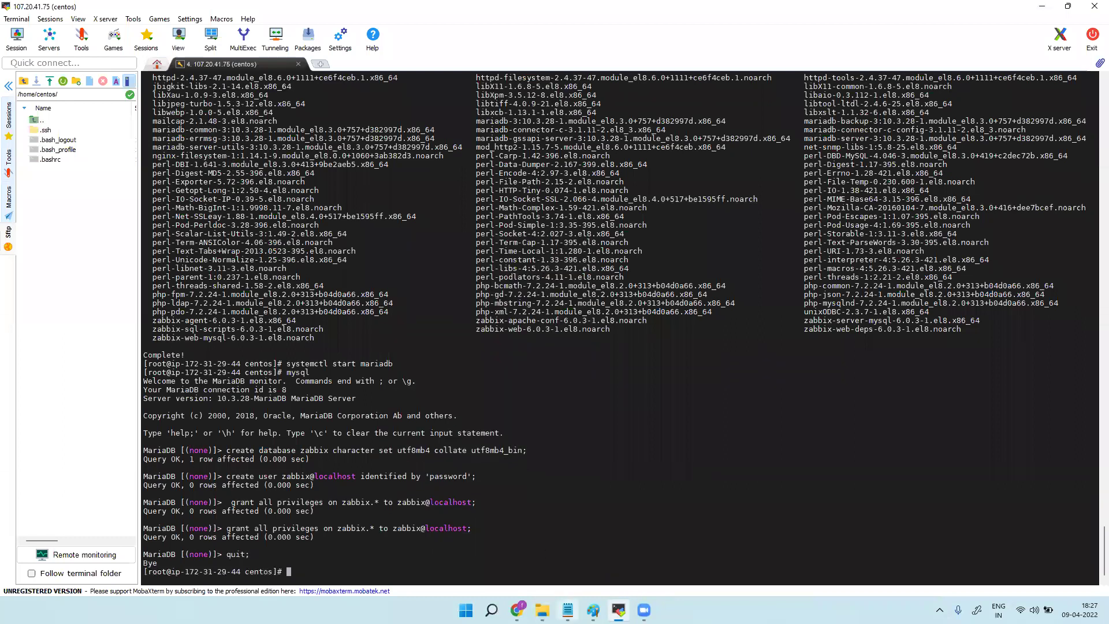
Change into /usr/share/doc and list its contents.
click(568, 610)
drag(13, 264, 93, 266)
key(super+c)
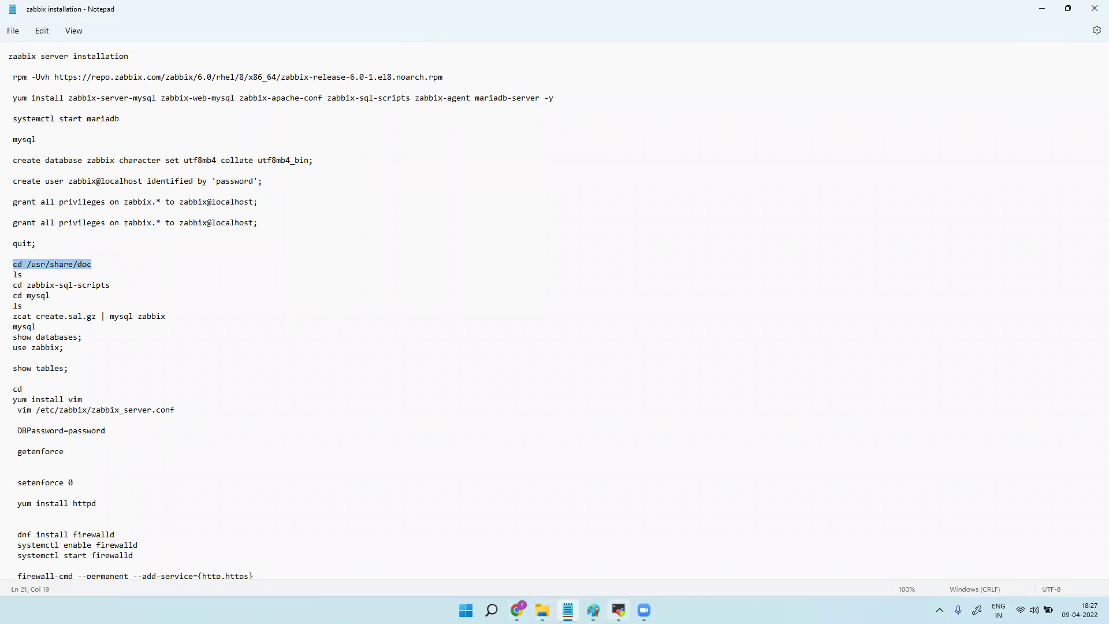
click(619, 610)
right_click(451, 564)
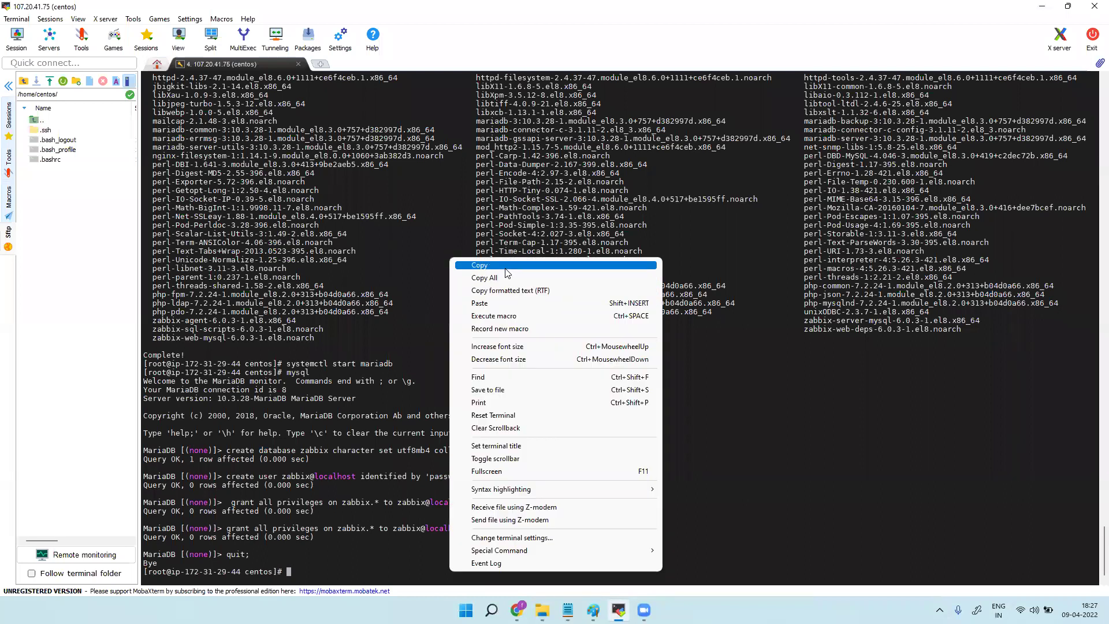
click(548, 305)
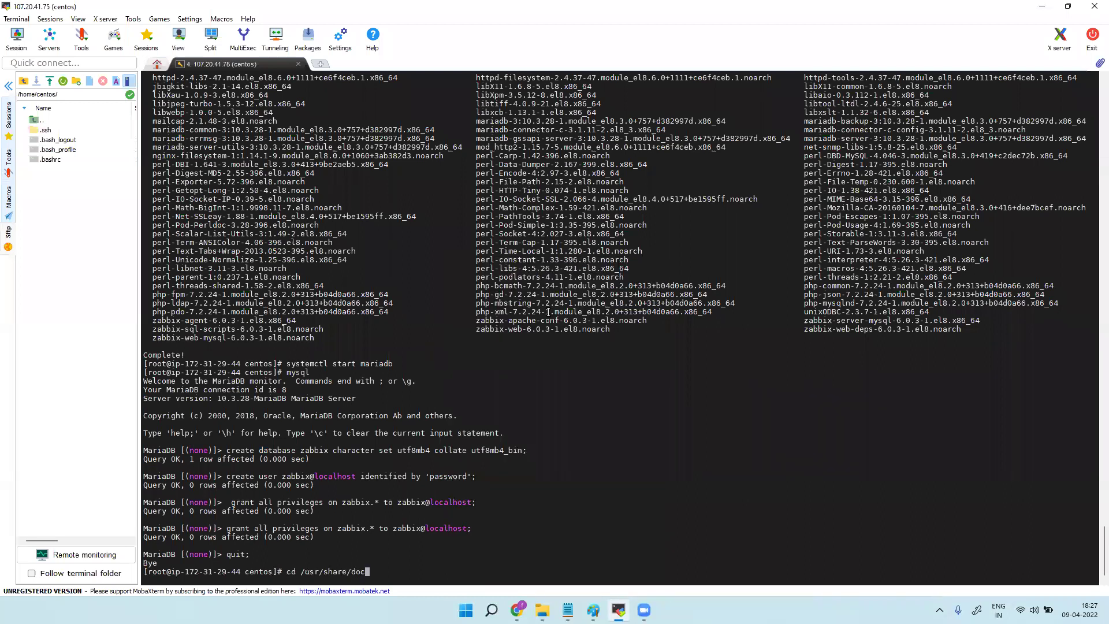
key(Return)
text(ls)
key(Return)
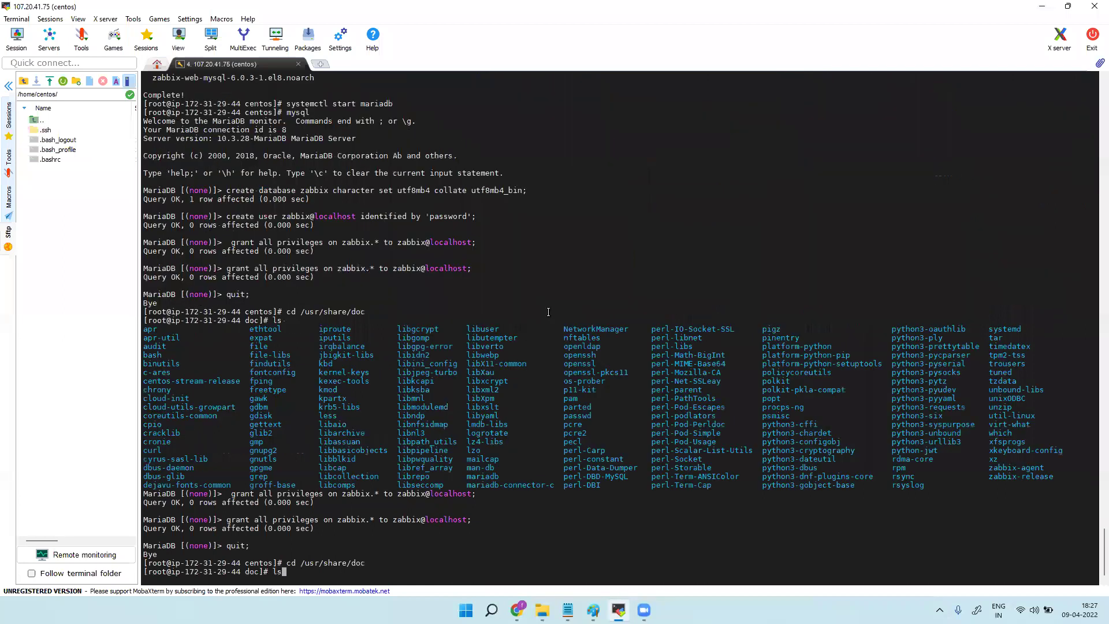
Enter the zabbix-sql-scripts folder and list its contents.
text(cd)
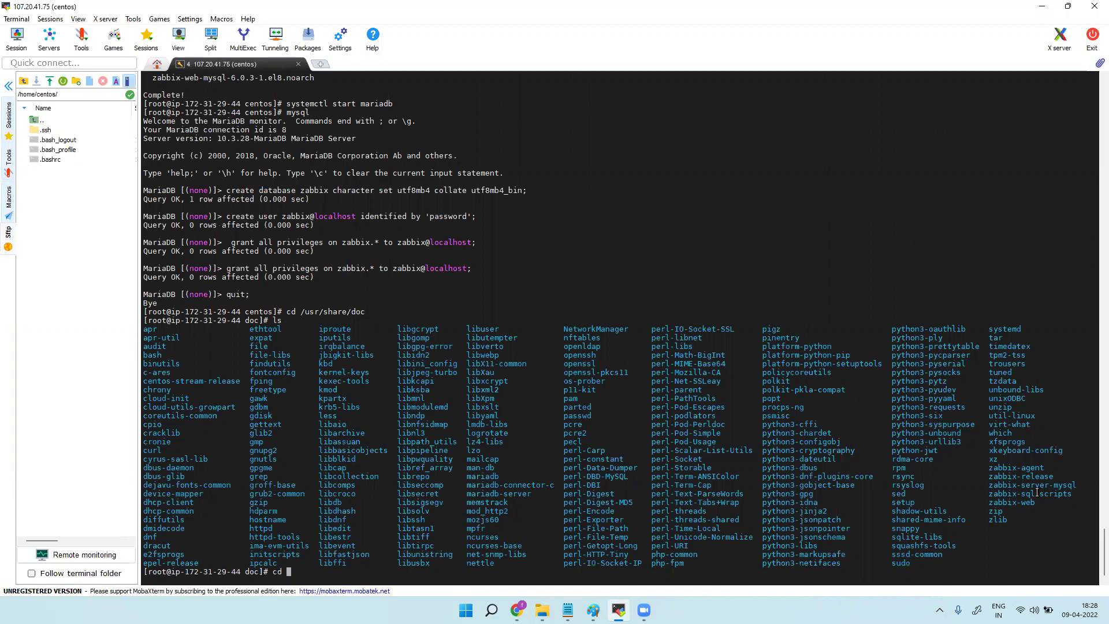
double_click(1053, 495)
right_click(427, 574)
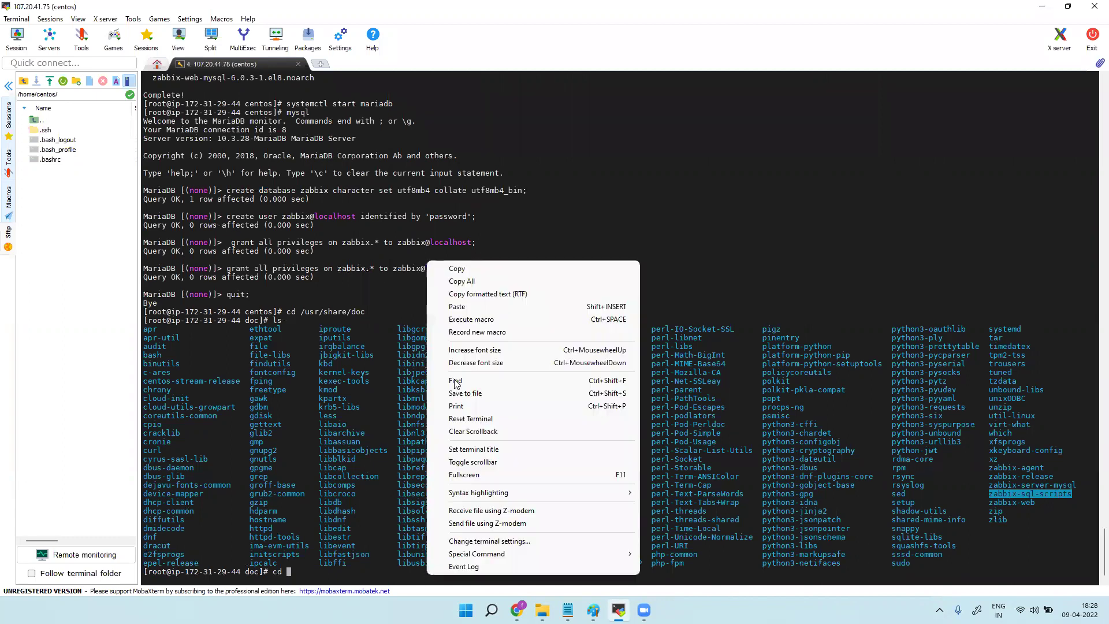
click(471, 306)
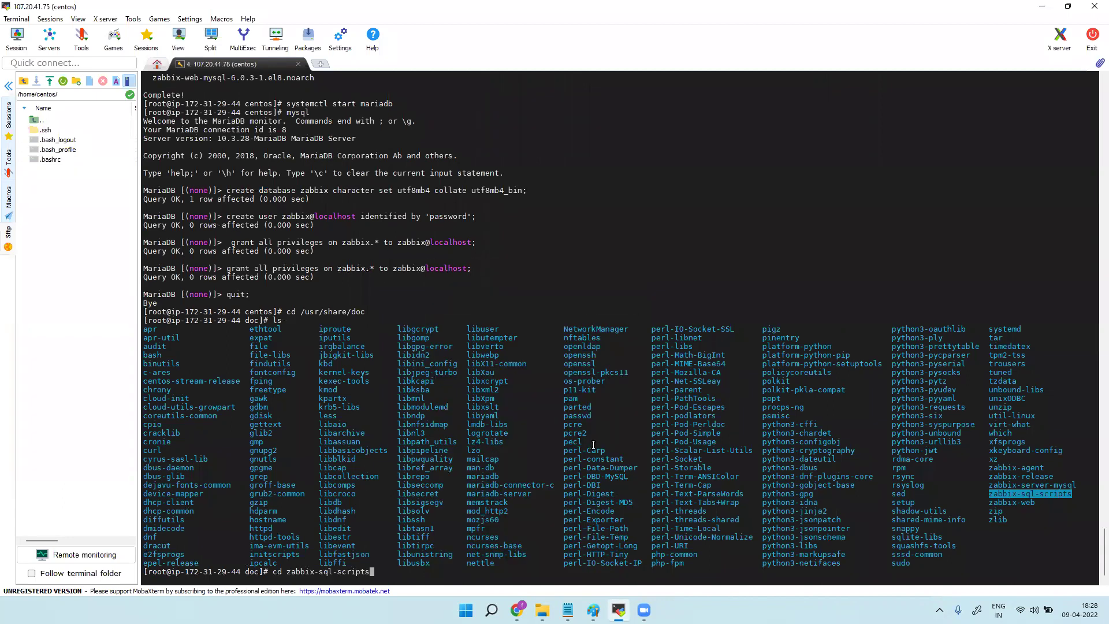
key(Return)
text(ls)
key(Return)
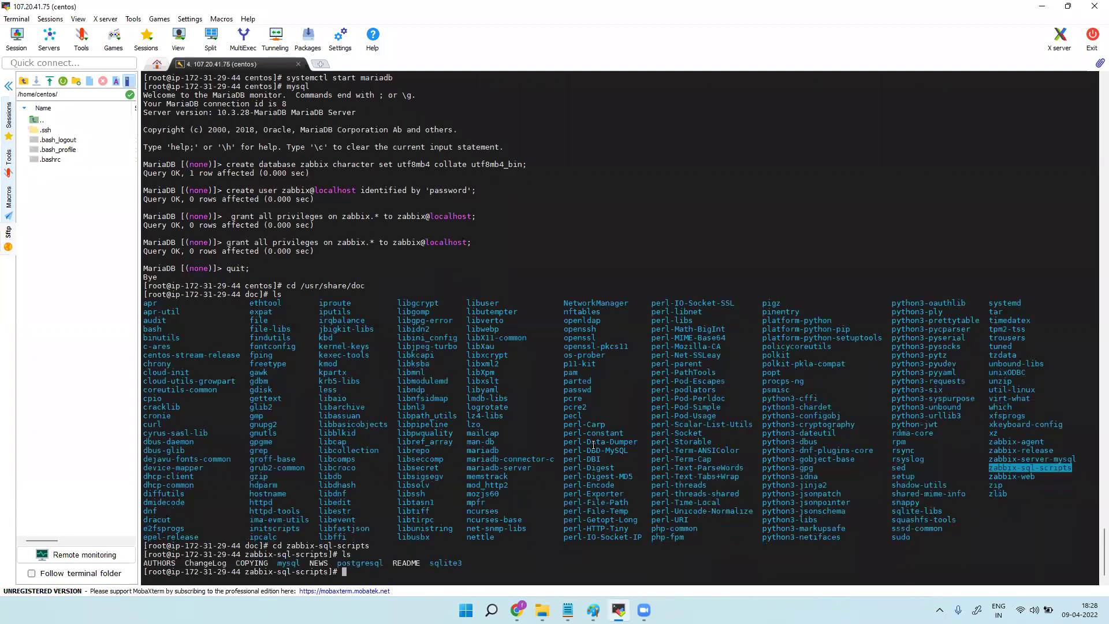
Enter the mysql folder, list server.sql.gz among its files, and begin a zcat command.
text(cd my)
text(sql)
key(Return)
text(ls)
key(Return)
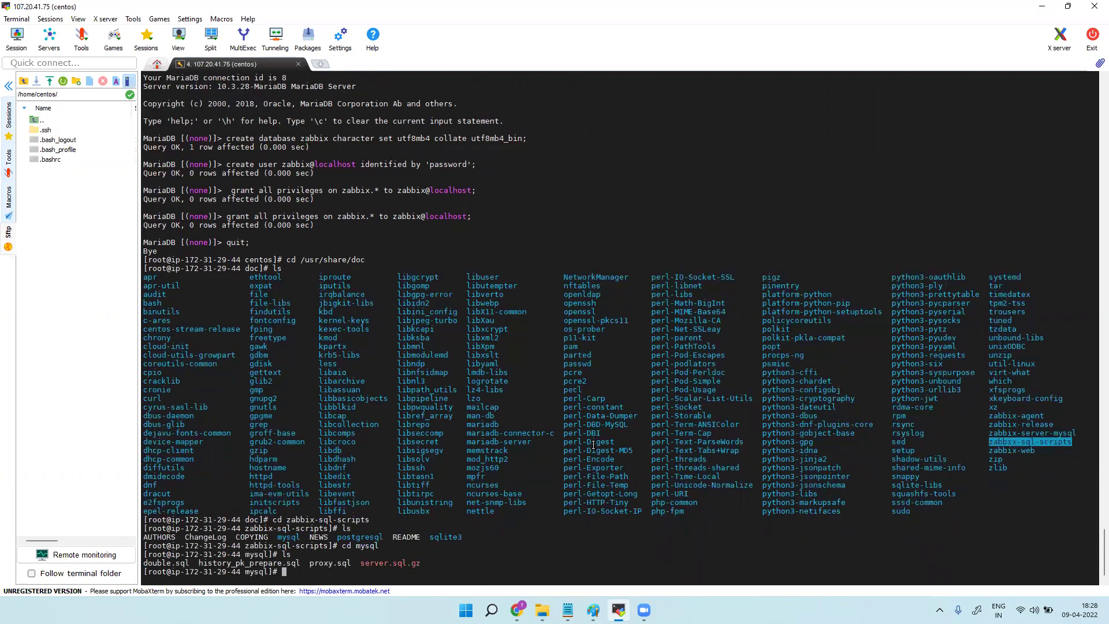
text(zcat)
click(568, 610)
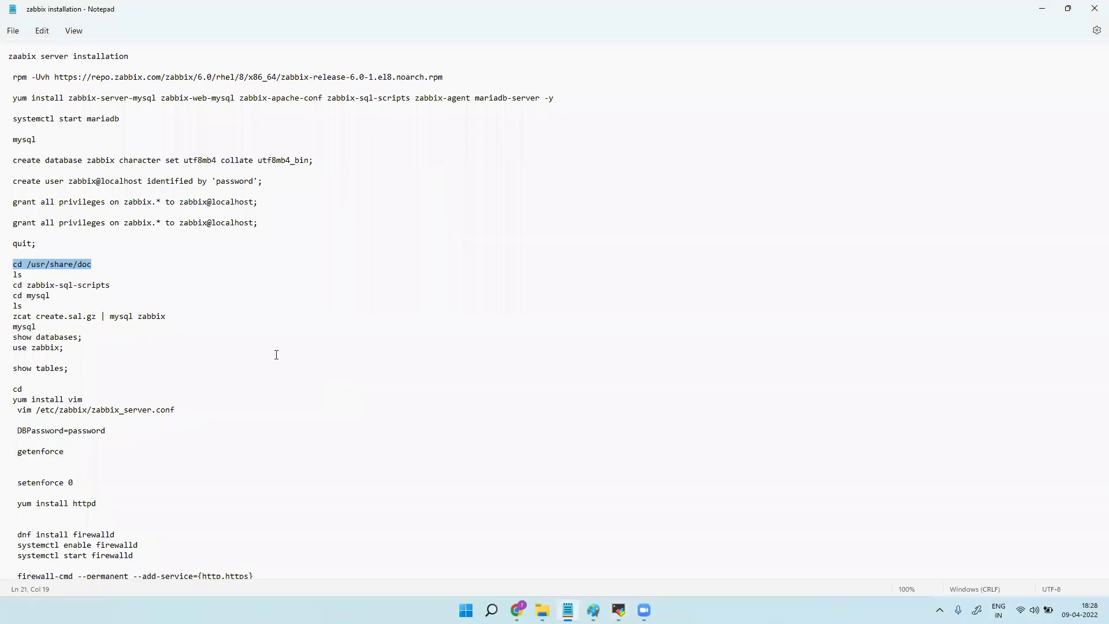
drag(170, 317, 20, 316)
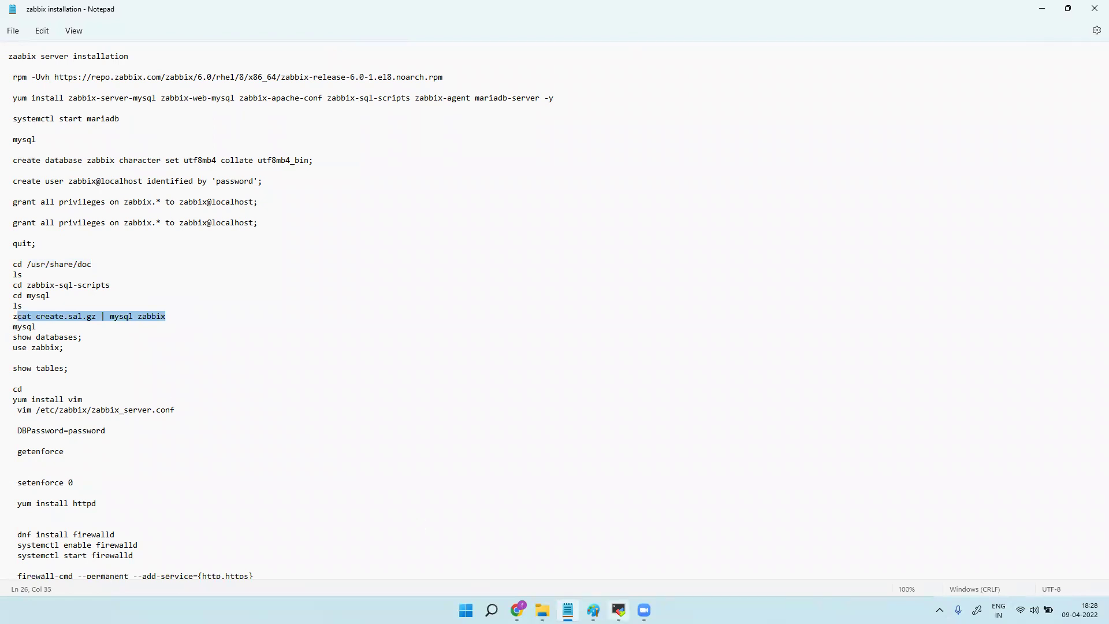
Run zcat server.sql.gz | mysql zabbix to import the schema.
key(alt+Tab)
double_click(378, 564)
key(super+c)
right_click(363, 572)
click(410, 306)
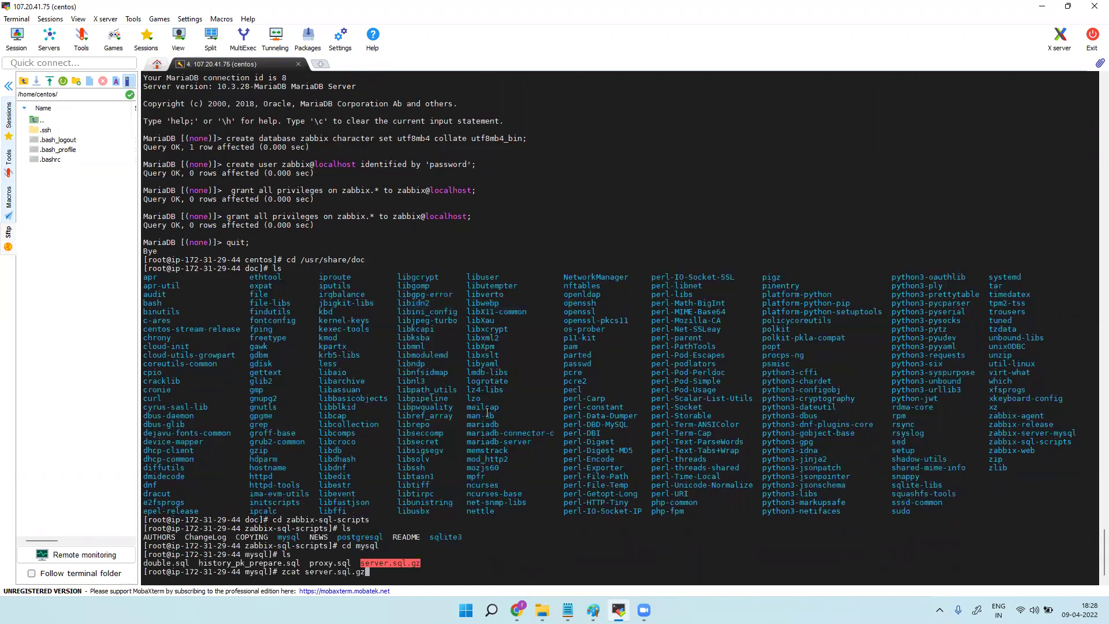
text(| mysql zabbix)
click(568, 610)
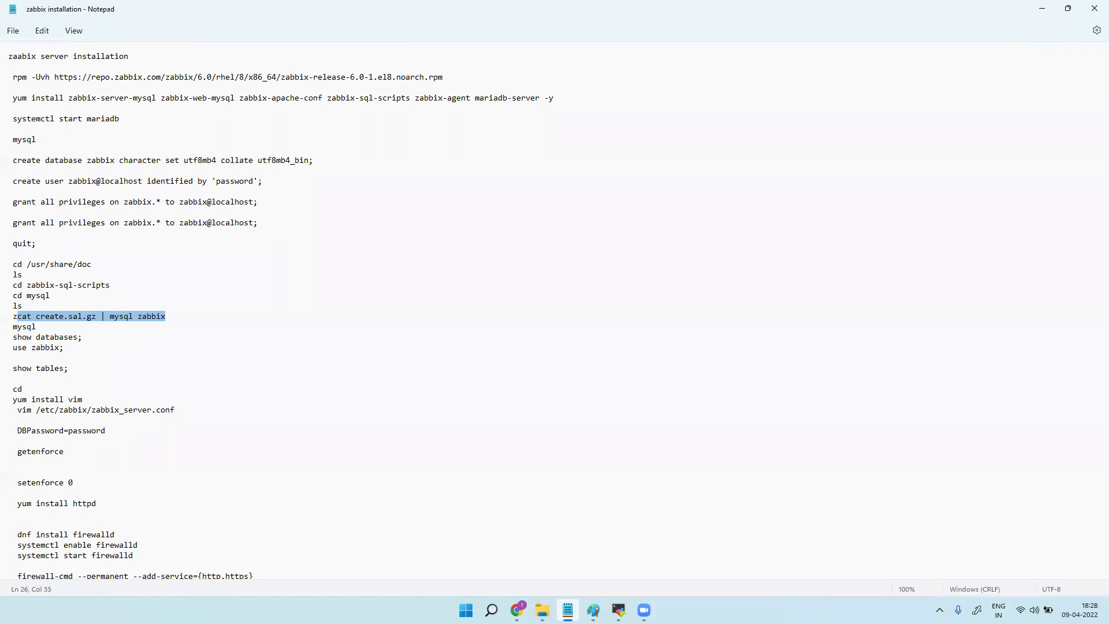
click(568, 611)
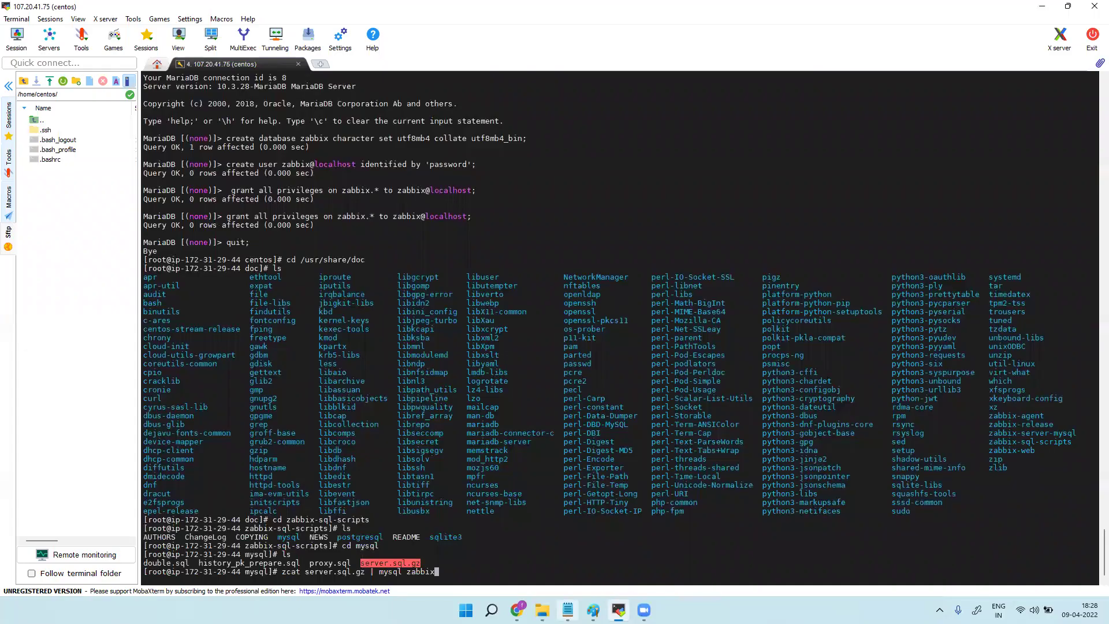
key(Return)
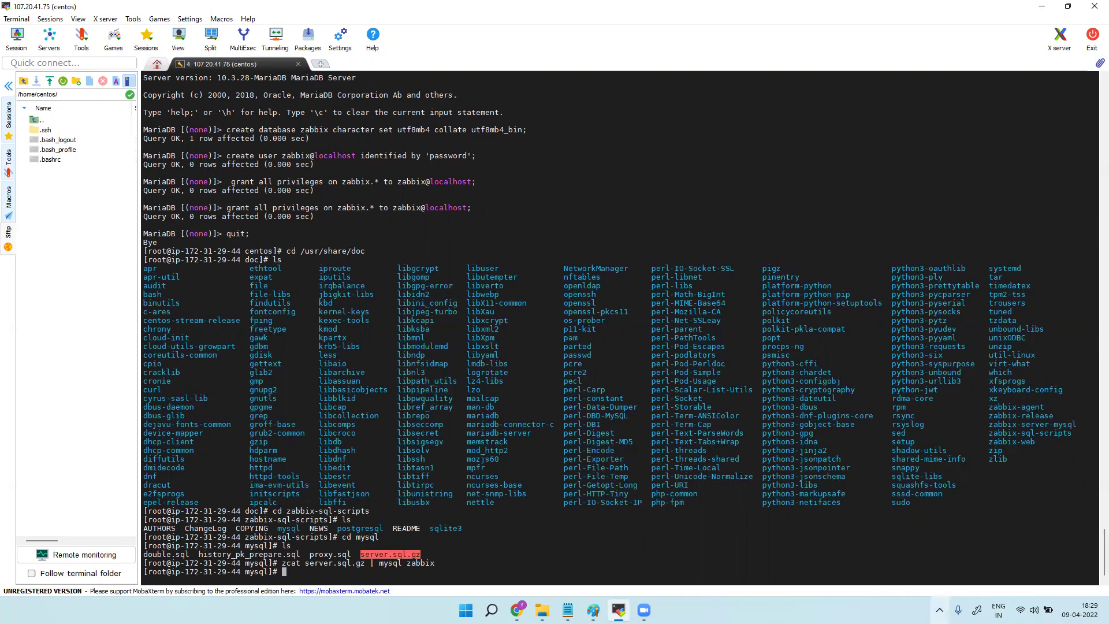
Enter mysql at the root shell prompt.
key(alt+Tab)
drag(37, 327, 11, 322)
key(super+c)
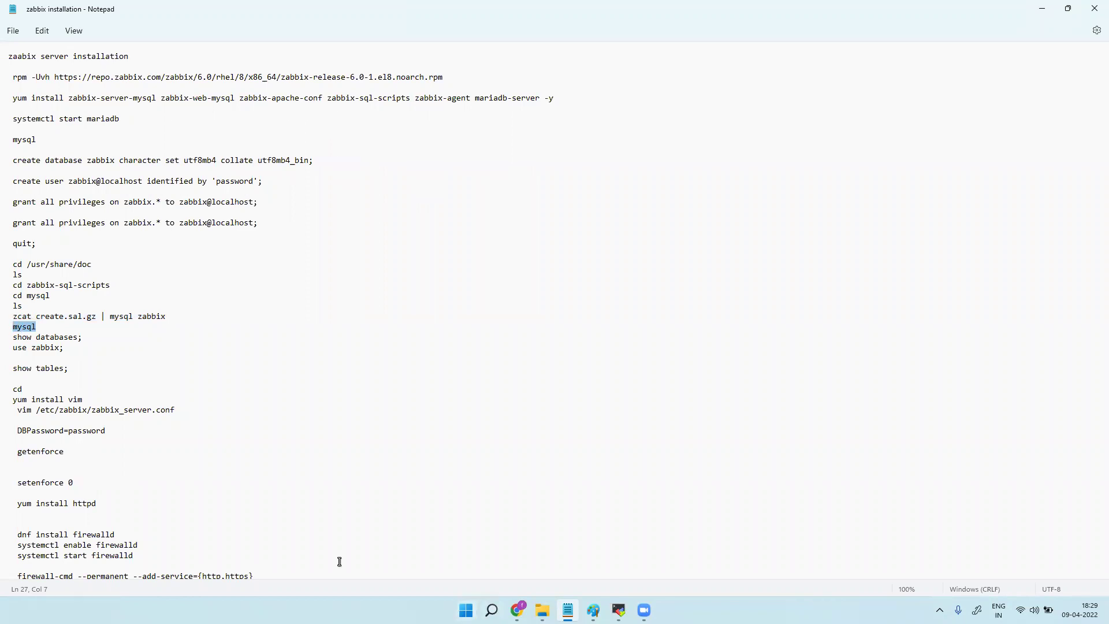
key(alt+Tab)
right_click(308, 582)
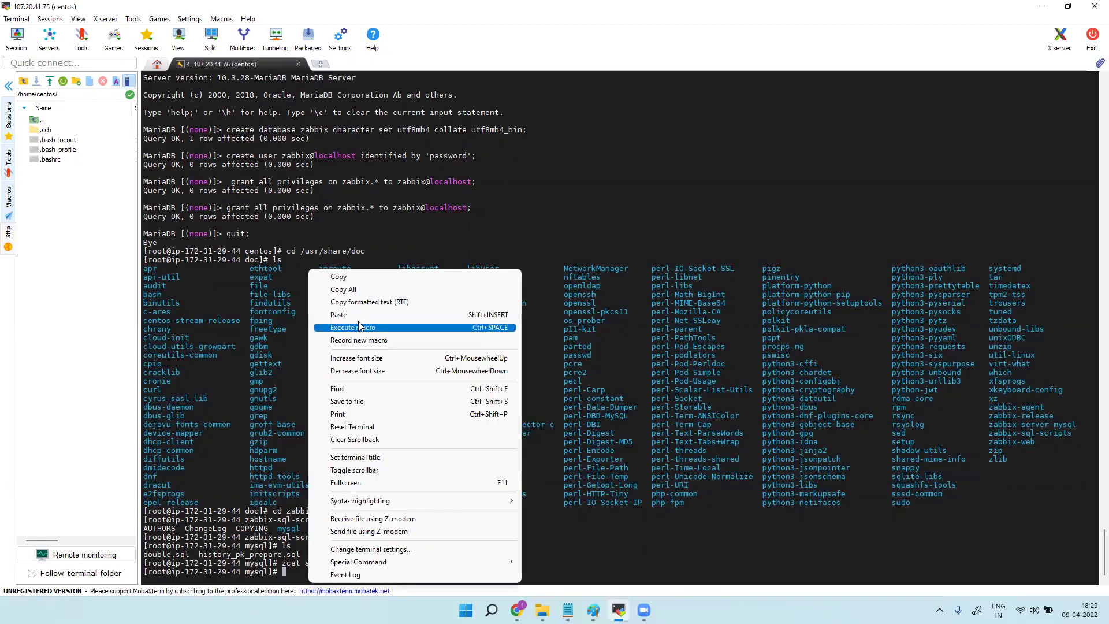
click(347, 315)
In the MariaDB monitor, list the databases with show databases; and switch to zabbix.
key(Return)
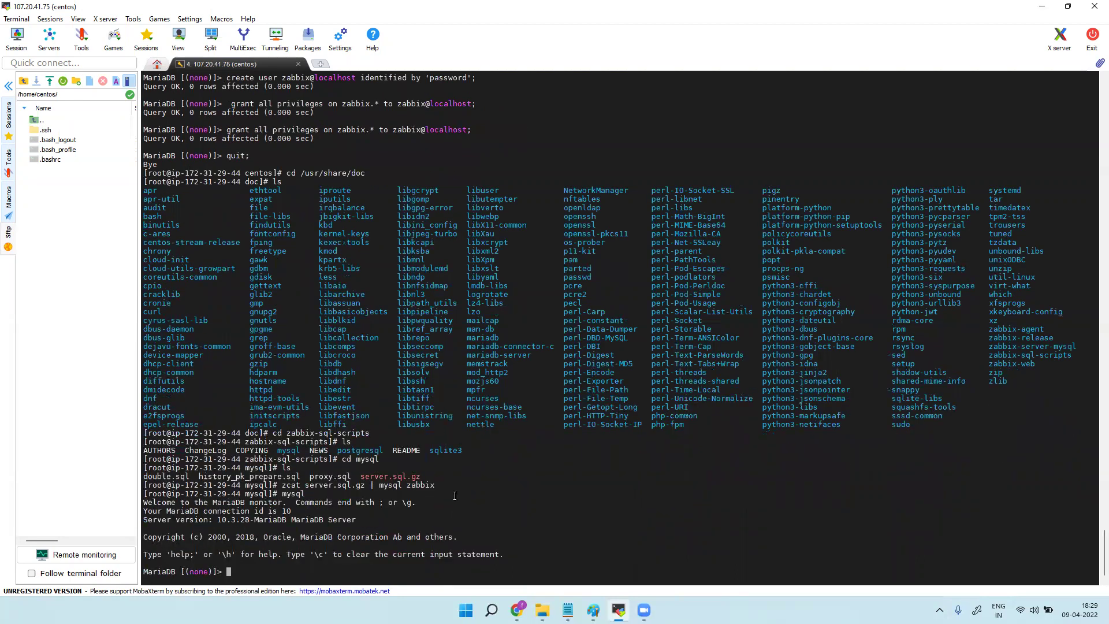
click(568, 610)
click(568, 610)
text(show databses;)
key(Return)
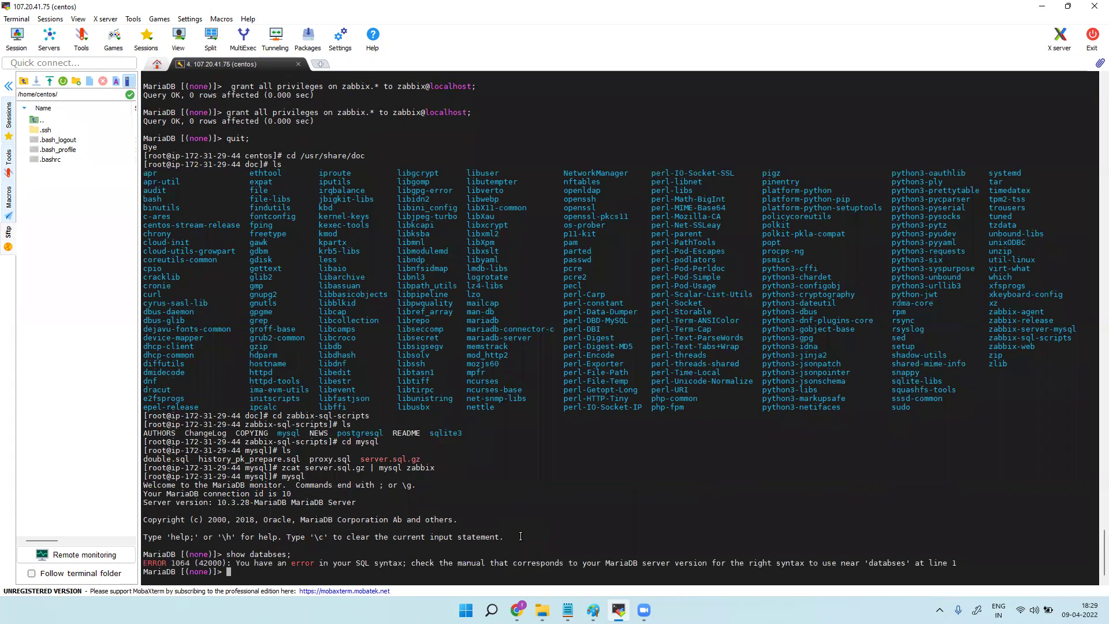
text(show databases;)
key(Return)
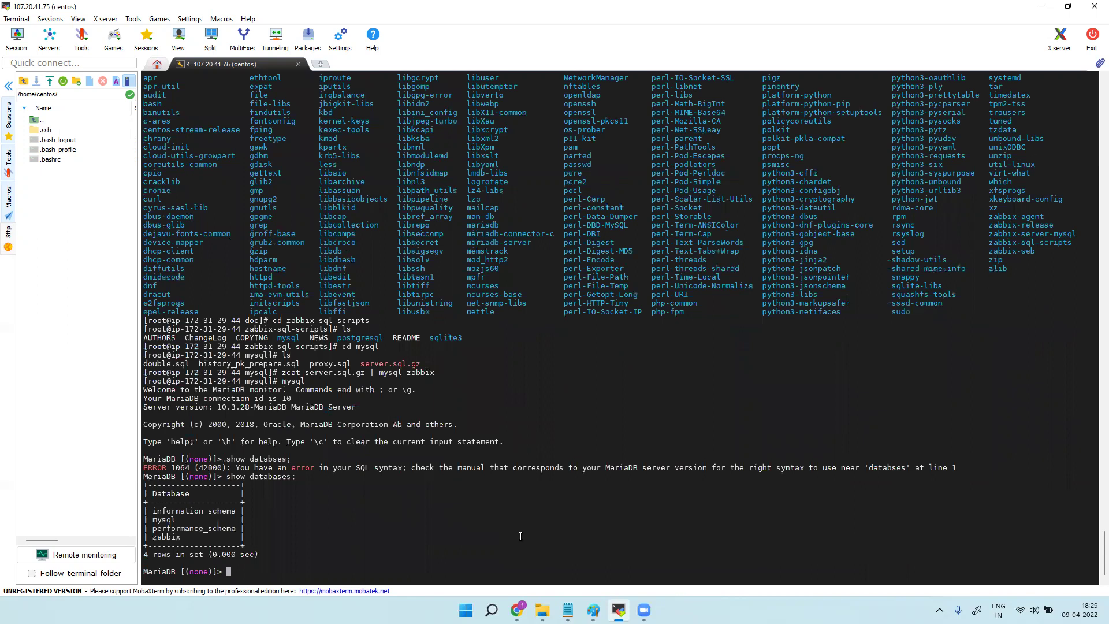
text(use zabbix)
key(Return)
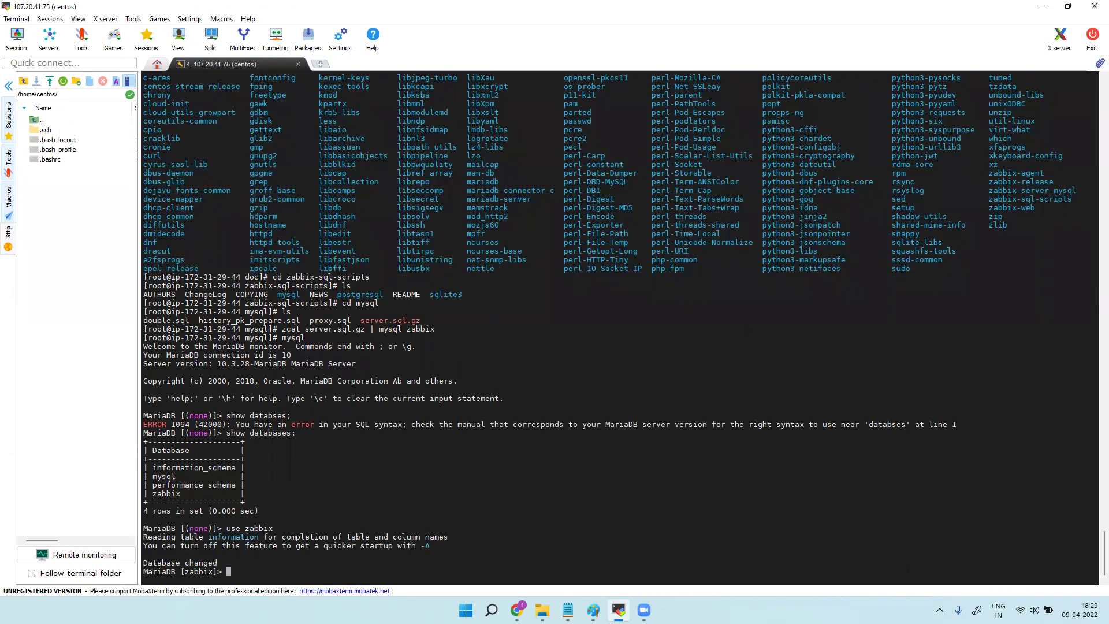
Run show tables; on zabbix, confirming 173 rows are listed.
key(alt+Tab)
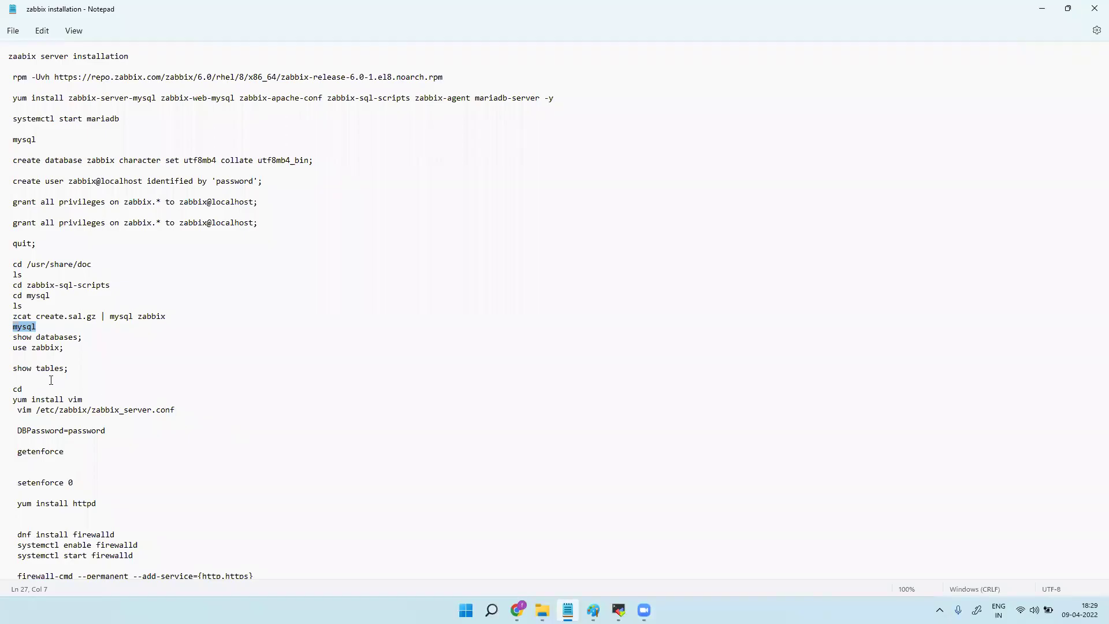
drag(69, 371, 15, 373)
key(super+c)
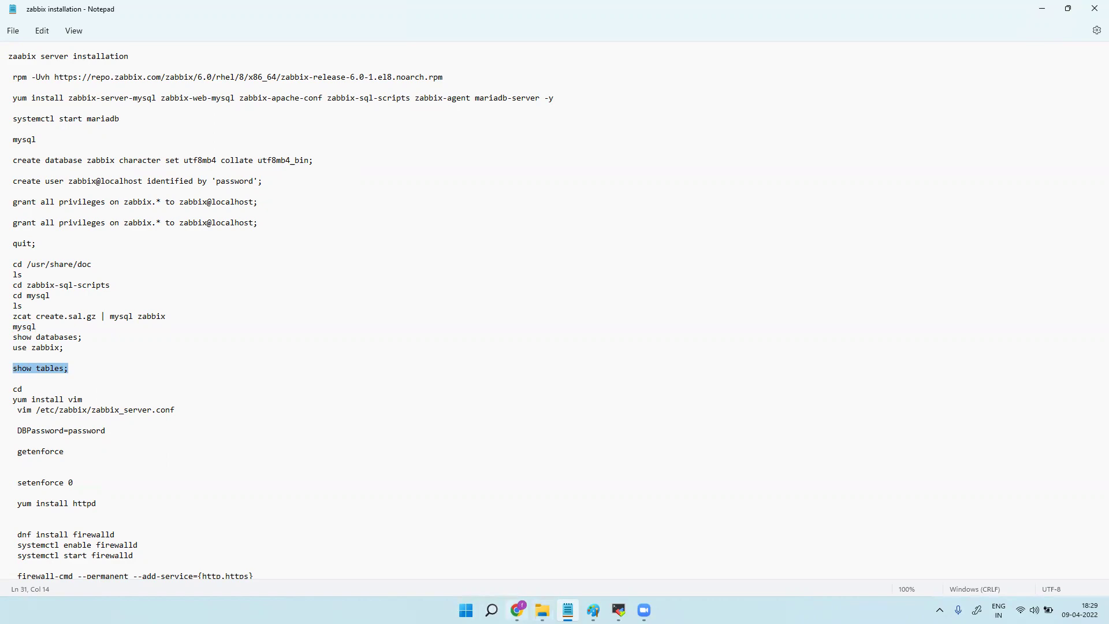
key(alt+Tab)
right_click(410, 576)
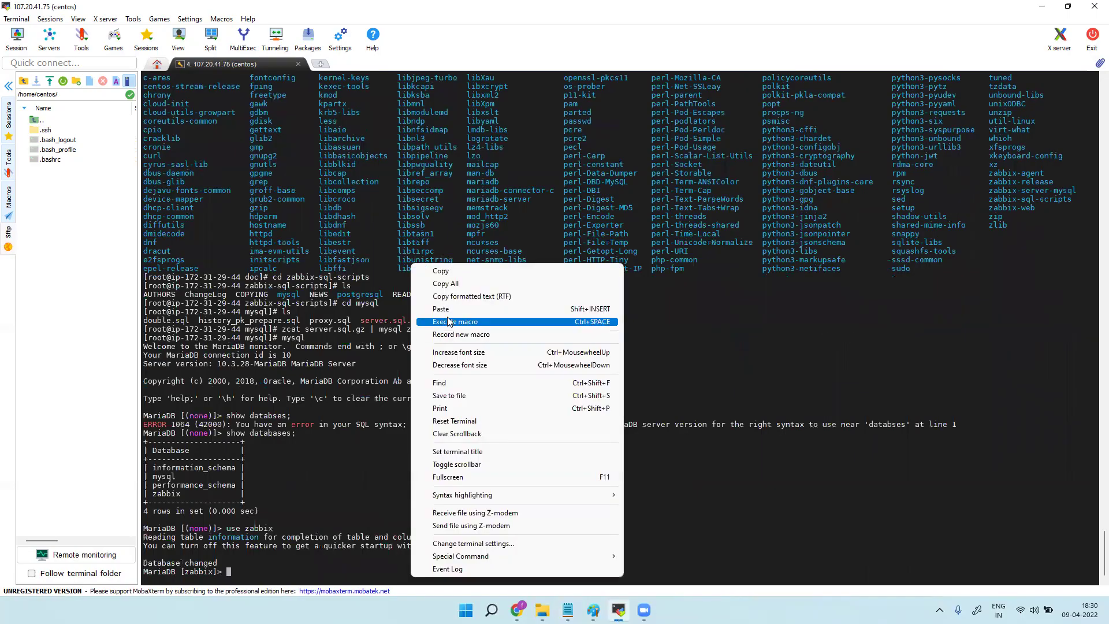
click(446, 308)
key(Return)
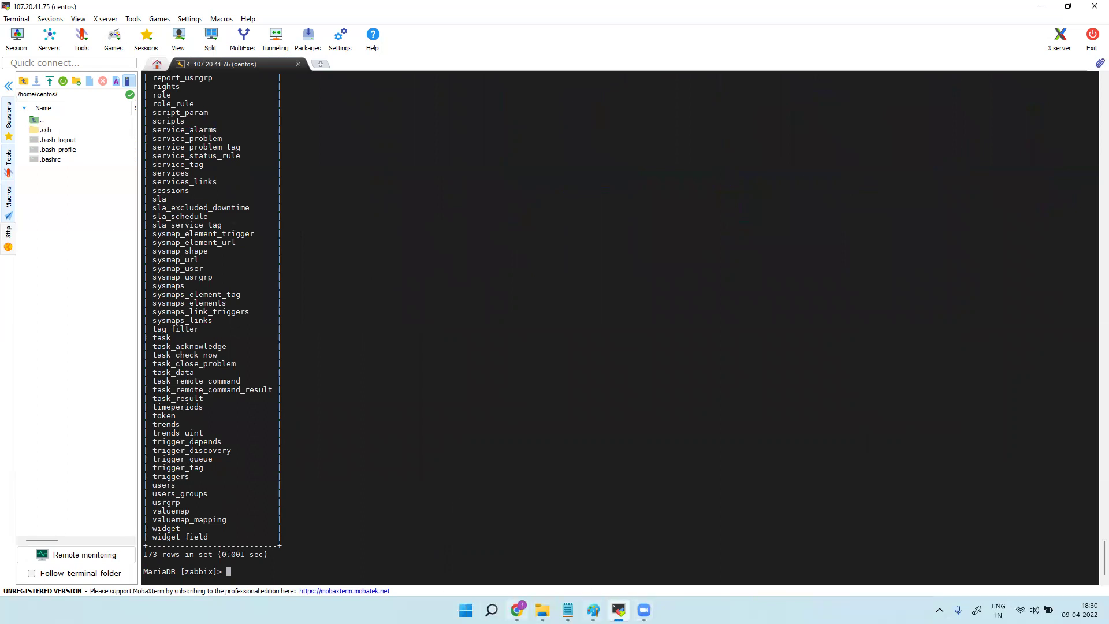
click(568, 610)
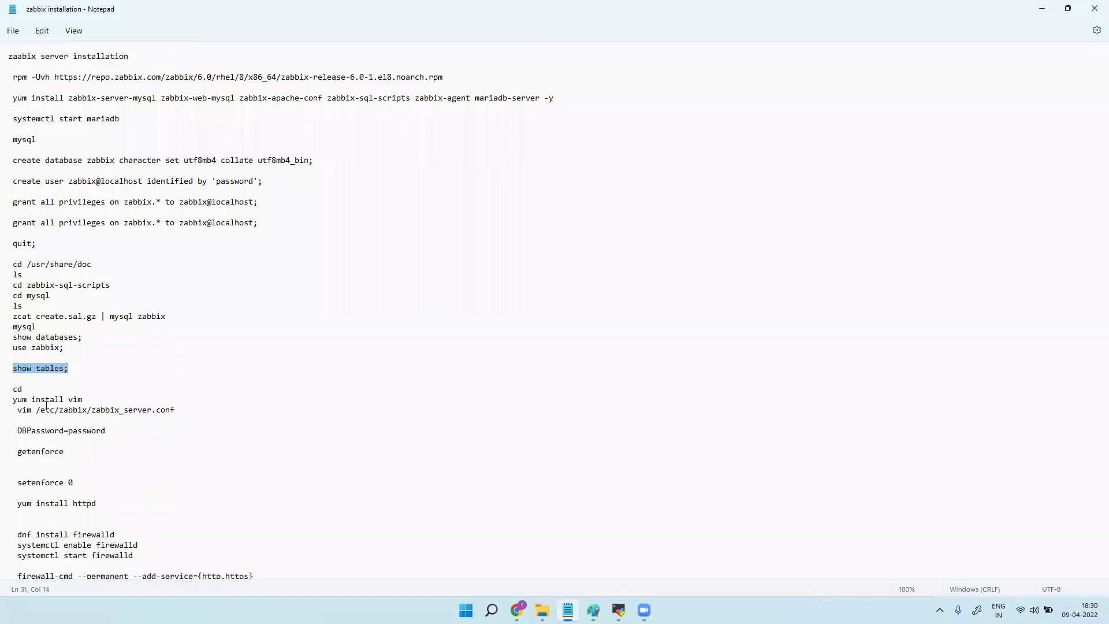
drag(14, 388, 84, 399)
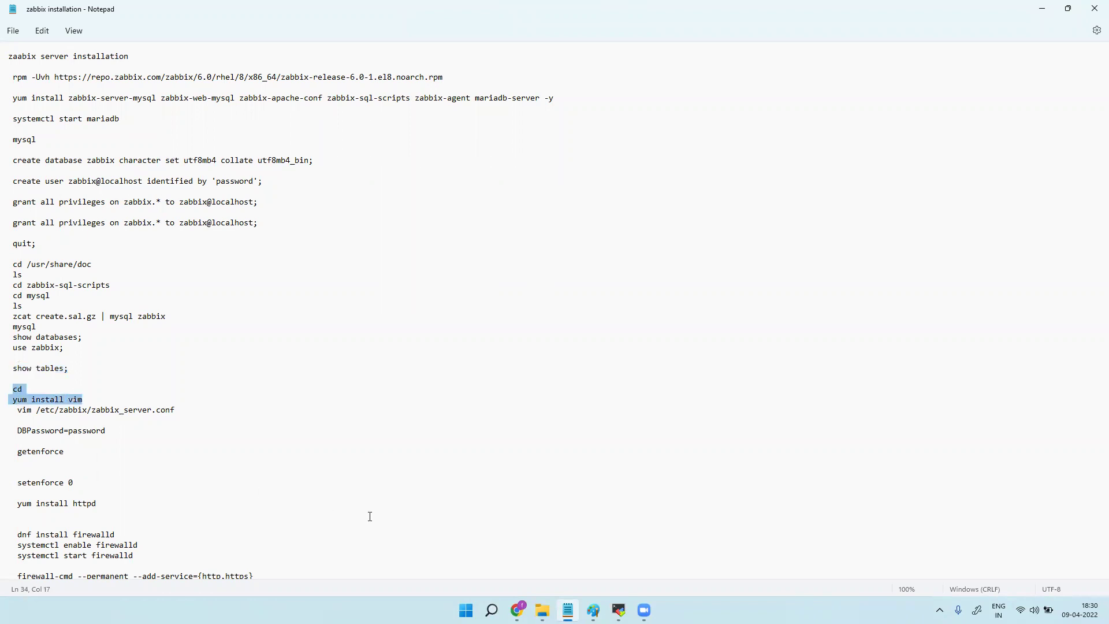
Exit the MariaDB monitor back to the root shell.
key(alt+Tab)
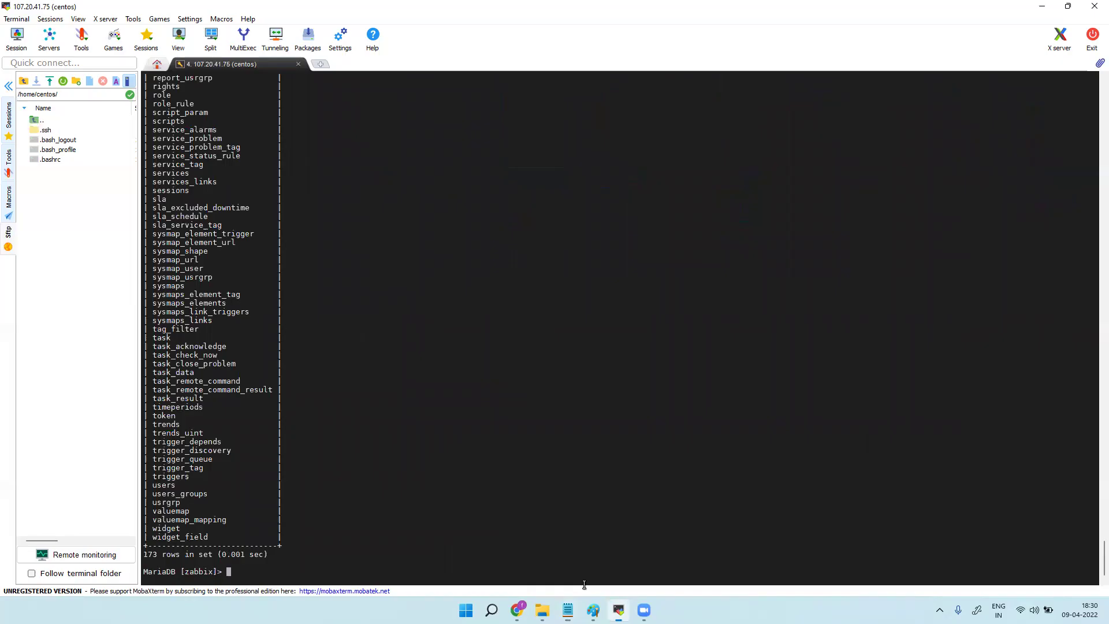
text(exit)
key(Return)
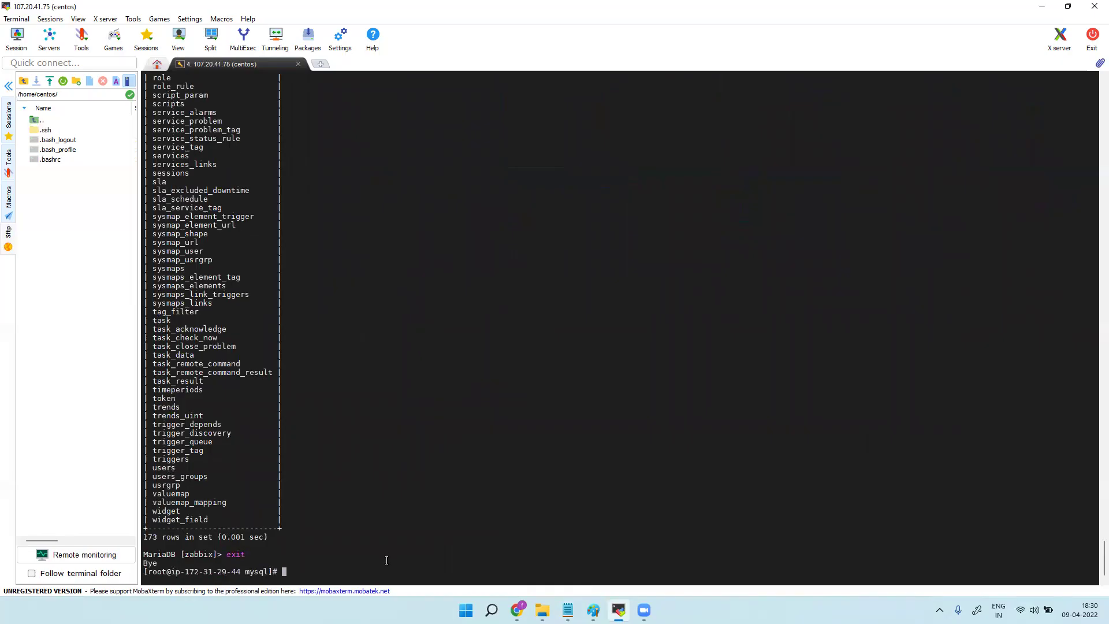
text(cd)
Install vim with yum install vim, confirming the package installation.
key(alt+Tab)
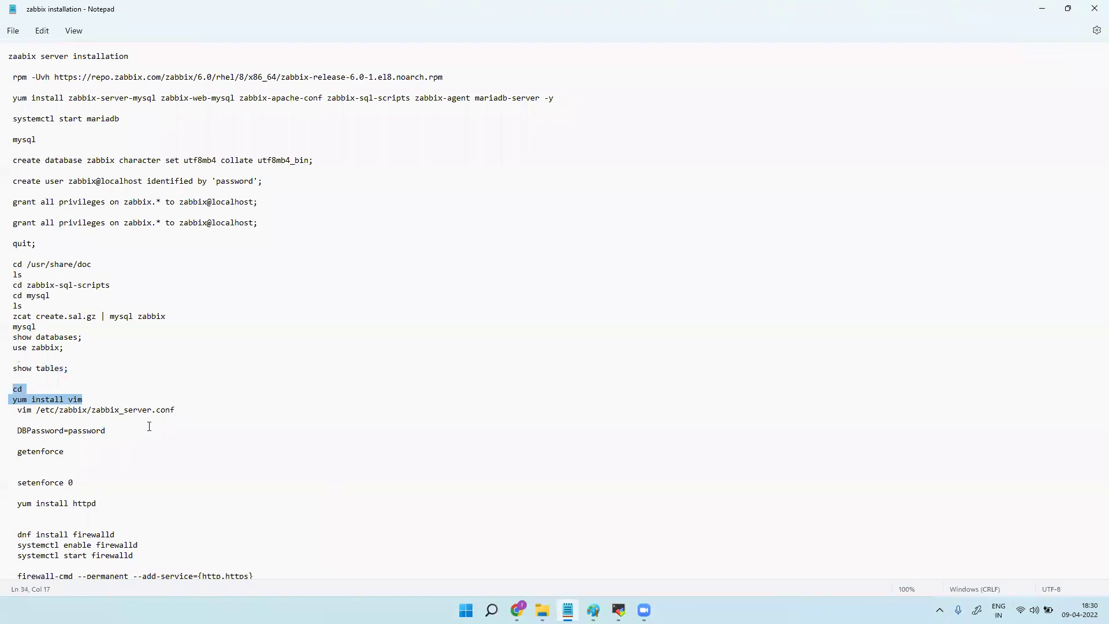
click(16, 400)
drag(14, 400, 86, 400)
right_click(79, 400)
click(98, 228)
key(alt+Tab)
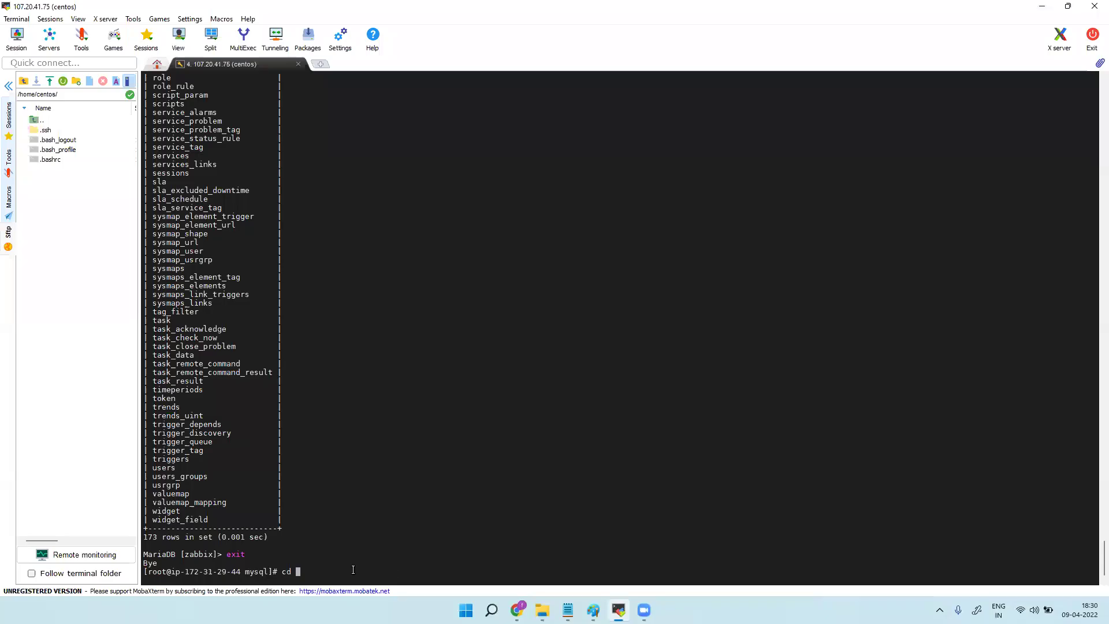
key(BackSpace)
key(BackSpace)
key(BackSpace)
right_click(353, 571)
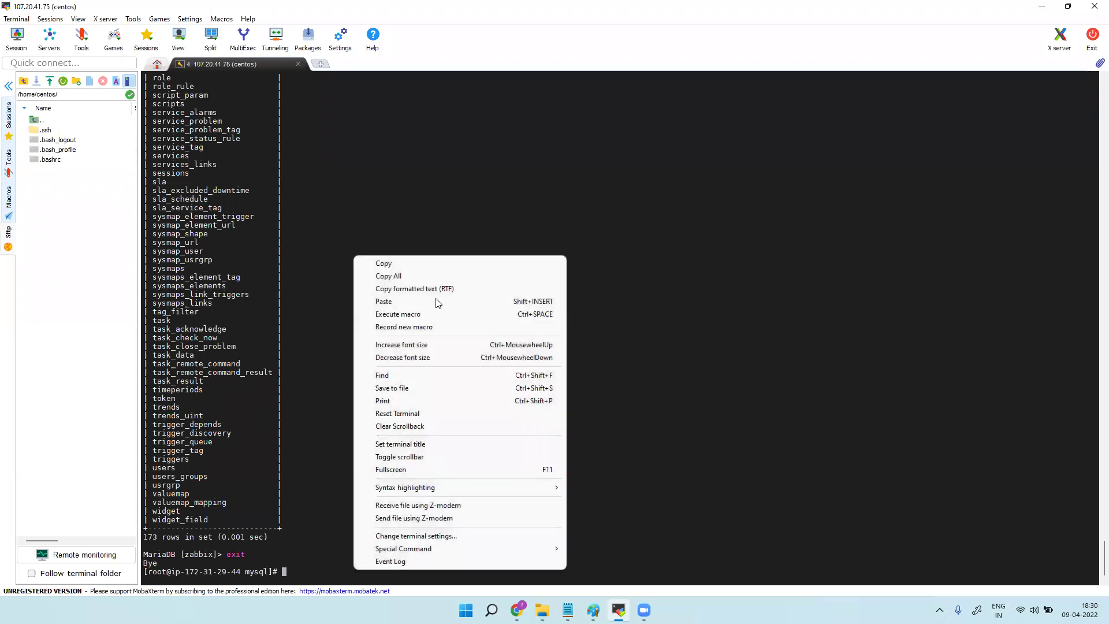
click(426, 307)
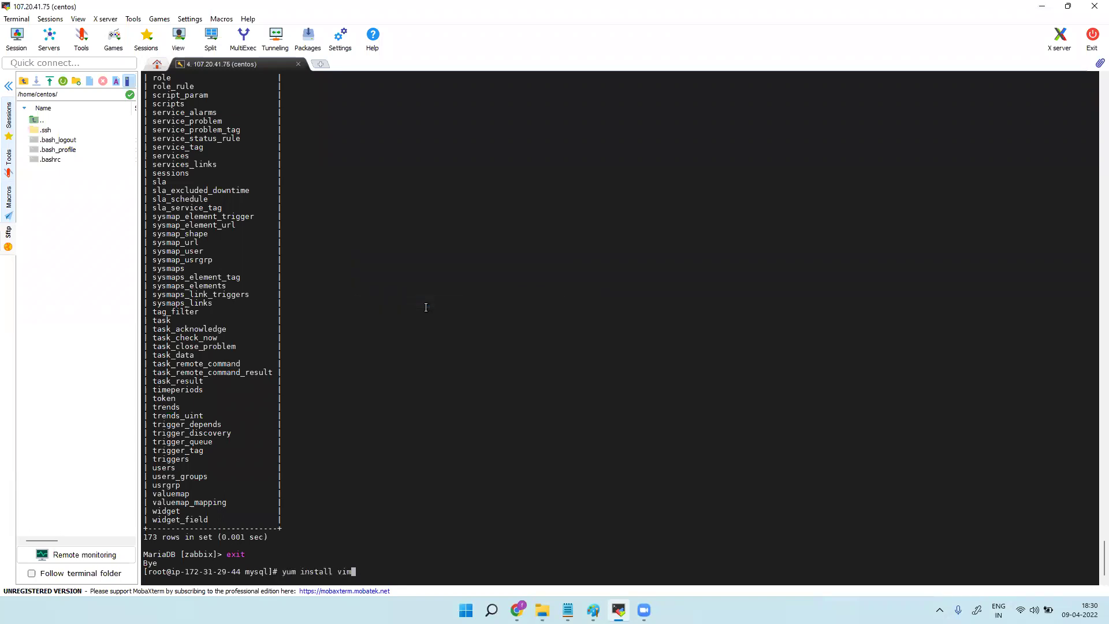
key(Return)
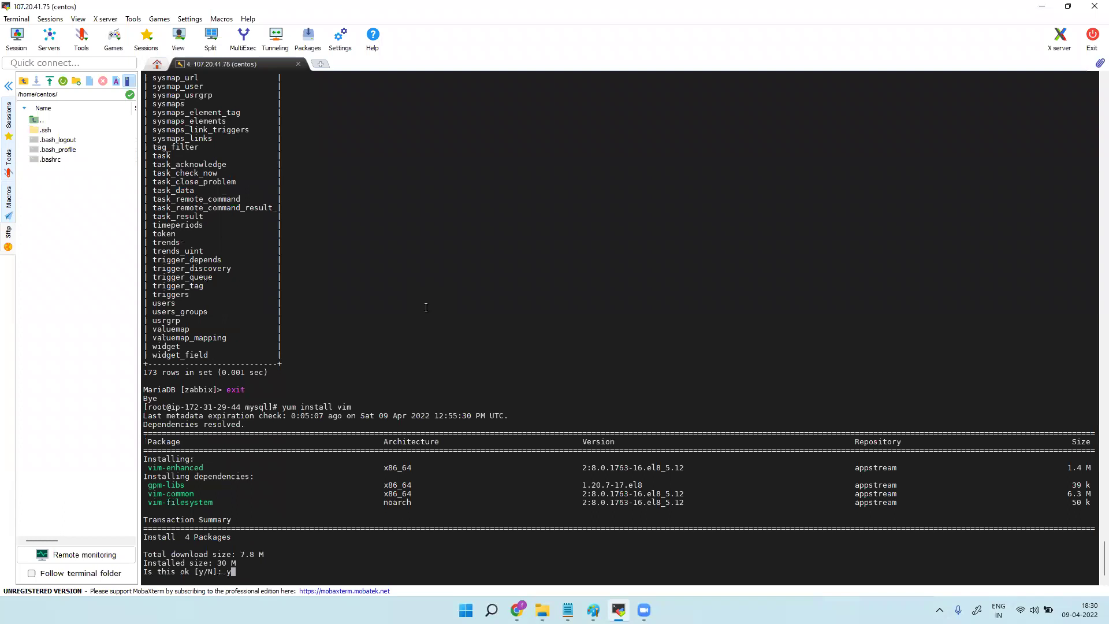
key(Return)
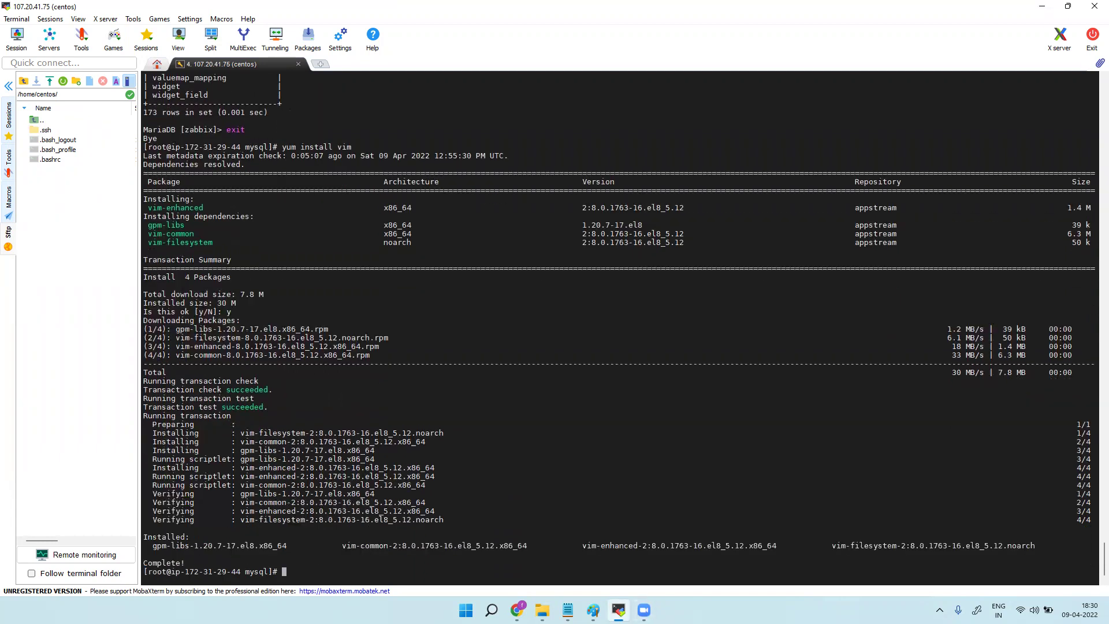
Change into /etc/zabbix and list its files.
mouse_move(619, 610)
click(568, 610)
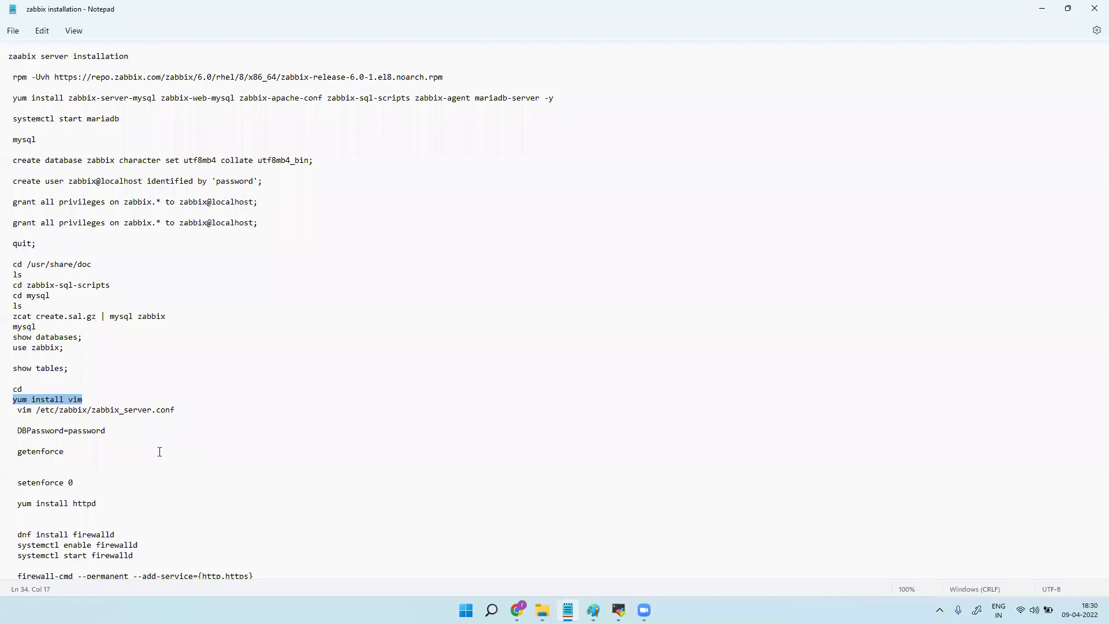
drag(12, 410, 179, 409)
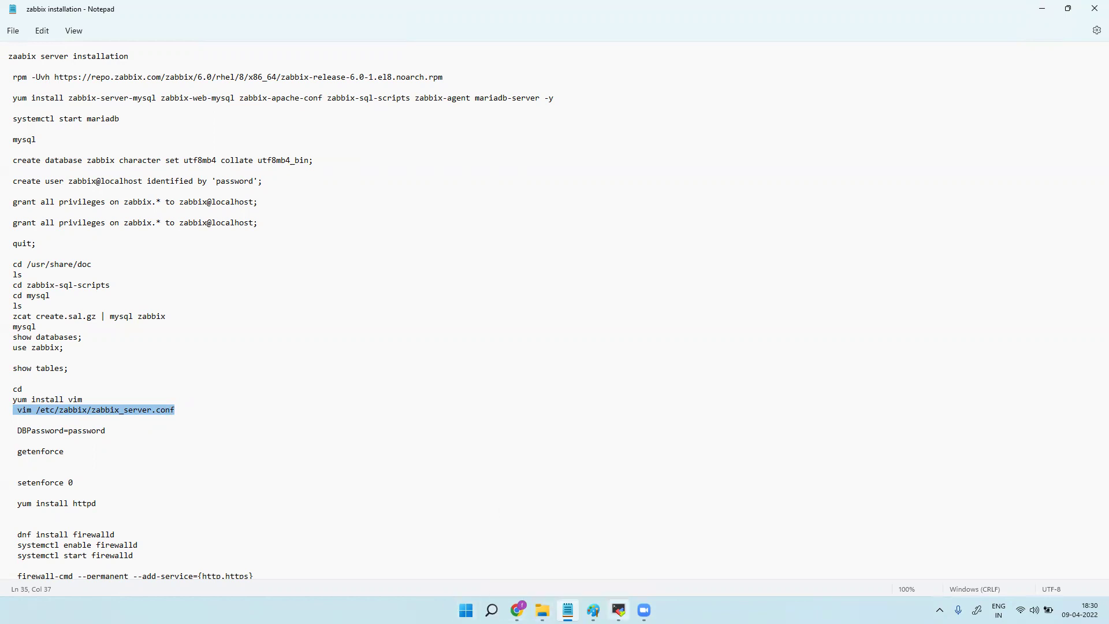
click(618, 610)
text(cd )
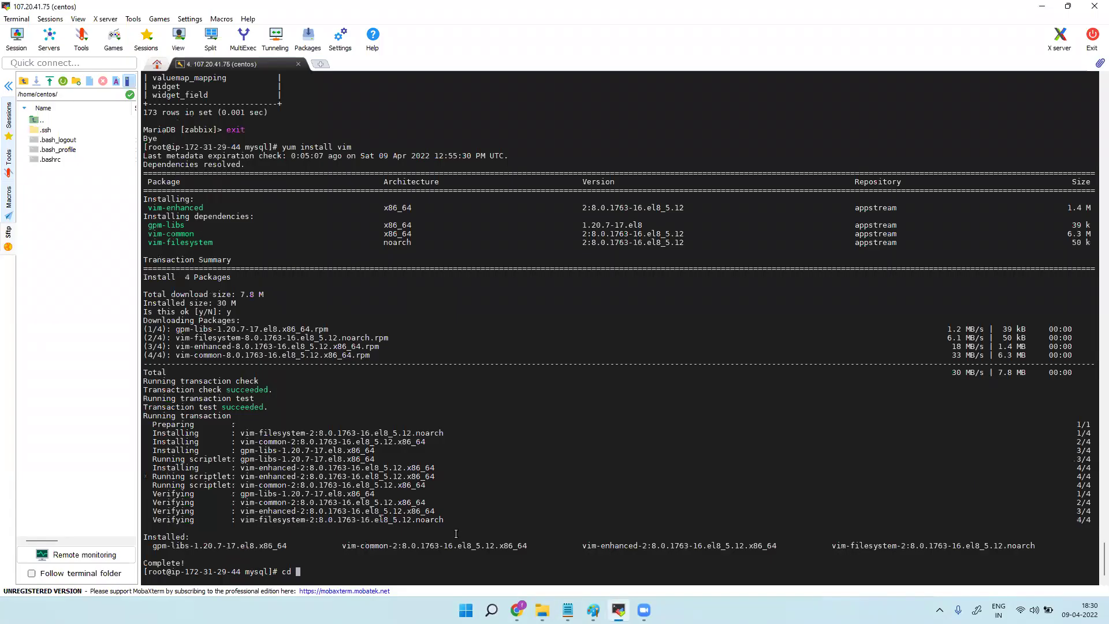
text(/etc/za)
key(Tab)
mouse_move(568, 611)
key(Return)
text(ls)
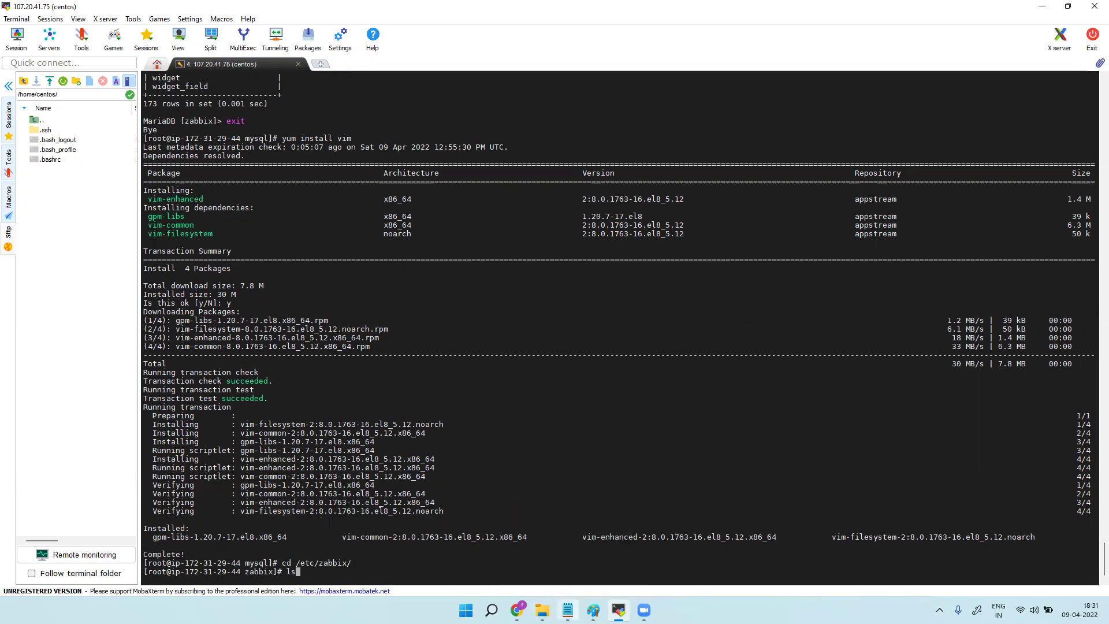
key(Return)
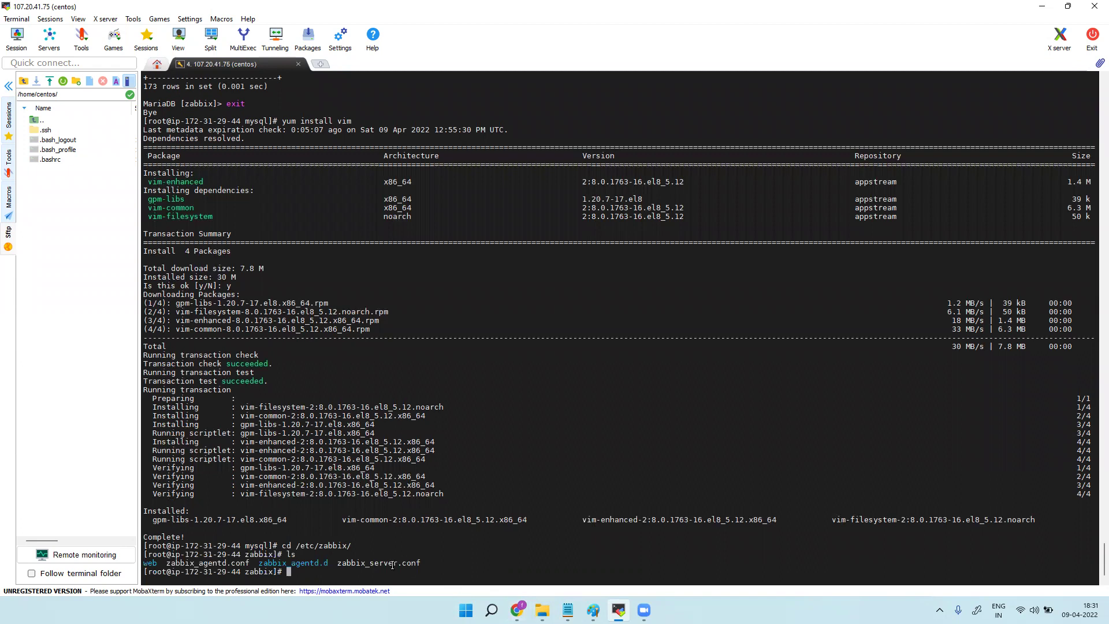
Open zabbix_server.conf in vim.
text(vim)
double_click(390, 565)
right_click(374, 569)
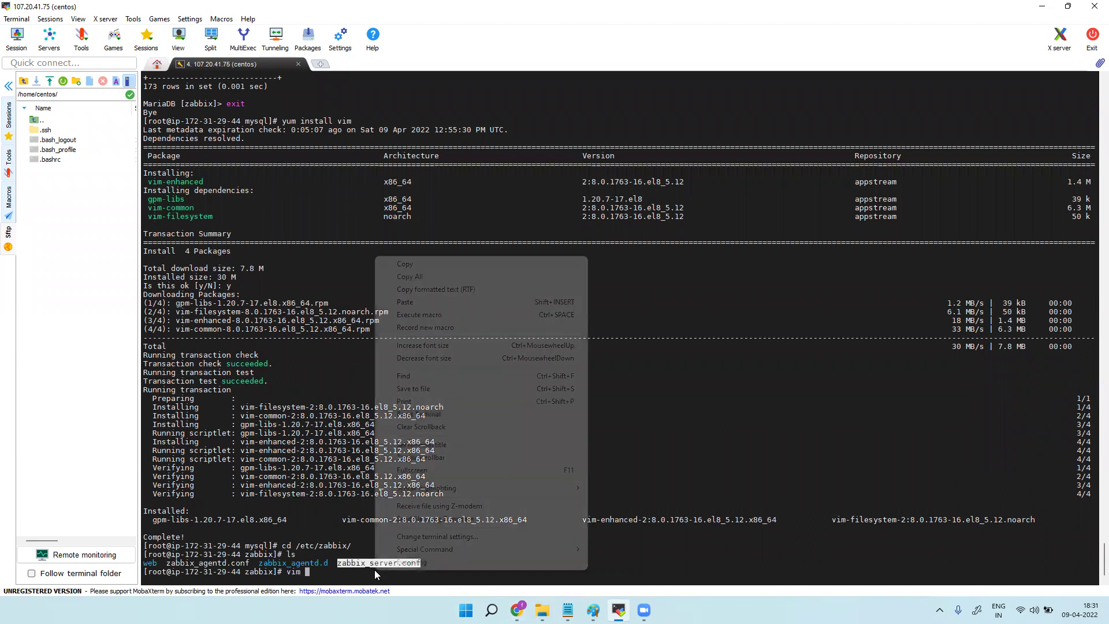
click(424, 303)
key(Return)
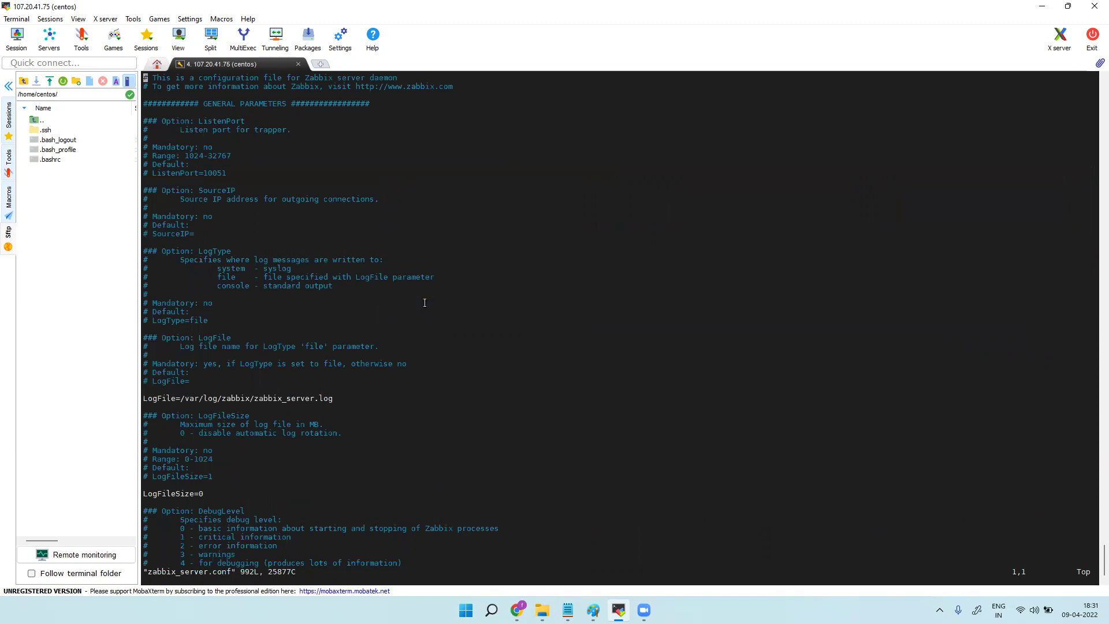
Jump to line 37 and scroll down to the DBPassword setting.
key(3)
key(7)
key(shift+g)
scroll(362, 305, down, 10)
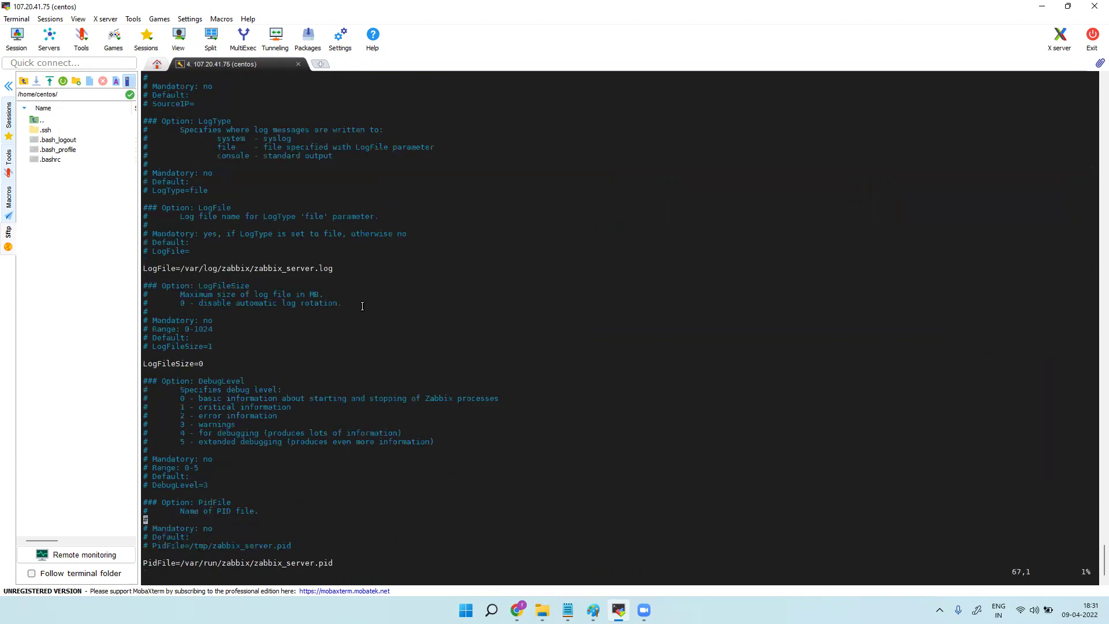
scroll(362, 306, down, 5)
scroll(362, 308, down, 5)
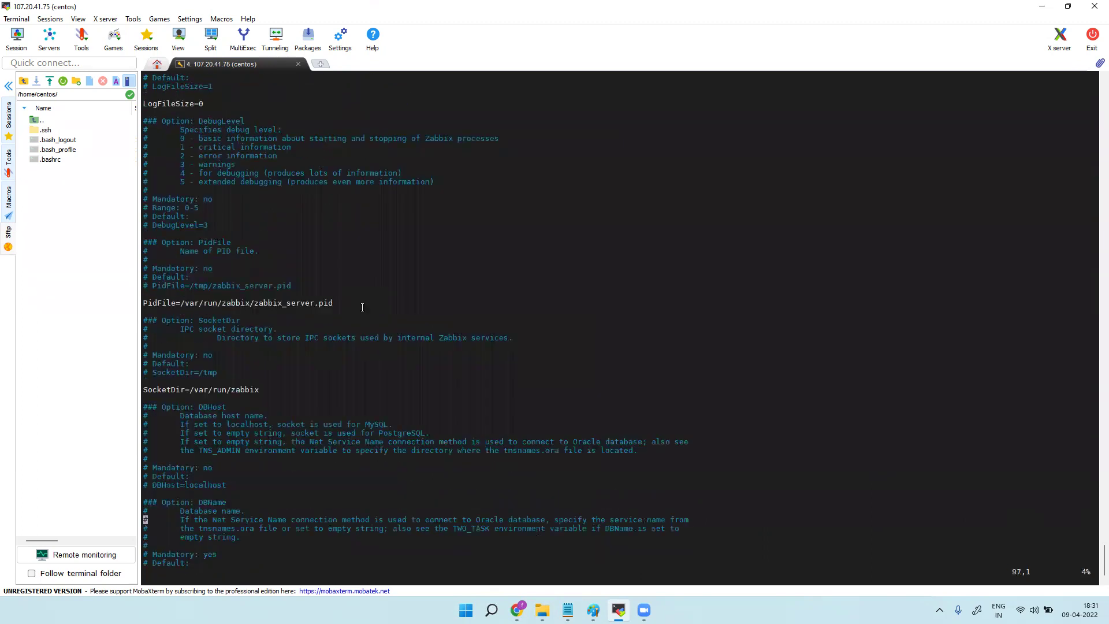
scroll(363, 307, down, 5)
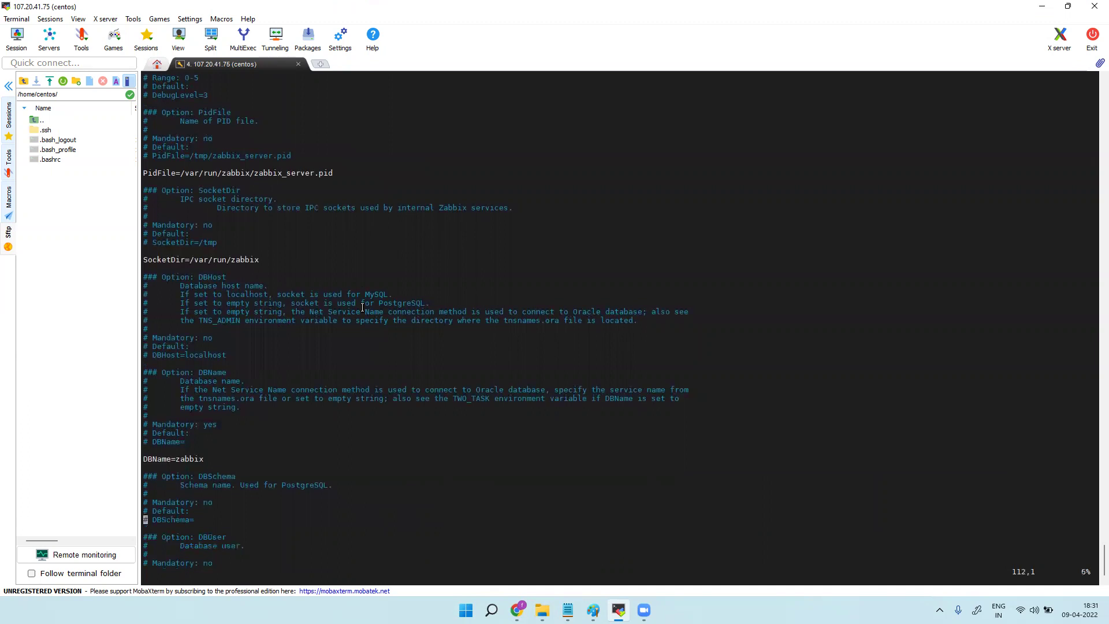
scroll(363, 308, down, 3)
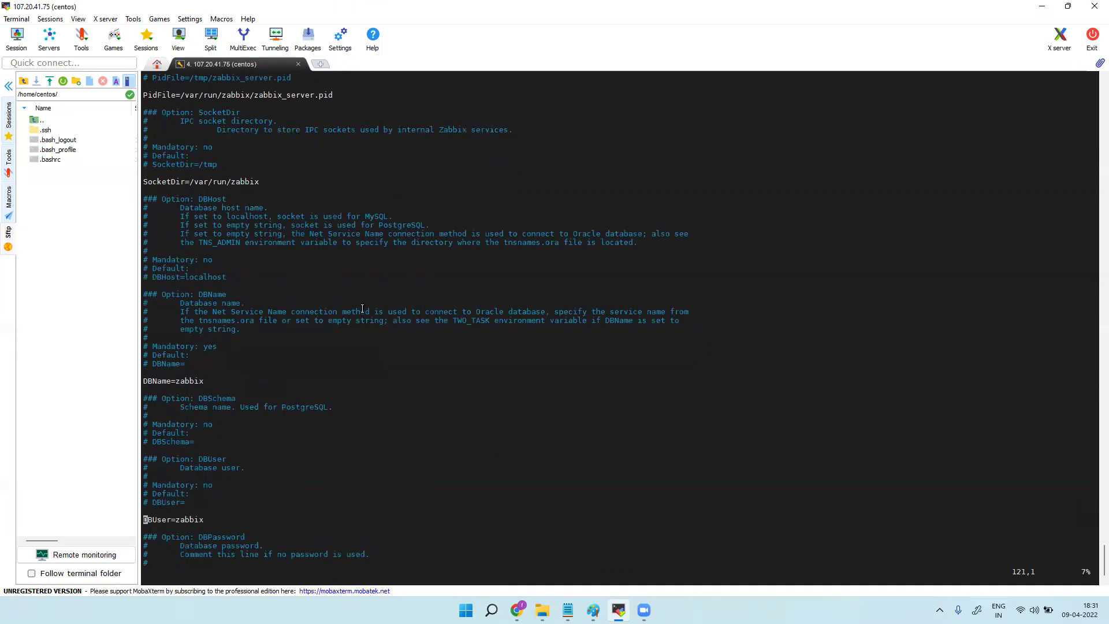
scroll(362, 308, down, 2)
scroll(362, 309, down, 3)
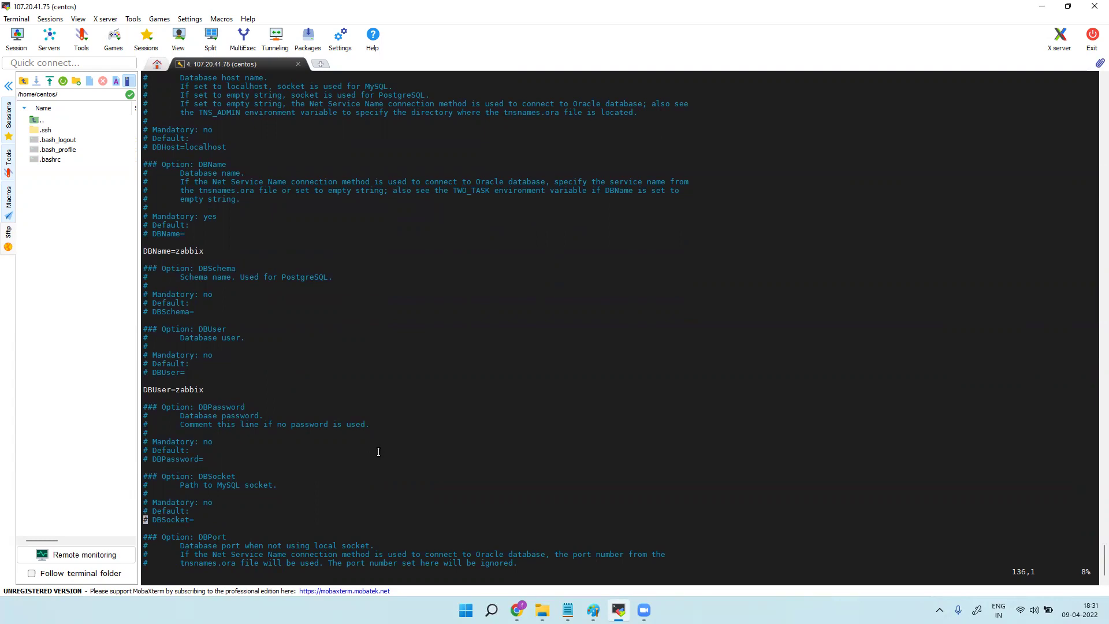
click(568, 610)
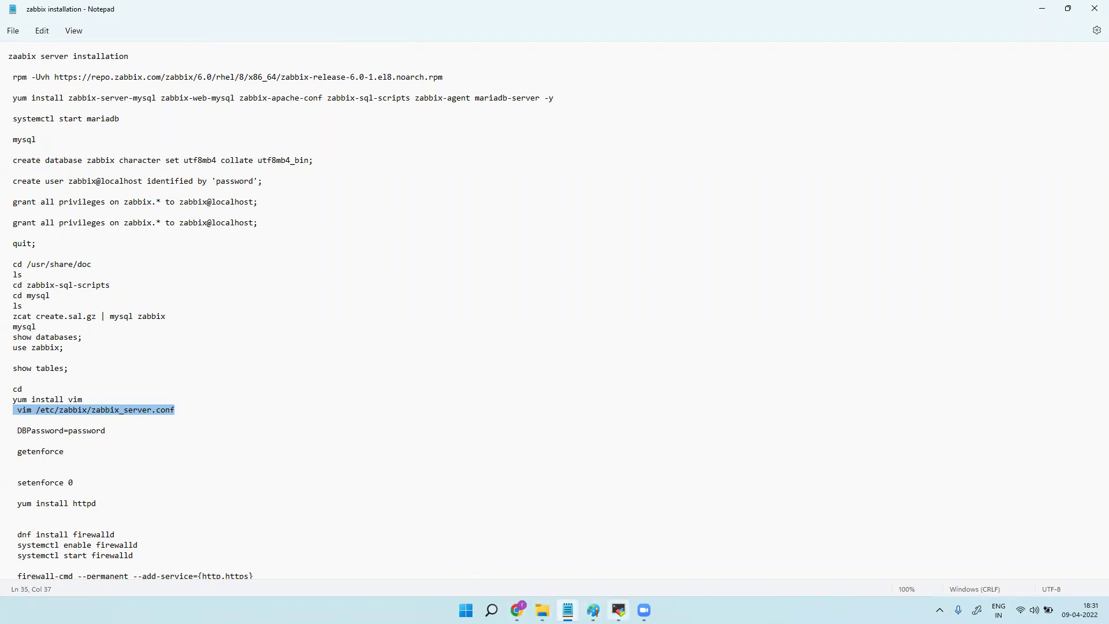
click(619, 610)
Uncomment DBPassword, enter the database password, and save with :wq.
key(i)
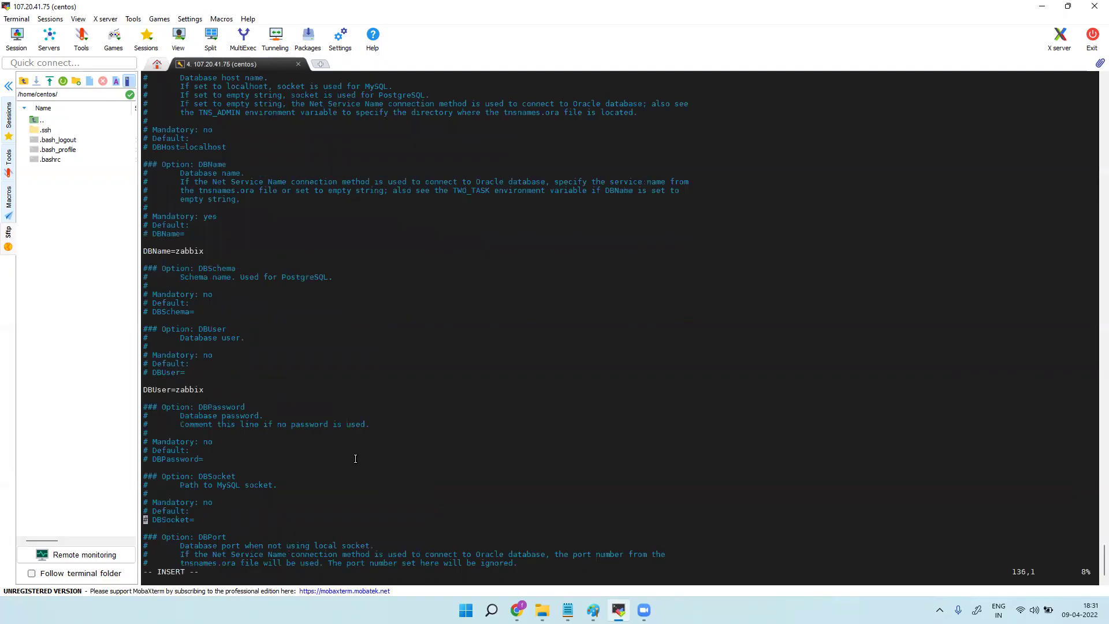
key(Up)
key(Up)
key(Up)
key(Up)
key(Up)
key(Up)
key(Up)
key(Right)
key(Right)
key(BackSpace)
key(BackSpace)
key(Right)
key(Right)
key(Right)
key(Right)
key(Right)
key(Right)
key(Right)
key(Right)
key(Right)
key(Right)
key(Right)
text(password)
key(Escape)
text(:wq)
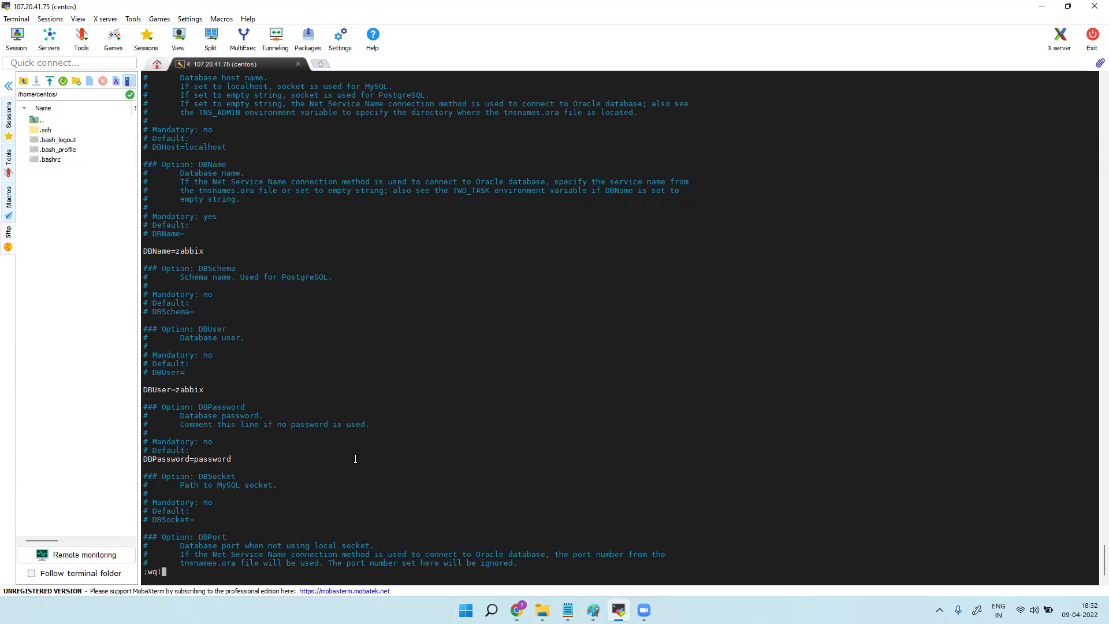
key(Return)
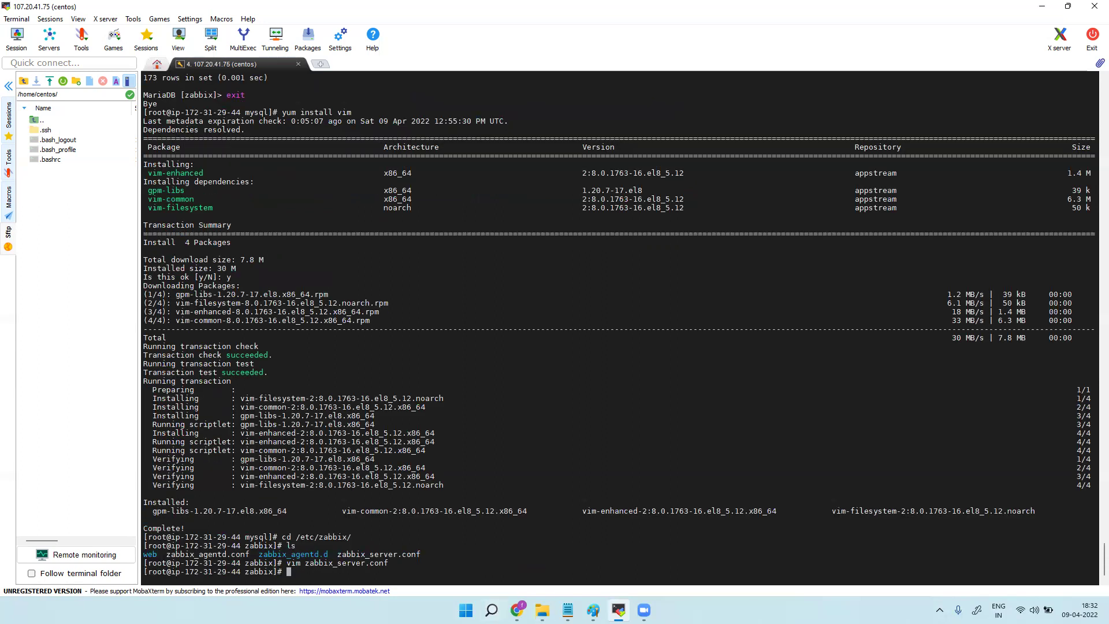
Check the SELinux mode with getenforce, set it to Permissive with setenforce 0, and verify.
click(568, 611)
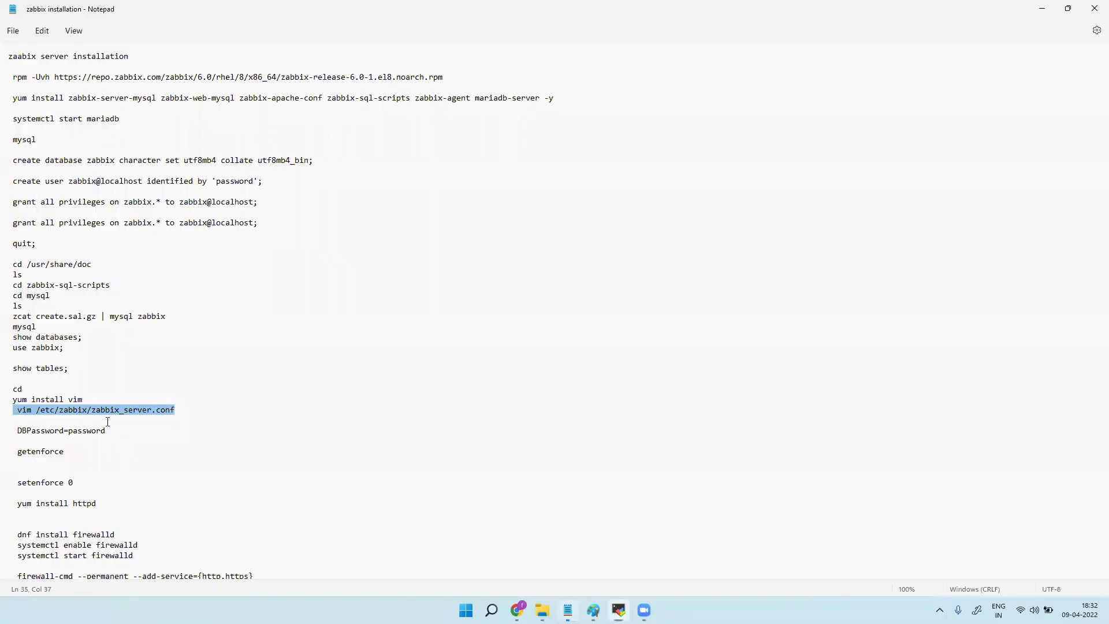
drag(64, 452, 18, 451)
right_click(36, 450)
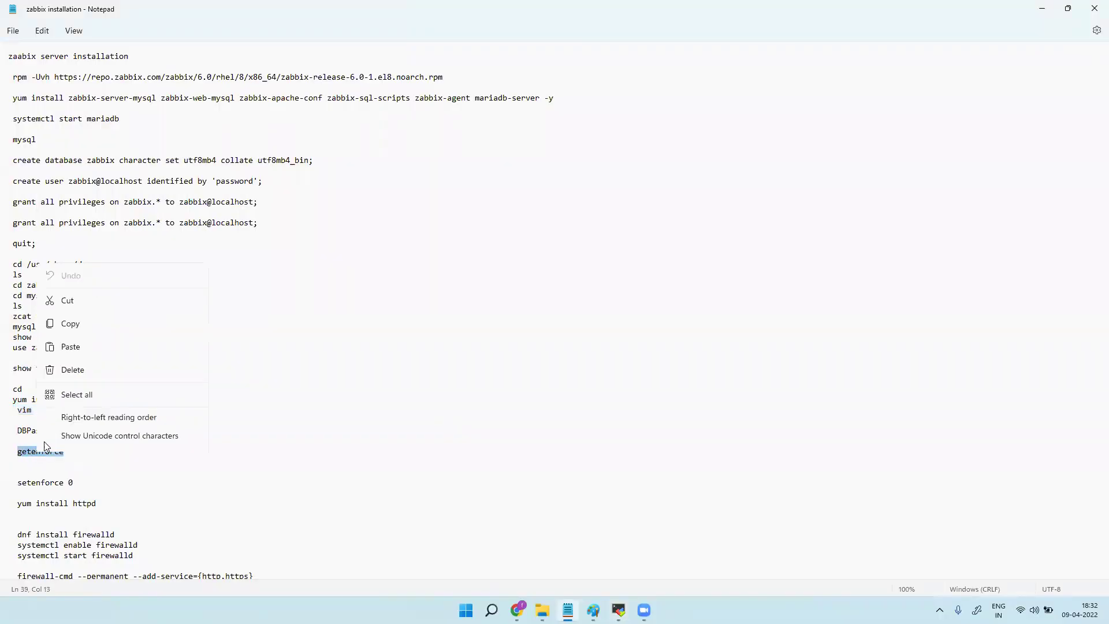
click(91, 281)
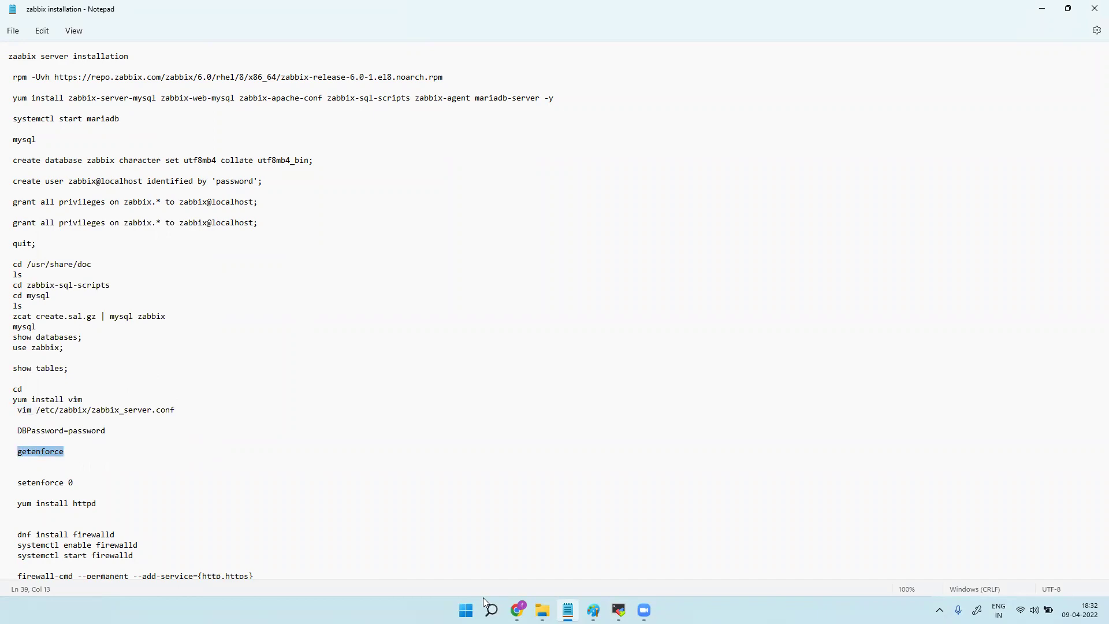
click(619, 611)
right_click(522, 581)
click(567, 312)
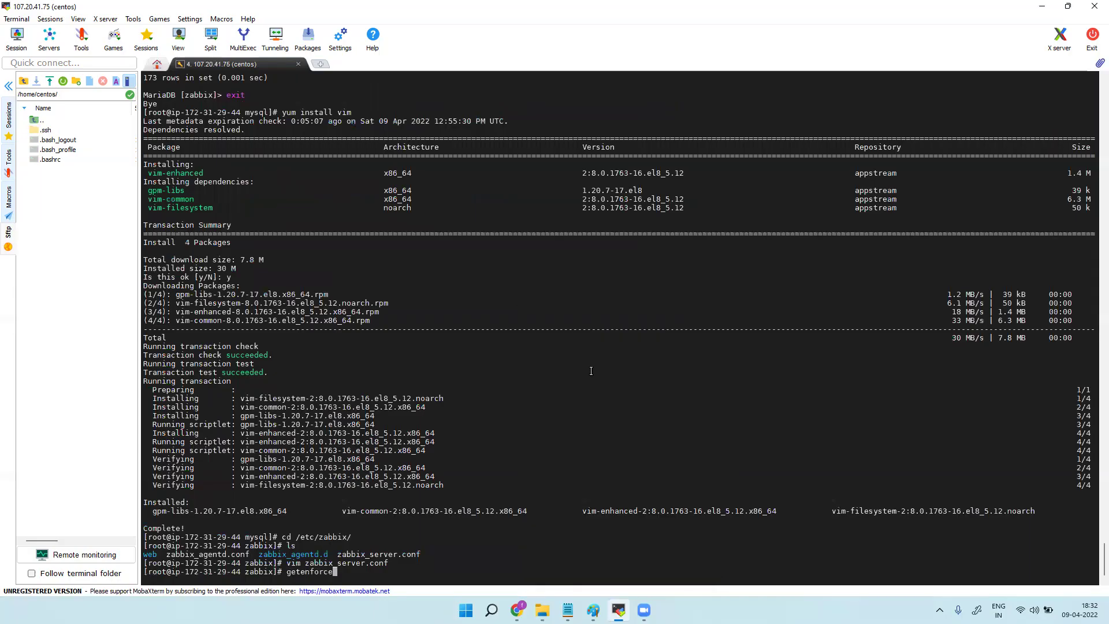
key(Return)
text(seten)
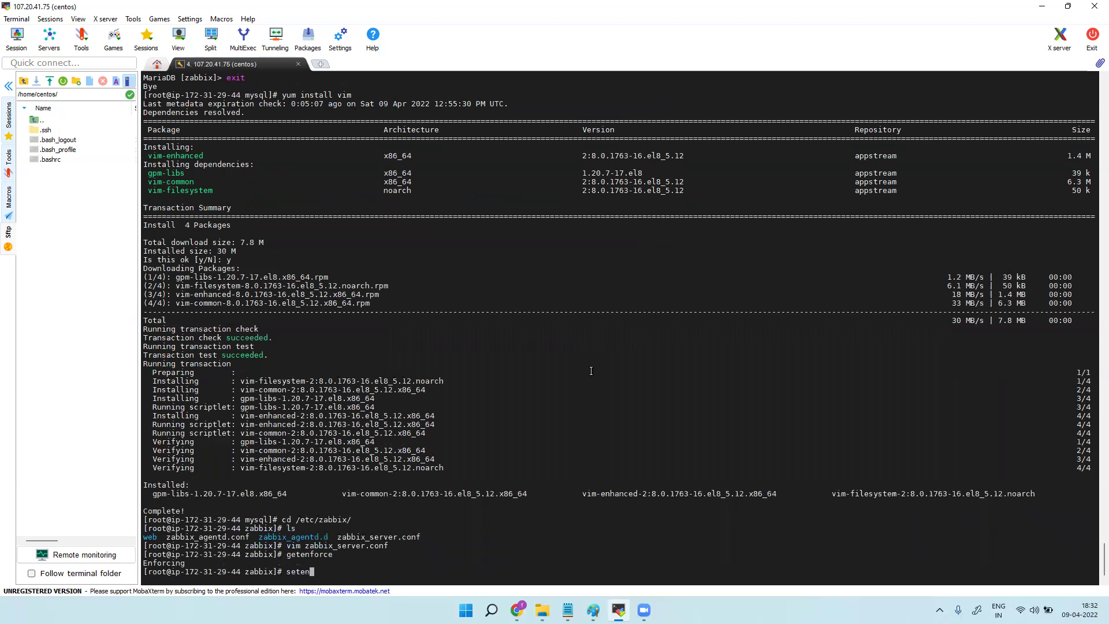
text(force 0)
key(Return)
text(getenforce)
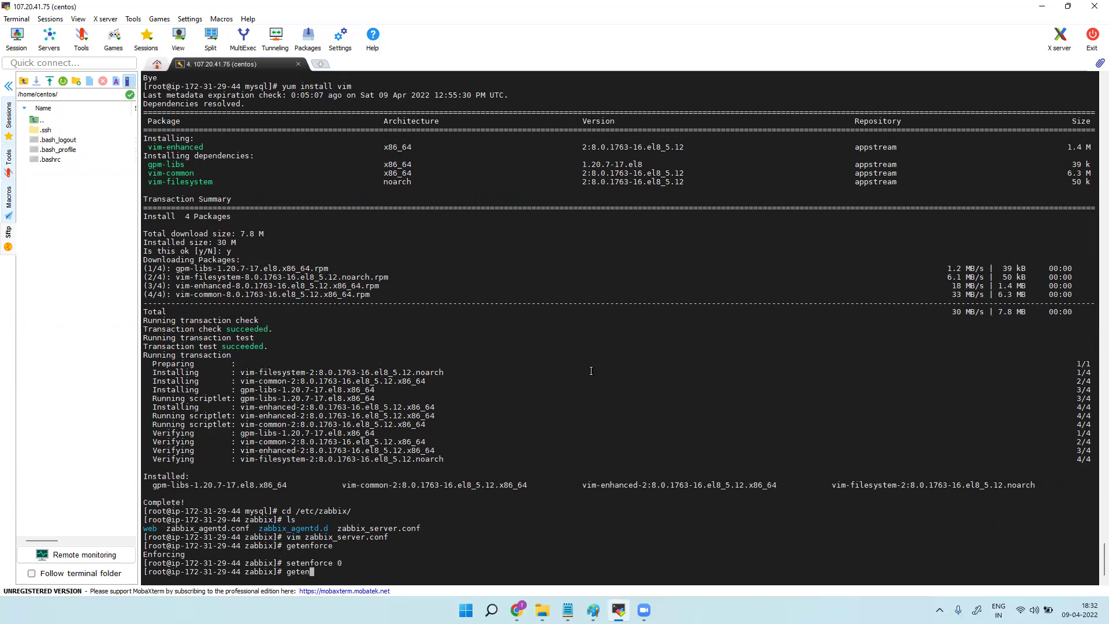
key(Return)
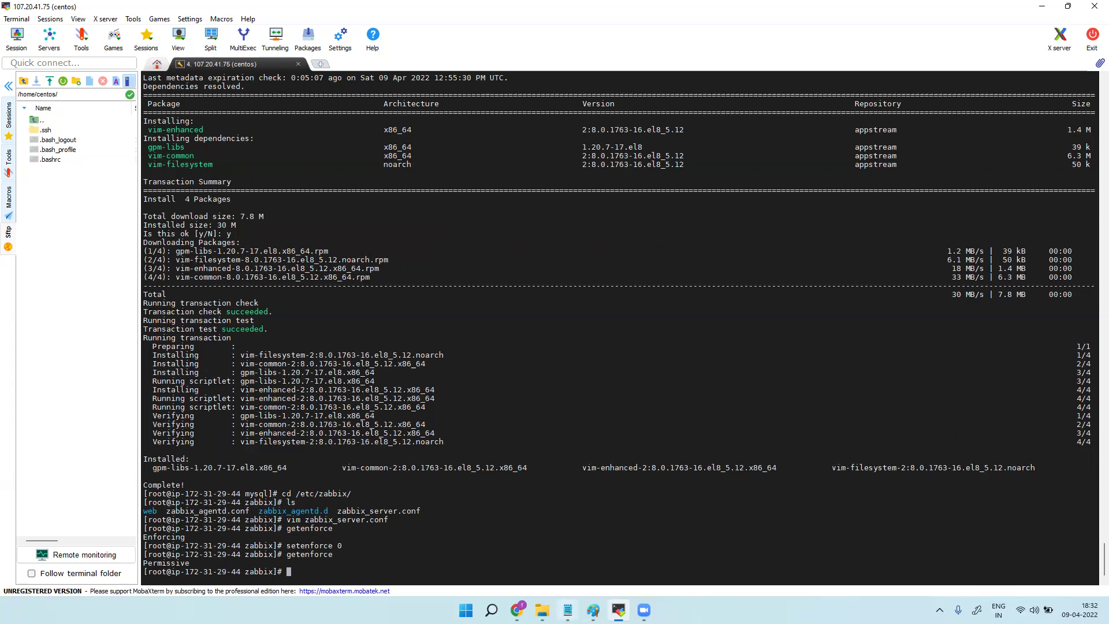
Run 'yum install httpd', which reports httpd-2.4.37 is already installed.
click(568, 610)
drag(97, 503, 17, 504)
right_click(62, 507)
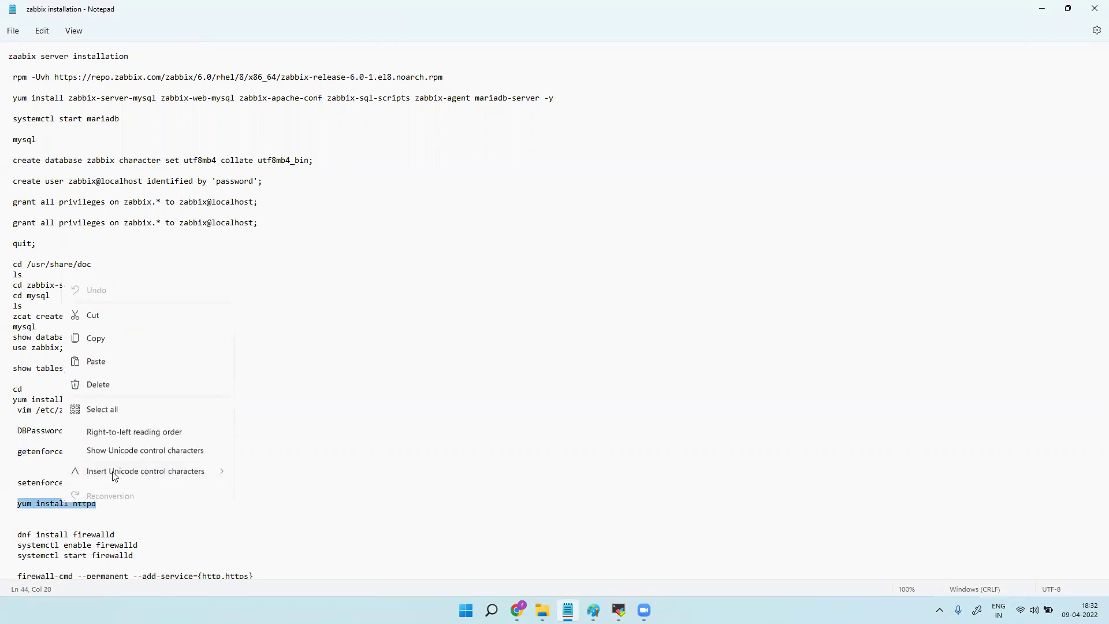
click(123, 331)
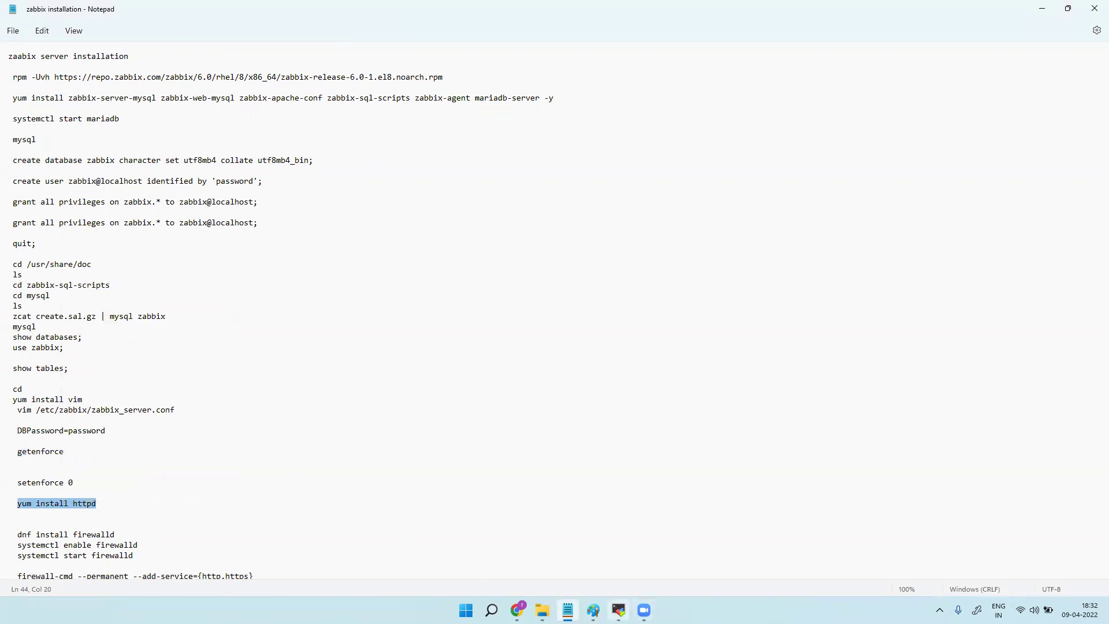
click(618, 610)
right_click(416, 577)
click(462, 305)
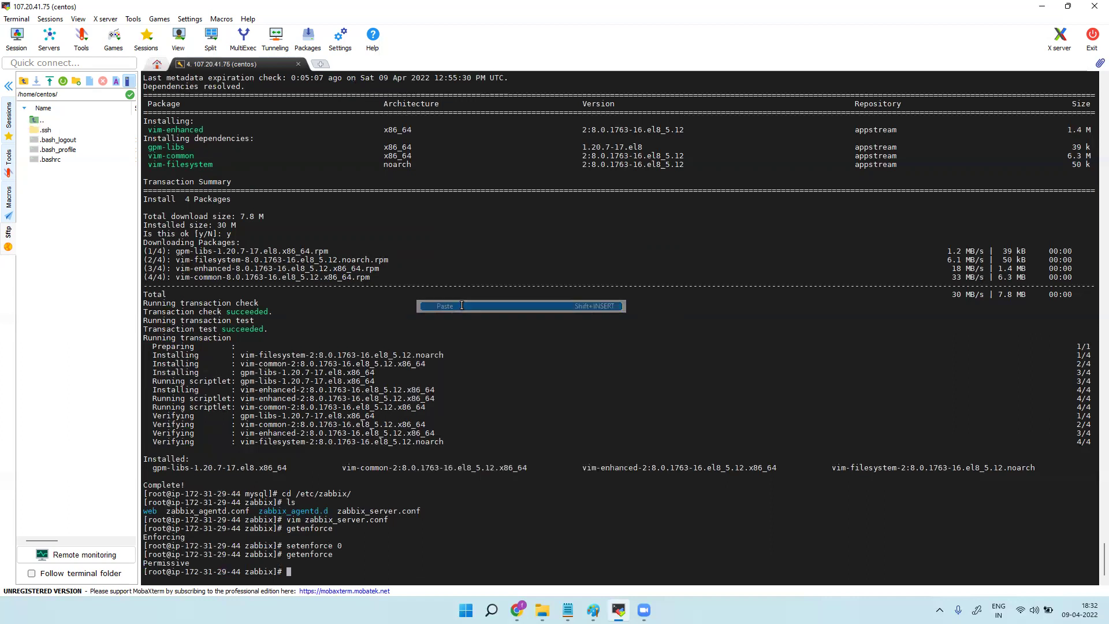
key(Return)
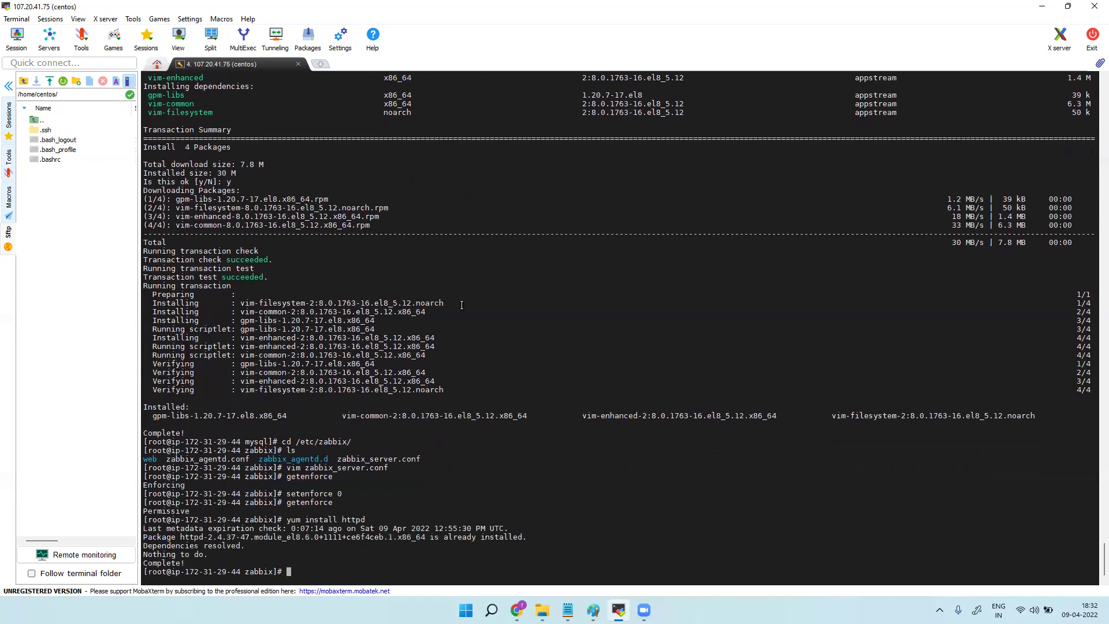
Install firewalld with 'dnf install firewalld', approving the 19 packages with y.
click(568, 610)
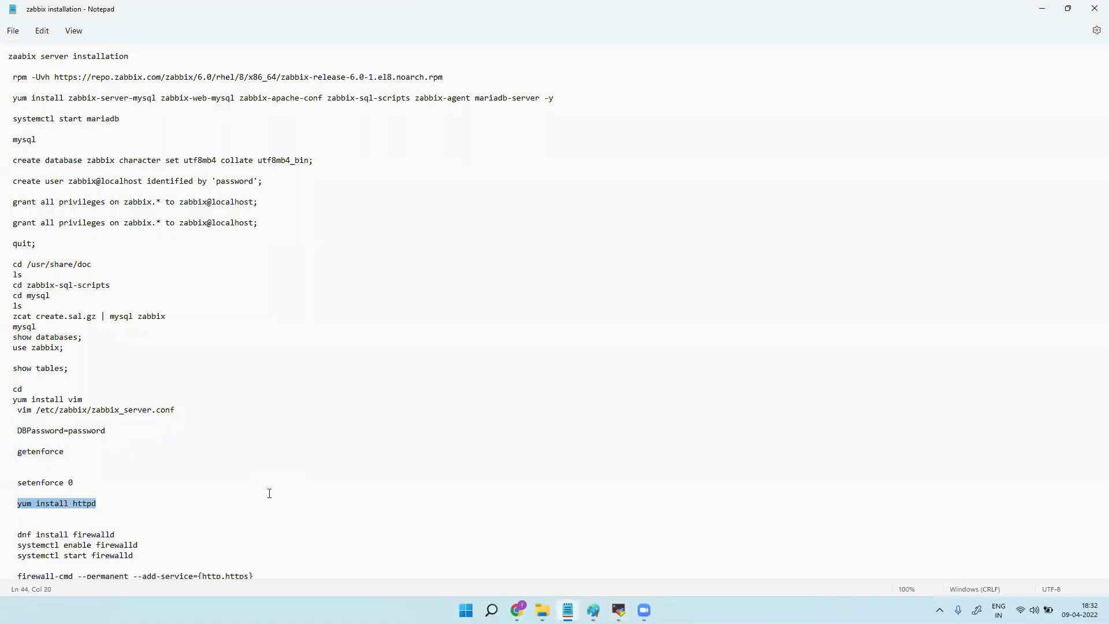
scroll(180, 469, down, 5)
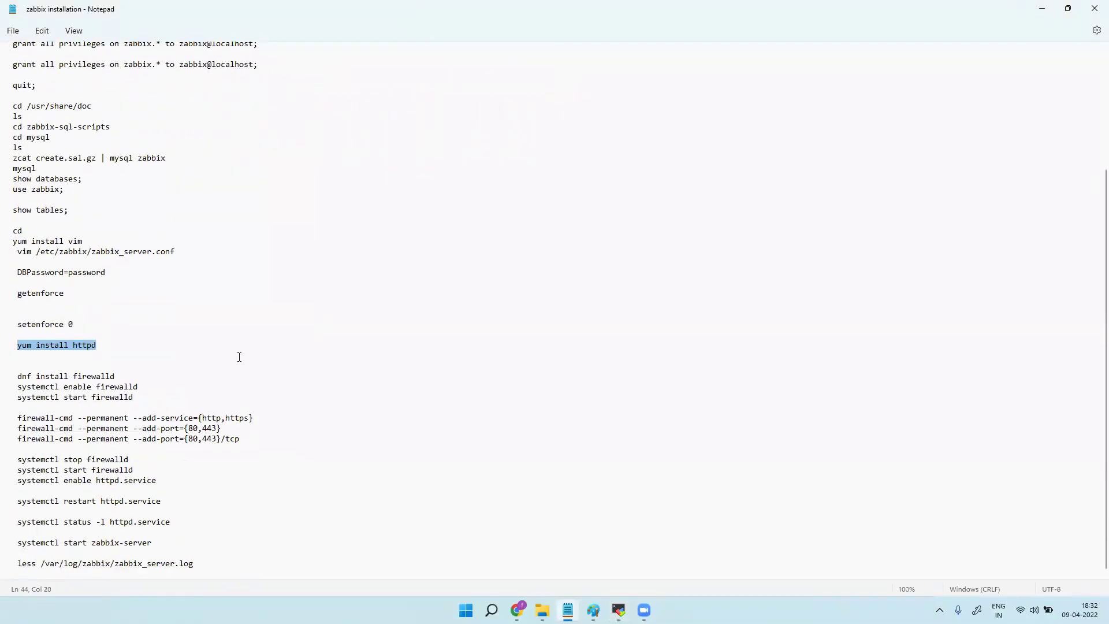
drag(19, 377, 139, 376)
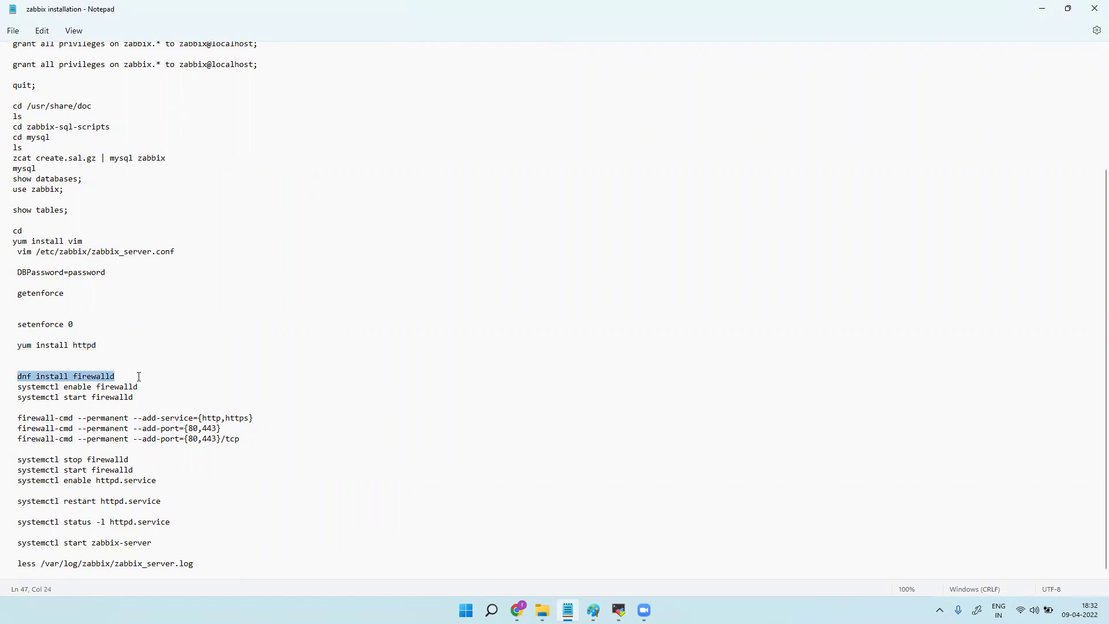
right_click(95, 377)
click(128, 206)
click(619, 611)
right_click(384, 567)
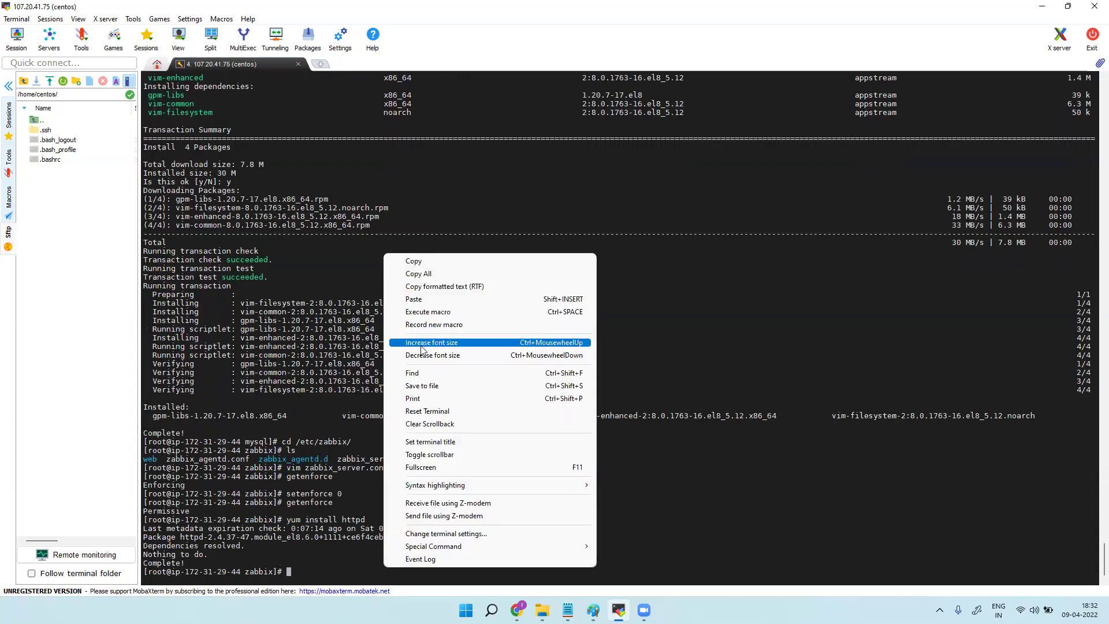
click(426, 299)
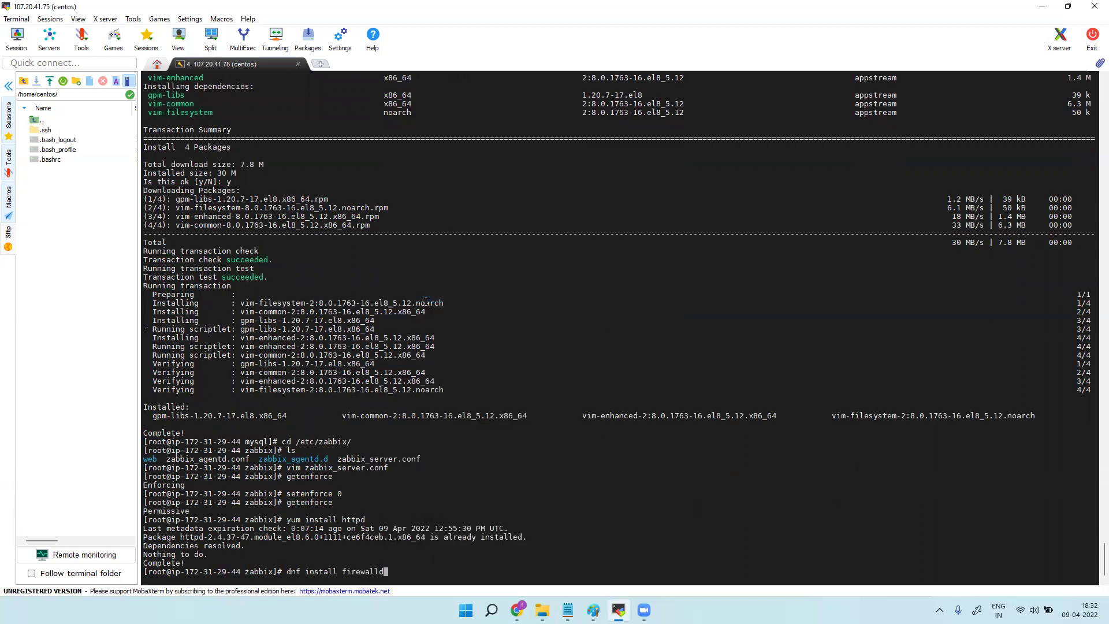
key(Return)
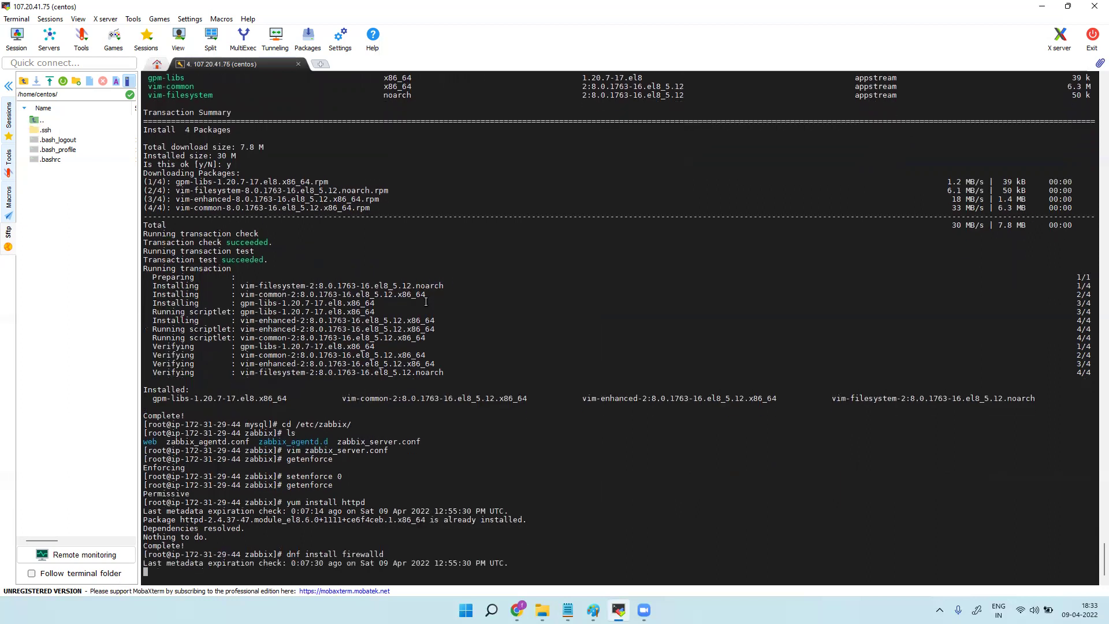
text(y)
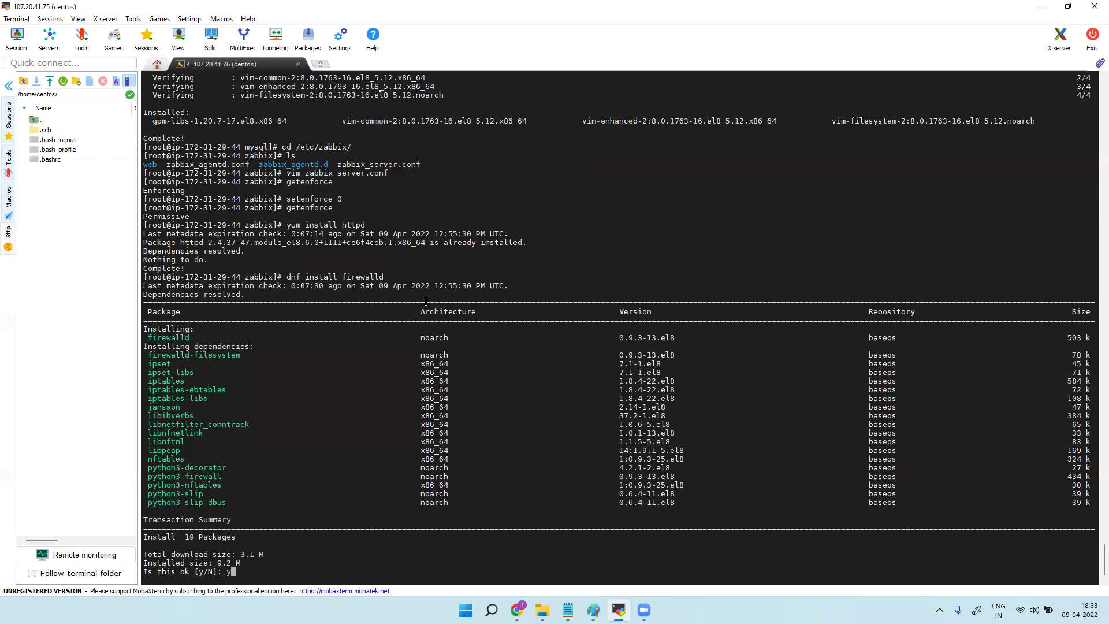
key(Return)
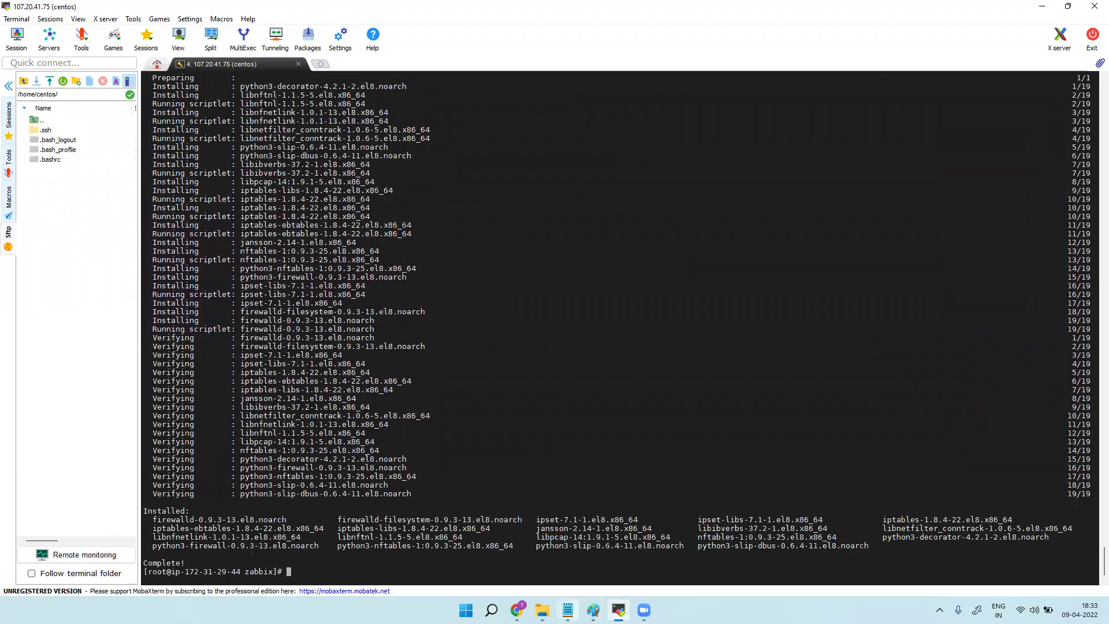
Run 'systemctl enable firewalld' and then 'systemctl start firewalld'.
click(568, 610)
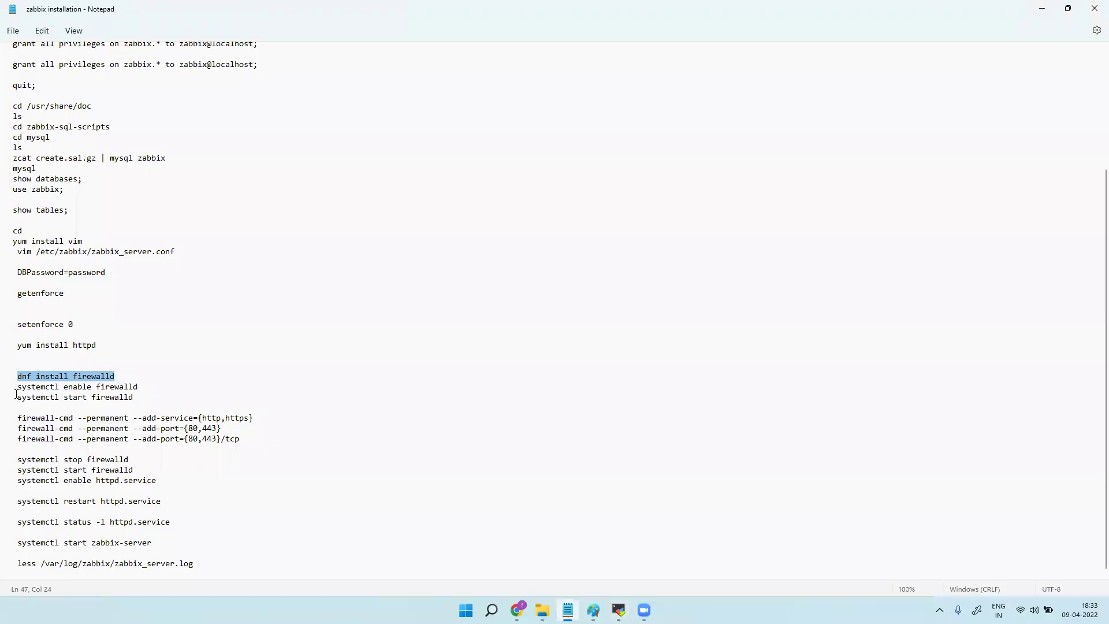
drag(18, 388, 138, 385)
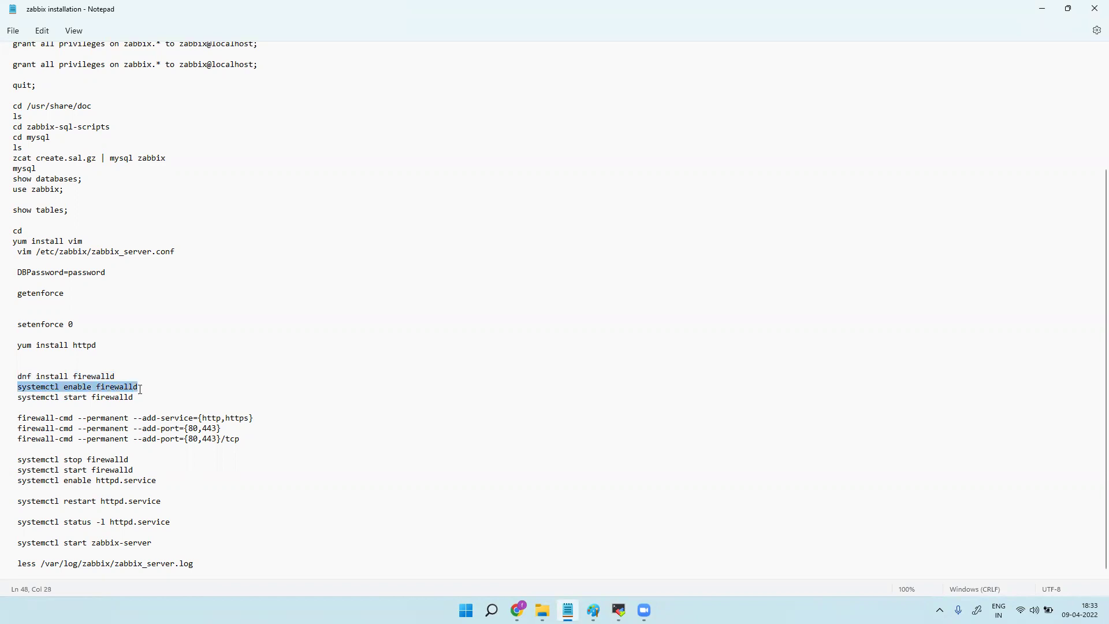
key(alt+Tab)
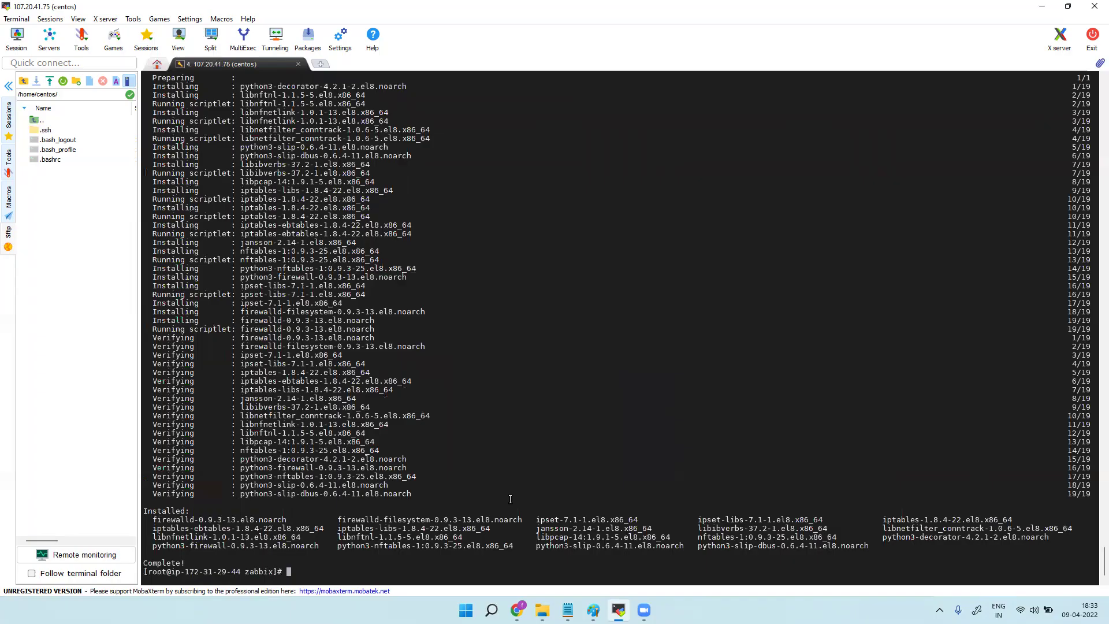
text(systemctl enable firewalld)
key(Return)
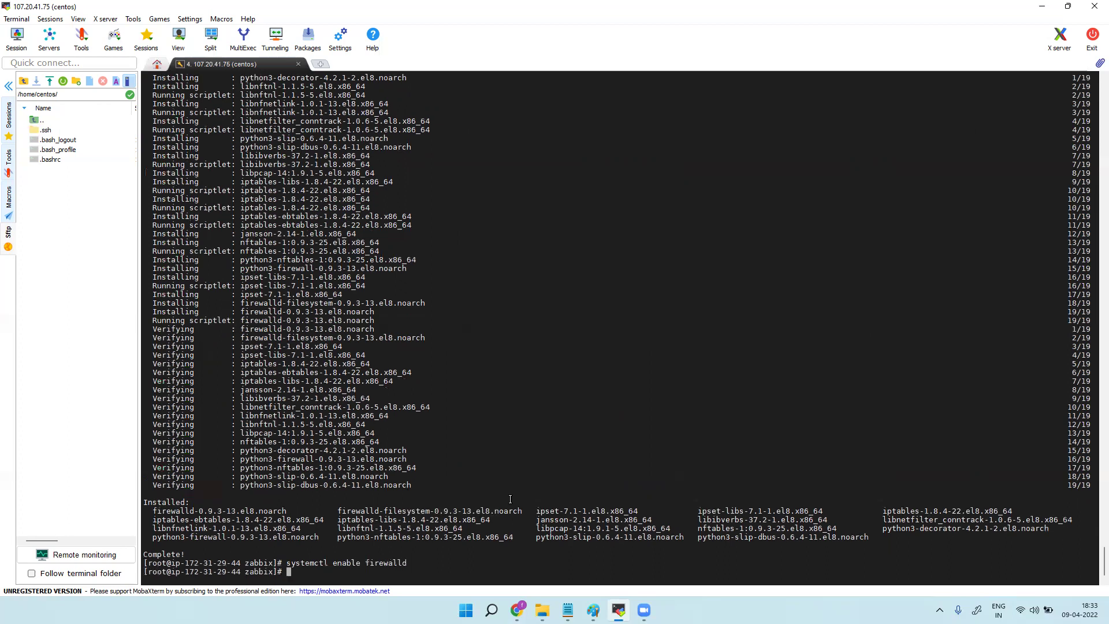
key(Up)
key(Left)
key(Left)
key(Left)
key(Left)
key(Left)
key(Left)
key(Left)
key(Left)
key(Left)
key(Left)
key(BackSpace)
key(BackSpace)
key(BackSpace)
key(BackSpace)
key(BackSpace)
key(BackSpace)
text(start)
key(Return)
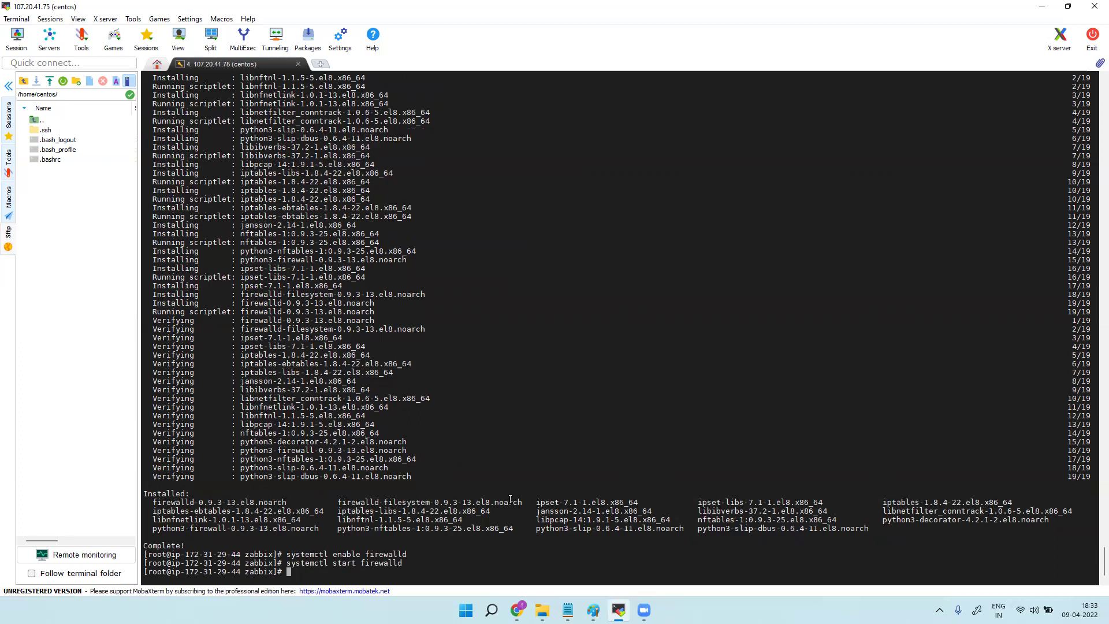
Permanently allow the http and https services through firewalld.
click(568, 610)
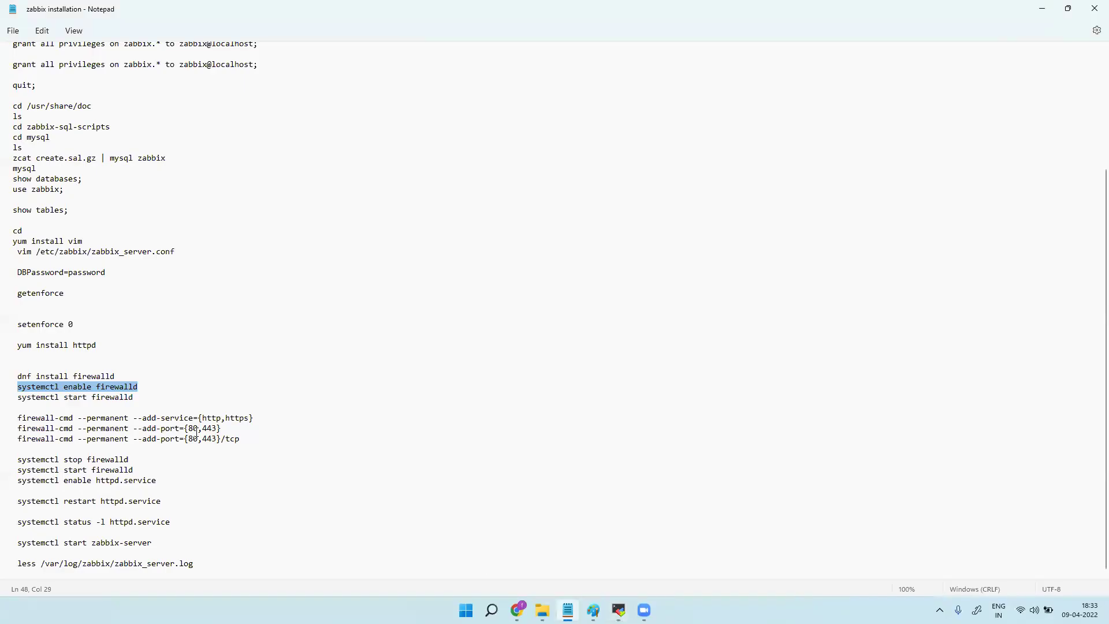
drag(18, 418, 253, 418)
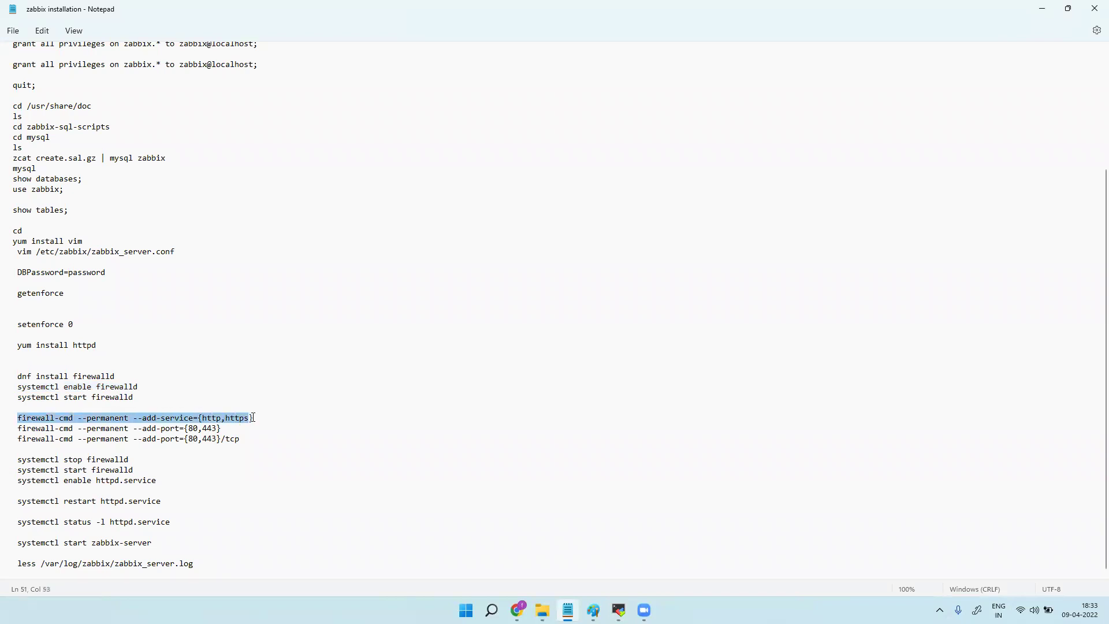
right_click(242, 423)
click(273, 252)
click(619, 610)
right_click(438, 261)
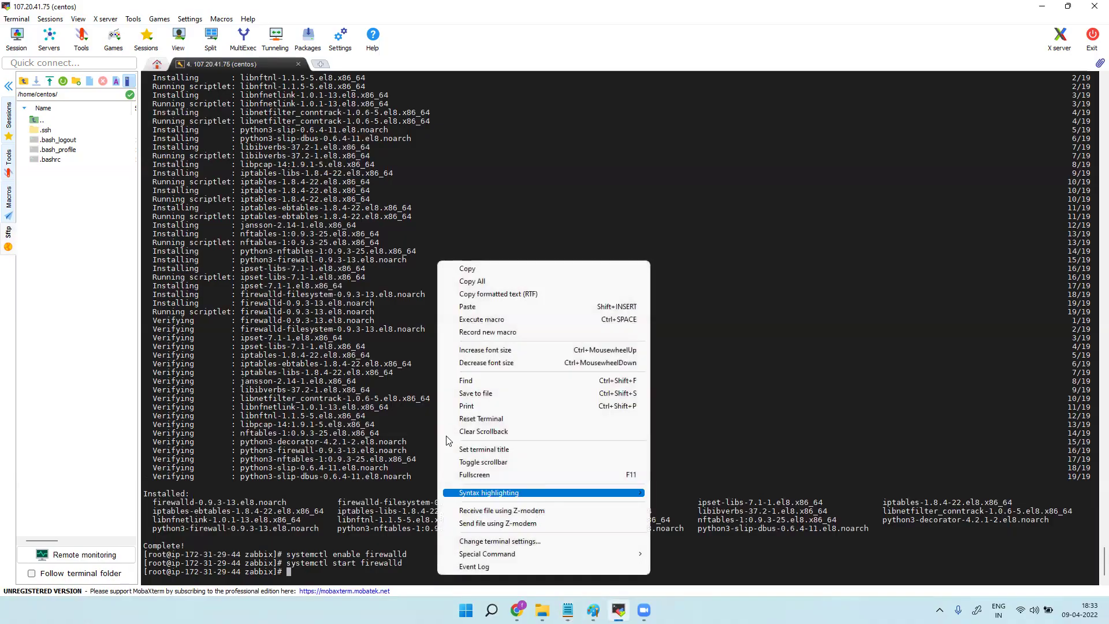
click(487, 310)
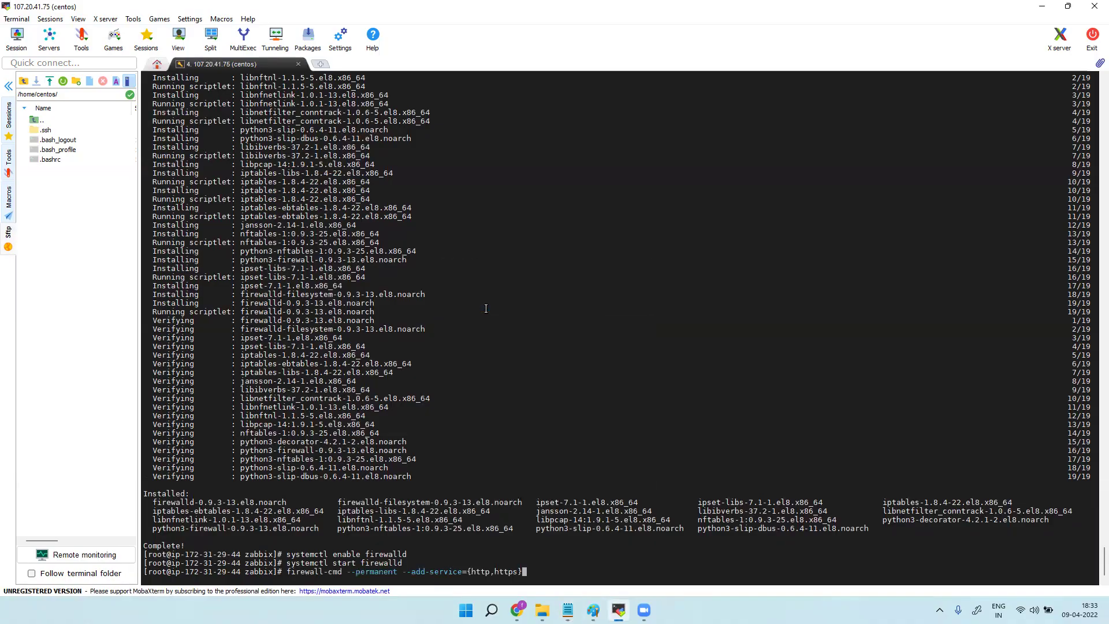
key(Return)
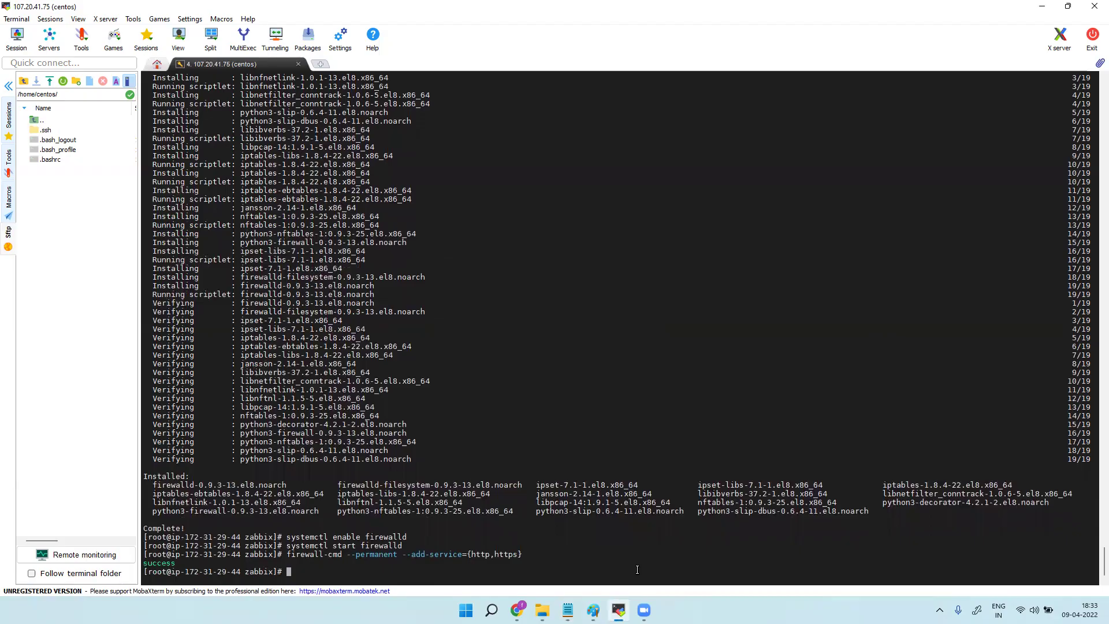
Permanently open ports 80,443/tcp in firewalld.
click(568, 610)
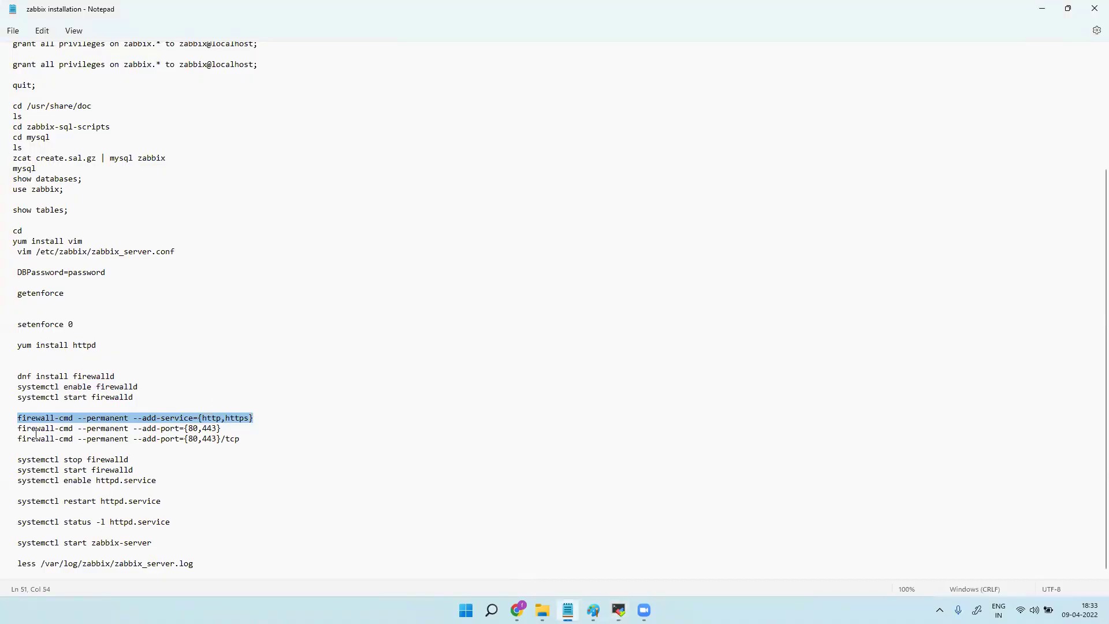
drag(18, 429, 221, 428)
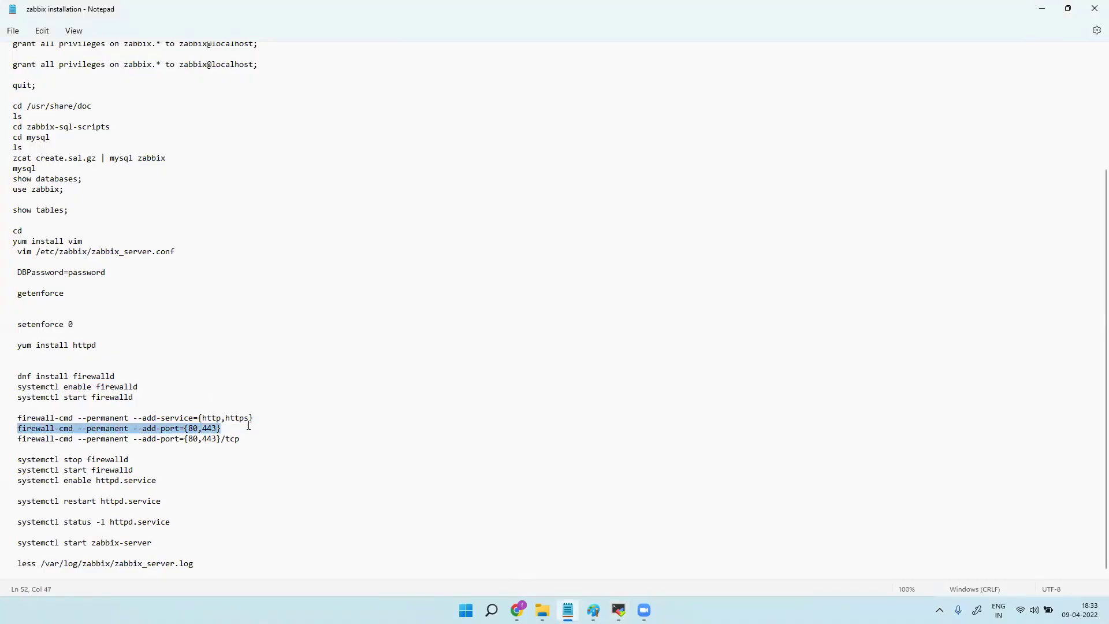
drag(18, 439, 221, 438)
right_click(221, 439)
click(281, 265)
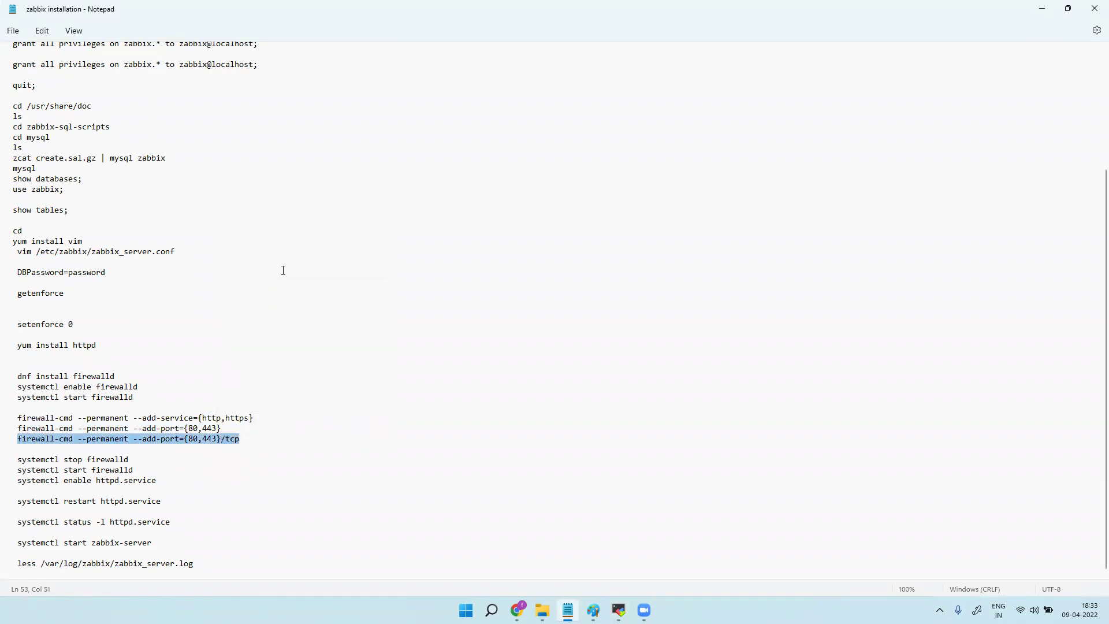
click(517, 610)
click(517, 610)
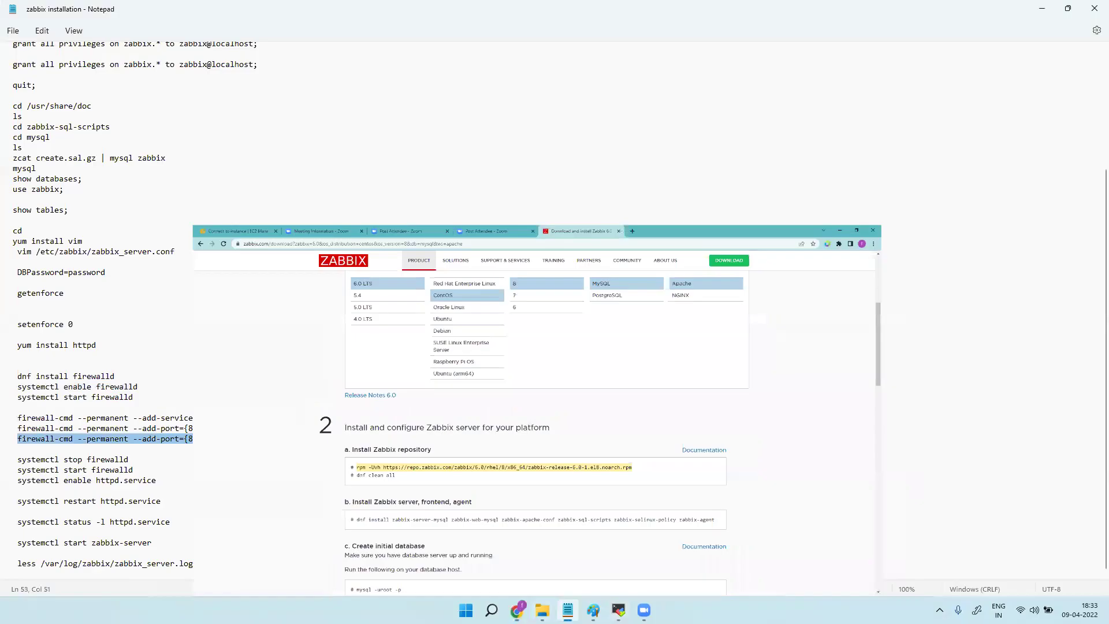
key(alt+Tab)
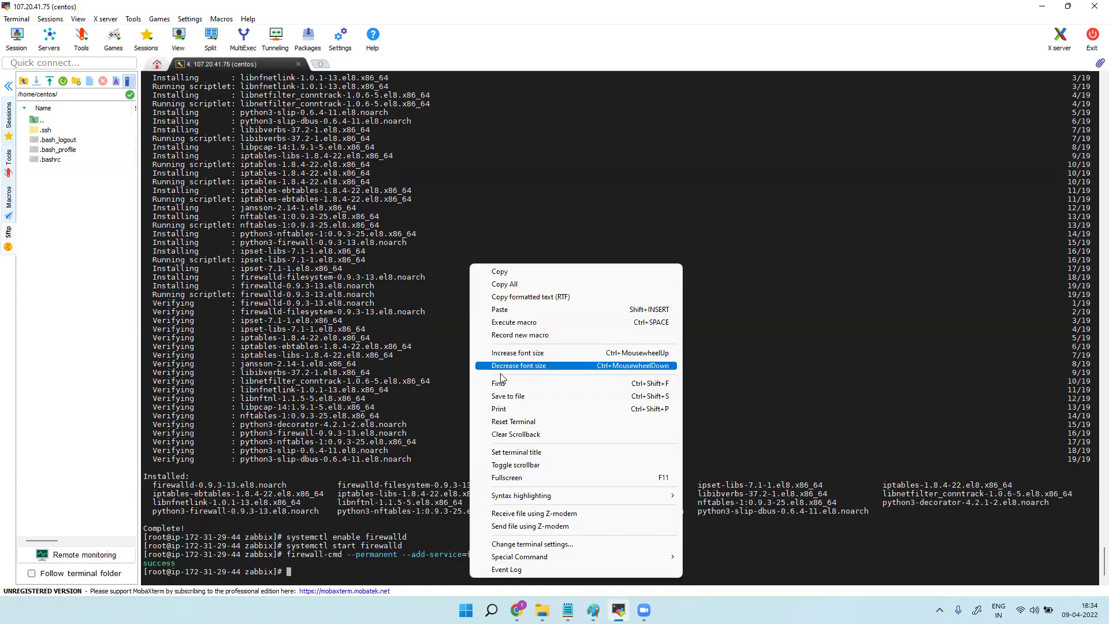
click(500, 311)
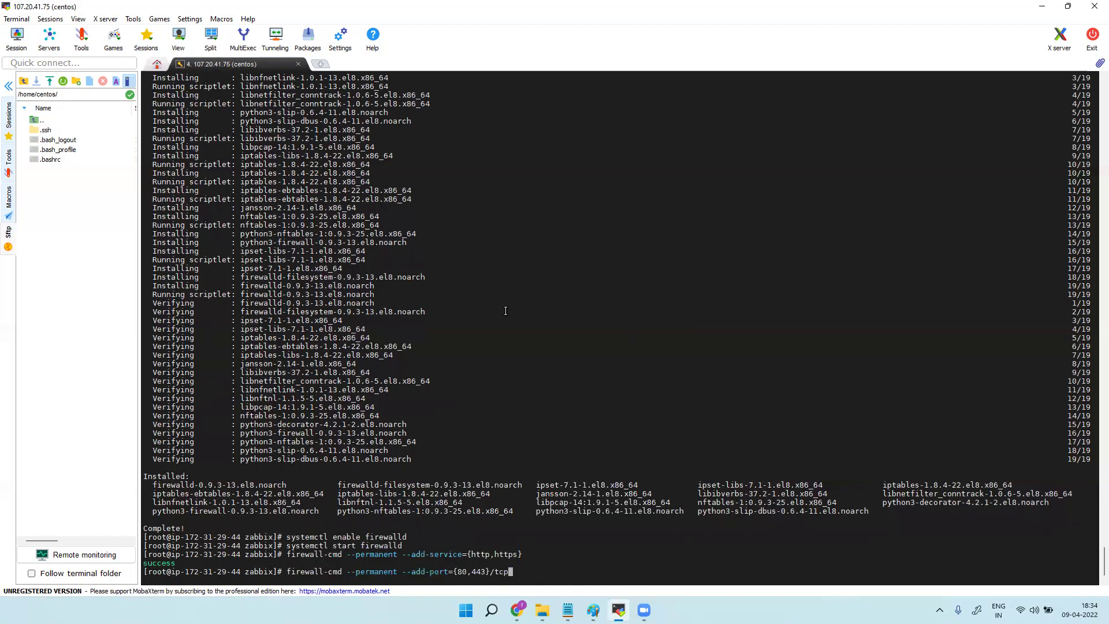
key(Return)
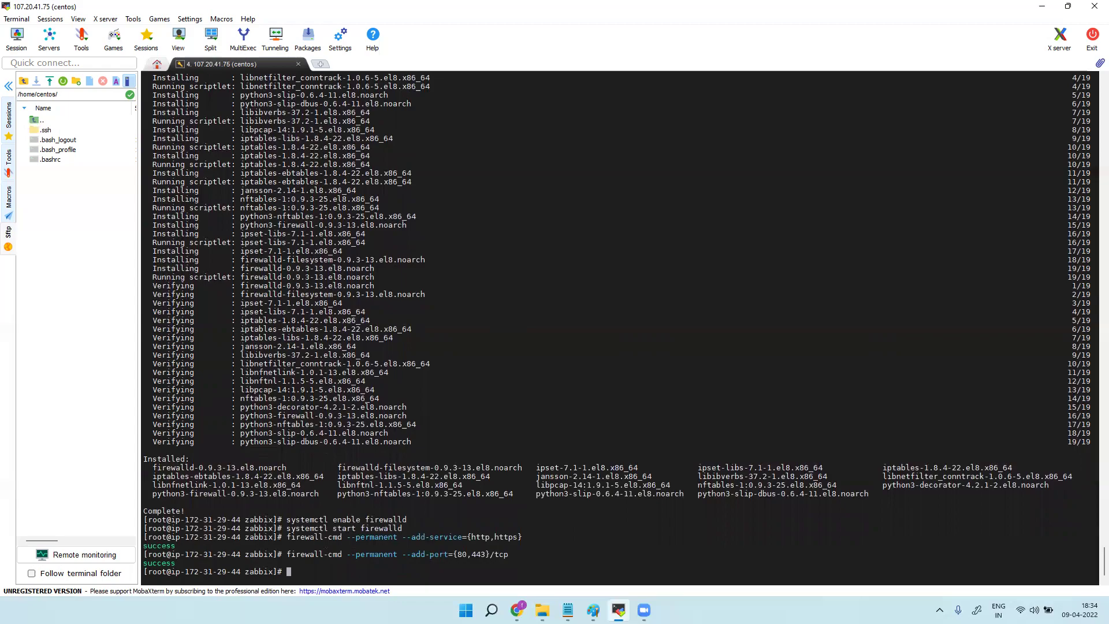
Stop the firewall with 'systemctl stop firewalld'.
click(568, 611)
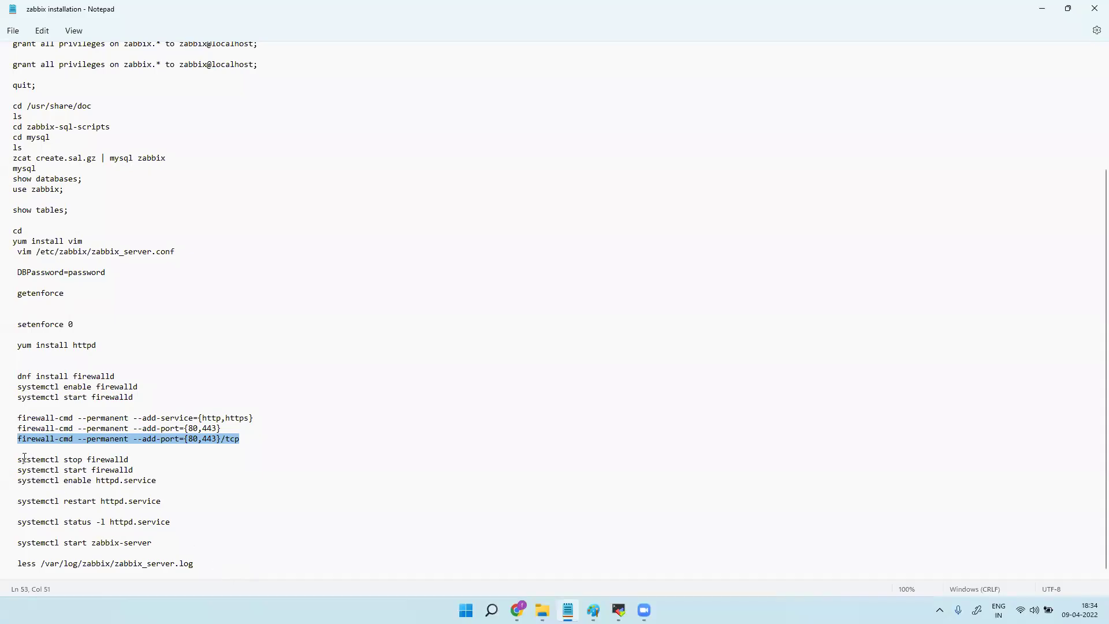
drag(19, 460, 131, 459)
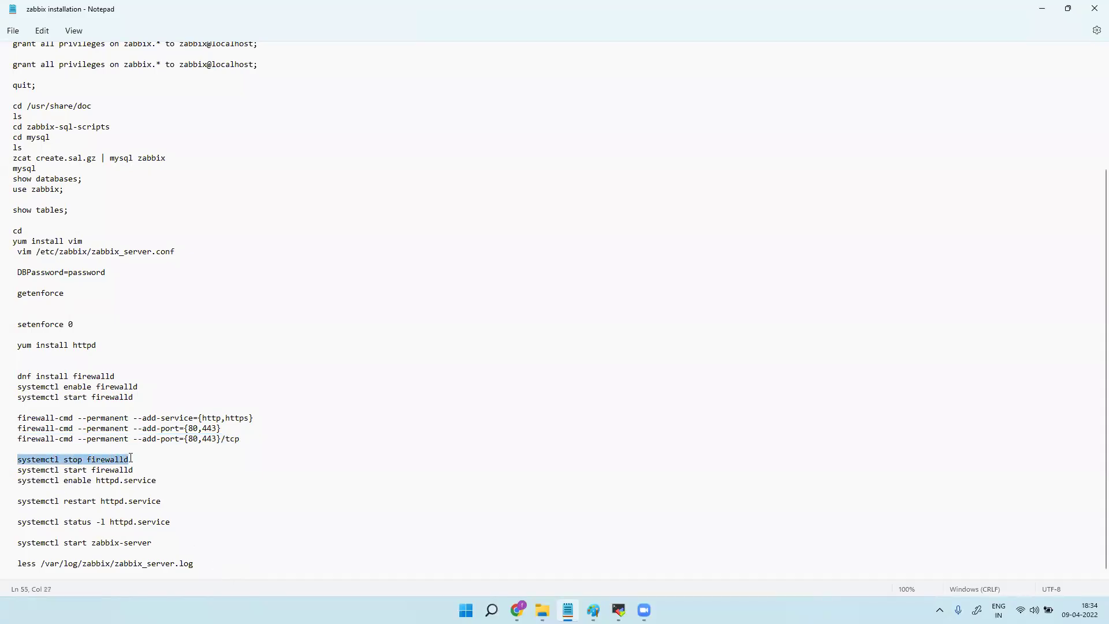
right_click(115, 463)
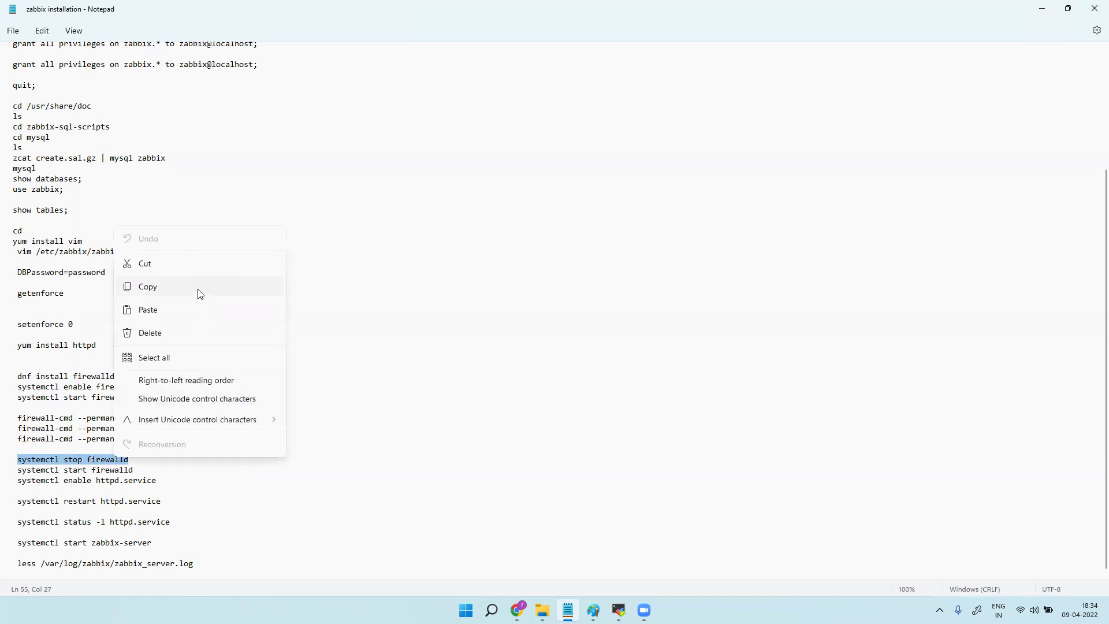
click(199, 293)
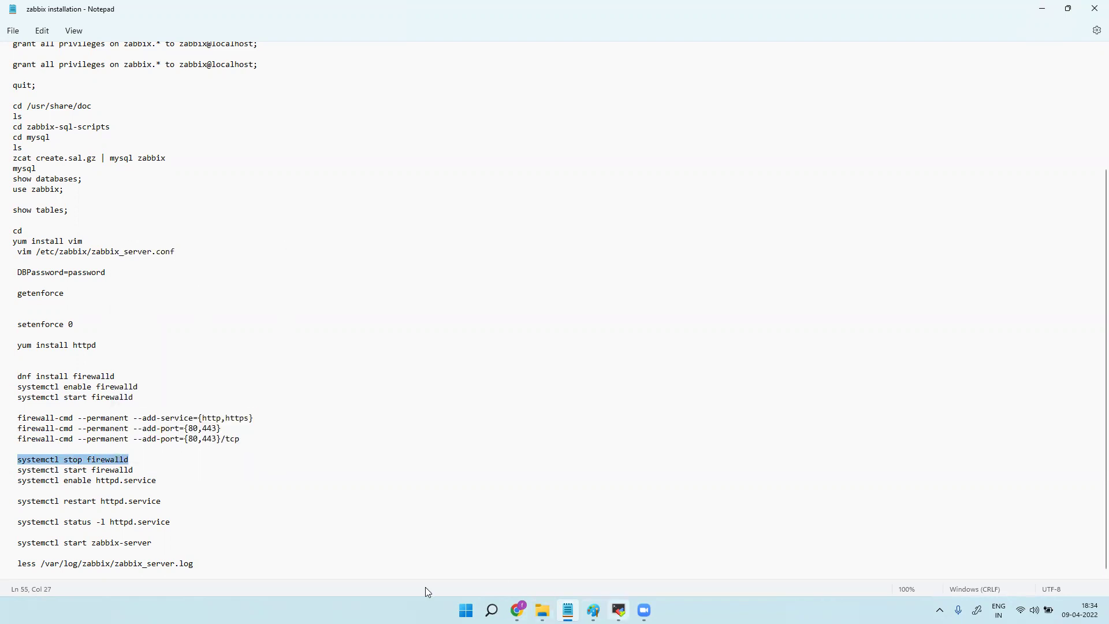
key(alt+Tab)
right_click(398, 570)
click(450, 300)
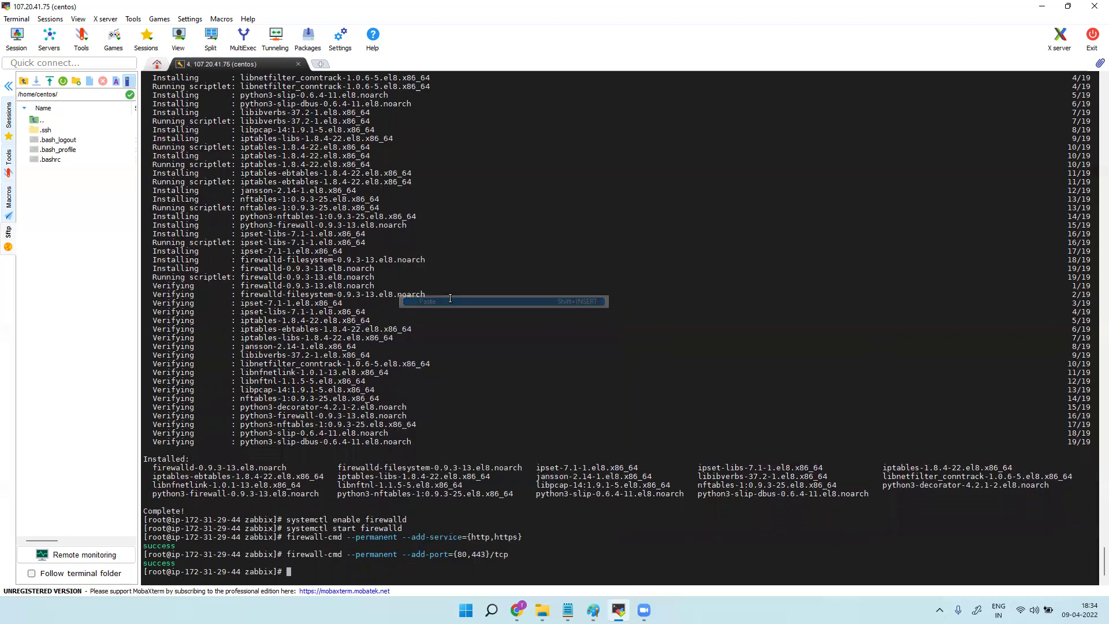
key(Return)
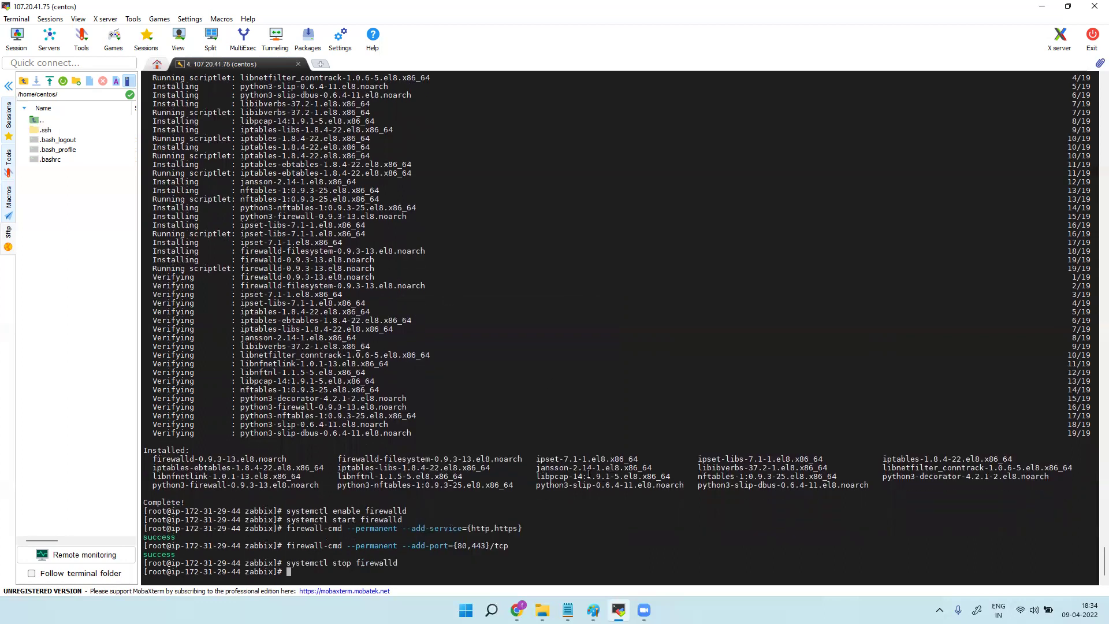
Start the firewall again with 'systemctl start firewalld'.
key(alt+Tab)
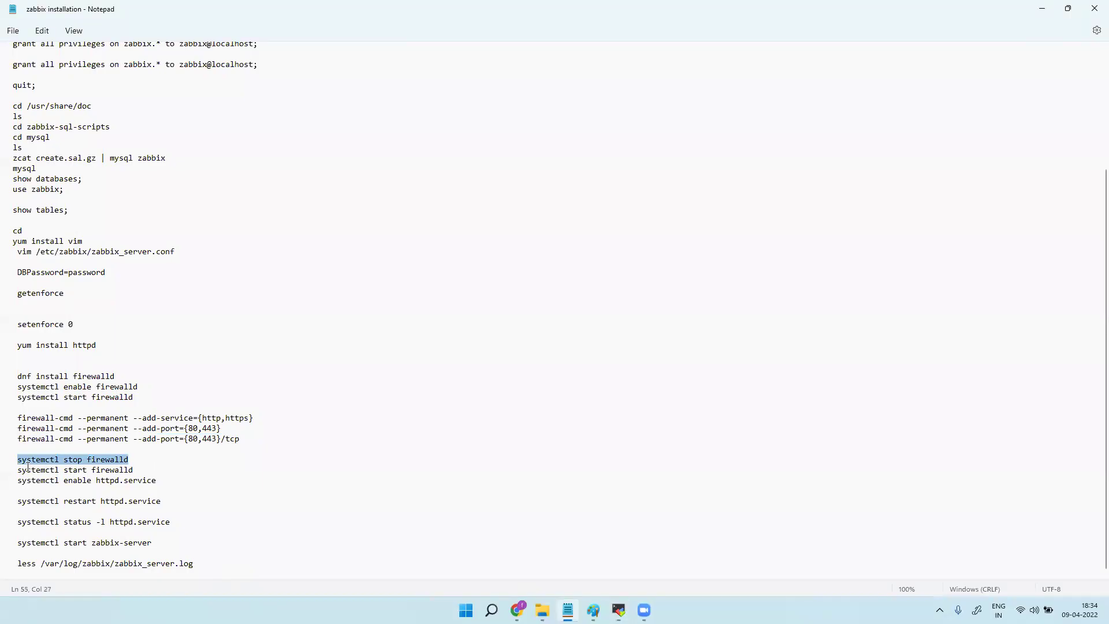
drag(14, 470, 136, 470)
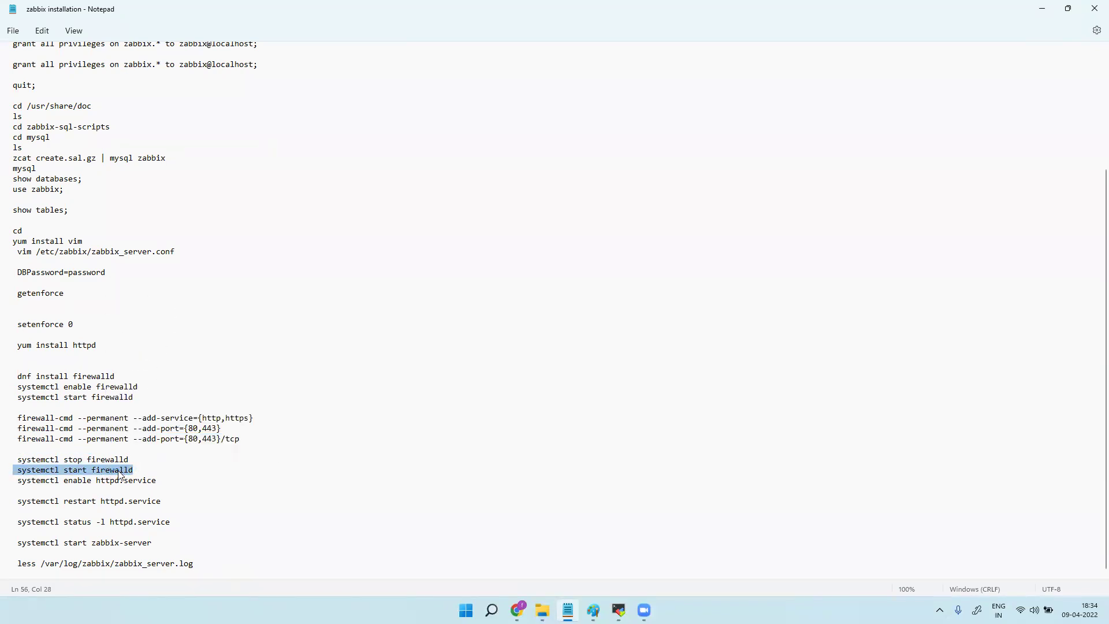
right_click(123, 469)
click(155, 301)
click(618, 610)
right_click(480, 263)
click(517, 309)
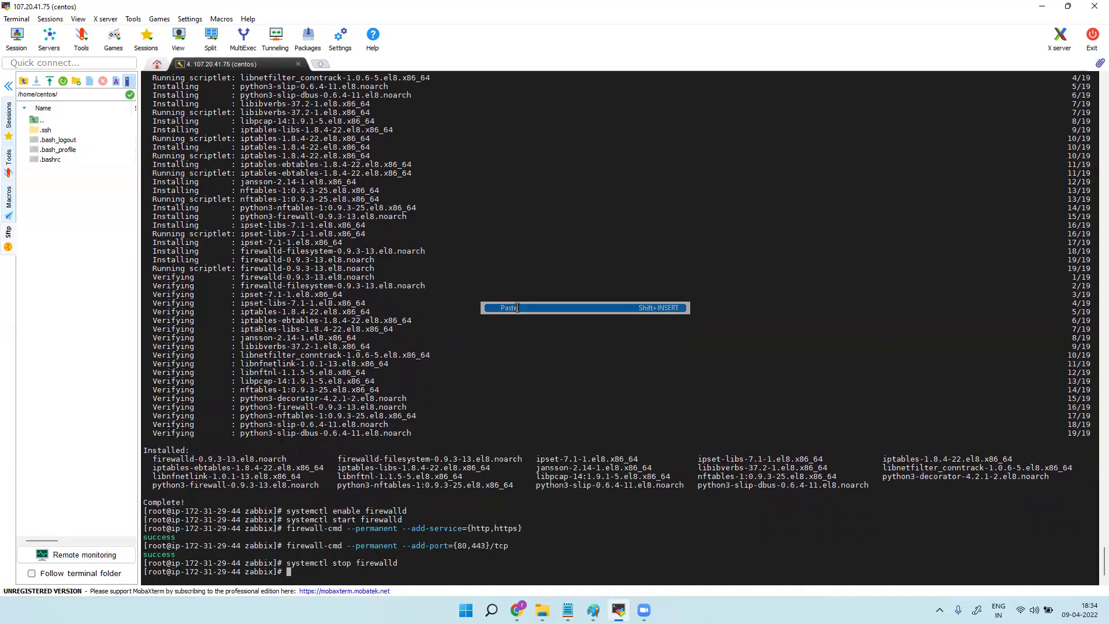
key(Return)
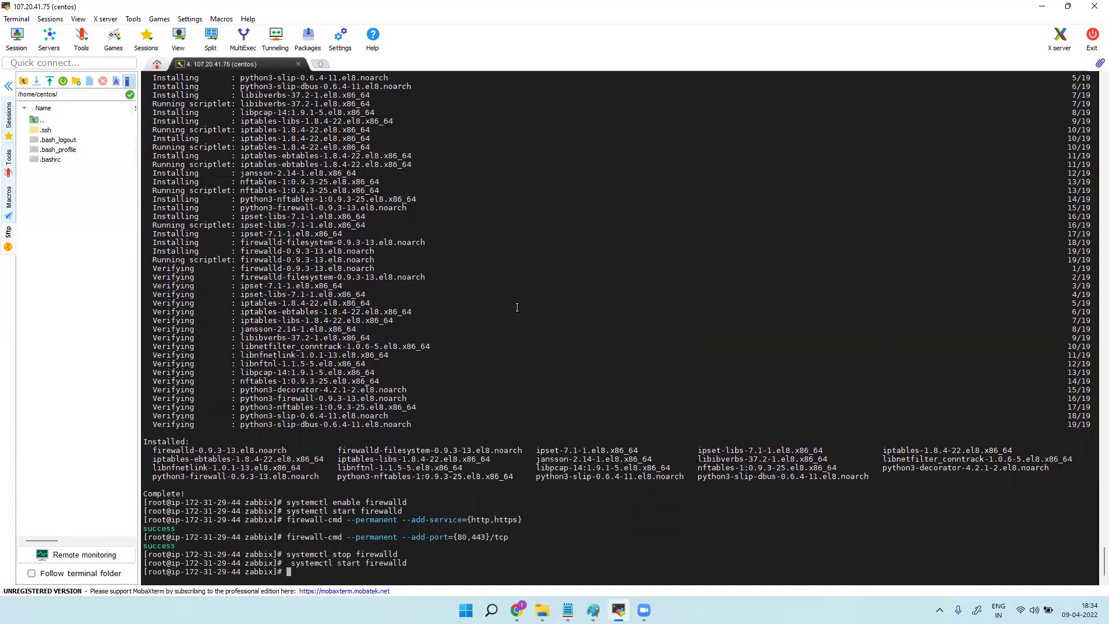
click(568, 610)
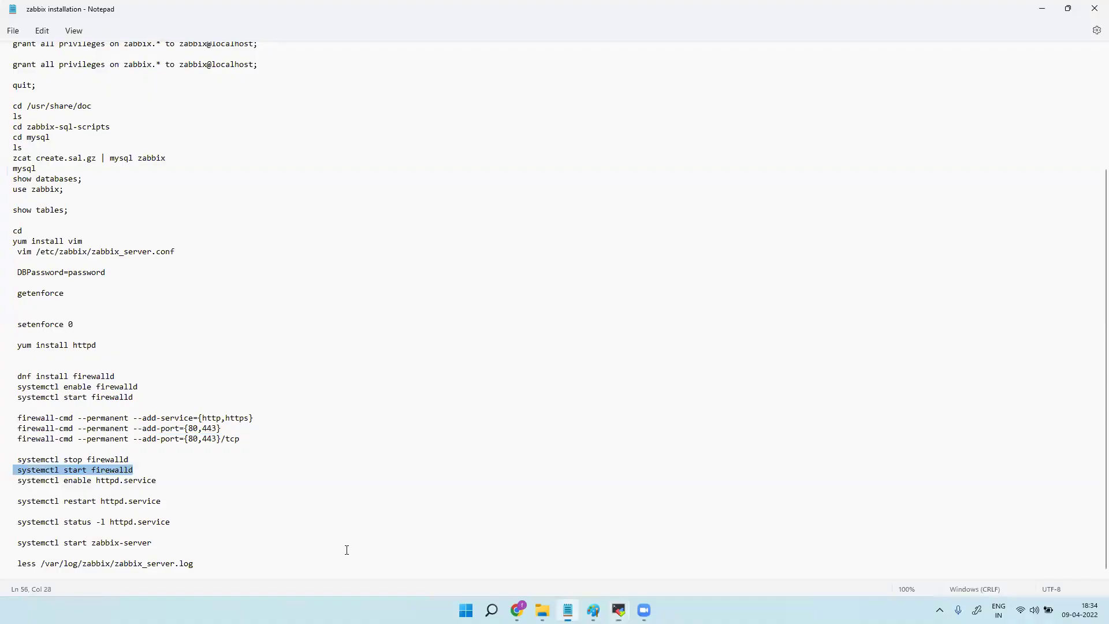
drag(18, 481, 156, 482)
Run 'systemctl enable httpd.service' to enable Apache at boot.
right_click(128, 488)
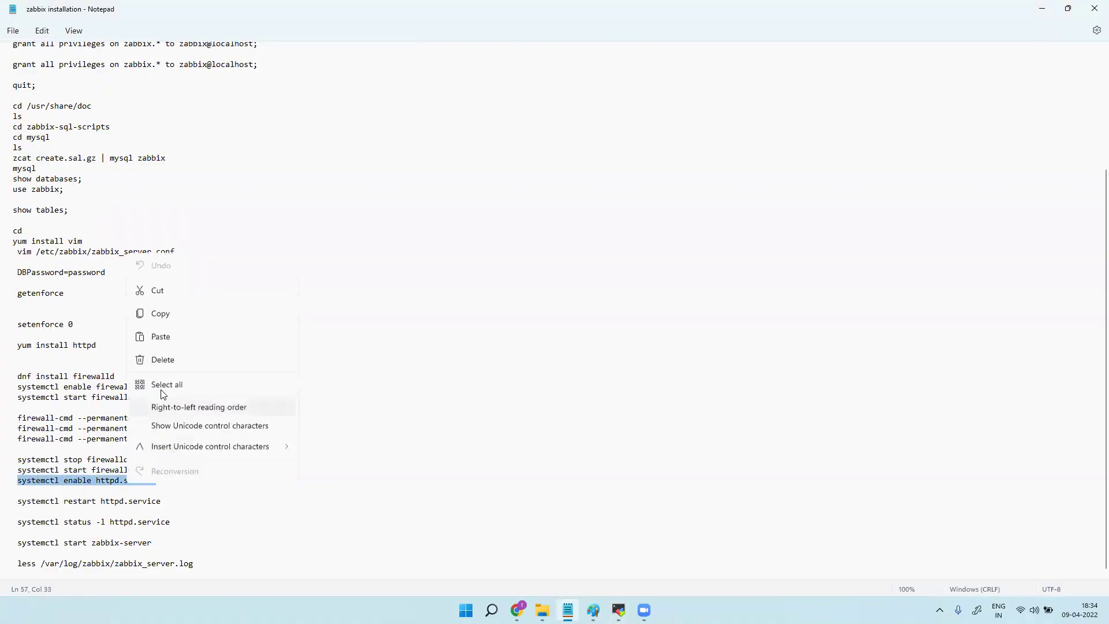
click(179, 315)
click(619, 610)
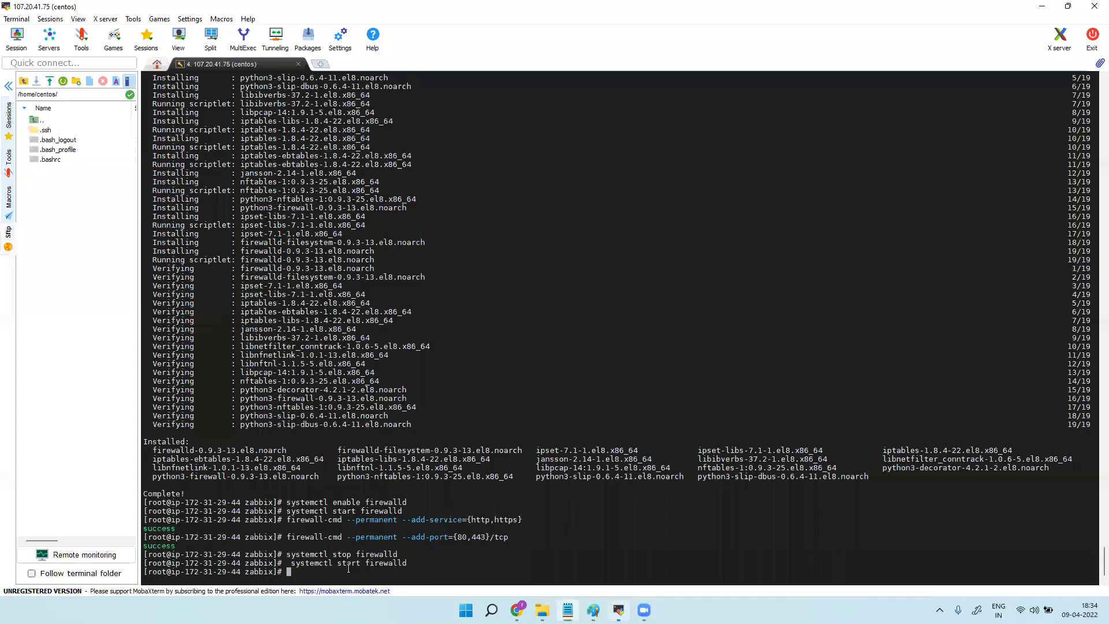
right_click(349, 574)
click(399, 307)
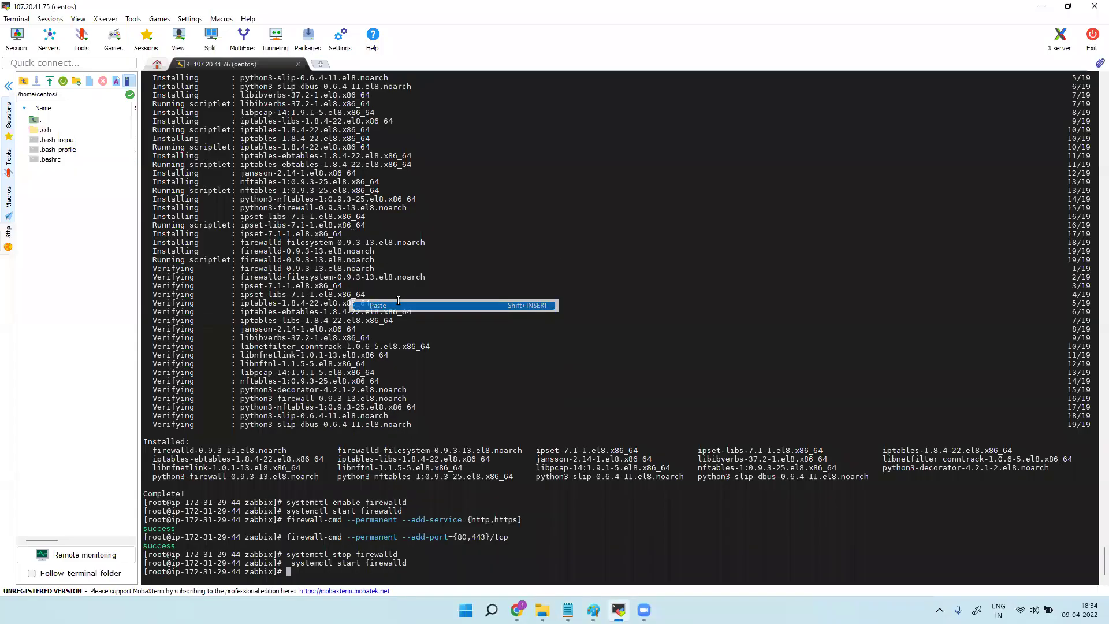
key(Return)
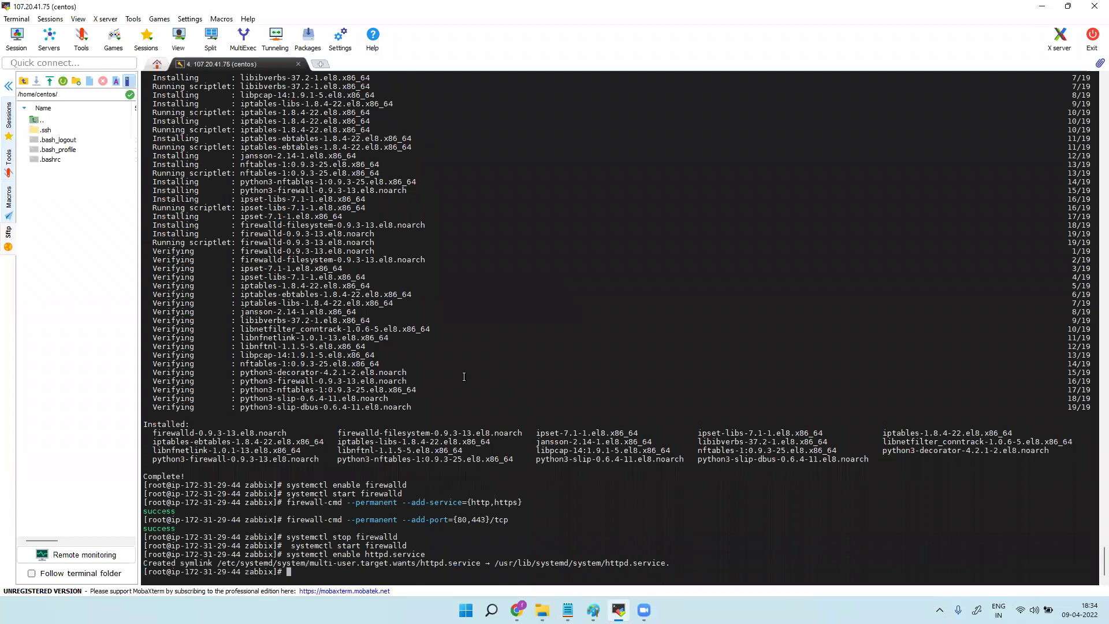
Restart Apache with 'systemctl restart httpd.service'.
mouse_move(517, 611)
click(568, 611)
drag(13, 500, 158, 501)
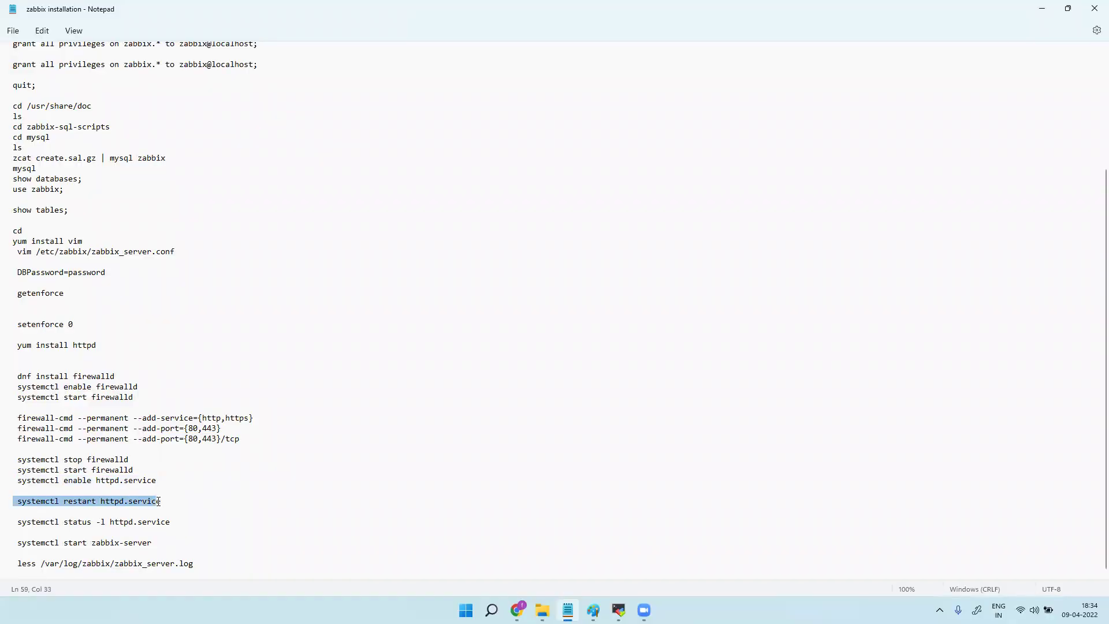
right_click(166, 502)
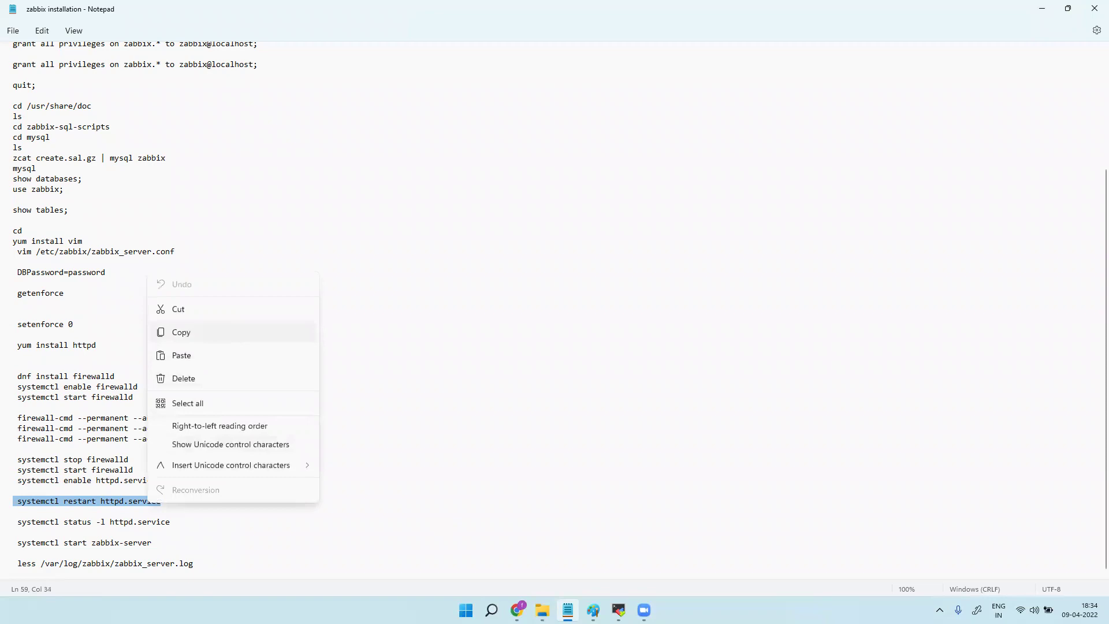
click(181, 332)
click(619, 611)
right_click(431, 270)
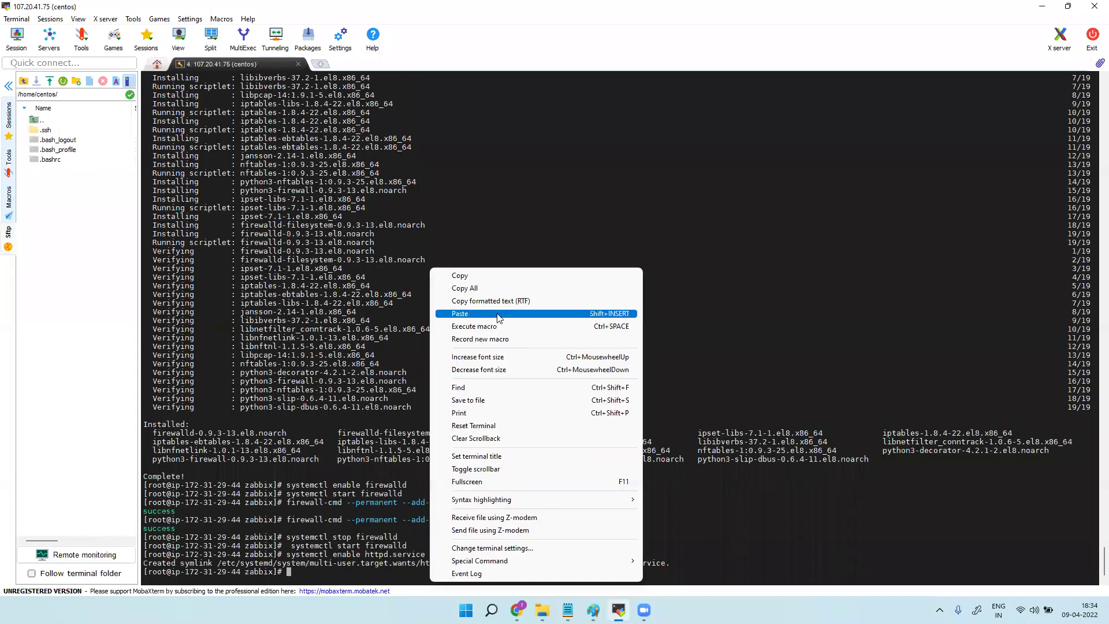
click(498, 314)
key(Return)
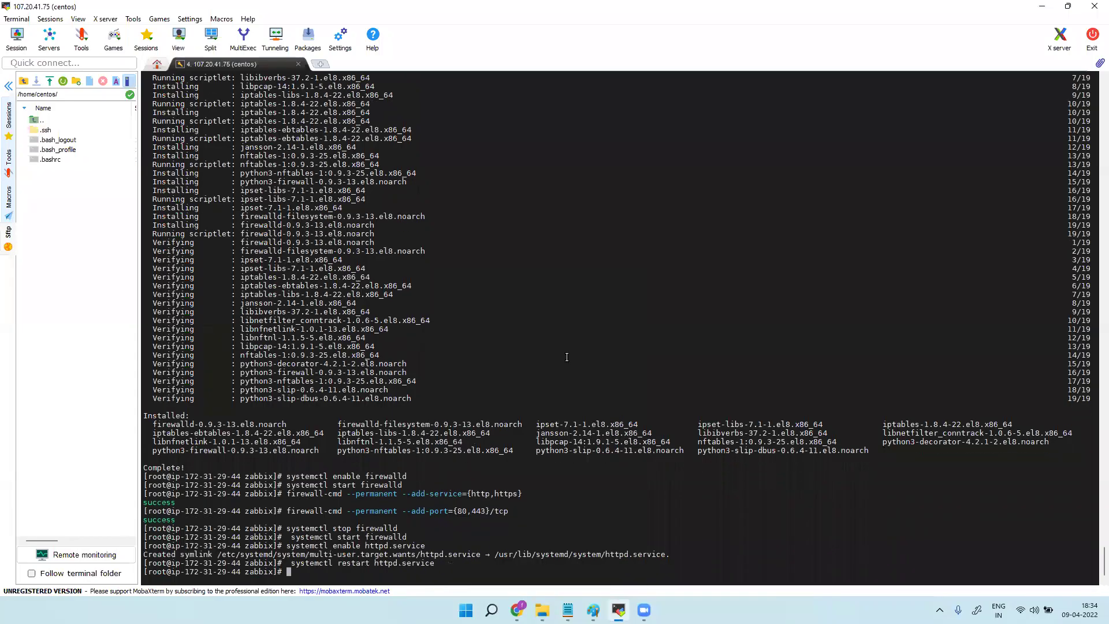
Check 'systemctl status -l httpd.service', showing httpd active (running) on port 80.
mouse_move(517, 610)
click(568, 610)
drag(18, 524, 171, 525)
right_click(151, 526)
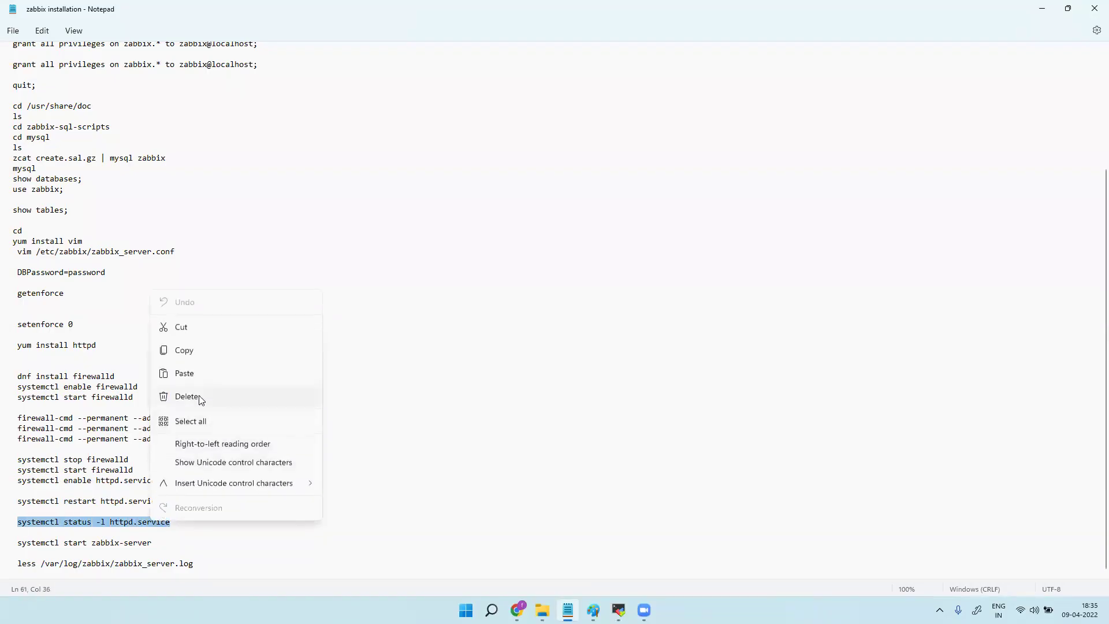
click(216, 351)
click(618, 610)
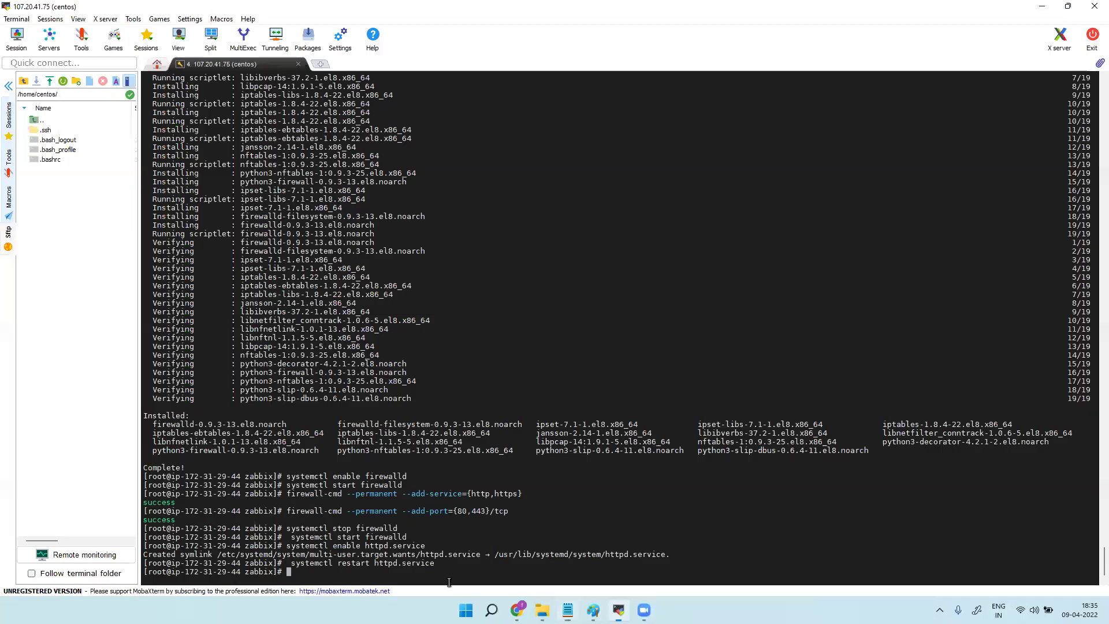
right_click(450, 577)
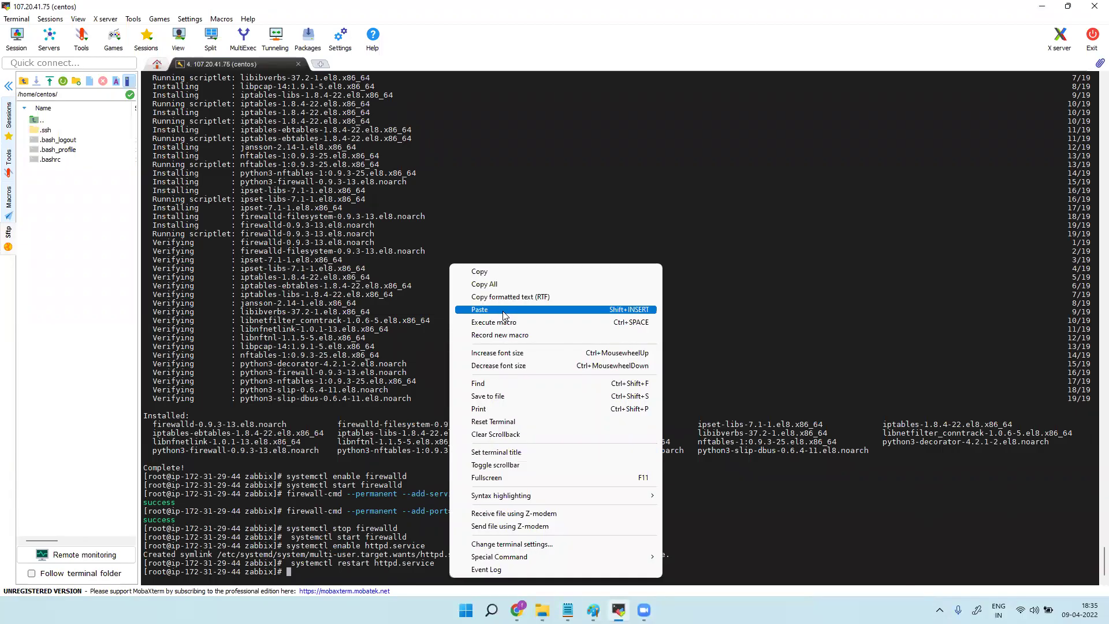
click(503, 310)
key(Return)
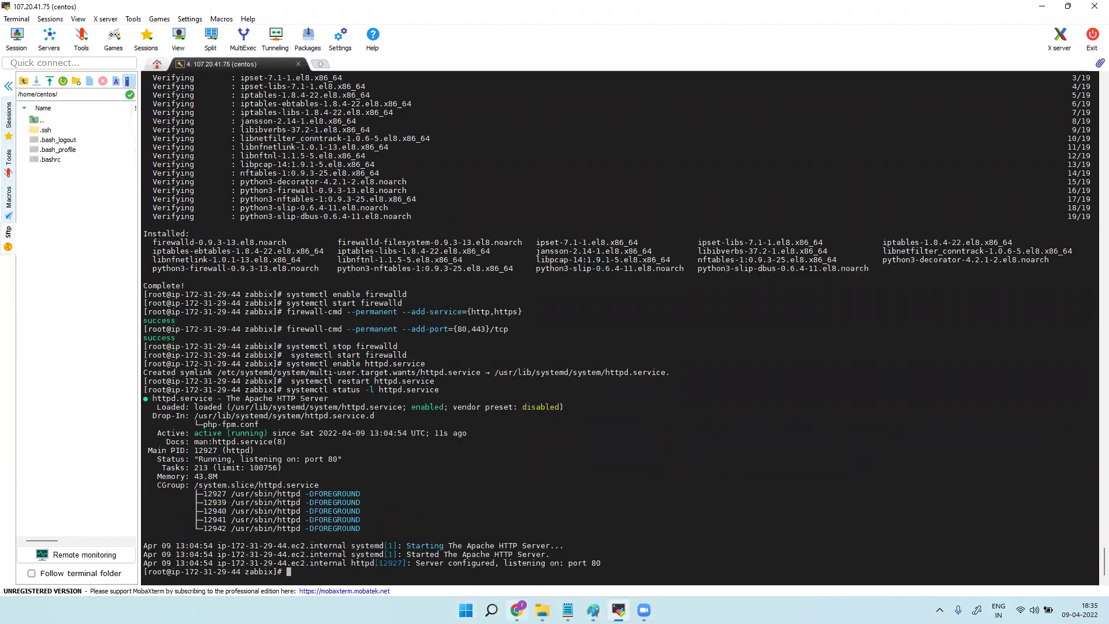
key(alt+Tab)
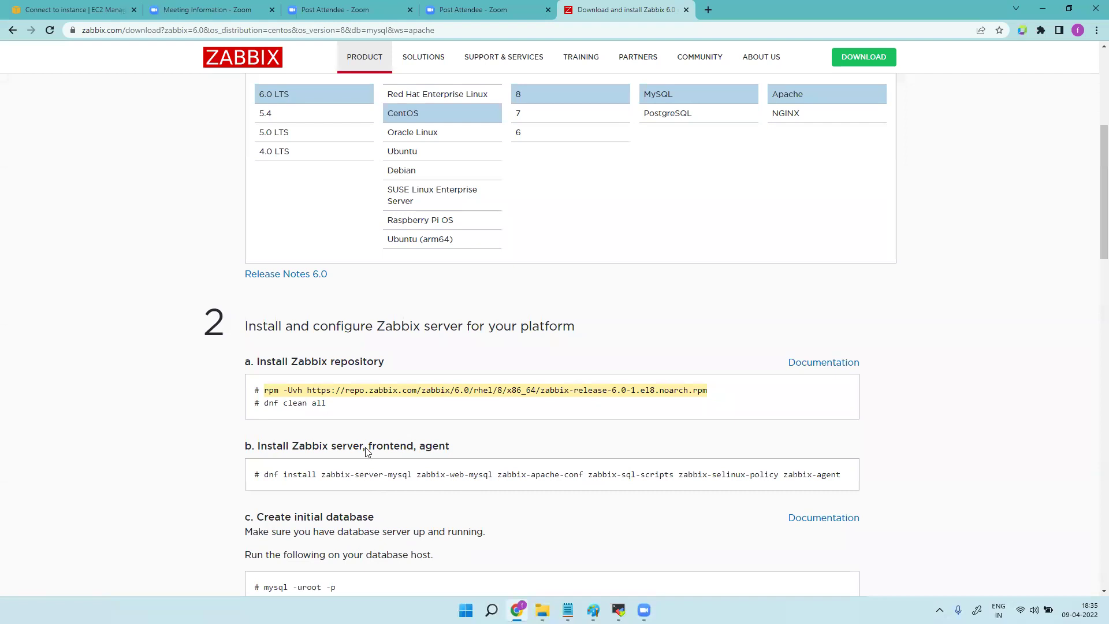
Restart zabbix-server, zabbix-agent, httpd and php-fpm using the command from the download page.
scroll(440, 435, down, 4)
scroll(441, 442, down, 6)
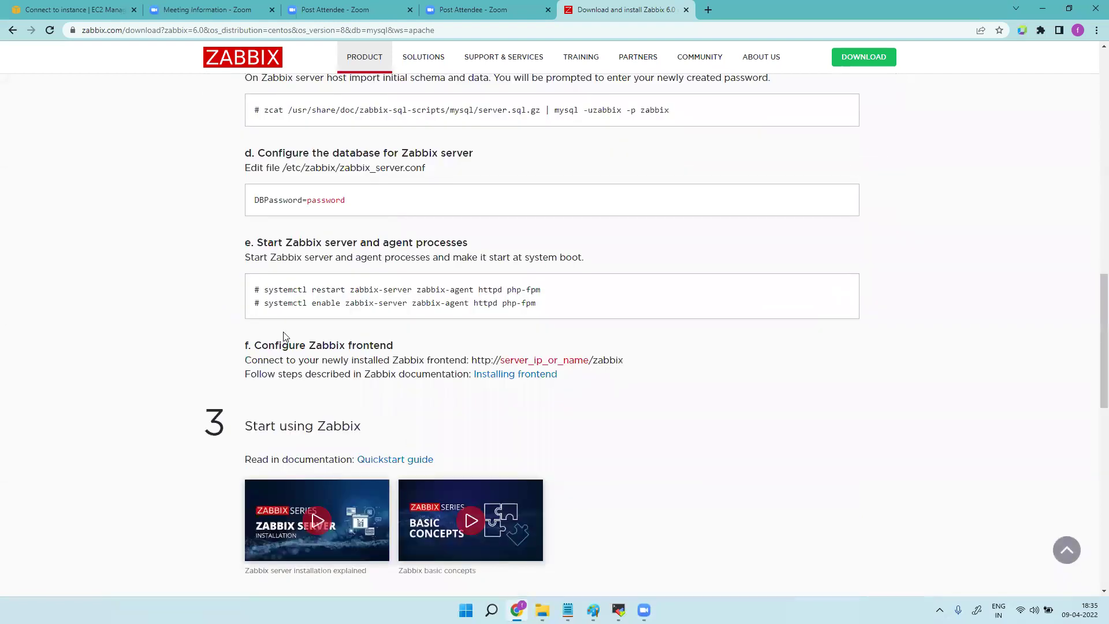
drag(264, 288, 542, 296)
right_click(542, 299)
click(545, 301)
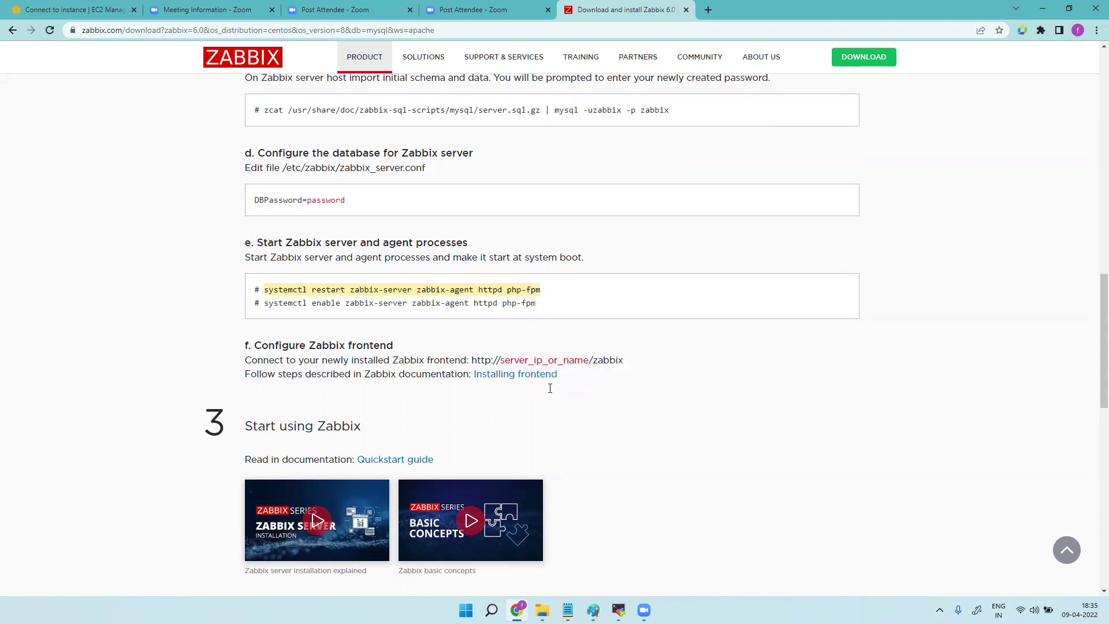
click(619, 611)
right_click(429, 563)
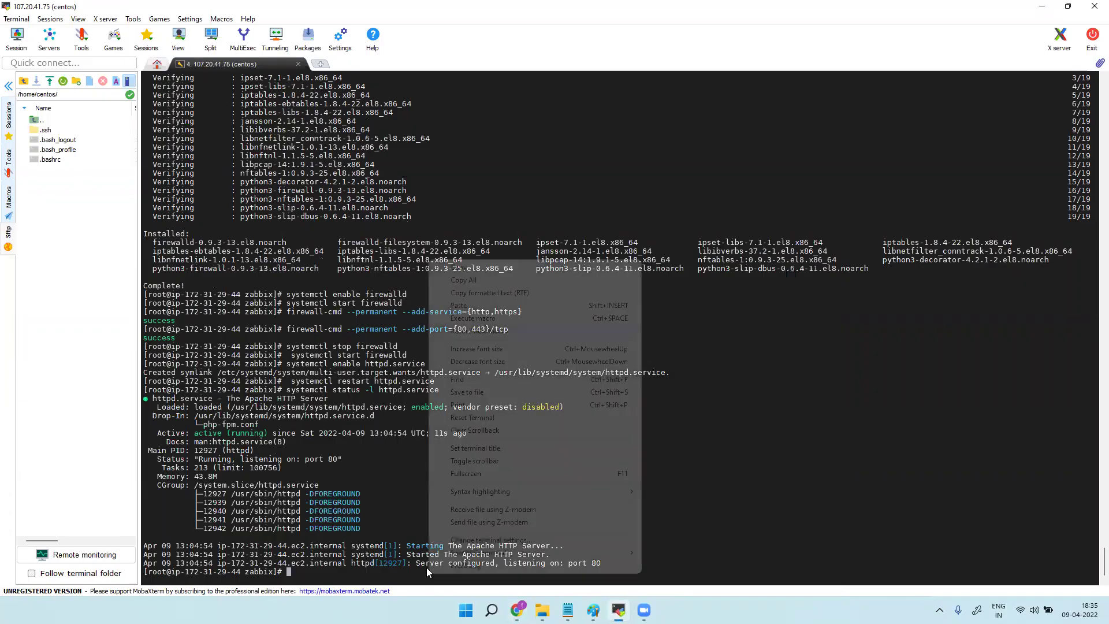
click(463, 305)
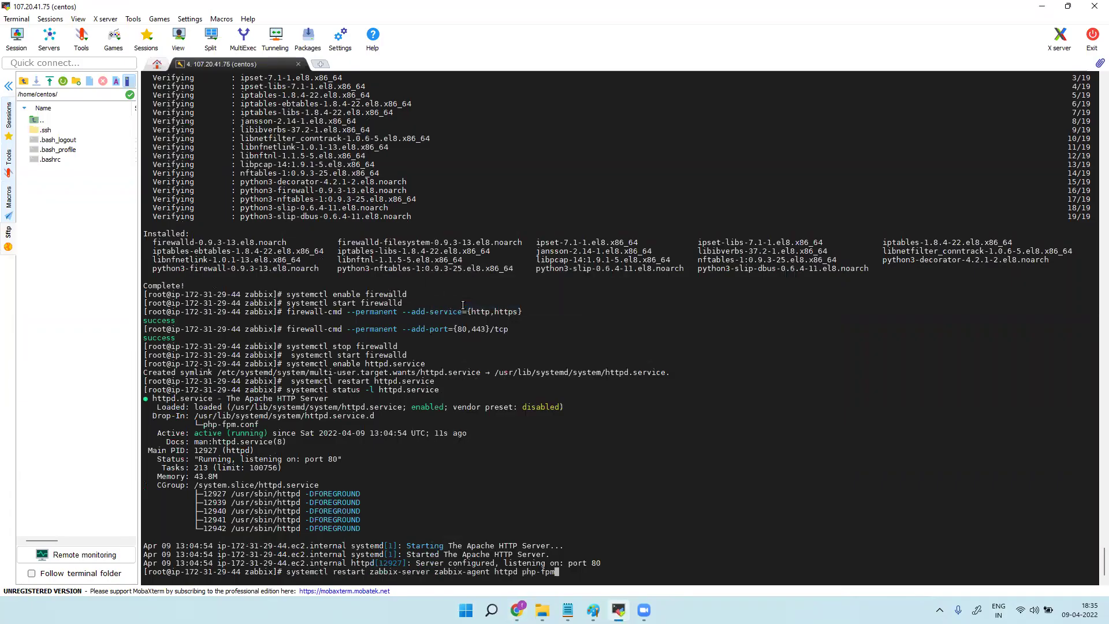
key(Return)
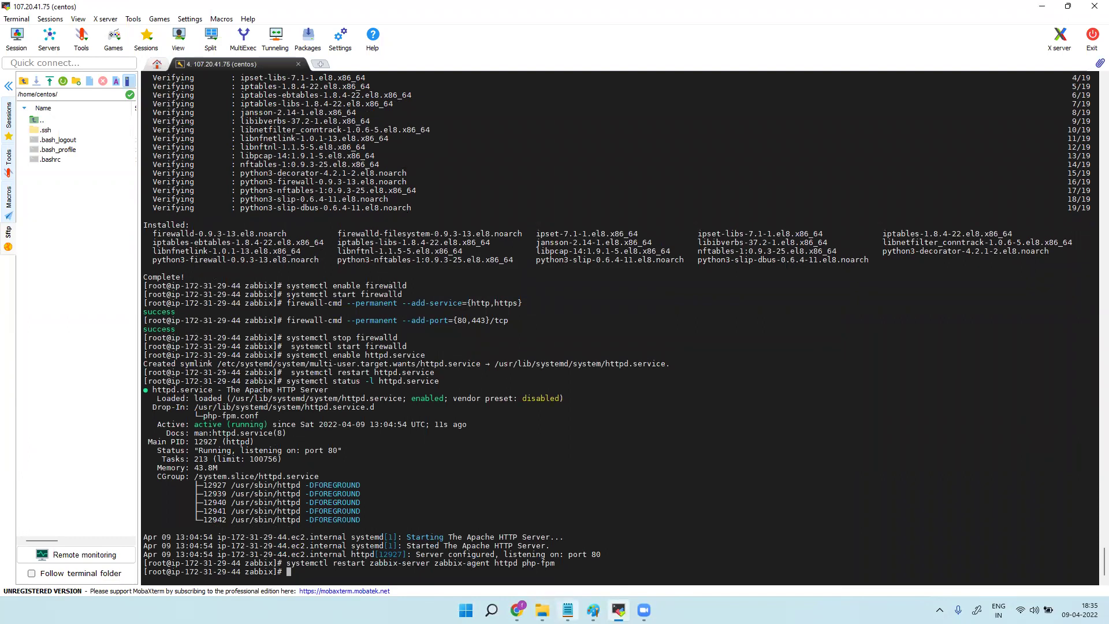
Enable zabbix-server, zabbix-agent, httpd and php-fpm at boot, then copy the frontend URL.
click(518, 610)
drag(265, 305, 562, 307)
right_click(505, 316)
click(527, 323)
click(619, 610)
right_click(386, 572)
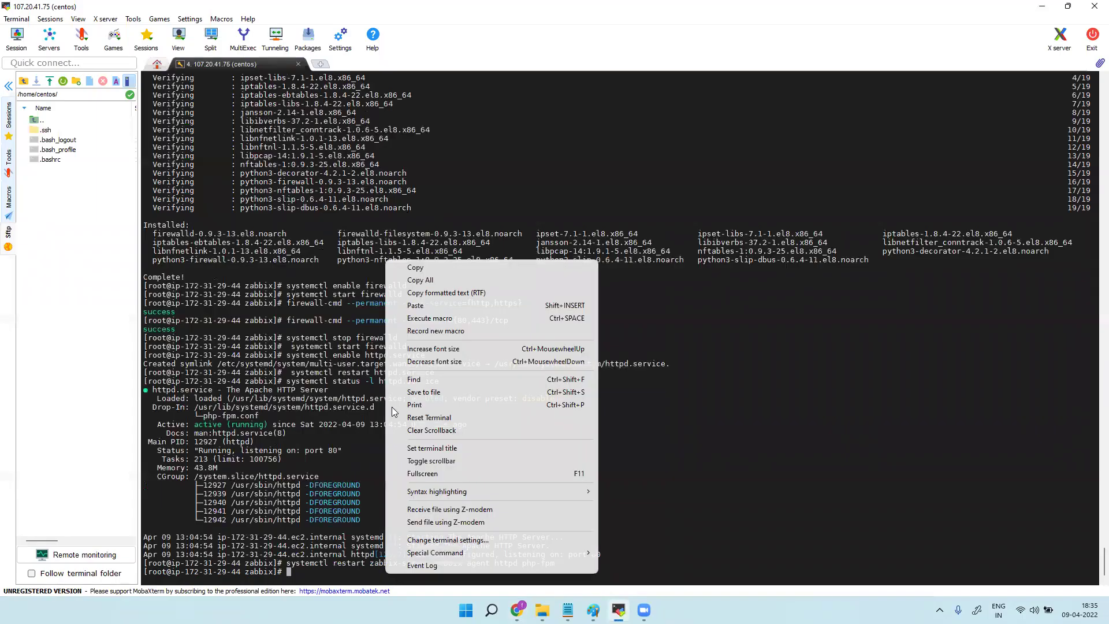
click(421, 305)
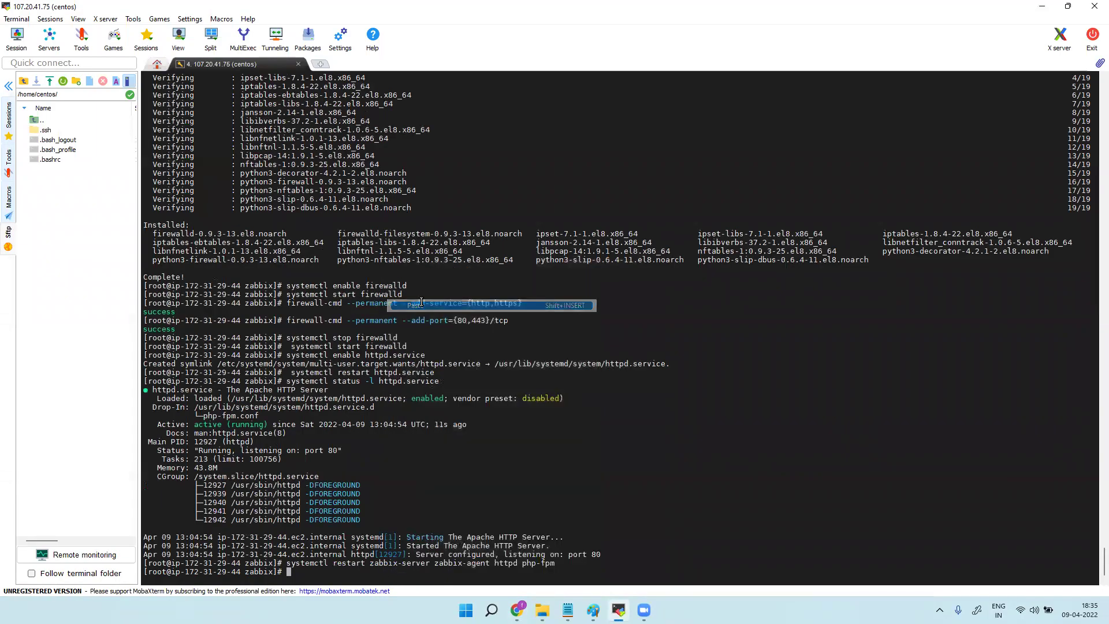
key(Return)
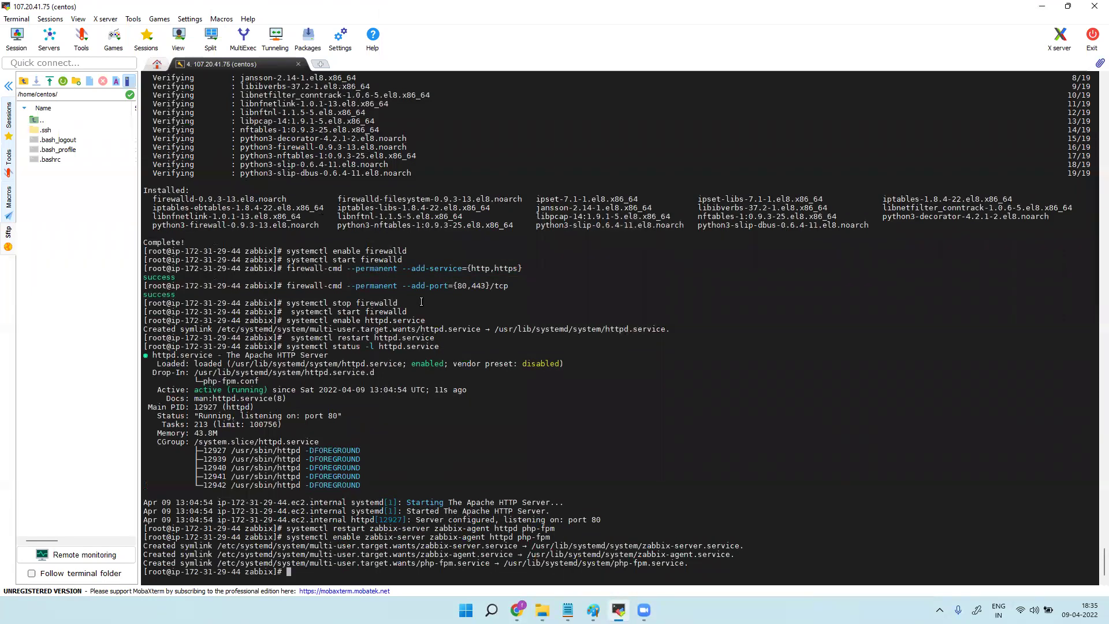
click(517, 610)
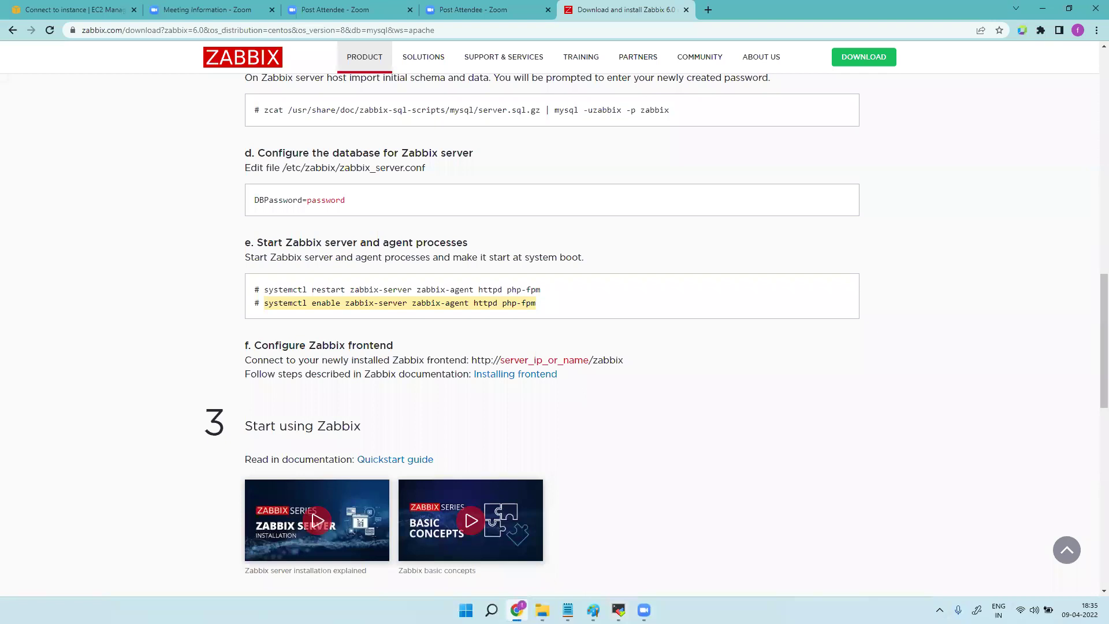
drag(472, 360, 619, 360)
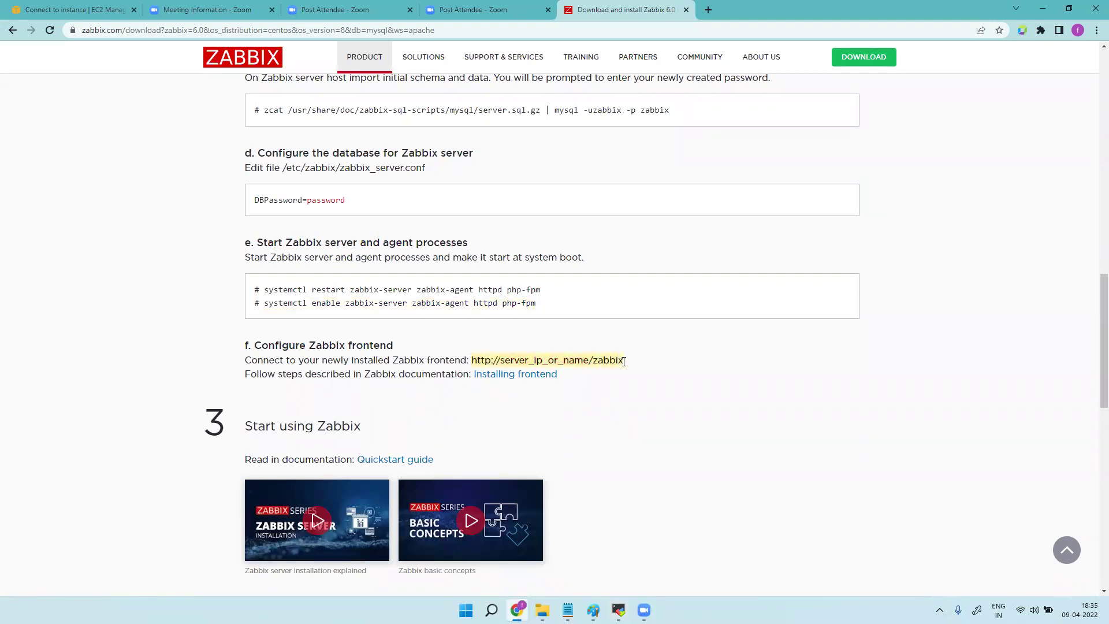
Load the frontend URL in a new tab with server_ip_or_name replaced by 107.20.41.75.
click(709, 13)
click(656, 30)
key(ctrl+v)
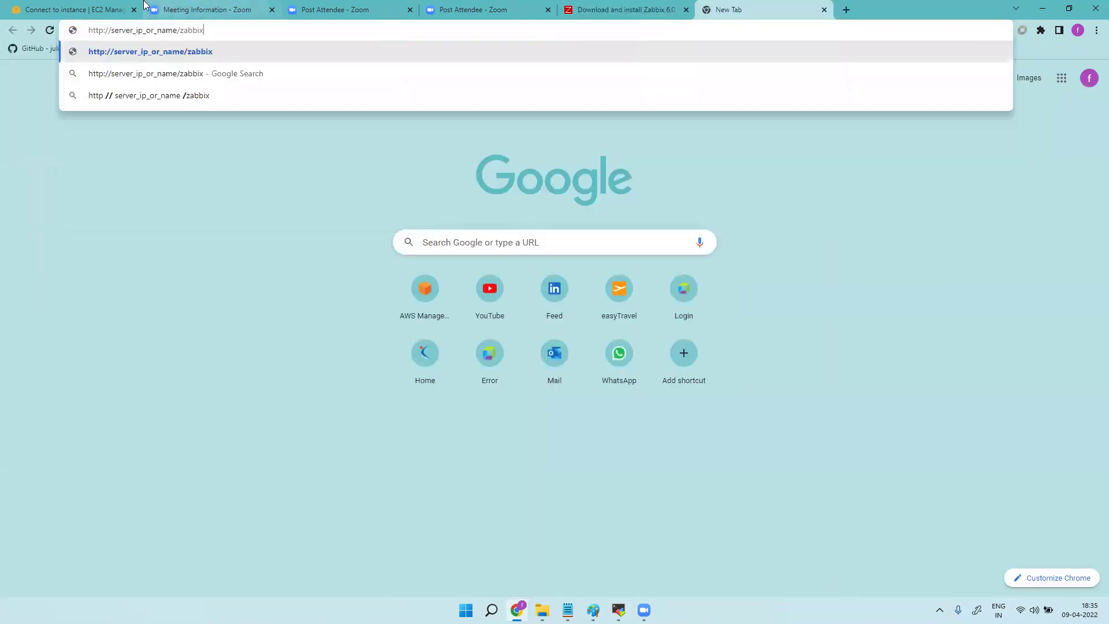
click(84, 6)
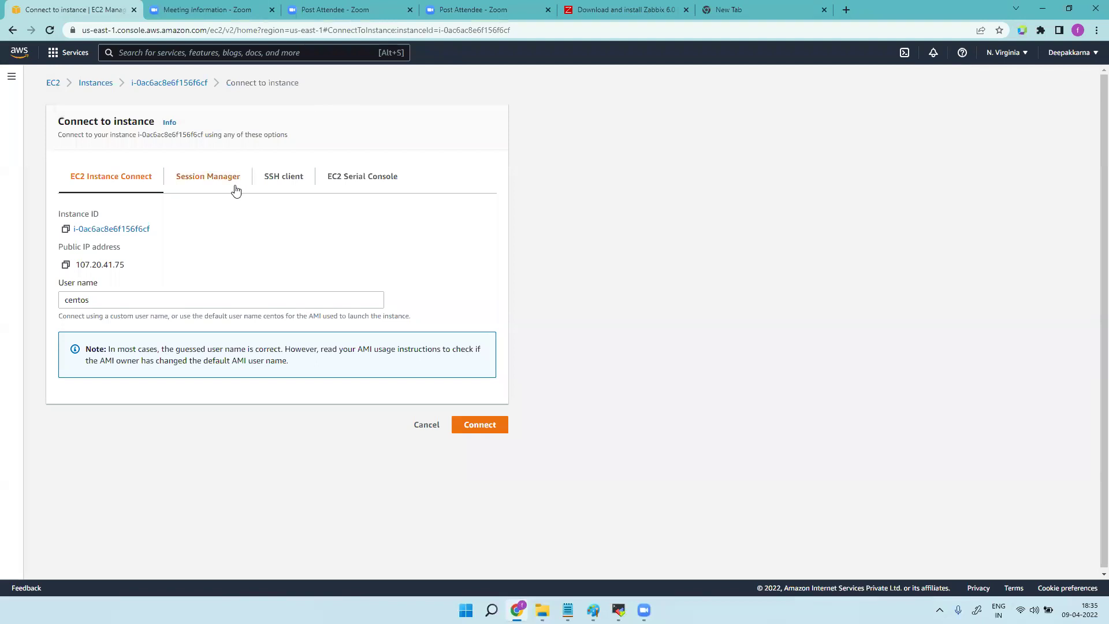
click(65, 264)
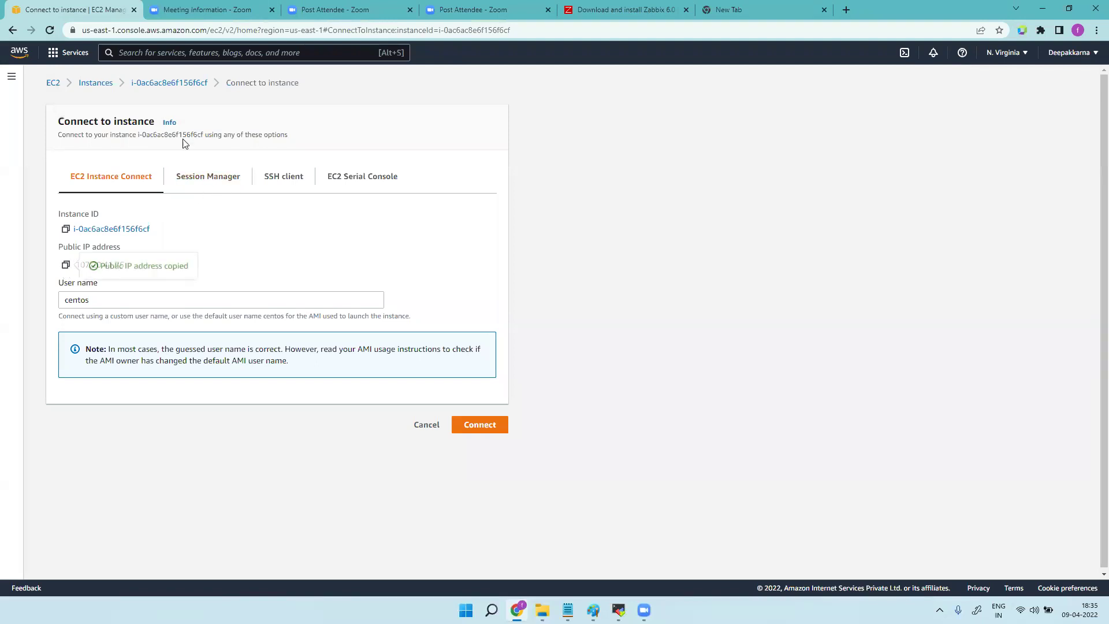
click(699, 17)
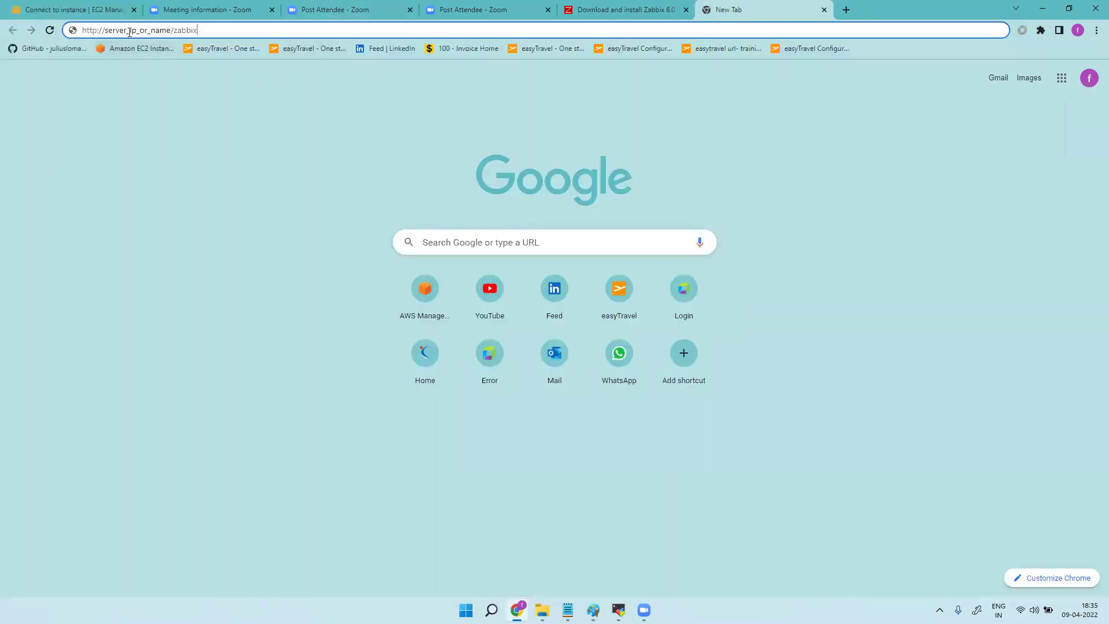
drag(104, 30, 170, 31)
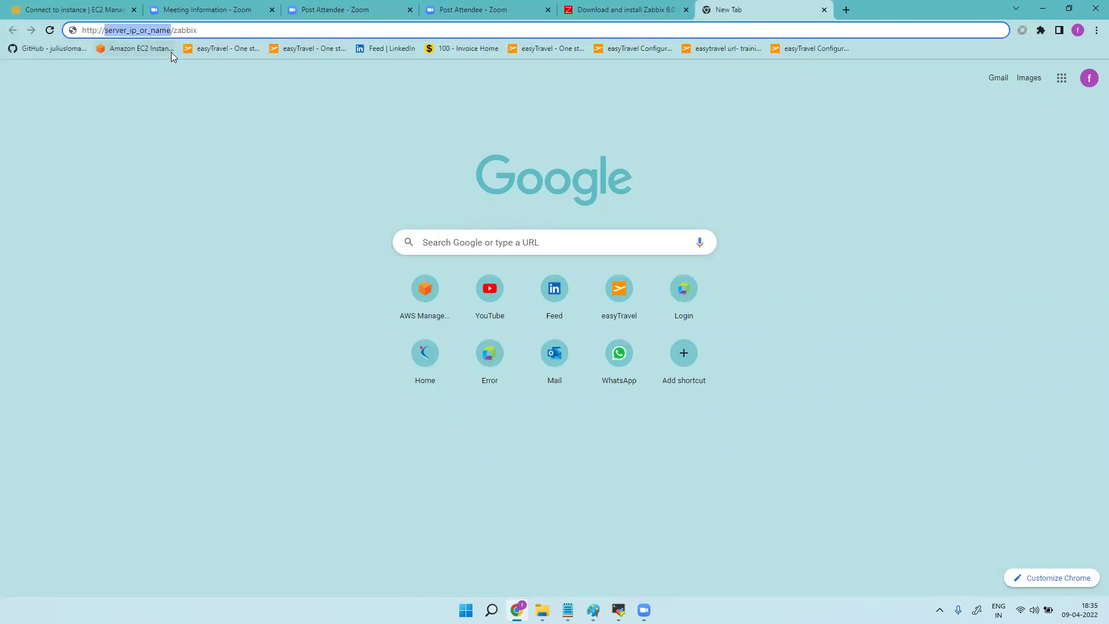
key(ctrl+v)
click(171, 53)
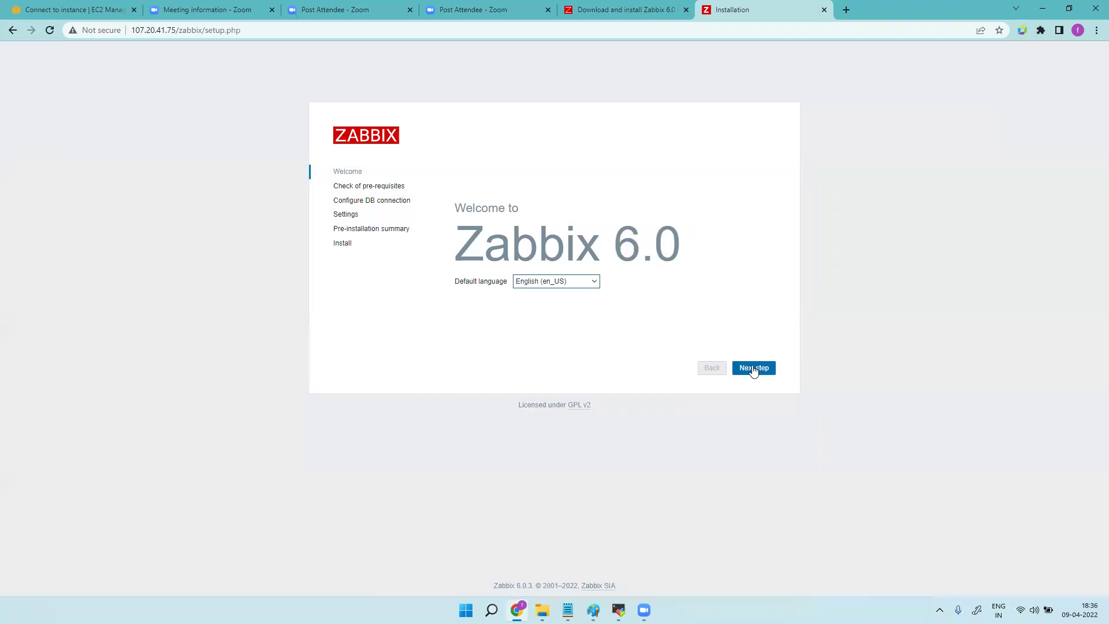
Pass the prerequisites check and connect to the MySQL database with the zabbix DB password.
click(754, 369)
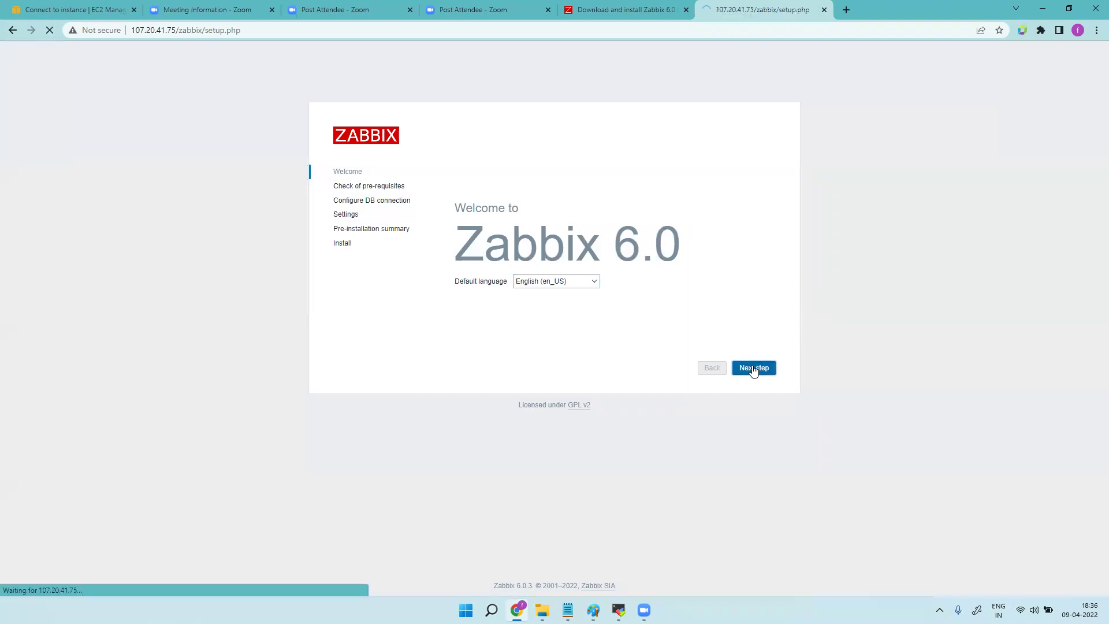
click(754, 370)
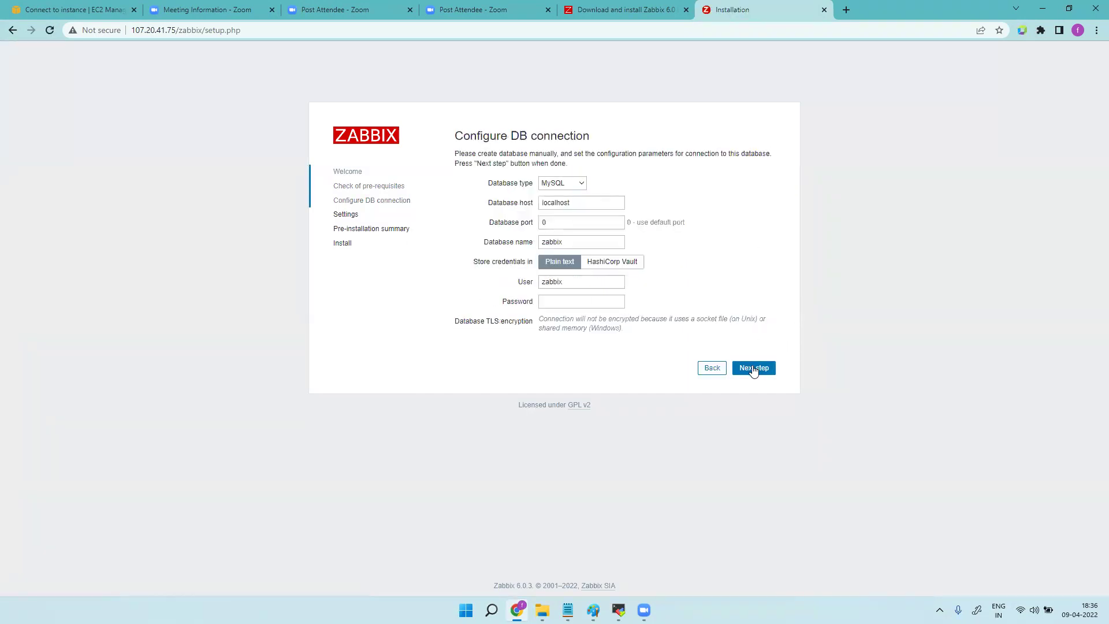
click(584, 185)
click(580, 200)
click(566, 301)
text(passwor)
click(754, 368)
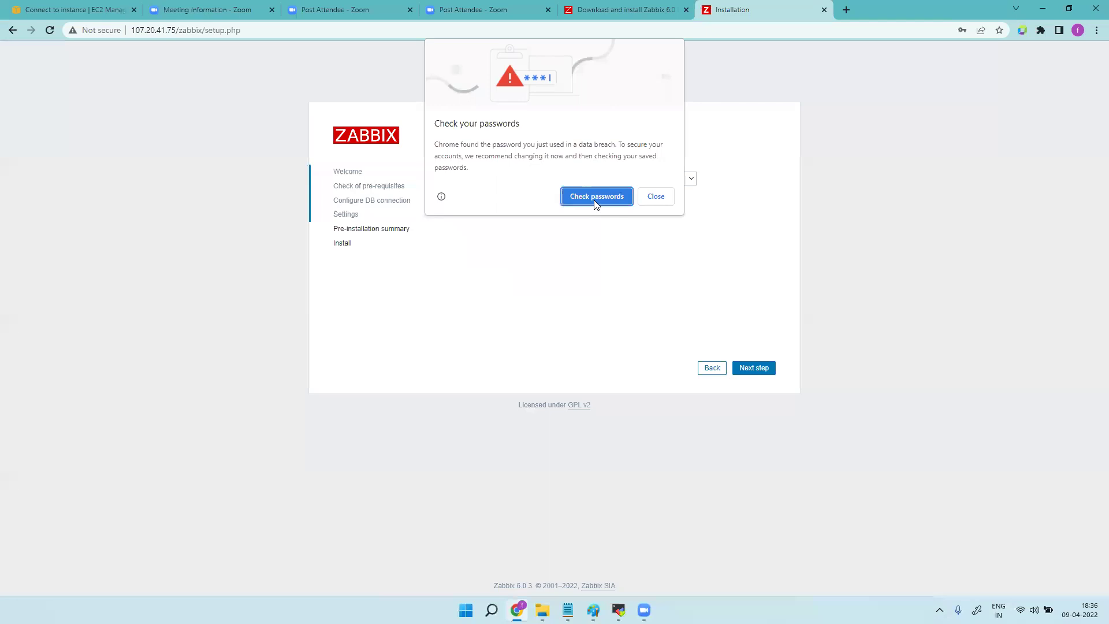
Set the Zabbix server name to the EC2 public IP 107.20.41.75, then install and finish.
click(656, 196)
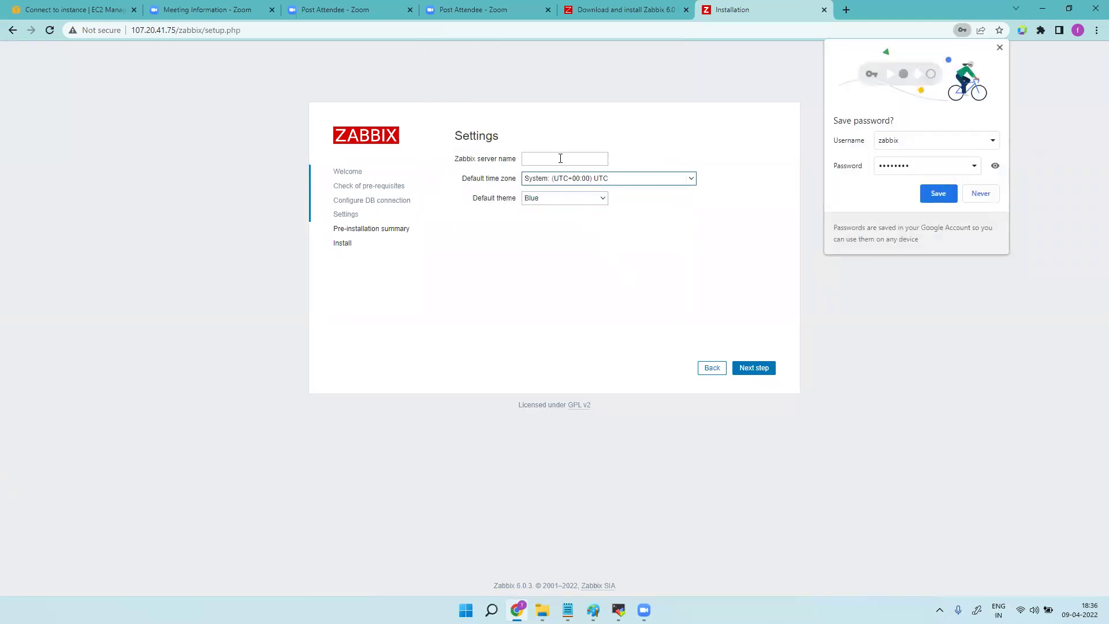
click(75, 9)
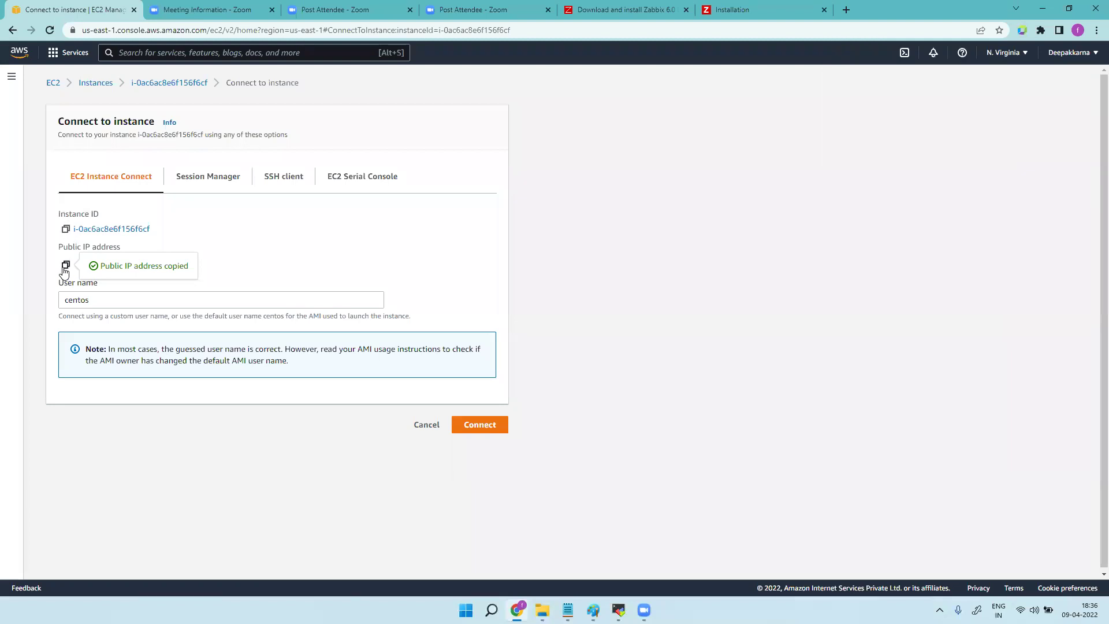
click(751, 9)
click(535, 159)
key(ctrl+v)
click(754, 370)
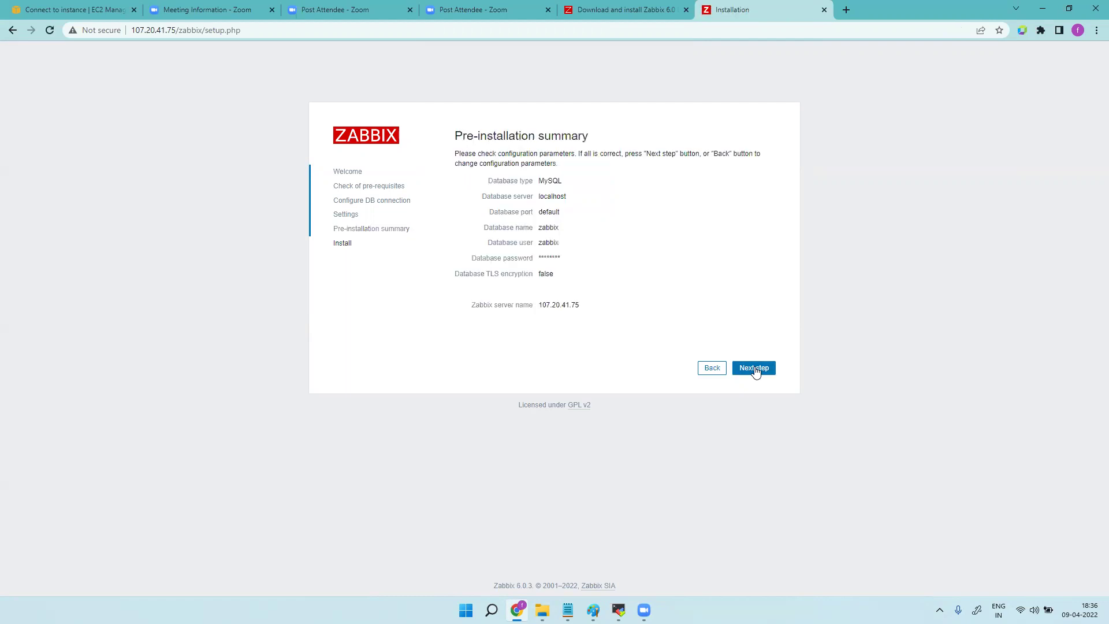
click(754, 368)
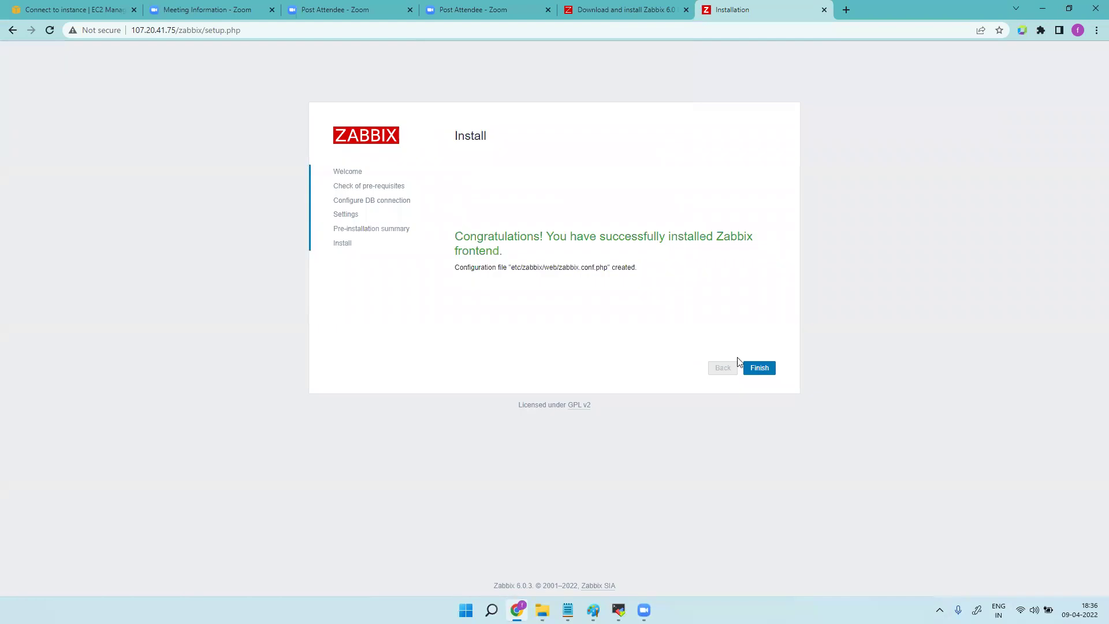
click(761, 369)
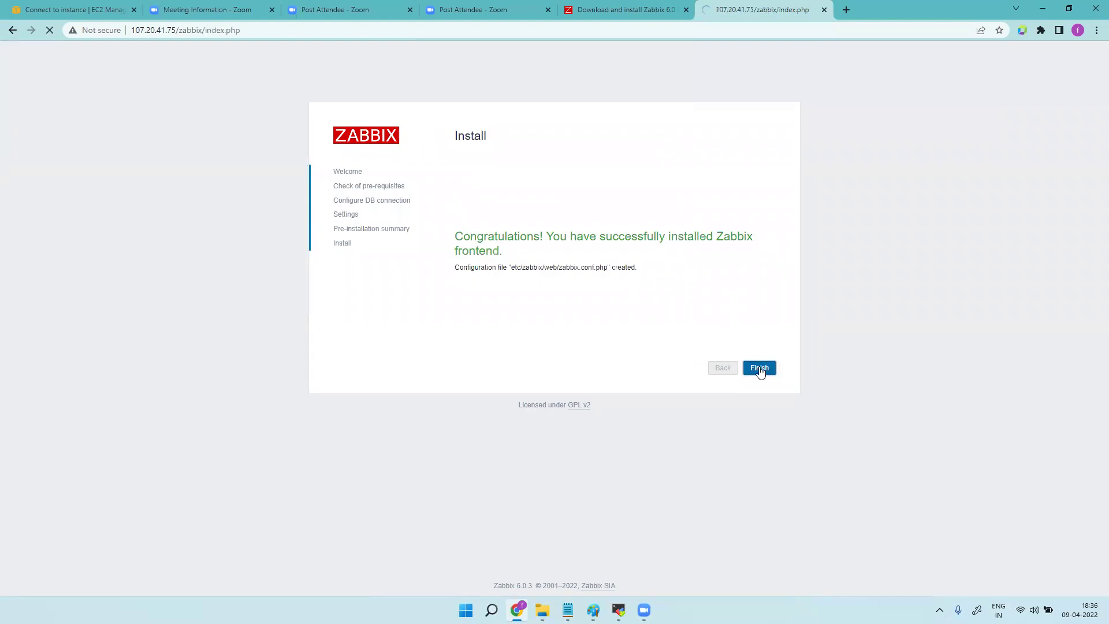
Sign in as the default Admin user with its password, declining Chrome's save-password prompt.
click(511, 182)
text(Admin)
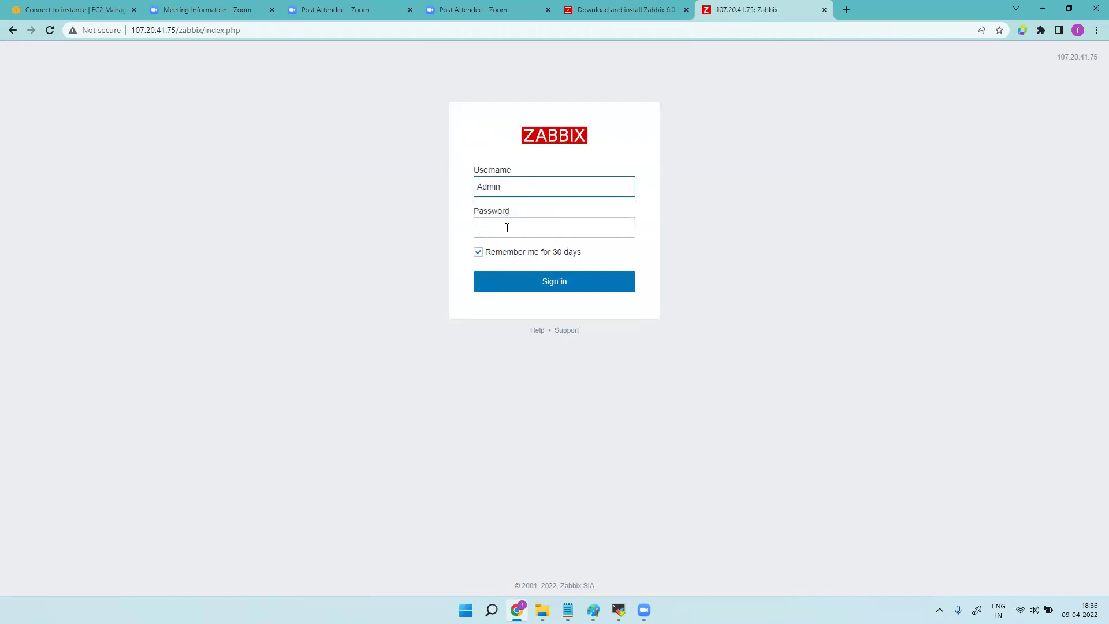
click(507, 228)
text(zabbi)
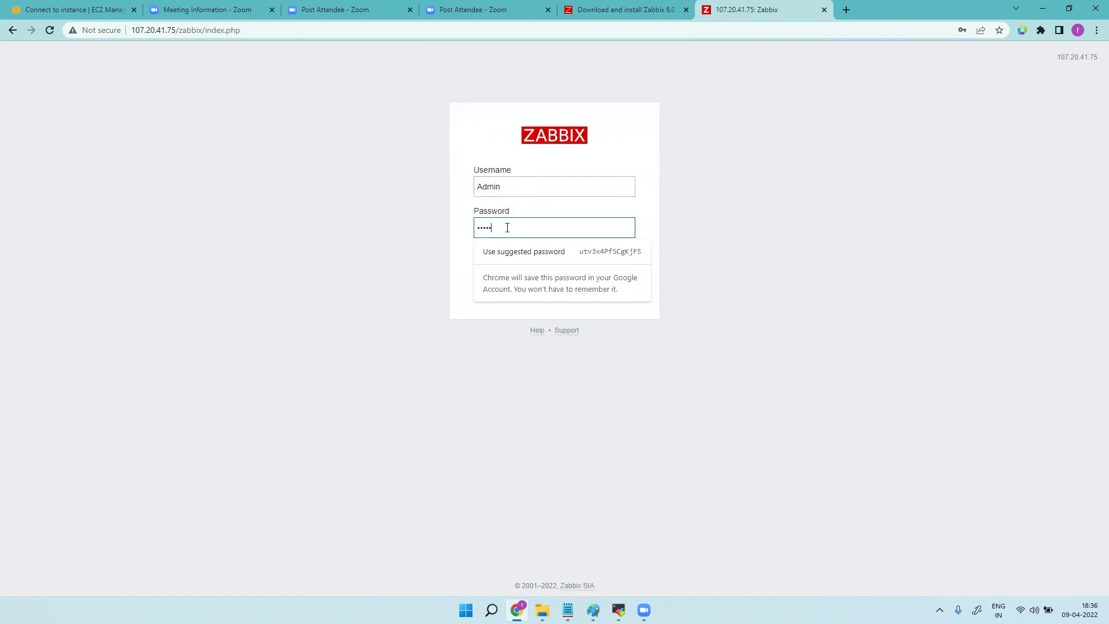
text(x)
key(Return)
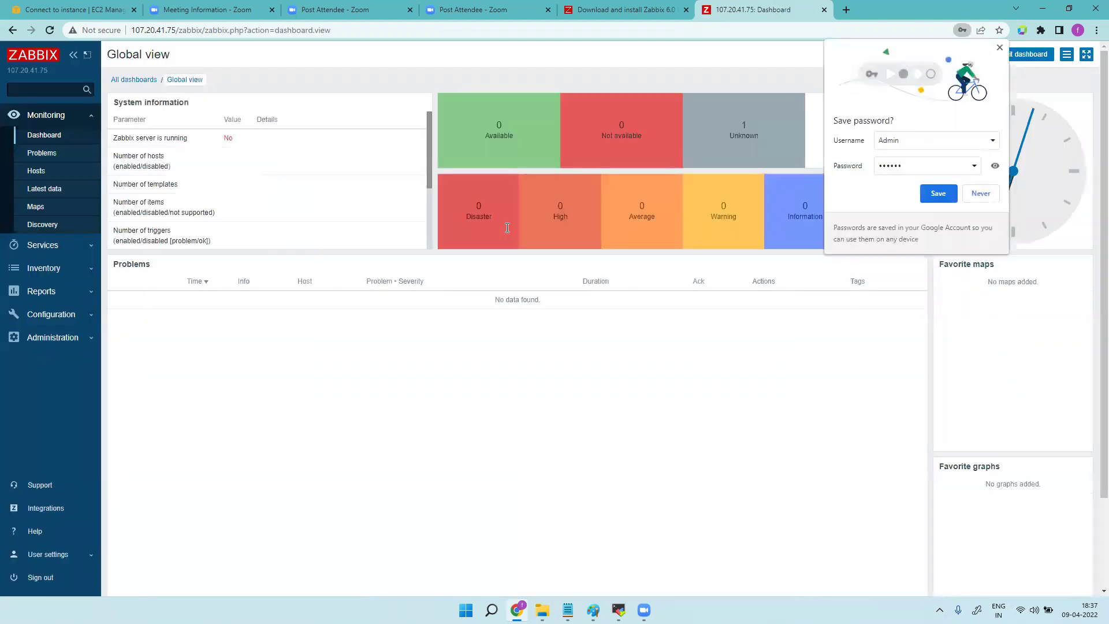
click(981, 194)
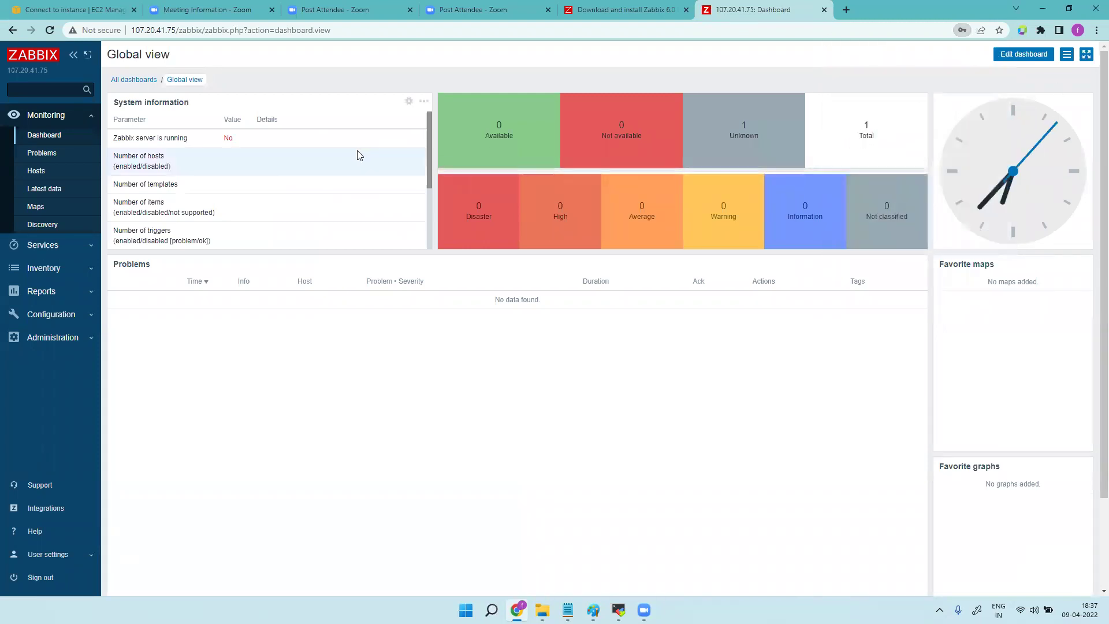
Scroll System information to the unsupported MariaDB 10.03.28 version error and inspect it.
scroll(232, 174, down, 2)
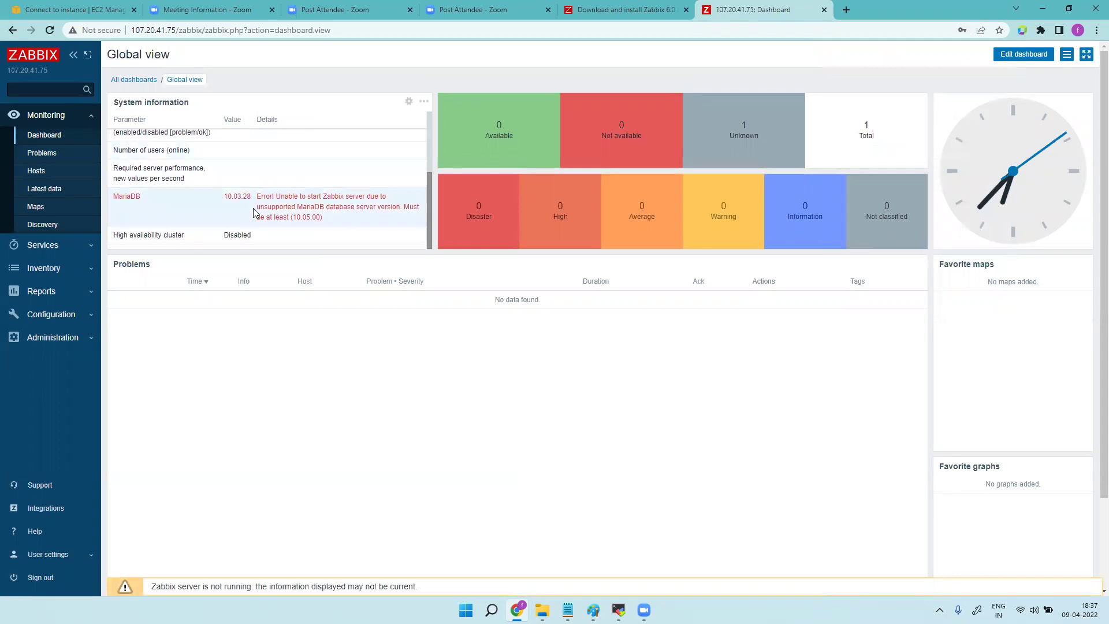
mouse_move(224, 196)
mouse_down()
mouse_move(366, 219)
mouse_move(327, 224)
mouse_move(225, 198)
mouse_up()
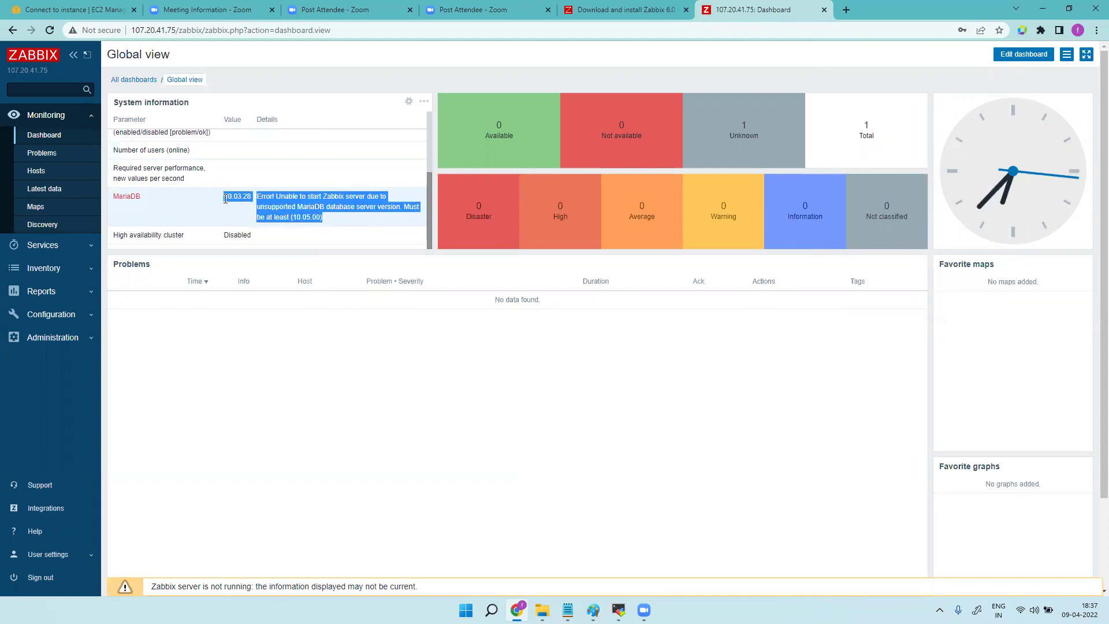
click(323, 219)
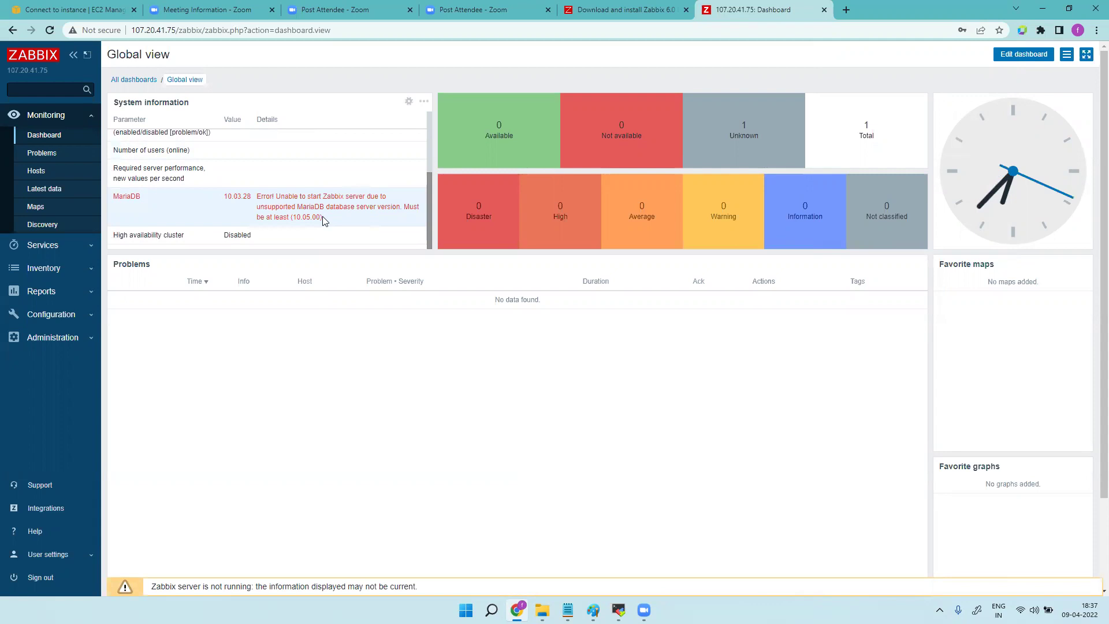
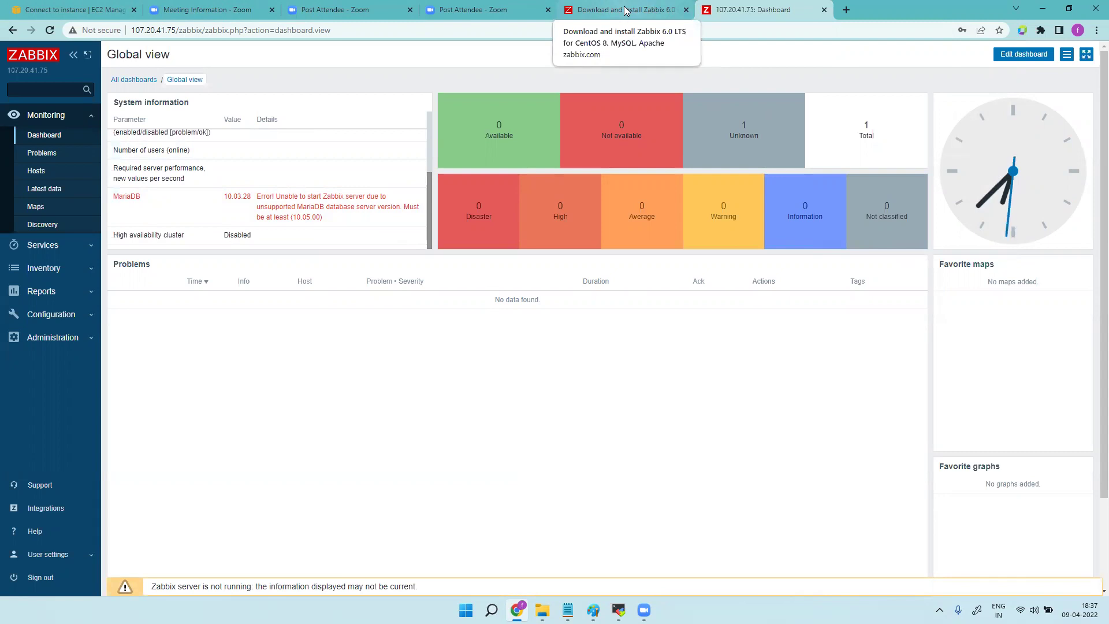
In a new tab, search Google for 'how to upgrade mariadb 10.3 to 10.5'.
click(845, 13)
click(711, 29)
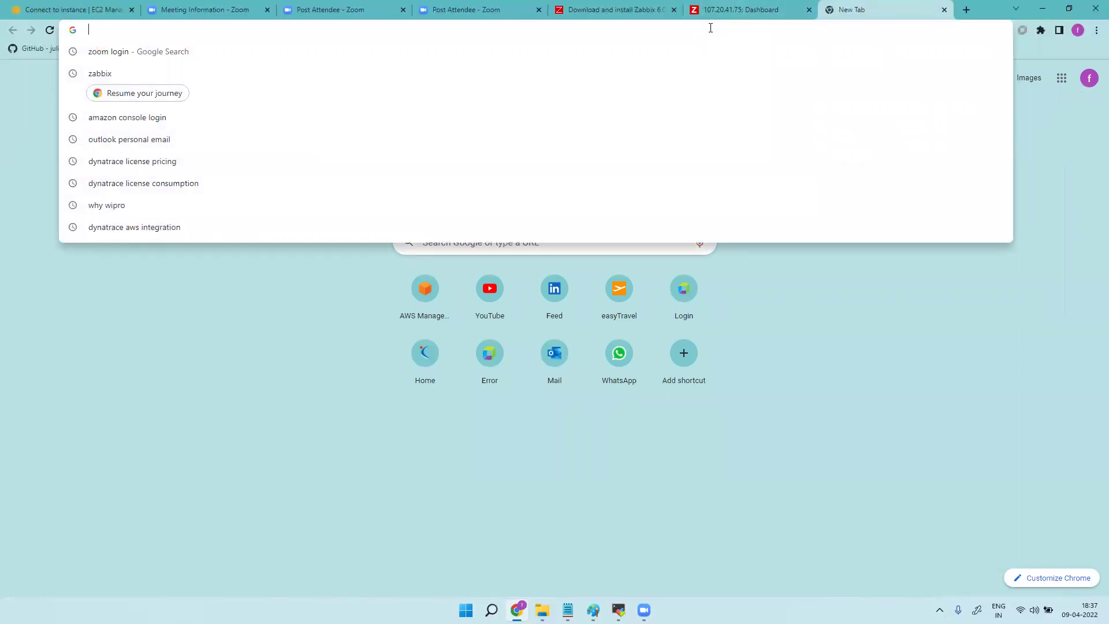
text(how to)
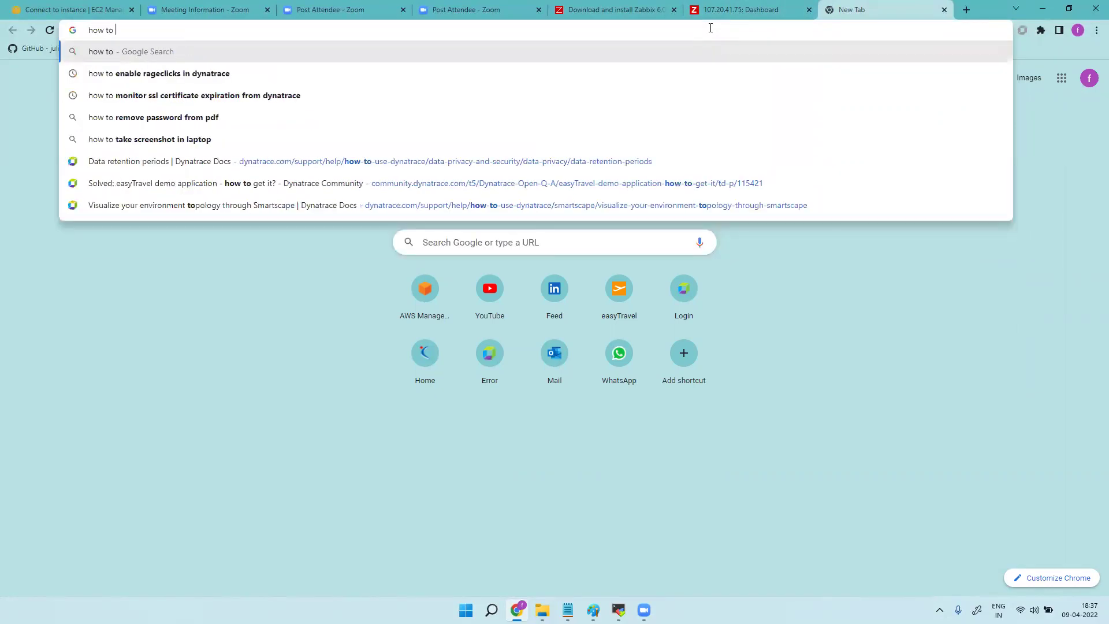
text( up)
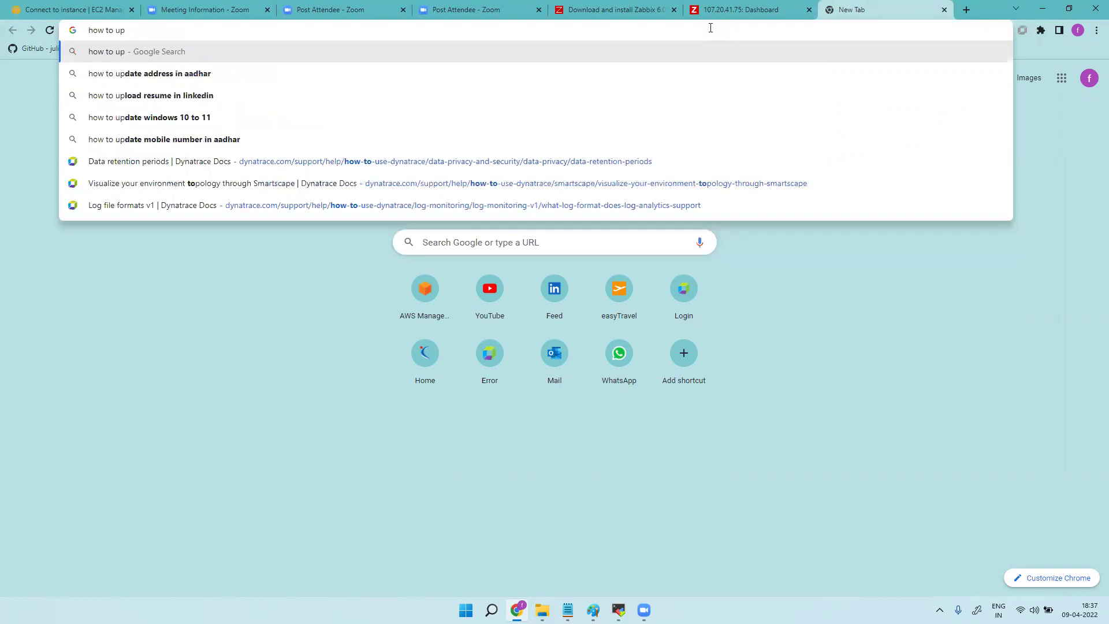
text(grade)
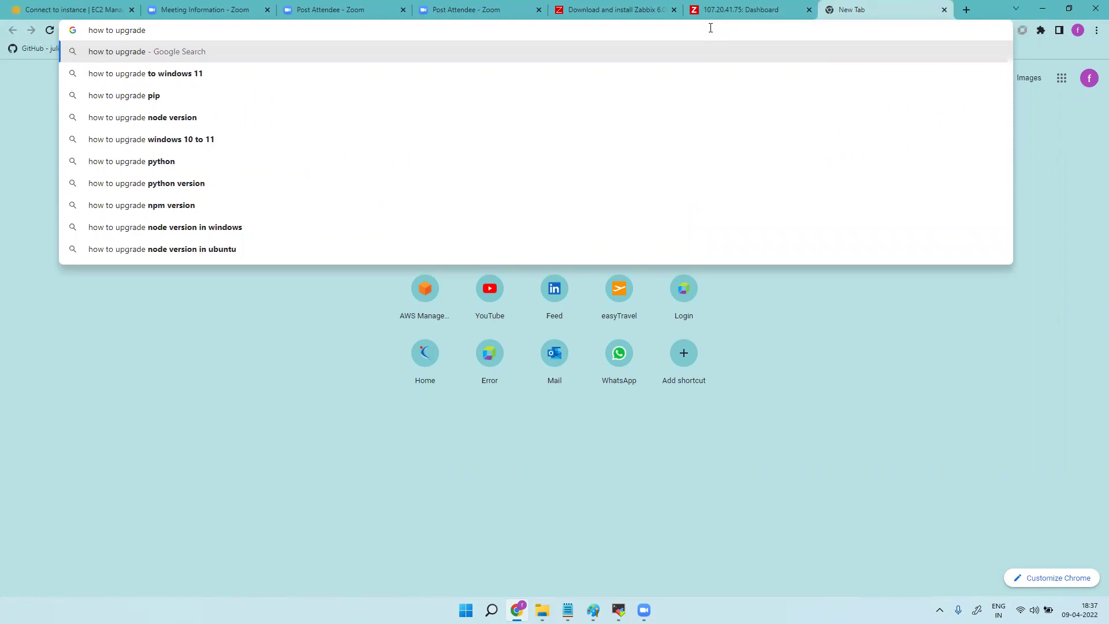
text( mairadb)
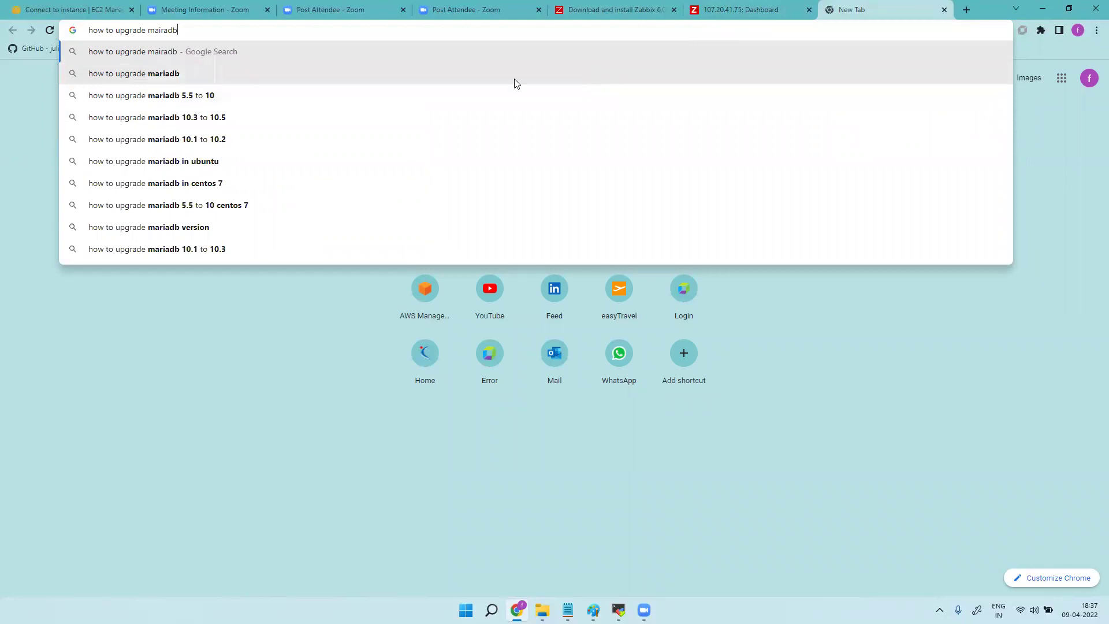
click(242, 117)
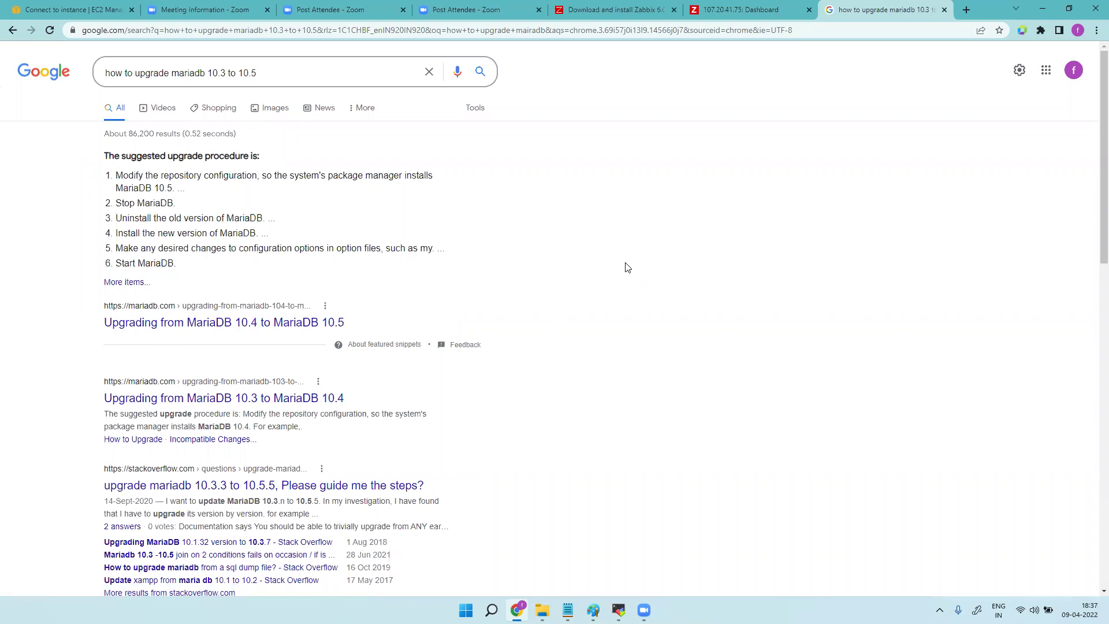
Open the MariaDB.org, Stack Overflow, Red Hat and severalnines upgrade results in new tabs.
right_click(242, 325)
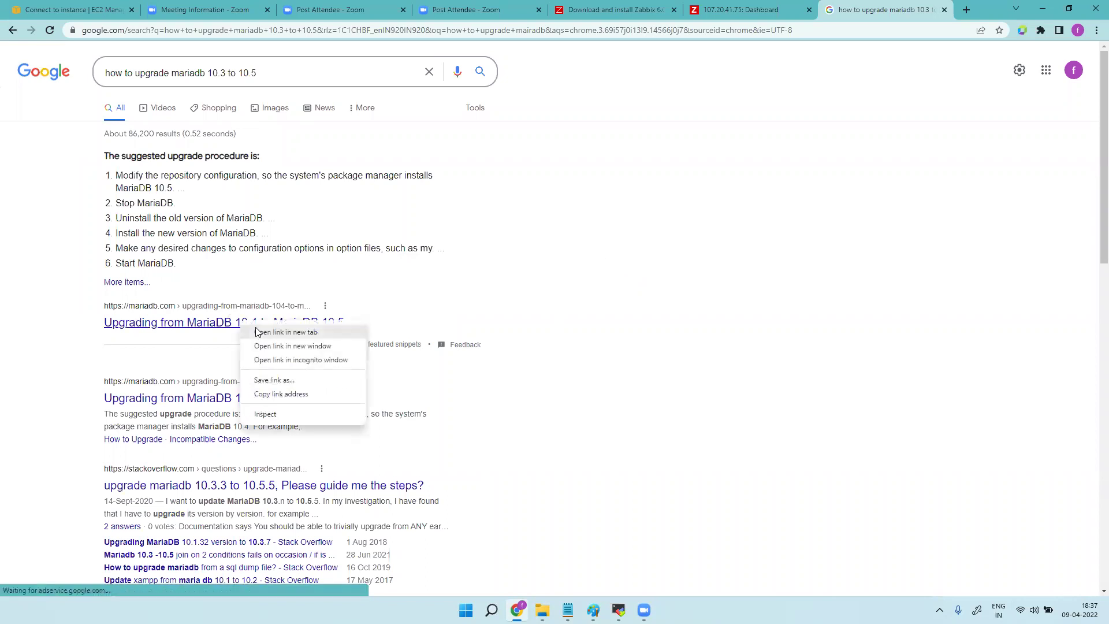
click(272, 332)
scroll(517, 346, down, 5)
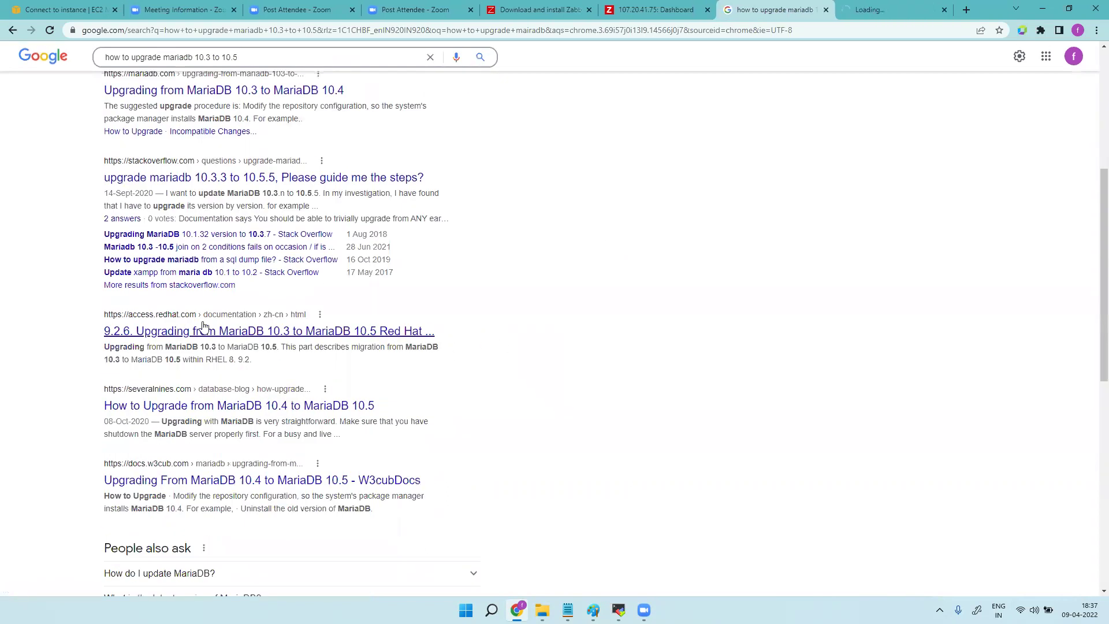
right_click(238, 182)
click(257, 191)
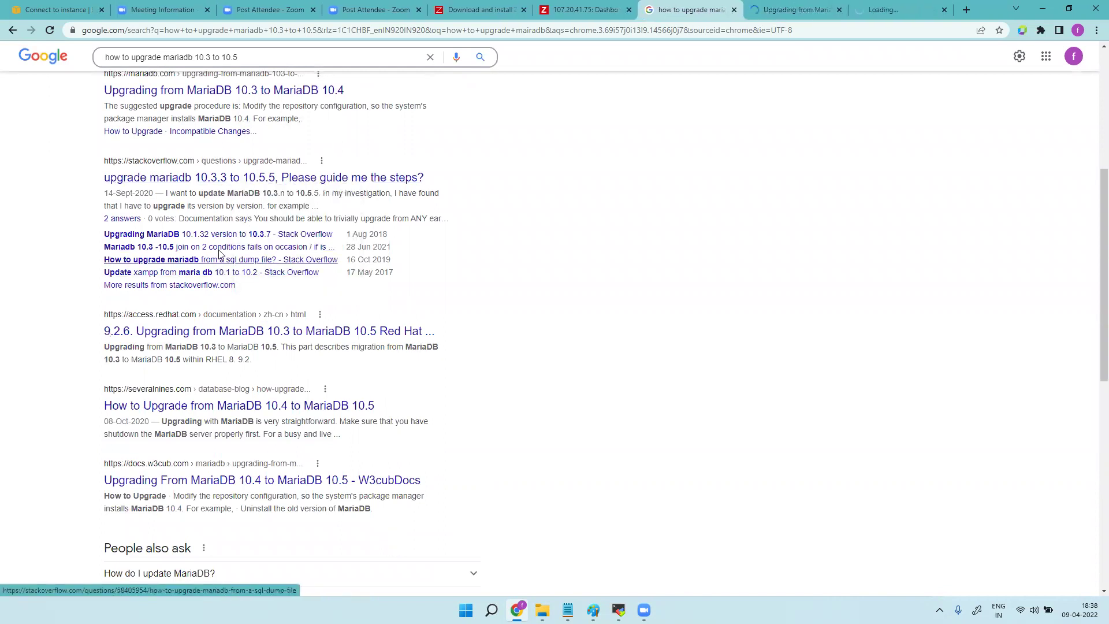
right_click(227, 333)
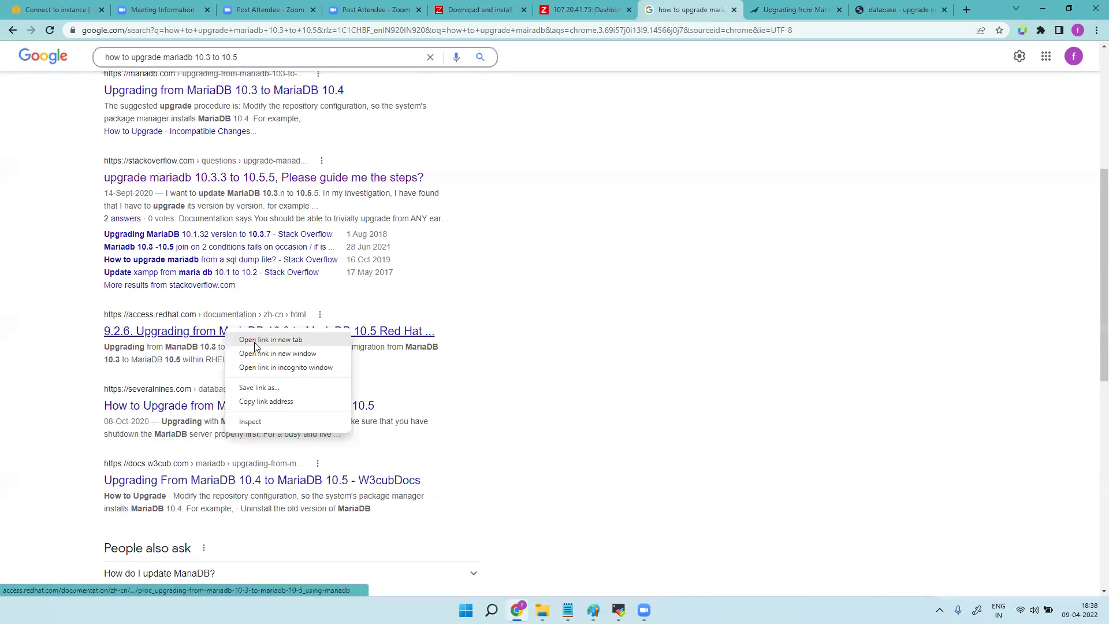
click(254, 341)
right_click(237, 406)
click(258, 414)
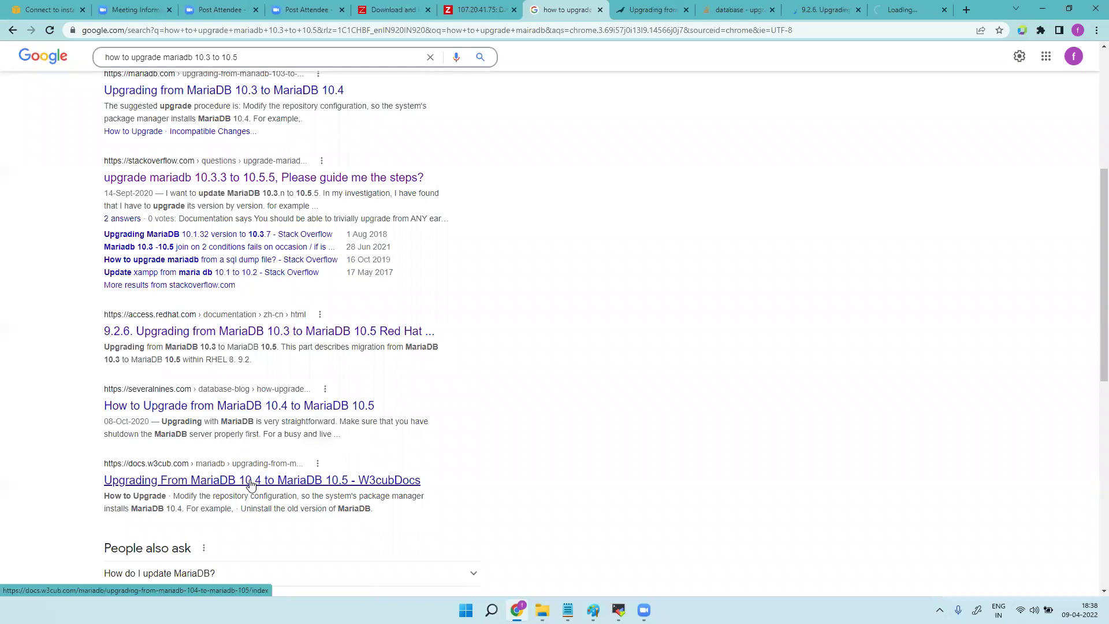
Skim through the MariaDB.org, Stack Overflow, Red Hat and severalnines guide tabs.
key(ctrl+Tab)
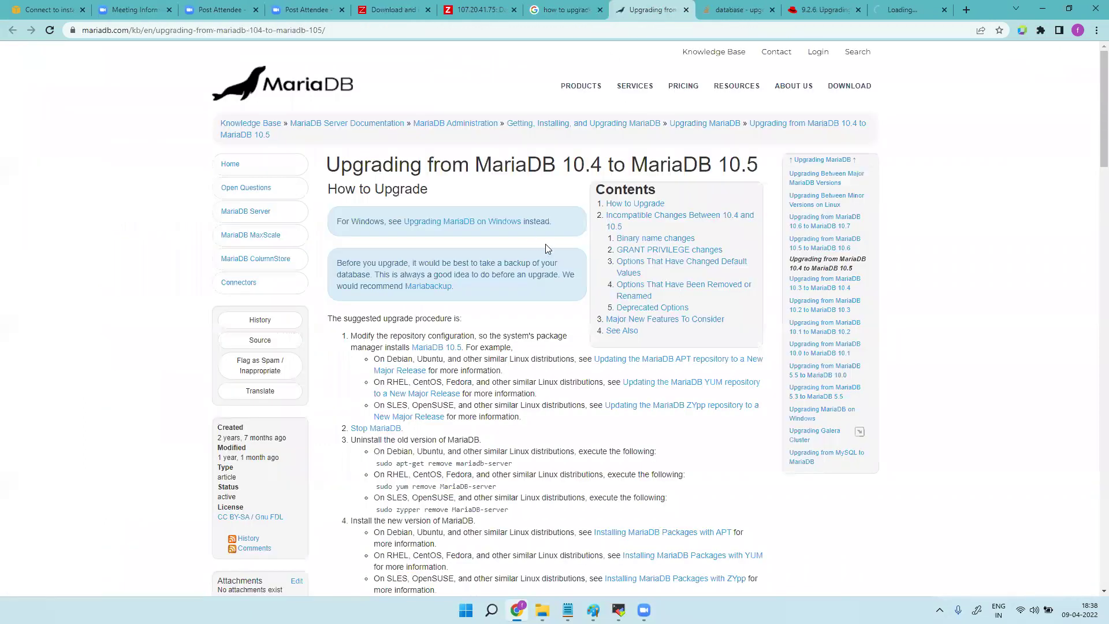
scroll(545, 244, down, 5)
scroll(583, 310, down, 4)
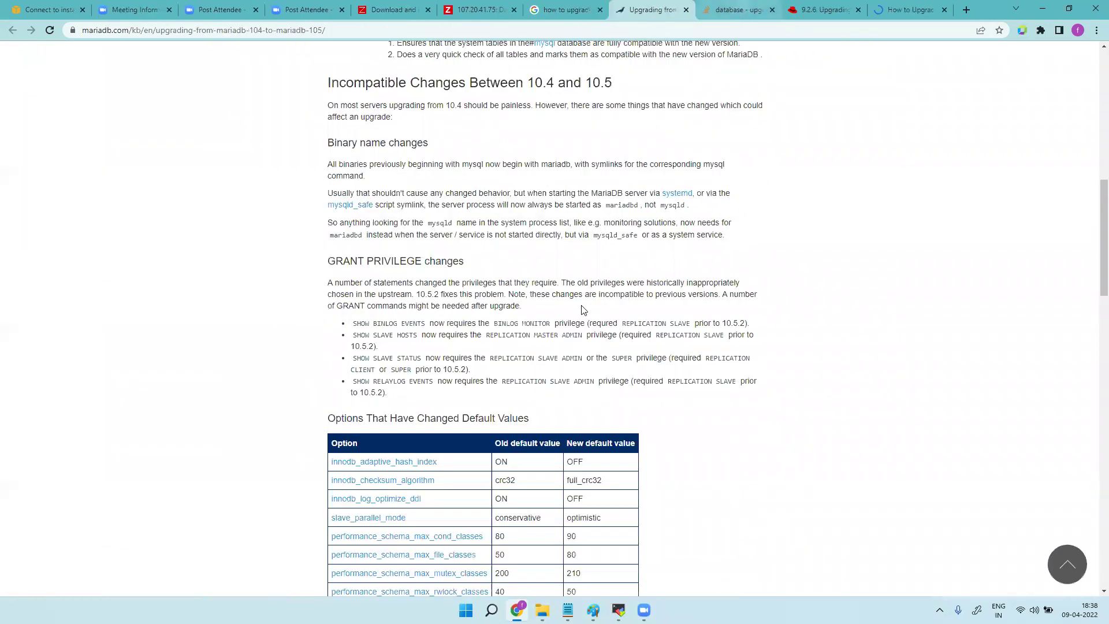
key(ctrl+Tab)
scroll(624, 250, down, 10)
key(ctrl+Tab)
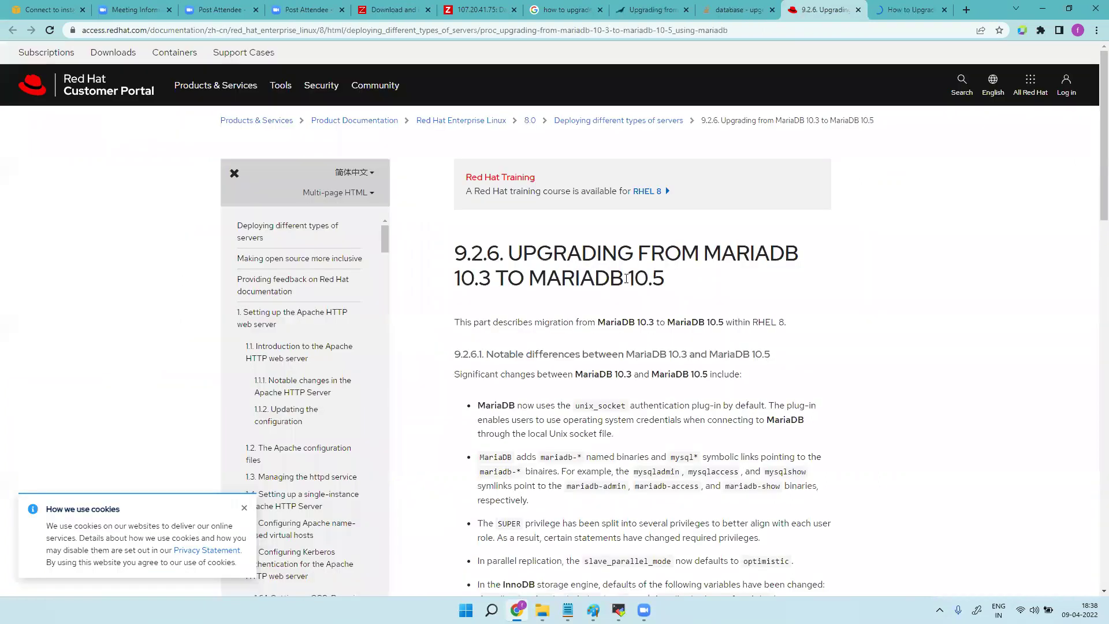
scroll(629, 285, down, 10)
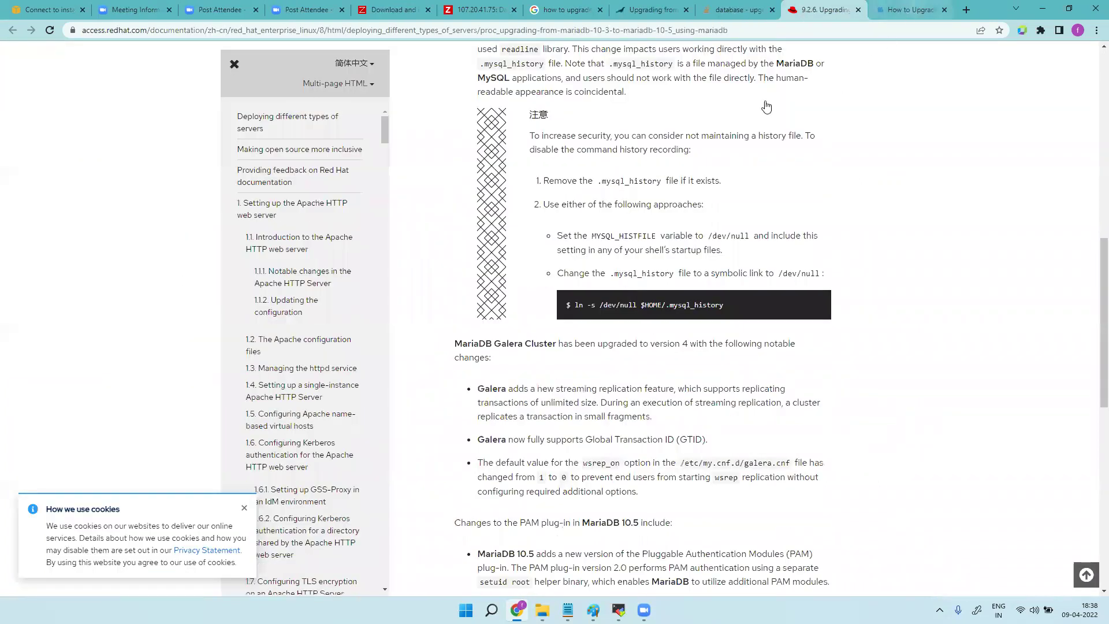
key(ctrl+Tab)
scroll(522, 289, down, 10)
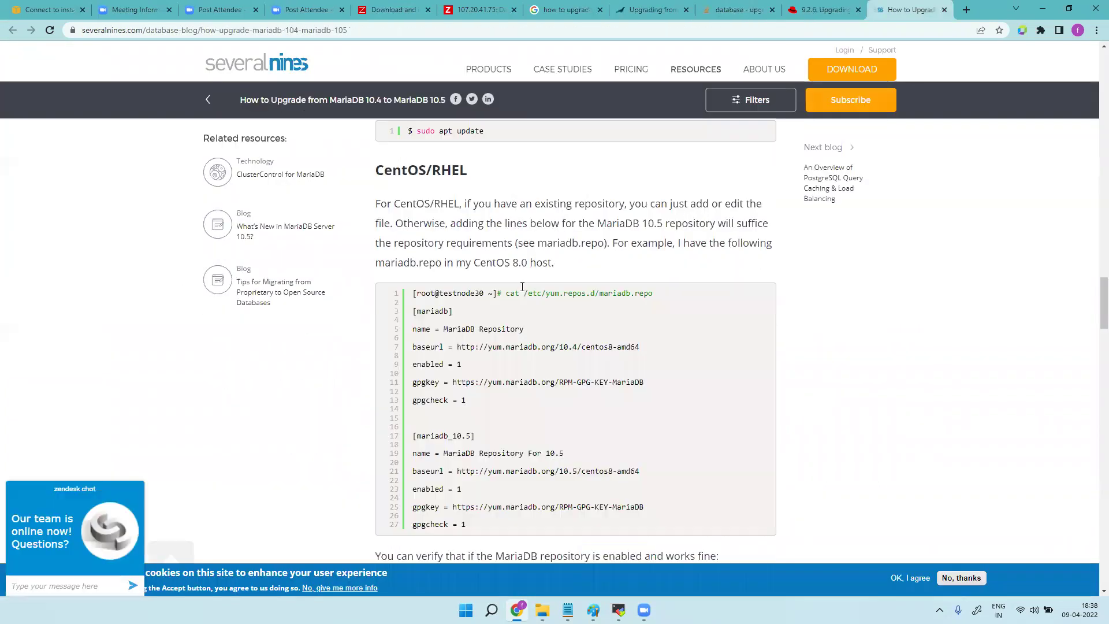
scroll(522, 289, up, 20)
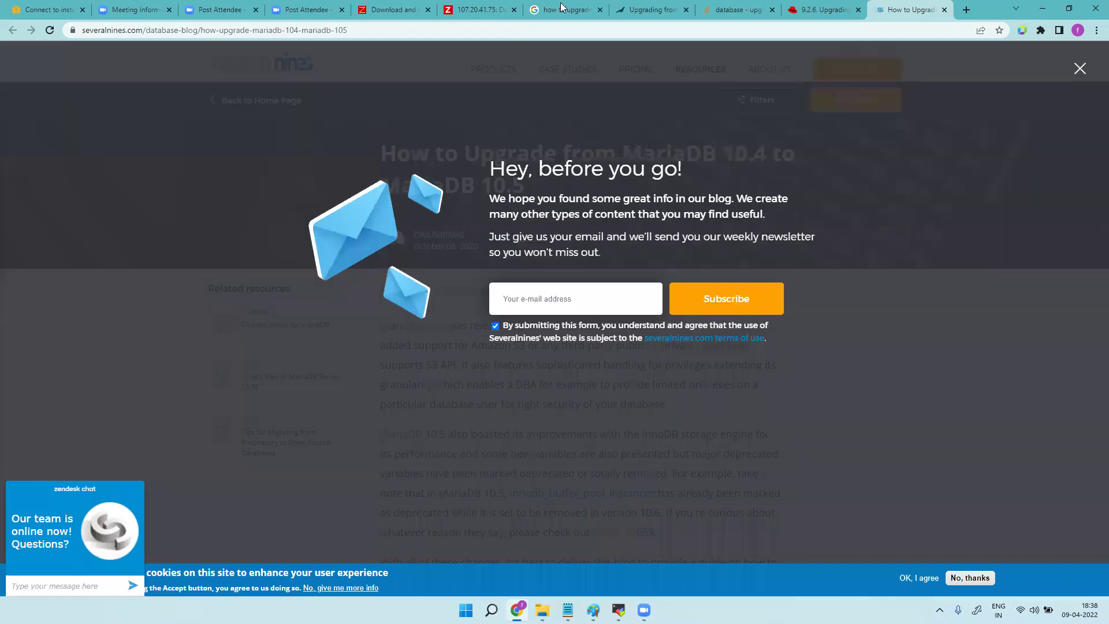
Open the severalnines, W3cubDocs, Debian Stretch and Fosdem results in new tabs, viewing W3cubDocs.
click(556, 12)
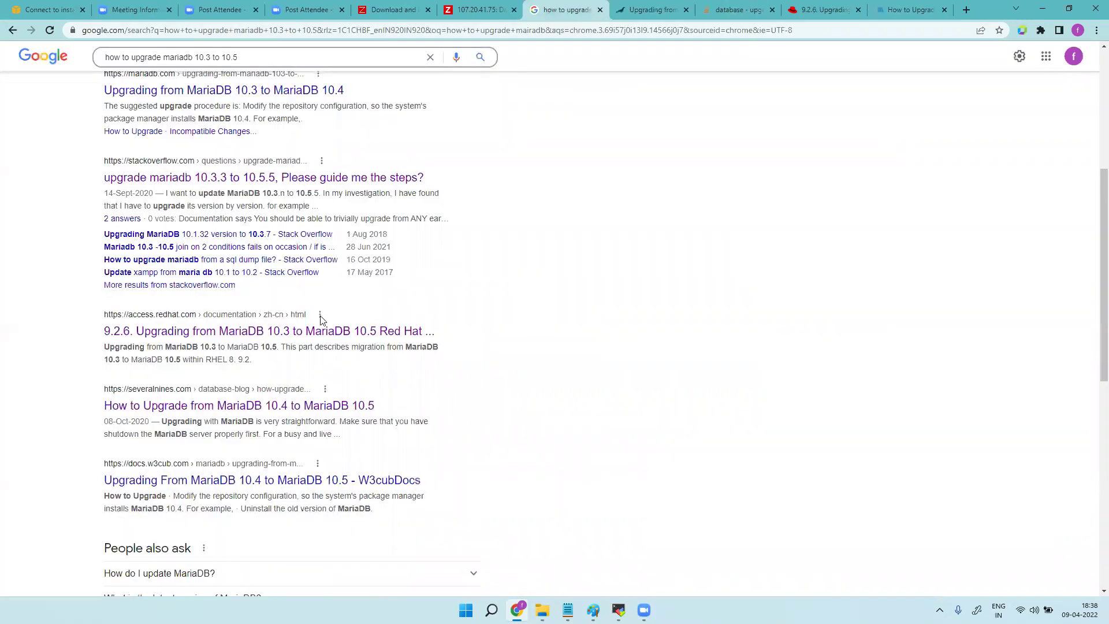
right_click(284, 409)
click(306, 420)
right_click(294, 479)
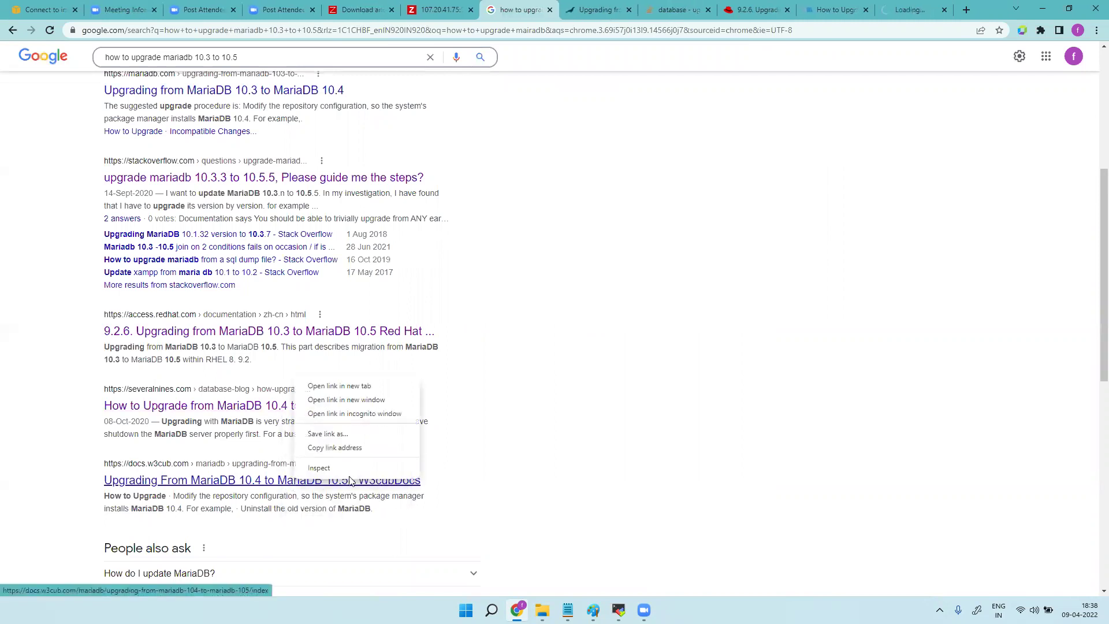
click(370, 384)
scroll(414, 459, down, 5)
right_click(236, 409)
click(253, 435)
right_click(245, 483)
click(315, 391)
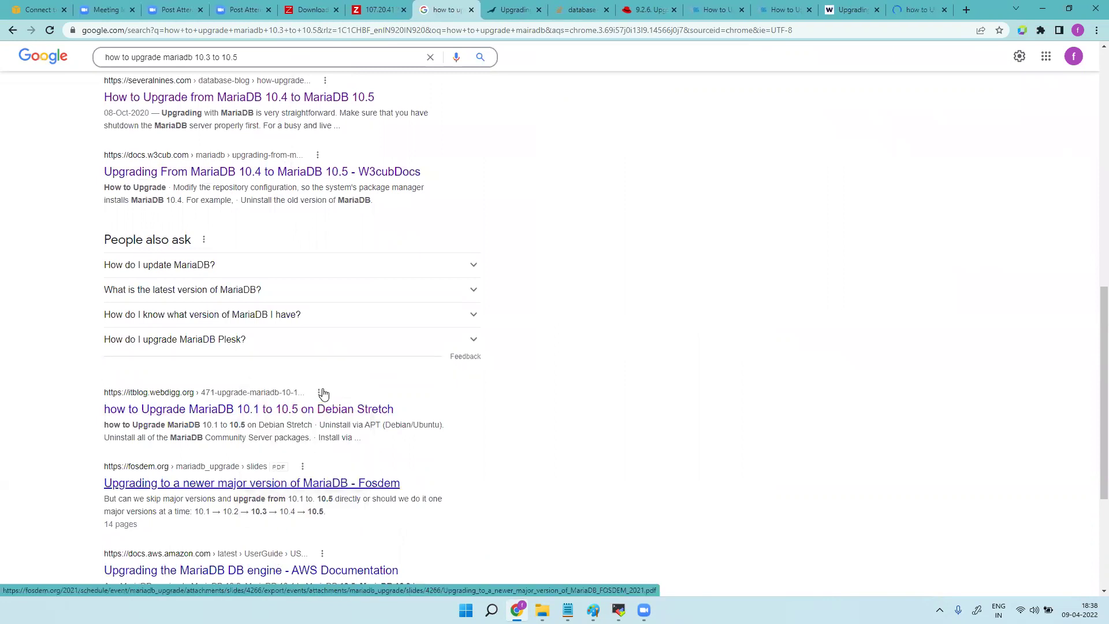
scroll(473, 438, down, 4)
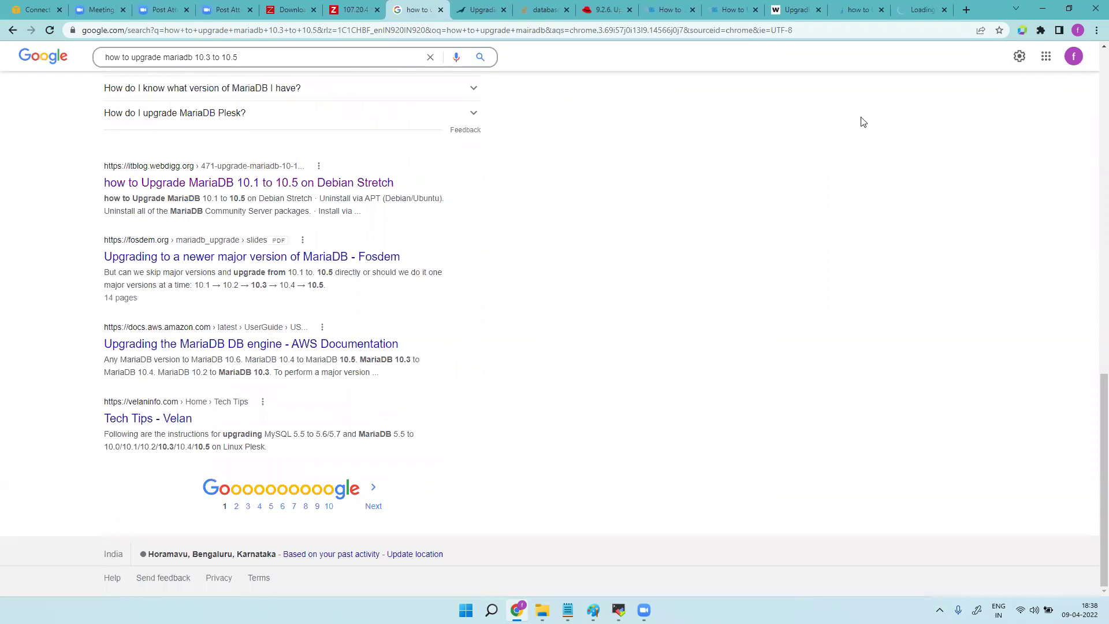
click(790, 18)
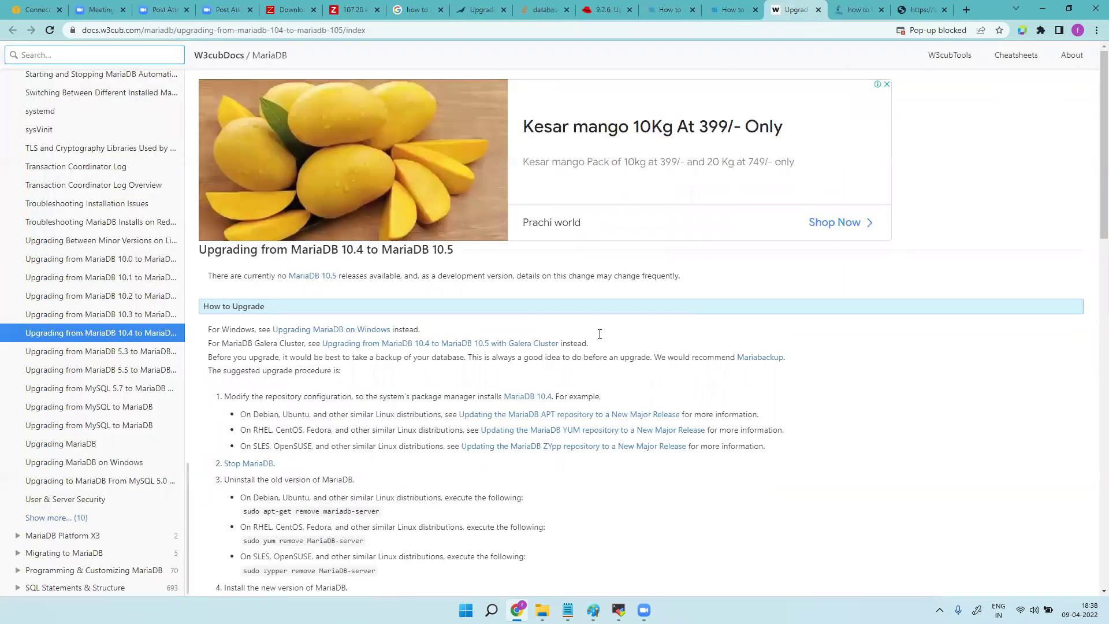
Read through the W3cubDocs guide, Debian Stretch article and Fosdem slides.
scroll(601, 338, down, 15)
click(855, 10)
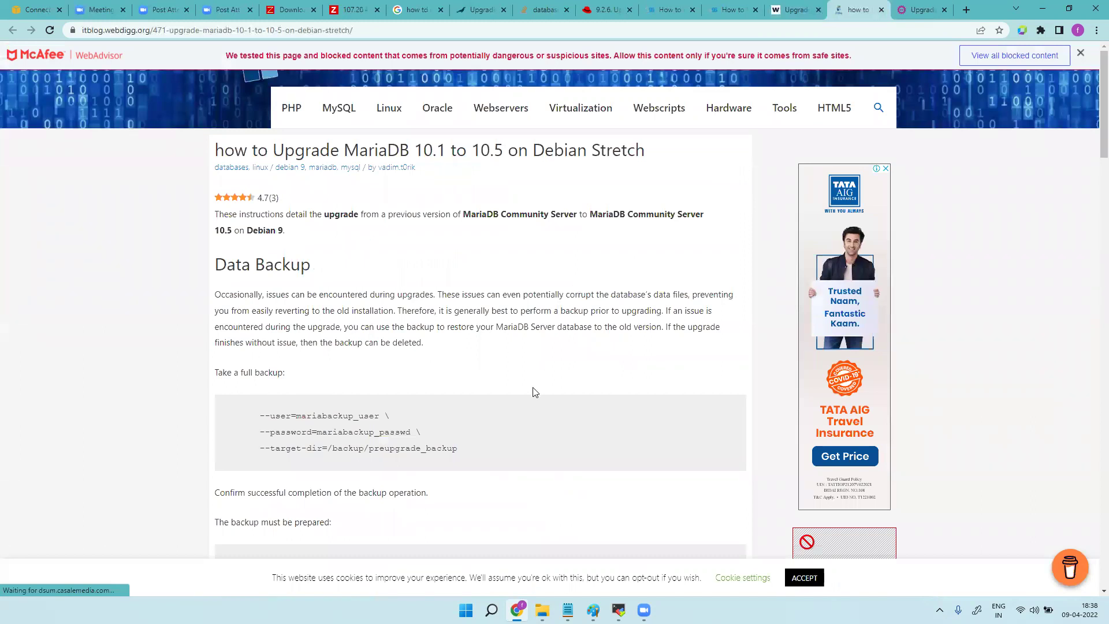
scroll(533, 392, down, 20)
scroll(536, 394, down, 8)
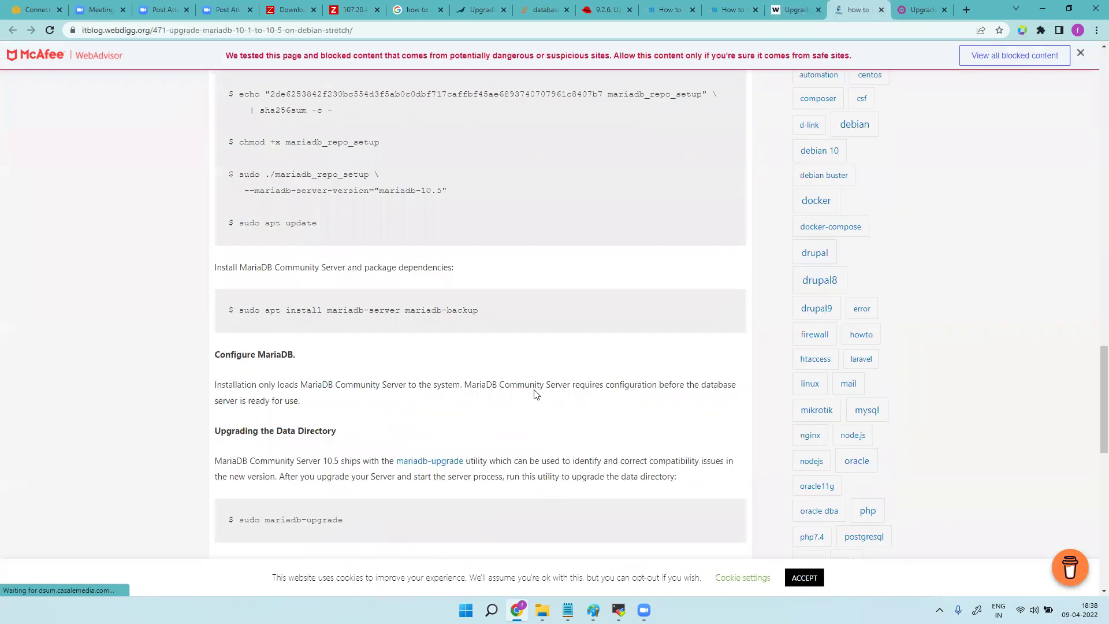
scroll(536, 394, down, 10)
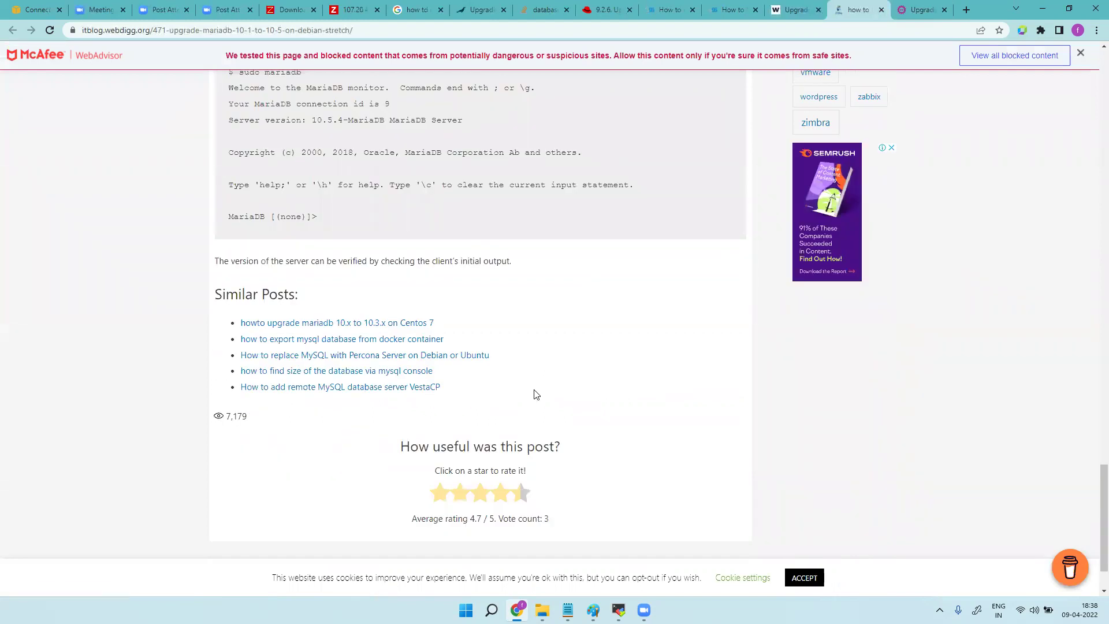
scroll(570, 374, up, 18)
click(924, 10)
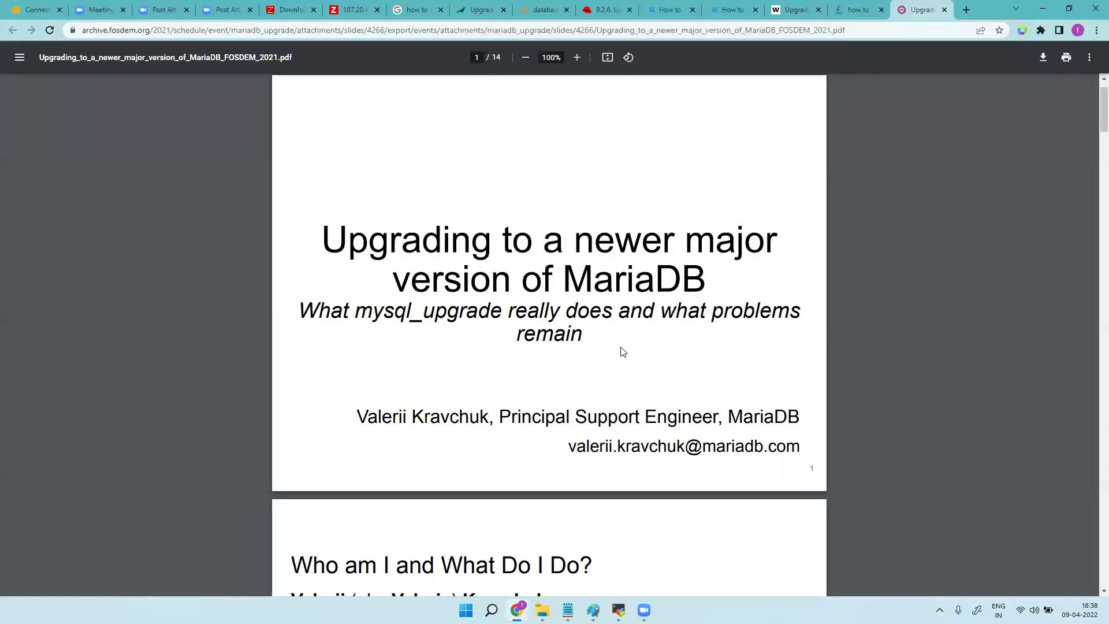
scroll(621, 347, down, 15)
Close all the MariaDB upgrade tabs and the search results, back to the Zabbix dashboard.
click(945, 10)
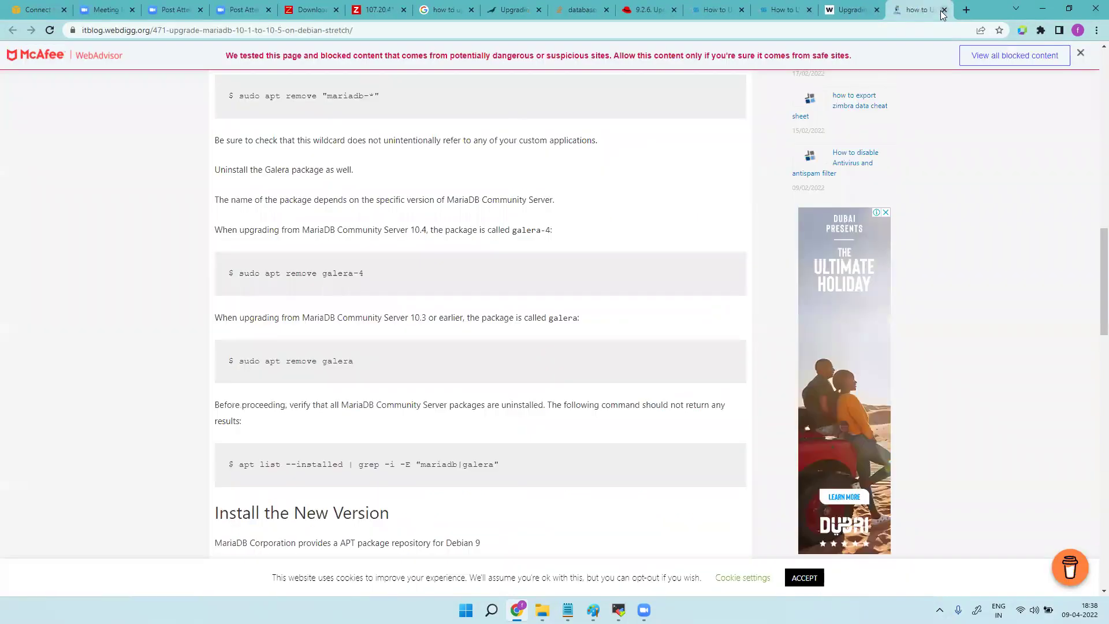
click(945, 9)
click(926, 10)
click(921, 10)
click(921, 10)
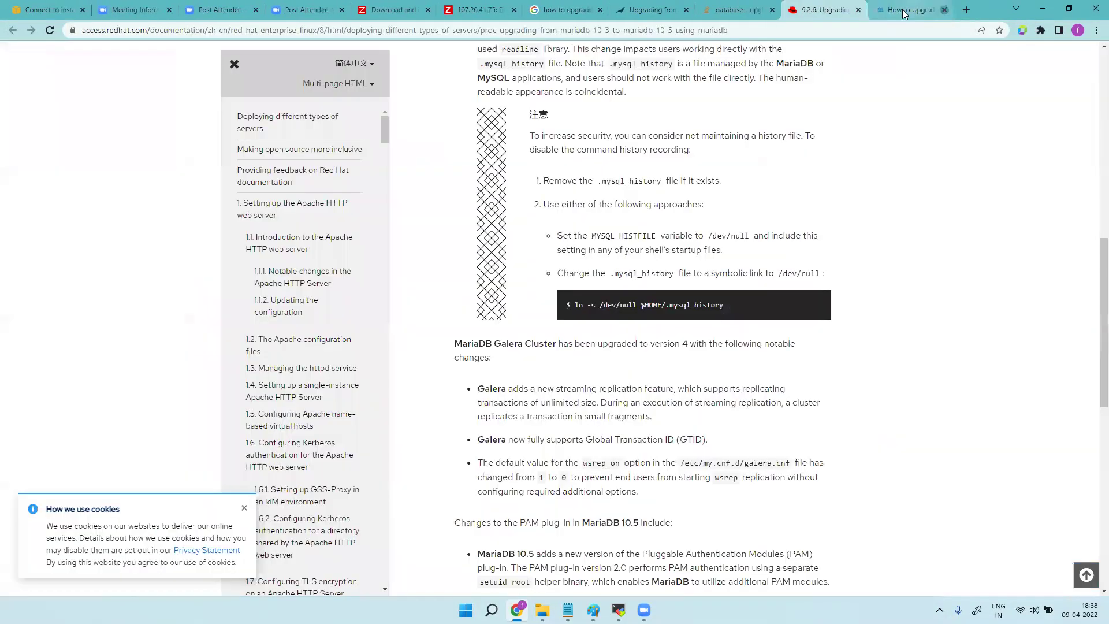
click(944, 10)
click(944, 10)
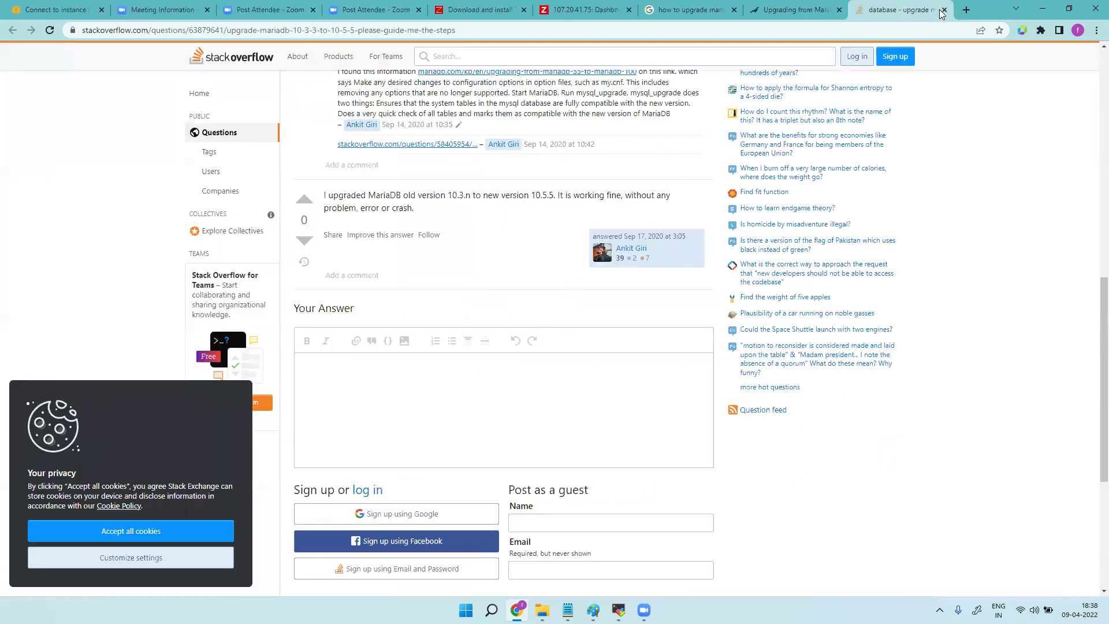
click(944, 10)
click(943, 10)
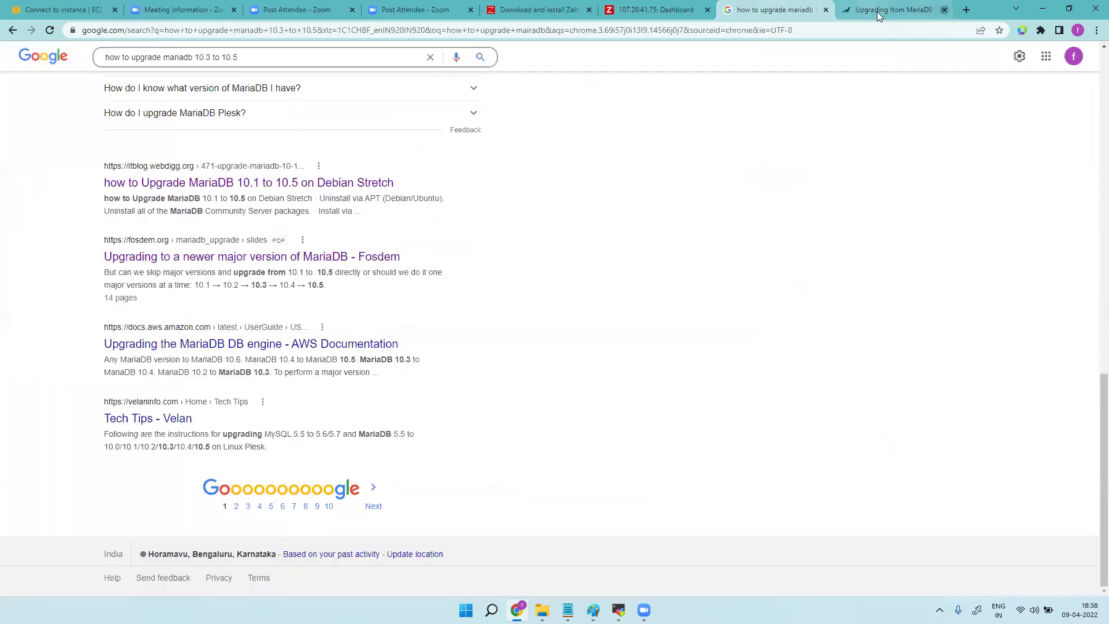
click(945, 10)
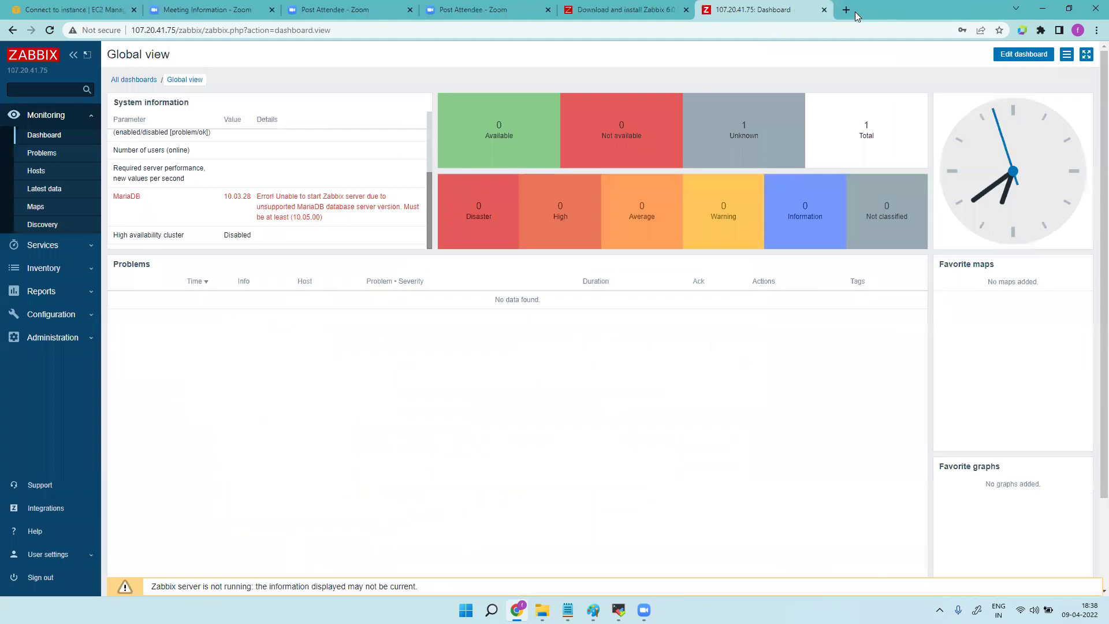
In a new tab, search Google for 'how to upgrade mariadb 10.3 to 10.5 in centos 8'.
click(847, 10)
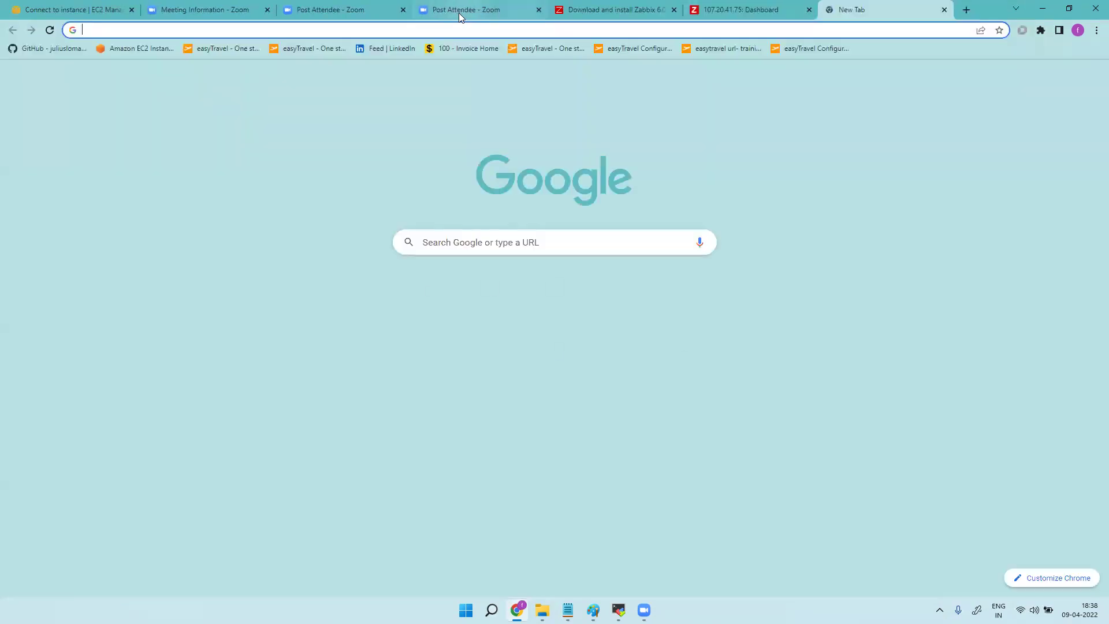
click(454, 28)
text(how to u)
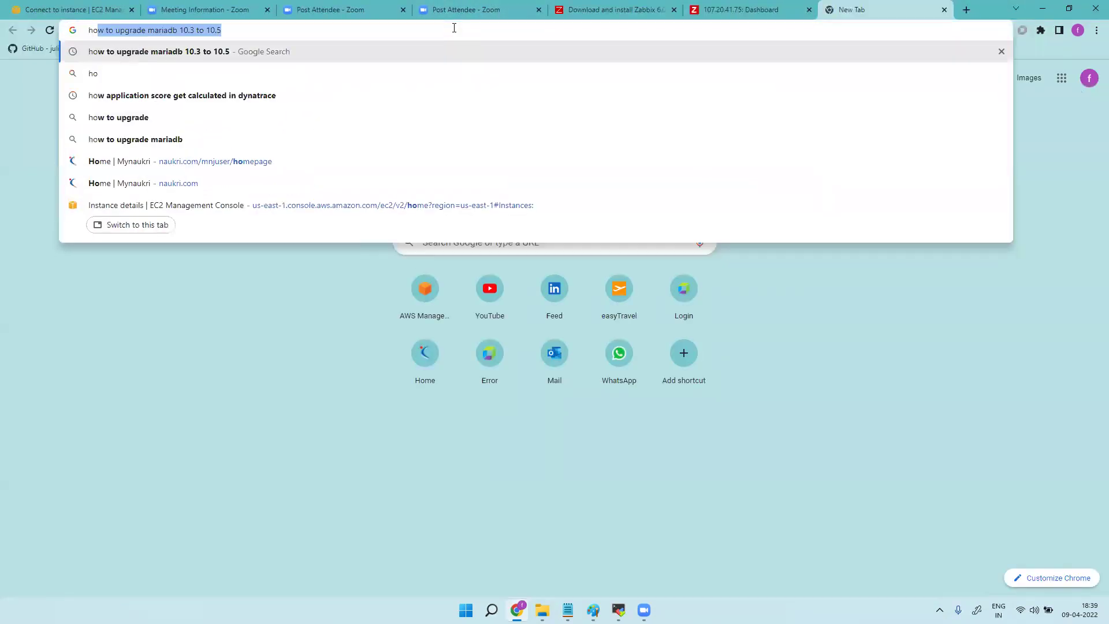
text(pgrade)
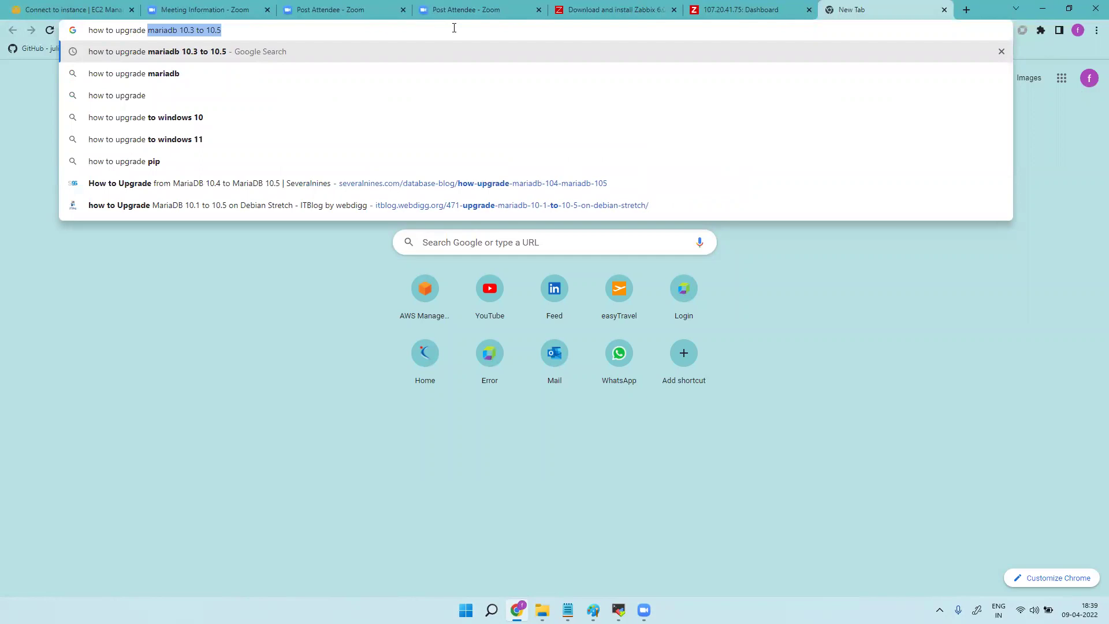
click(249, 31)
text(in ce)
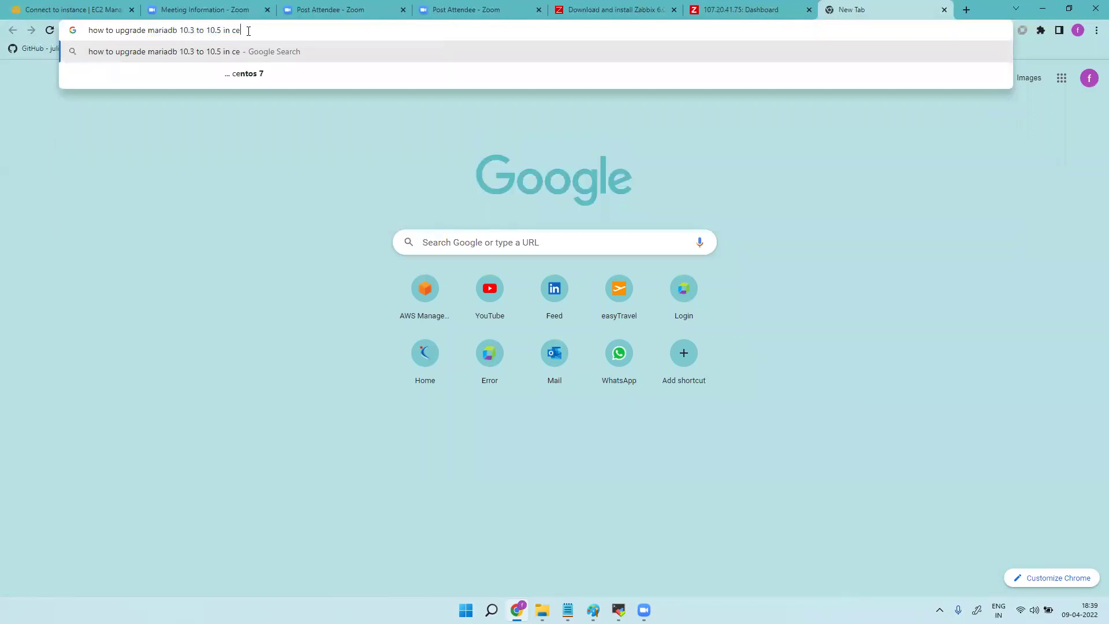
text(ntos 8)
key(Return)
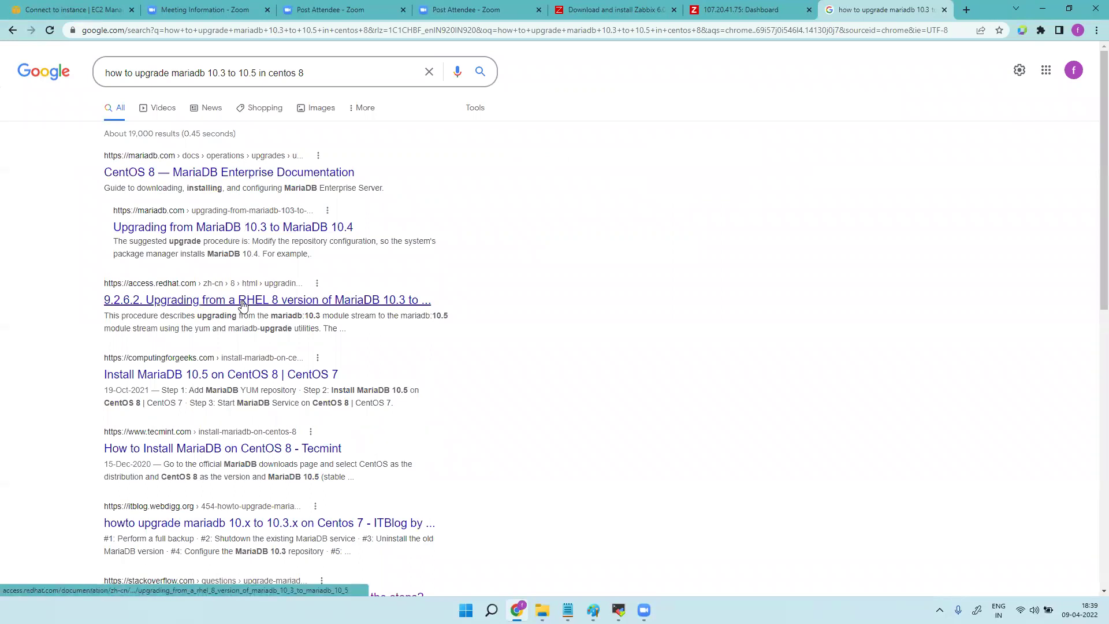
Open Tecmint's How to Install MariaDB on CentOS 8 guide in a new tab.
right_click(240, 456)
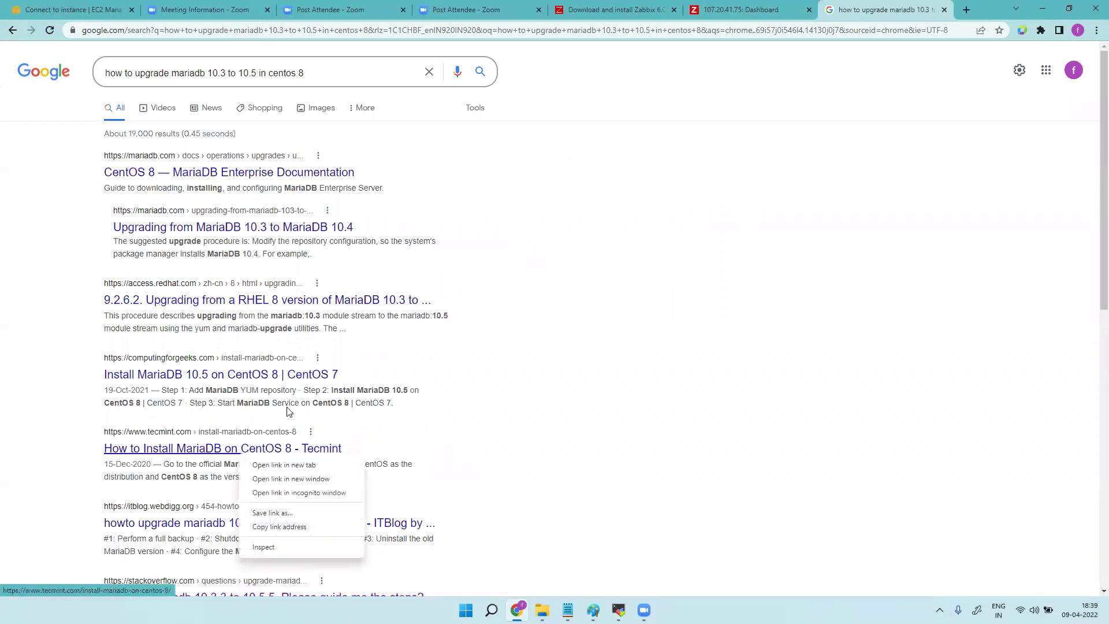
click(299, 465)
click(890, 9)
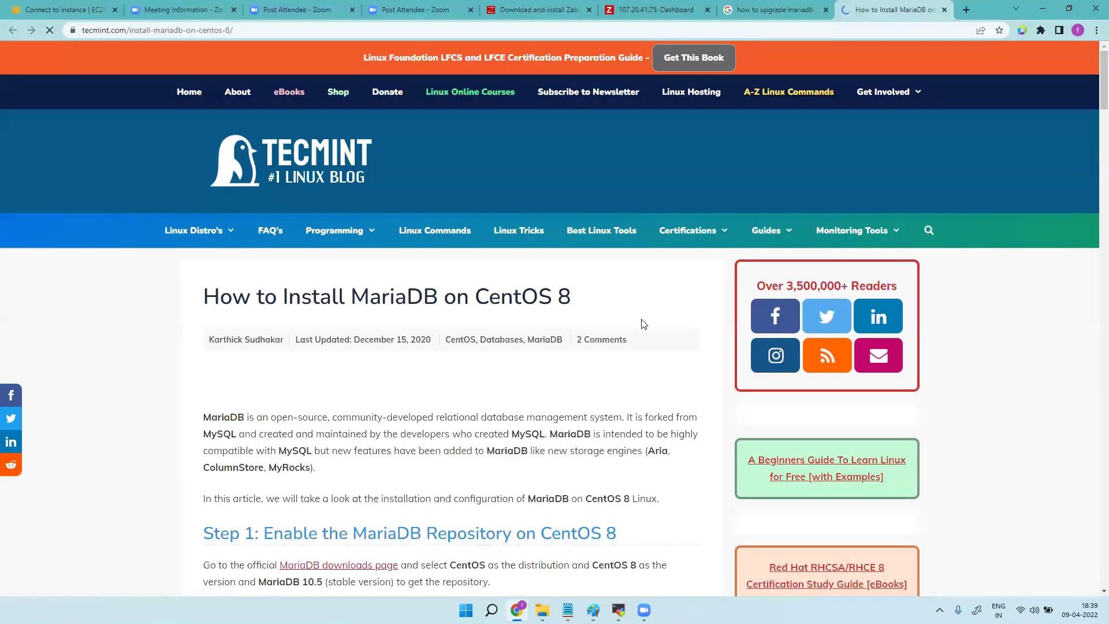
scroll(543, 378, down, 5)
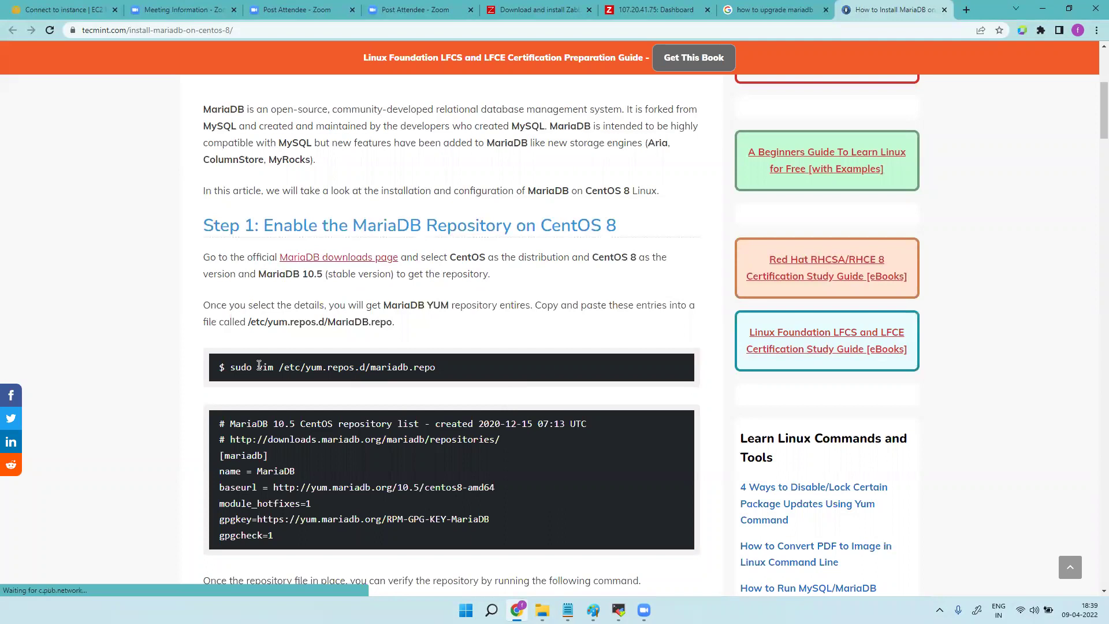
scroll(442, 389, down, 5)
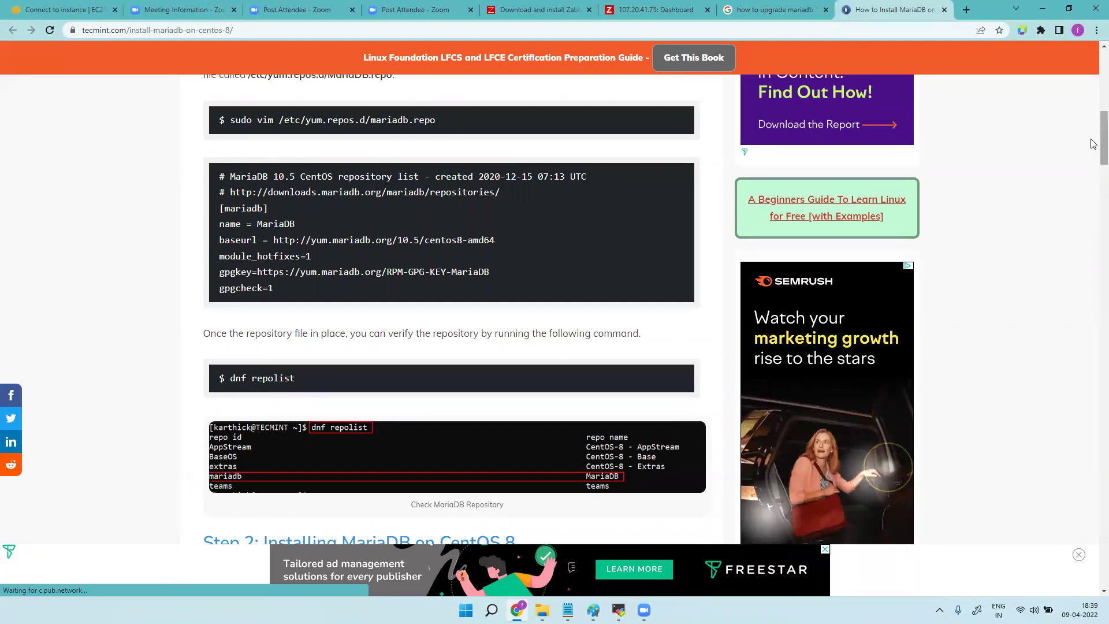
scroll(1094, 133, up, 2)
scroll(1094, 132, up, 1)
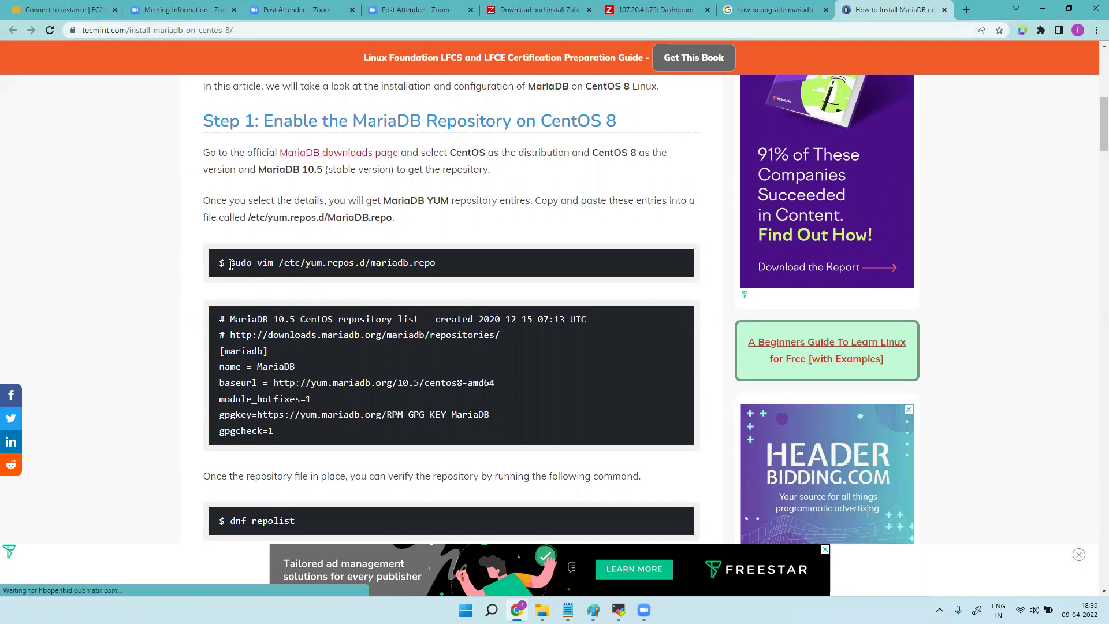
Copy the /etc/yum.repos.d path from Step 1 and switch to the terminal.
drag(231, 265, 436, 266)
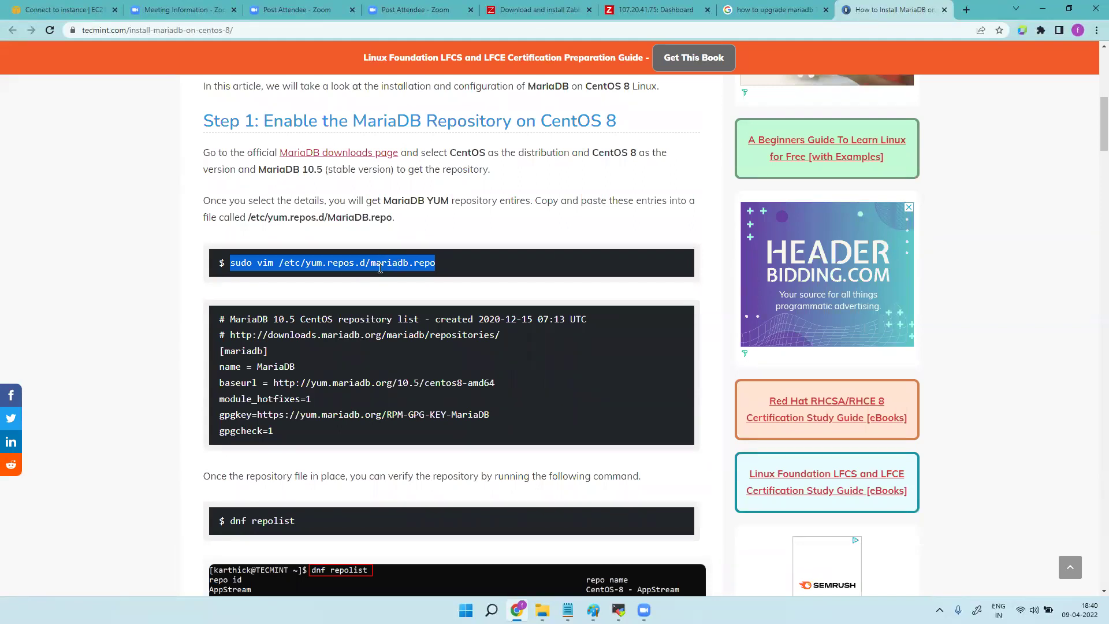
click(282, 266)
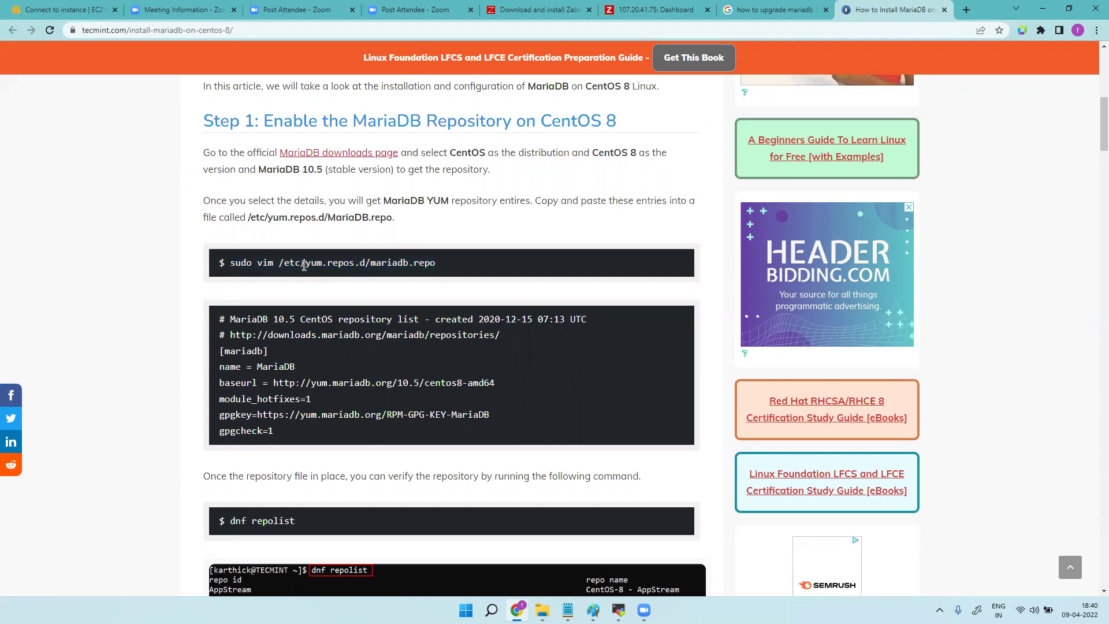
drag(279, 264, 364, 265)
key(super+c)
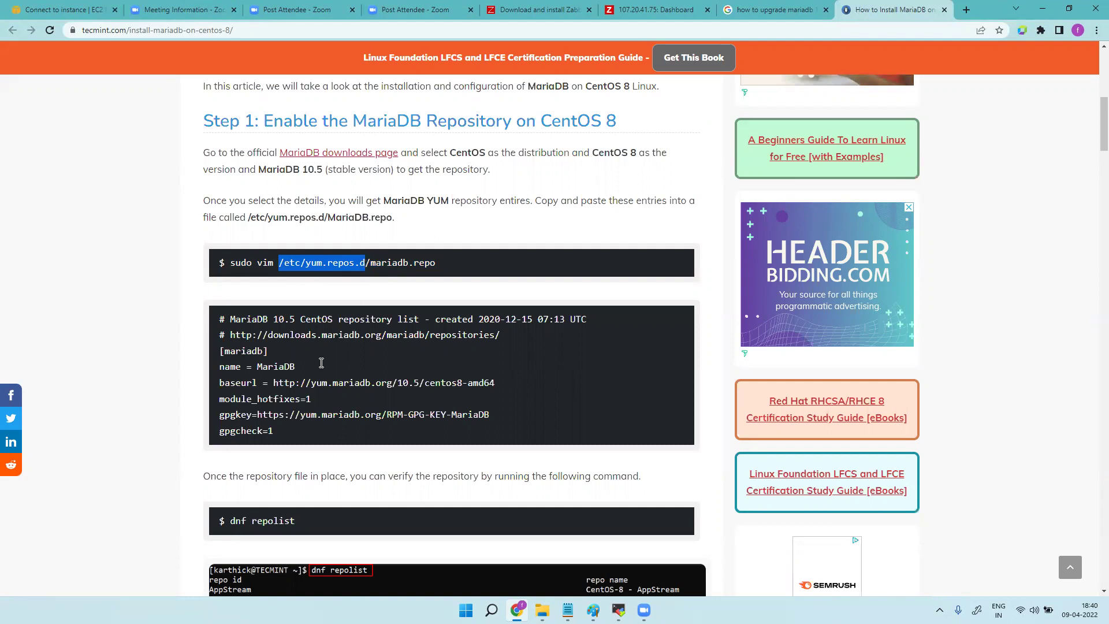
key(alt+Tab)
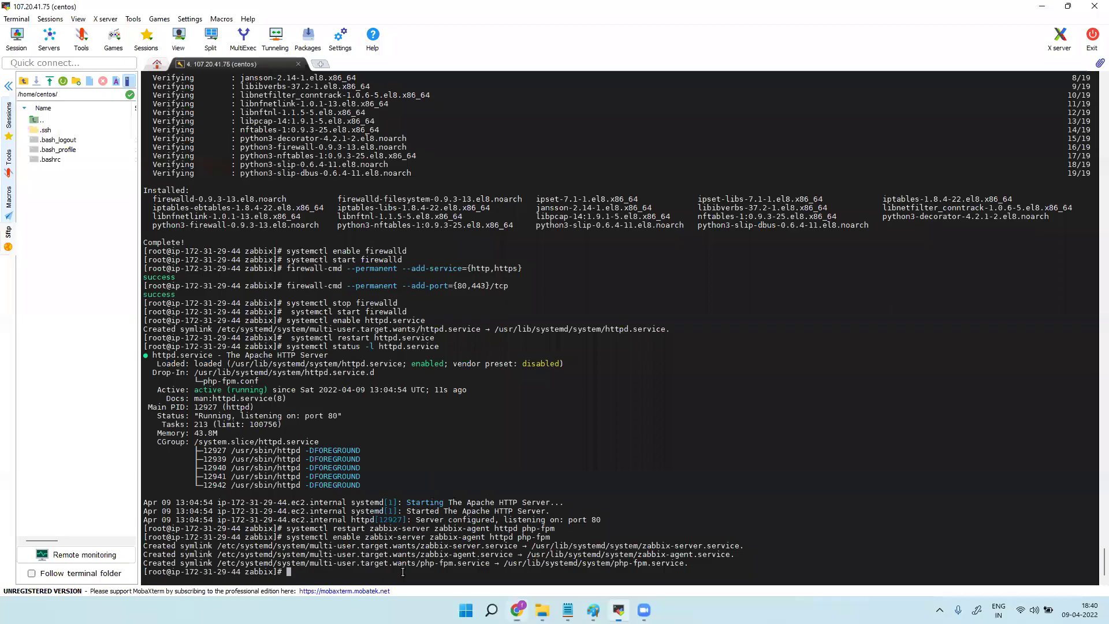
Change into /etc/yum.repos.d and list the existing repo files.
text(cd)
right_click(408, 576)
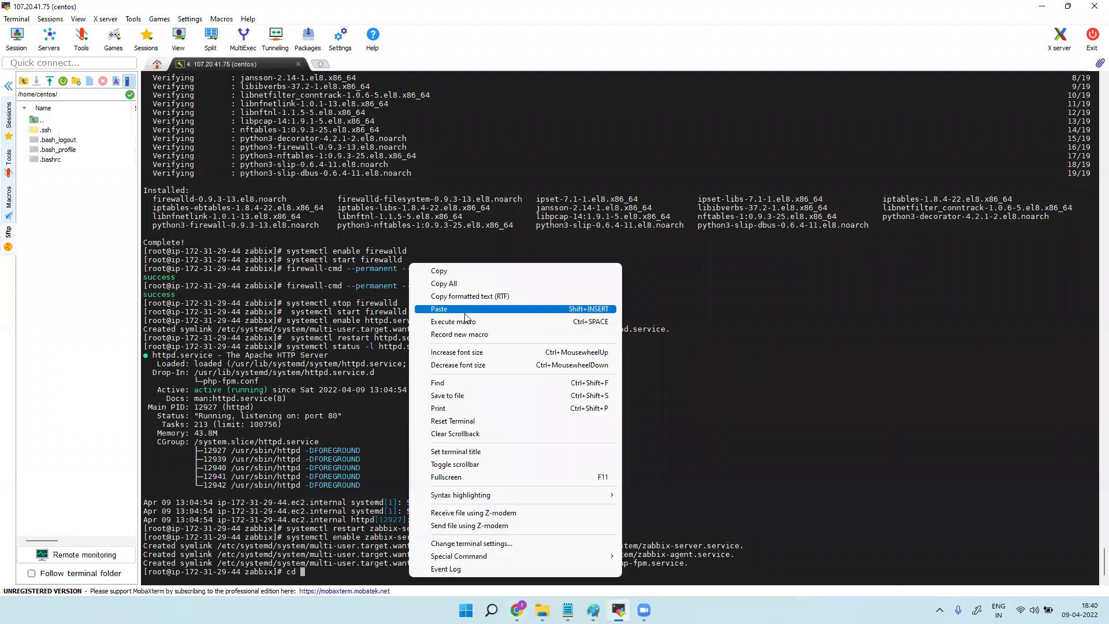
click(466, 309)
key(Return)
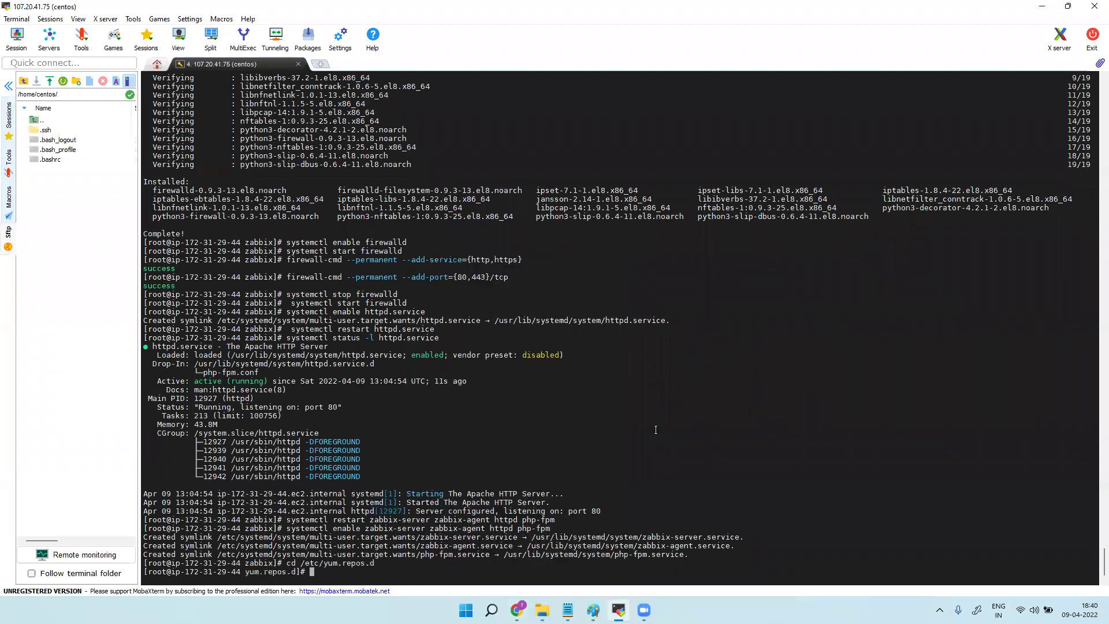
text(ls)
key(Return)
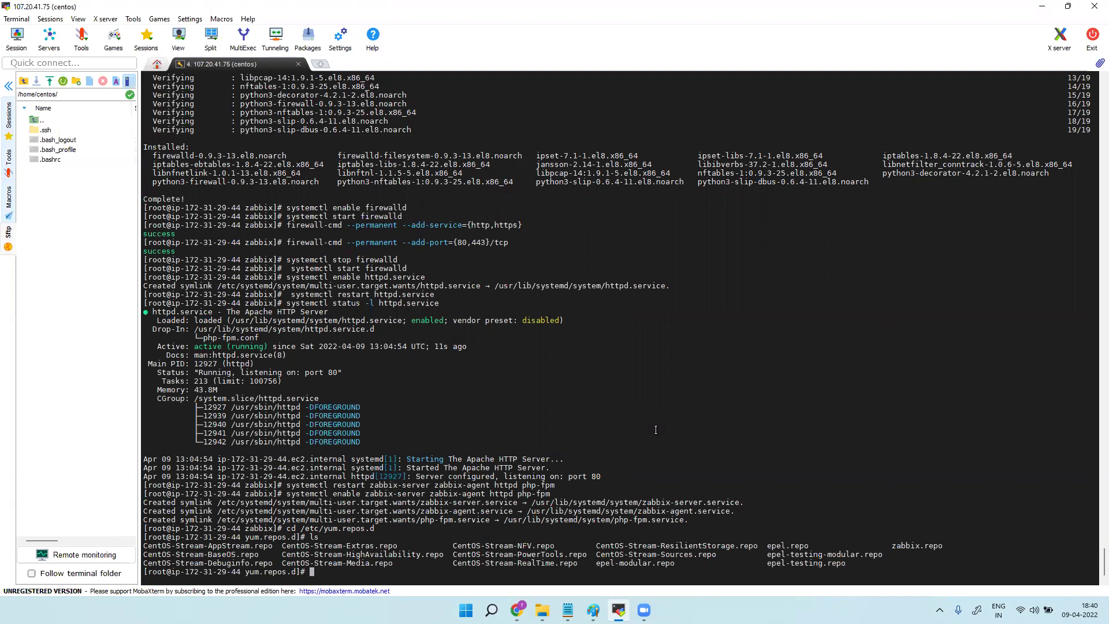
Open a new mariadb.repo file in vim, copying the file name from the guide.
click(1042, 6)
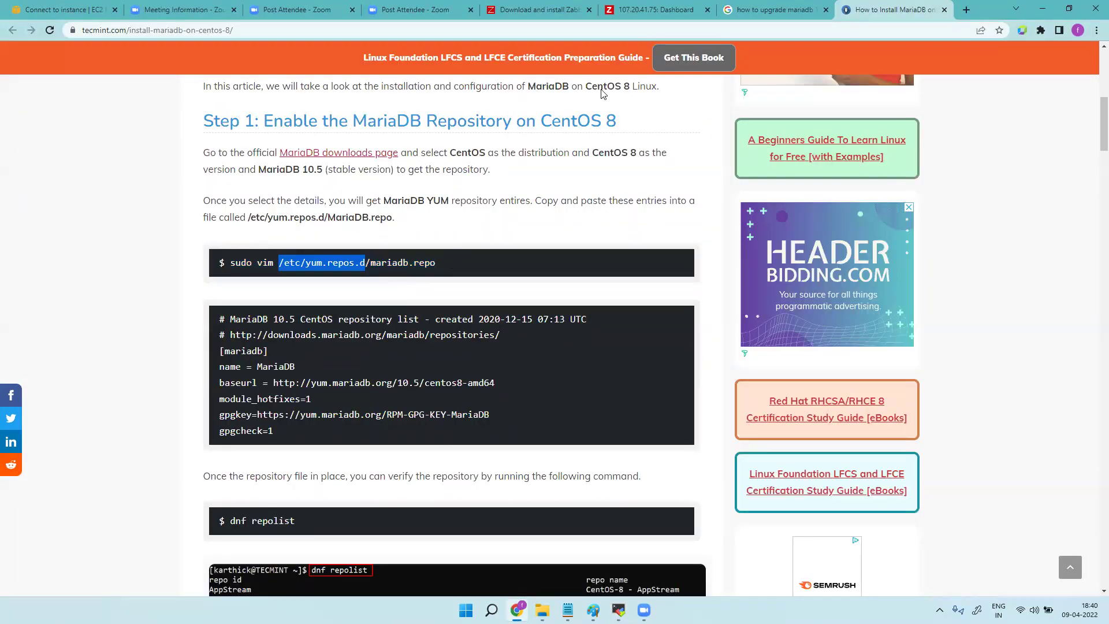
click(619, 610)
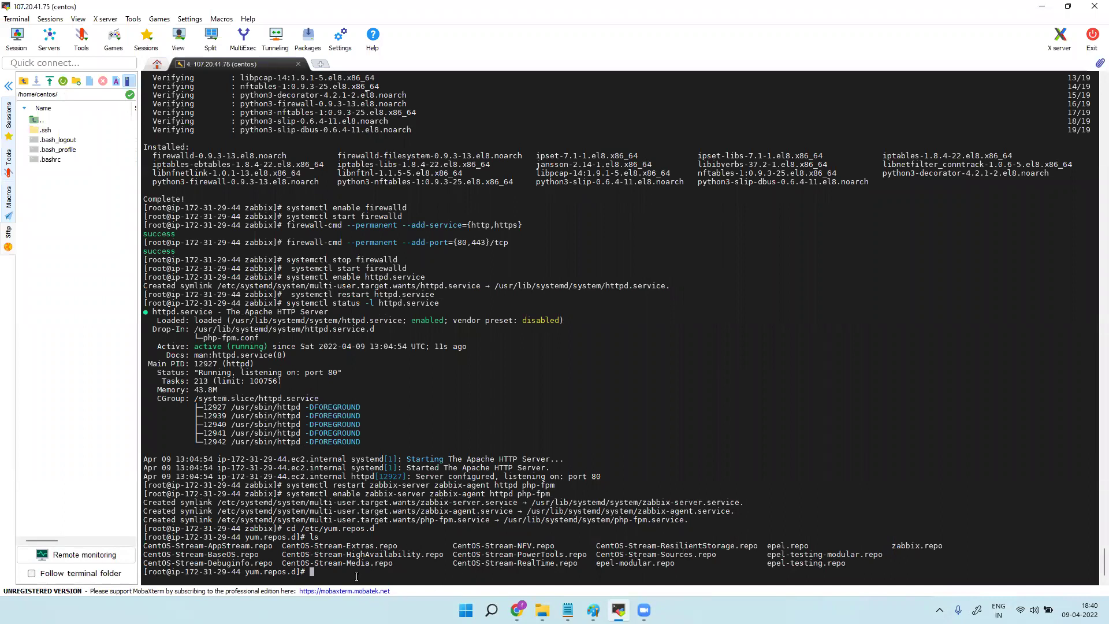
text(vim)
key(alt+Tab)
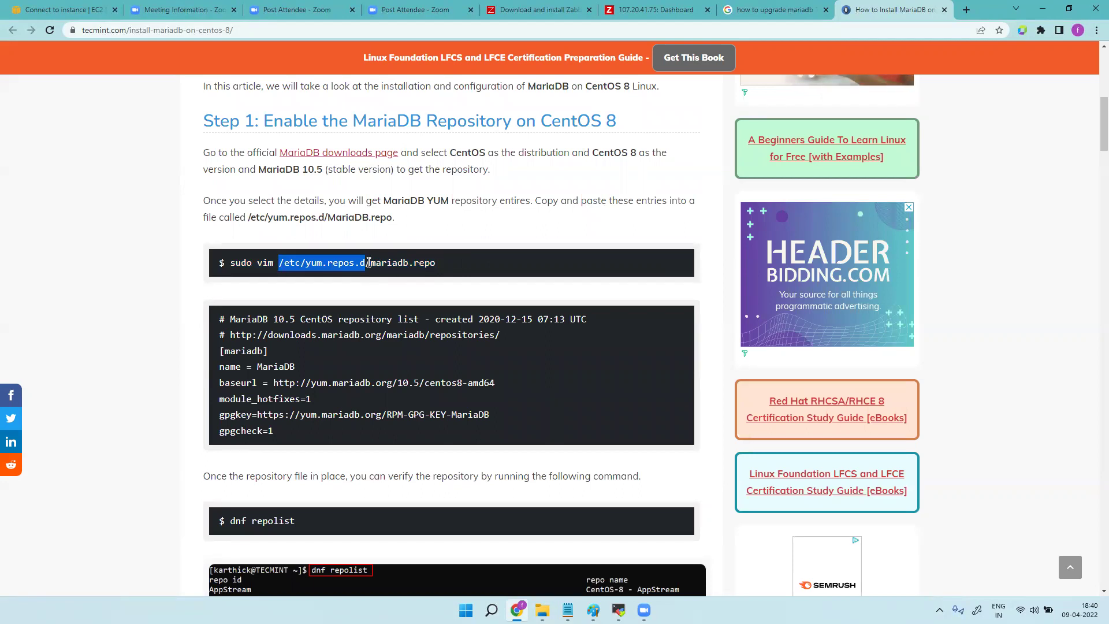
drag(370, 263, 436, 265)
key(super+c)
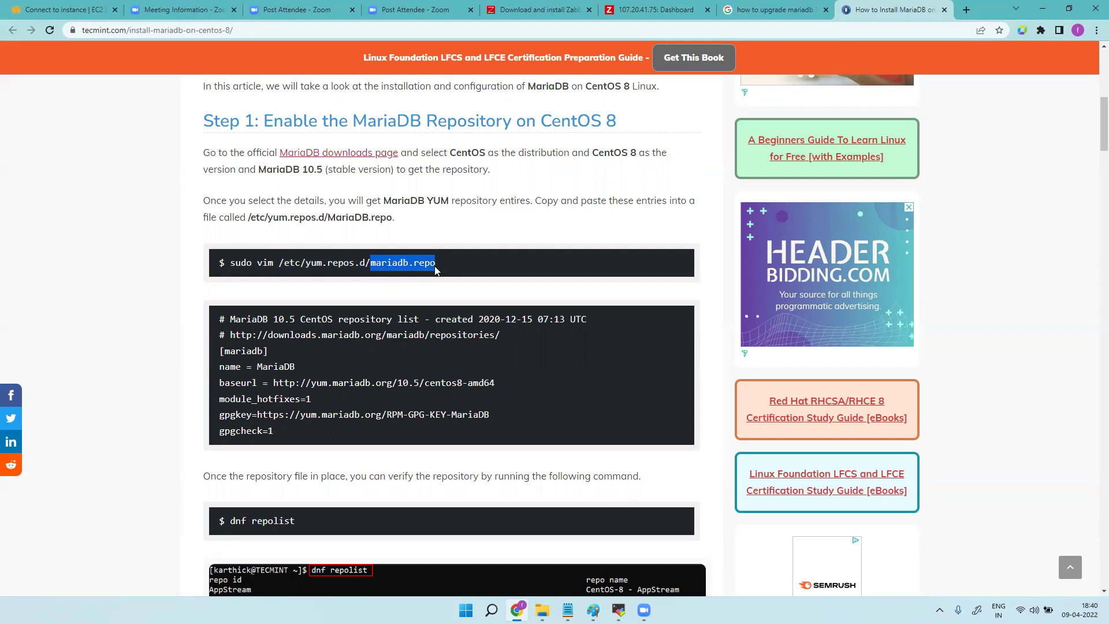
click(619, 610)
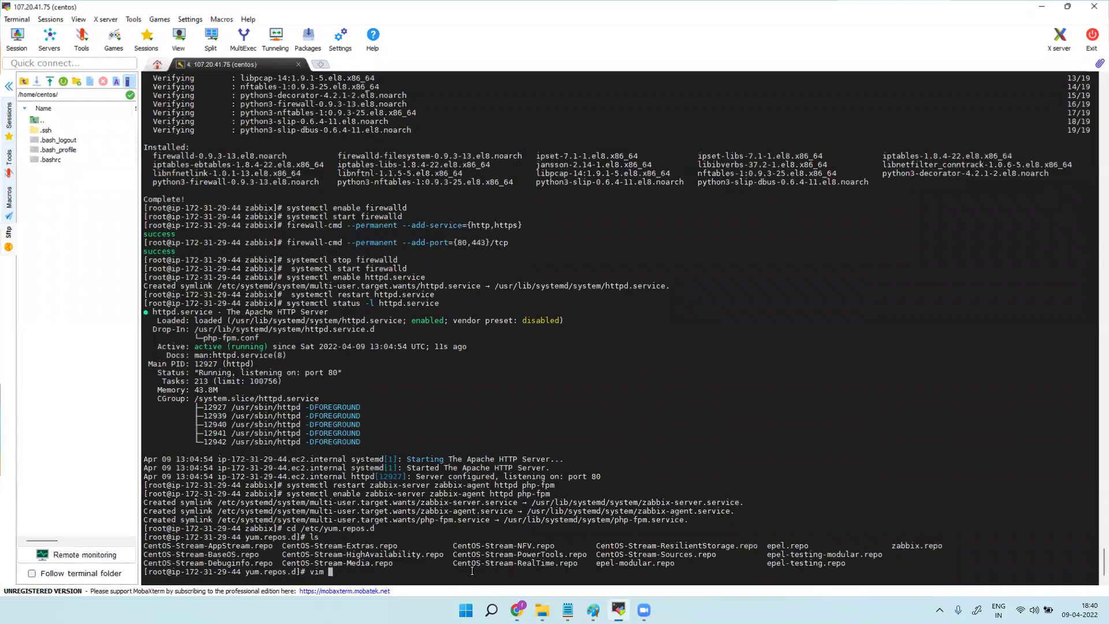
right_click(402, 583)
click(457, 310)
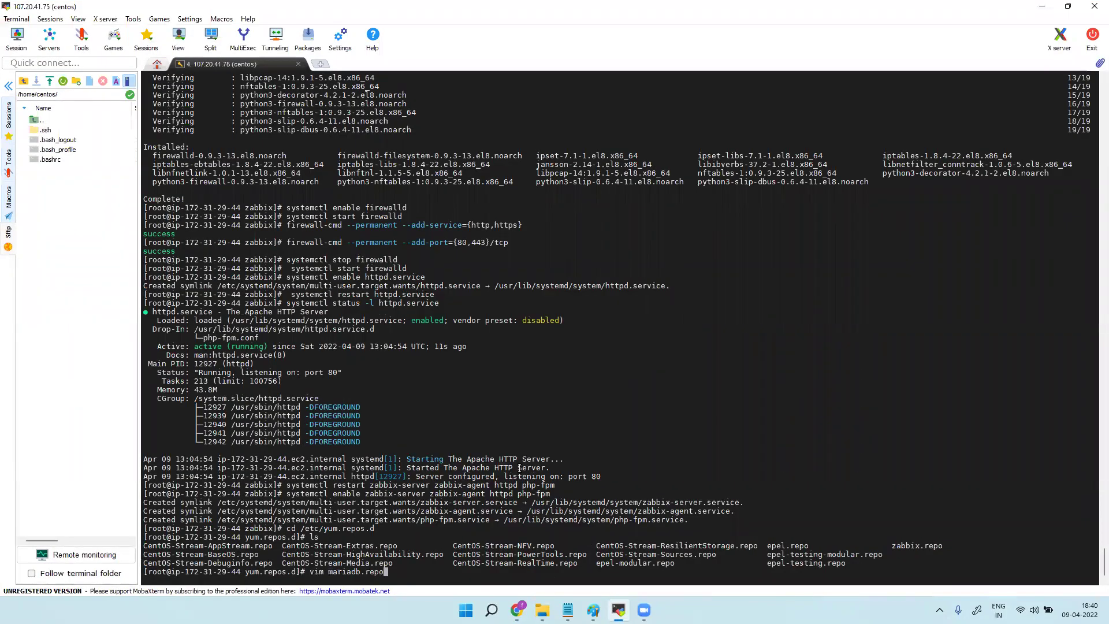
key(Return)
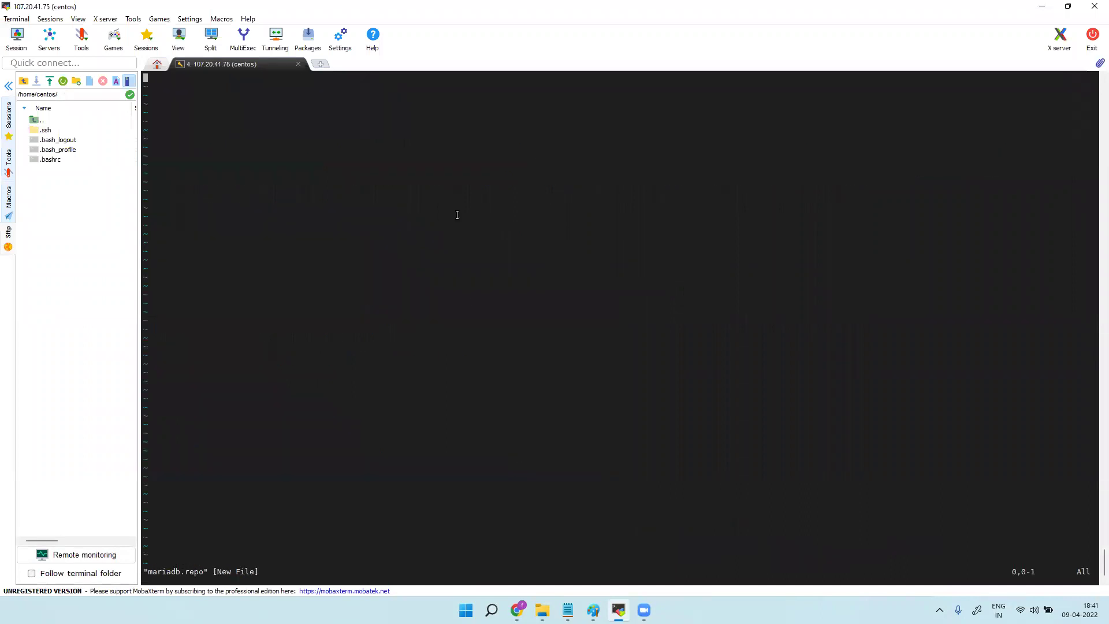
Paste the guide's MariaDB 10.5 repository block into mariadb.repo and save it with :wq!
key(i)
click(1040, 10)
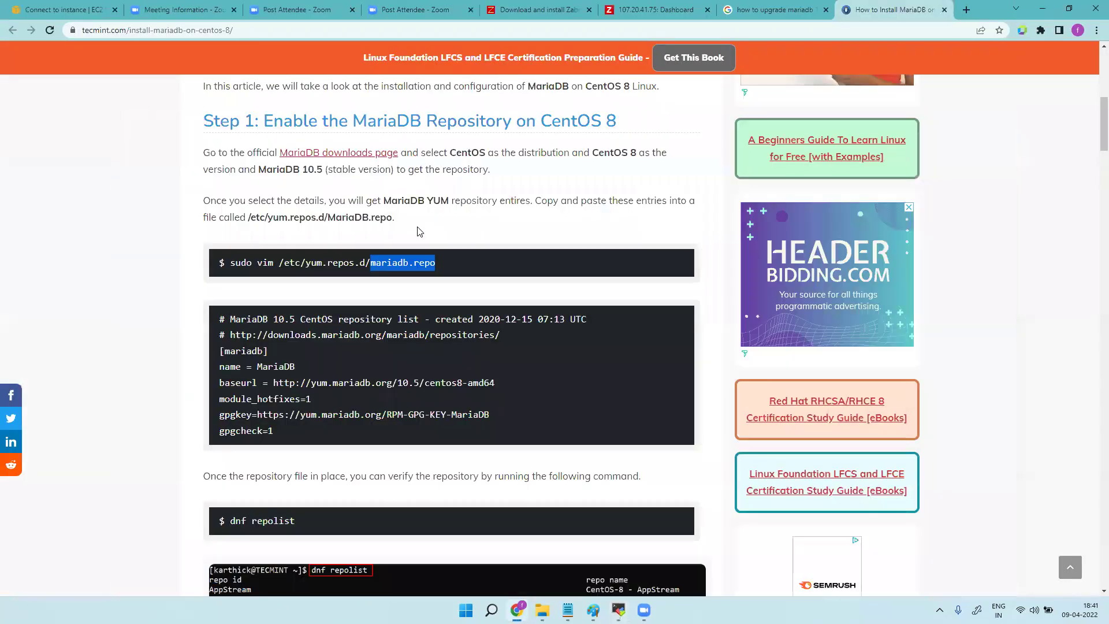
drag(278, 435, 216, 325)
key(super+c)
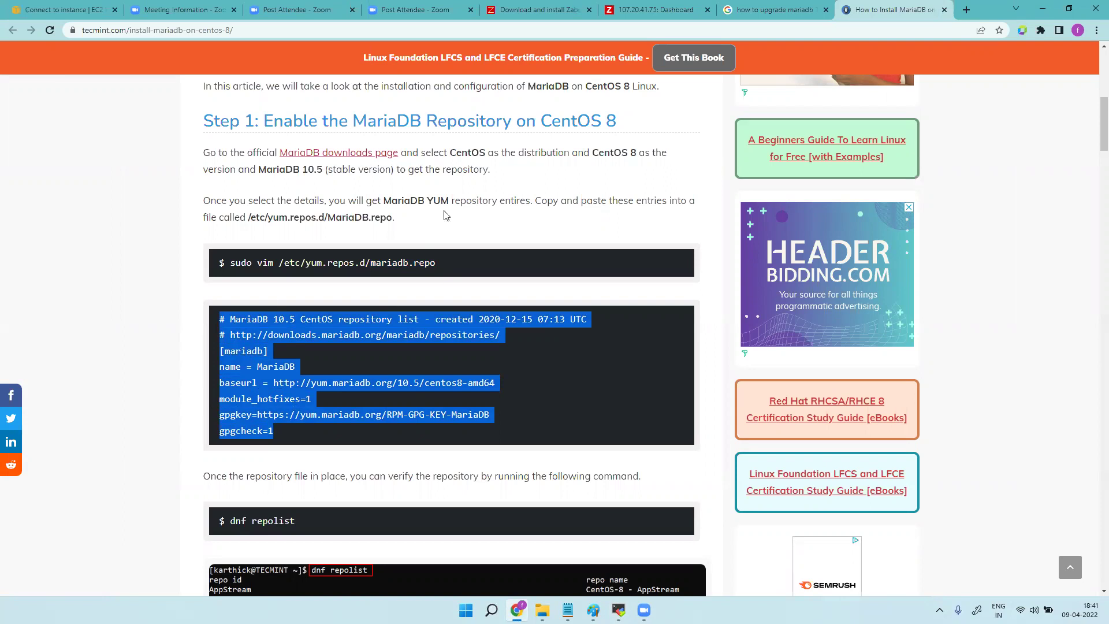
click(619, 610)
right_click(245, 162)
click(283, 207)
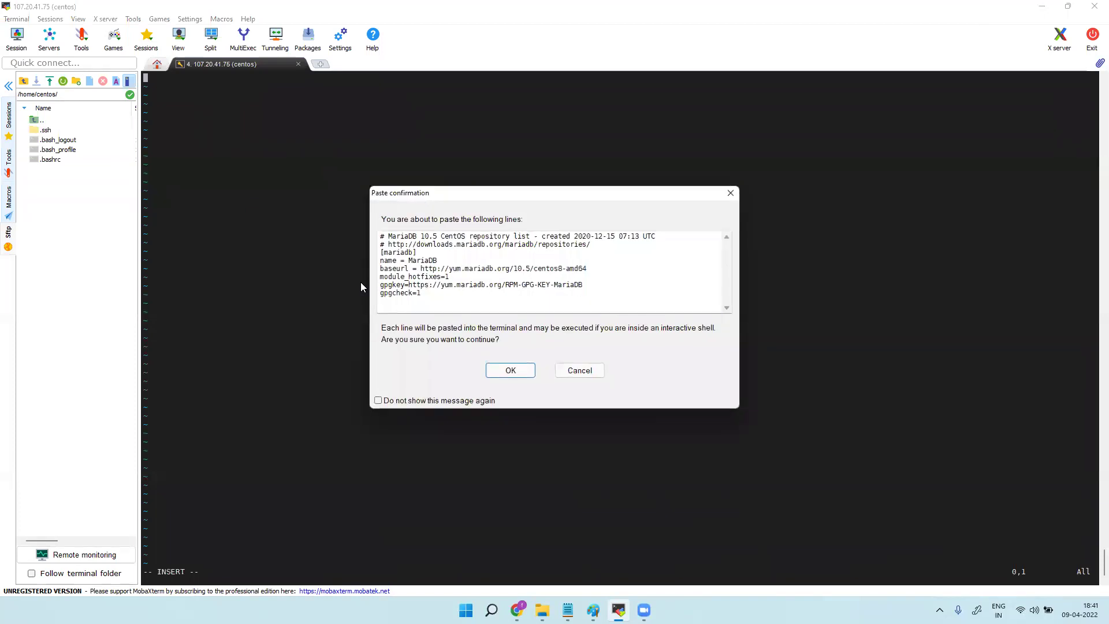
click(509, 363)
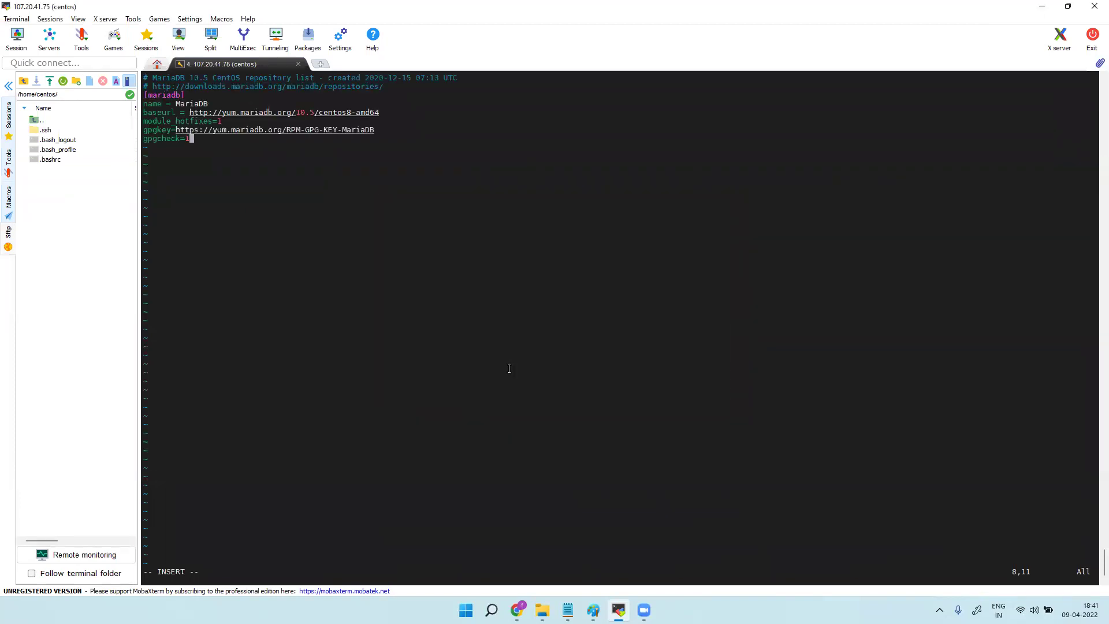
key(Escape)
text(:wq!)
key(Return)
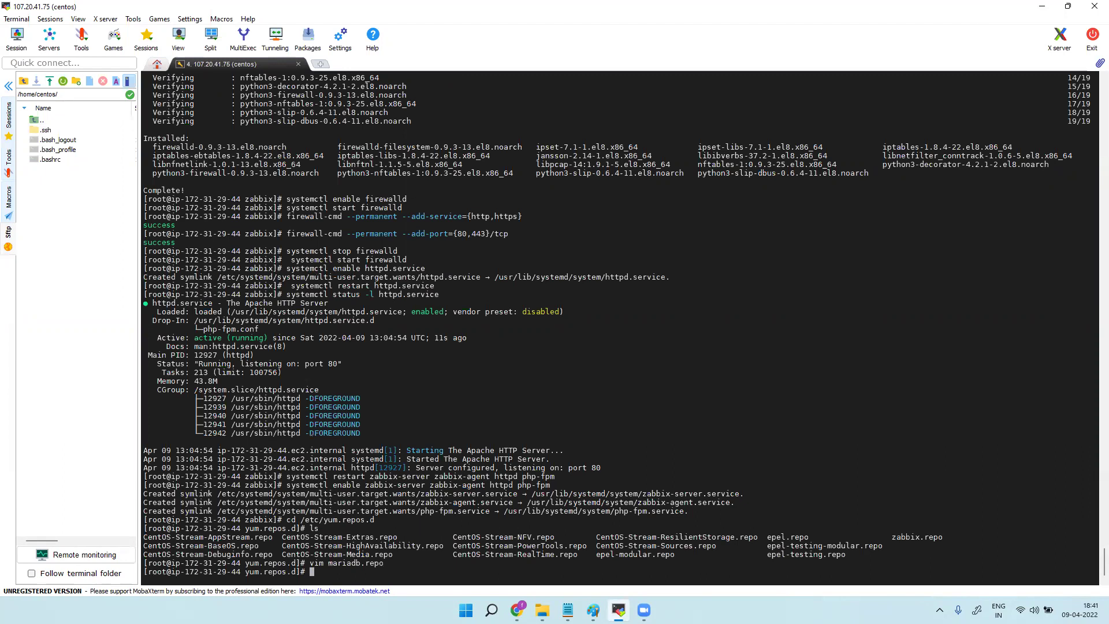
Run 'dnf repolist' copied from the Tecmint guide to check the MariaDB repo is listed.
mouse_move(568, 610)
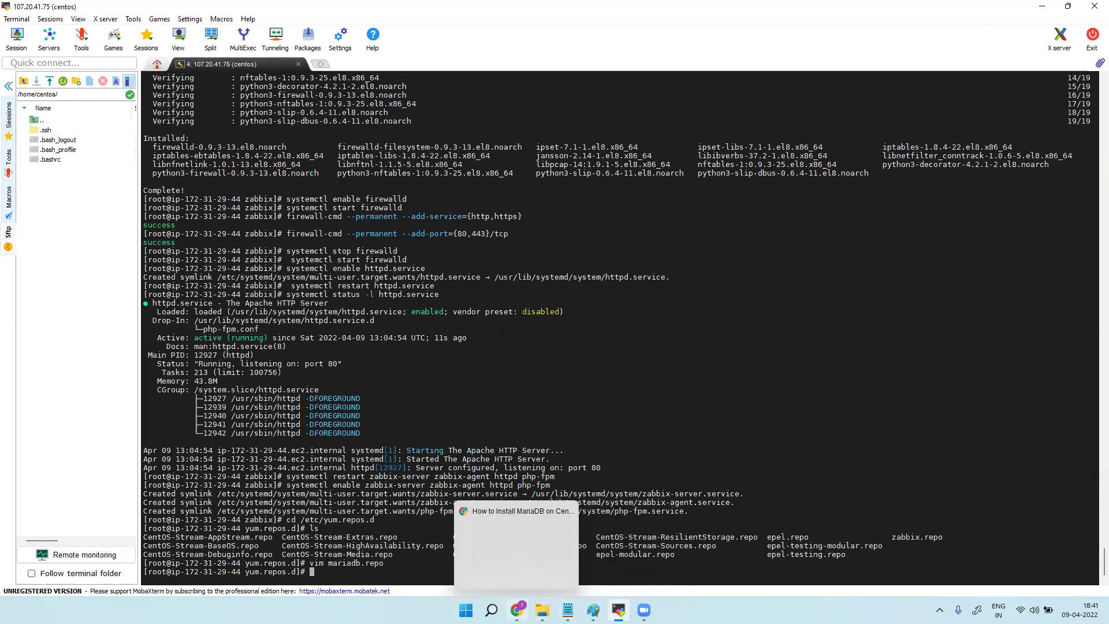
click(517, 610)
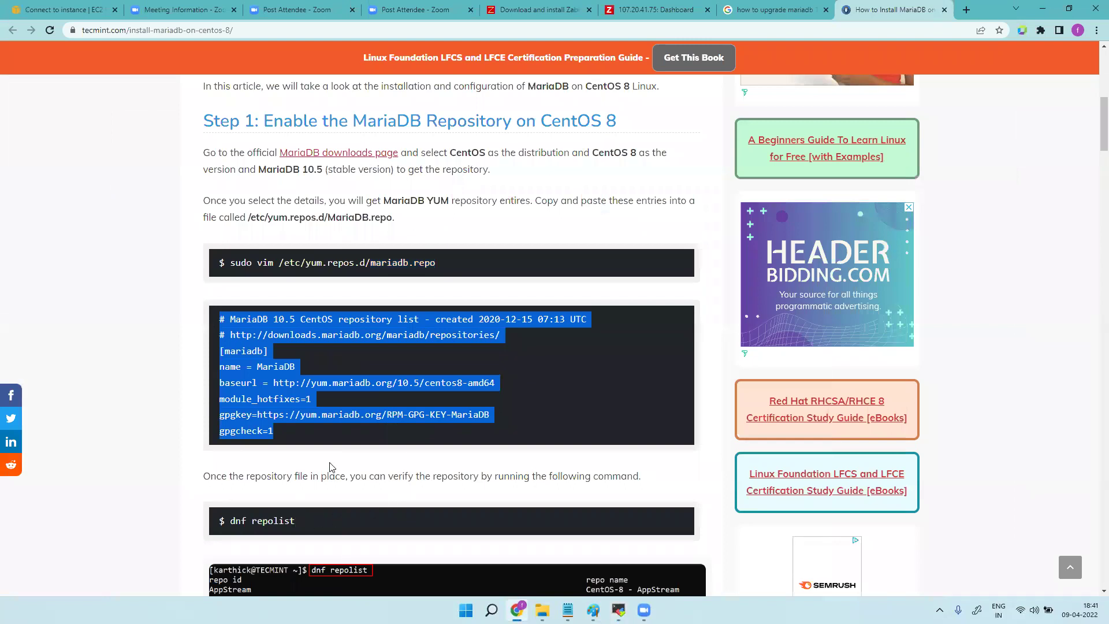
scroll(338, 451, down, 5)
drag(299, 213, 232, 215)
key(super+c)
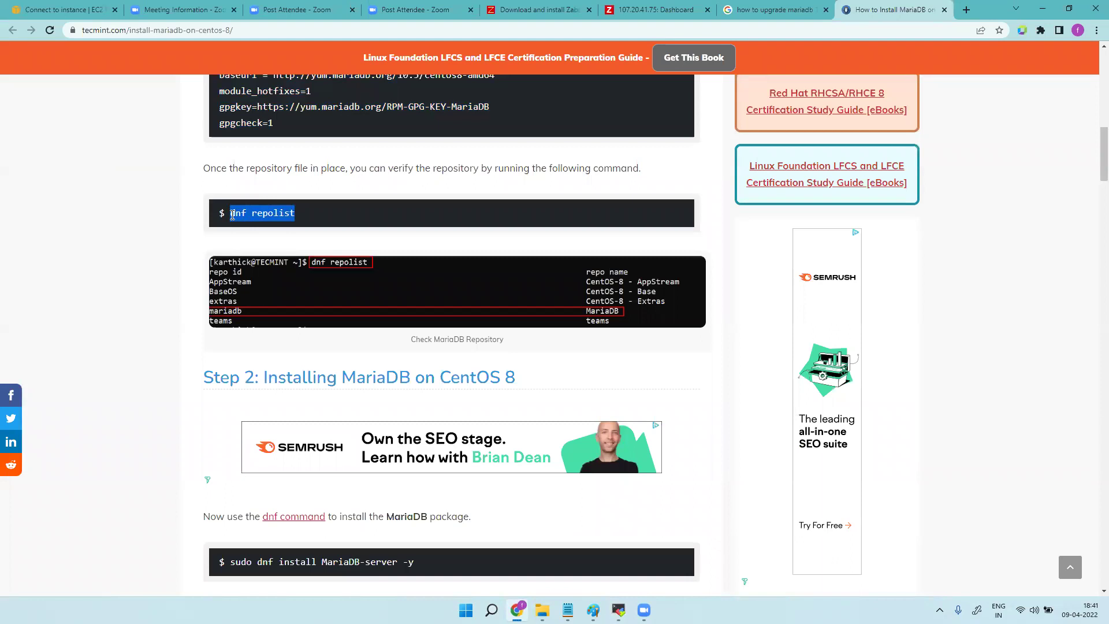
click(619, 610)
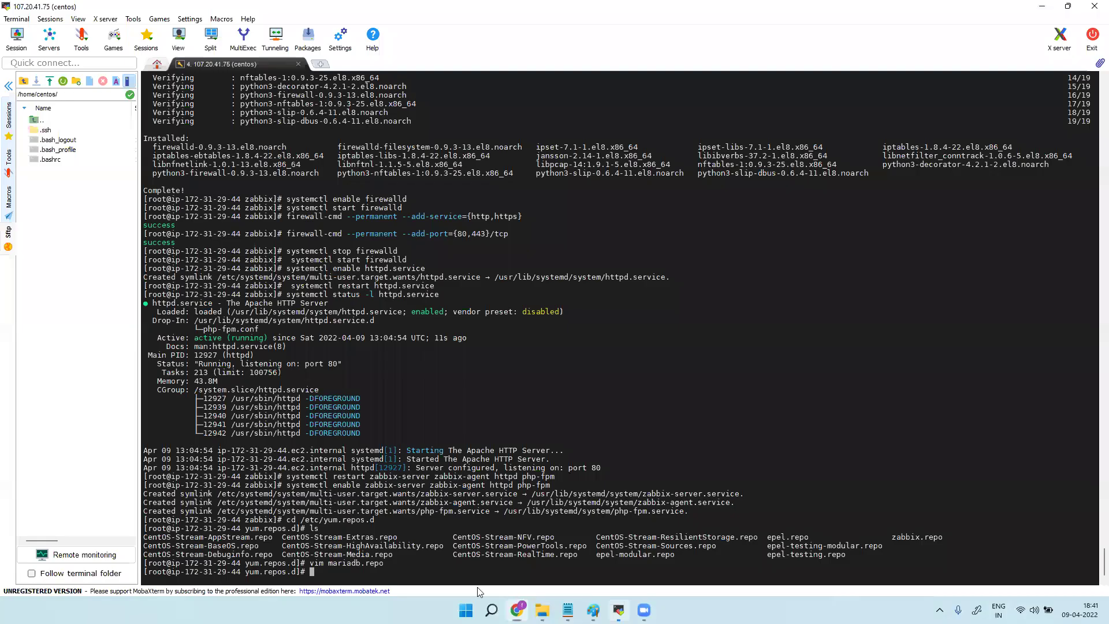
right_click(418, 574)
click(471, 304)
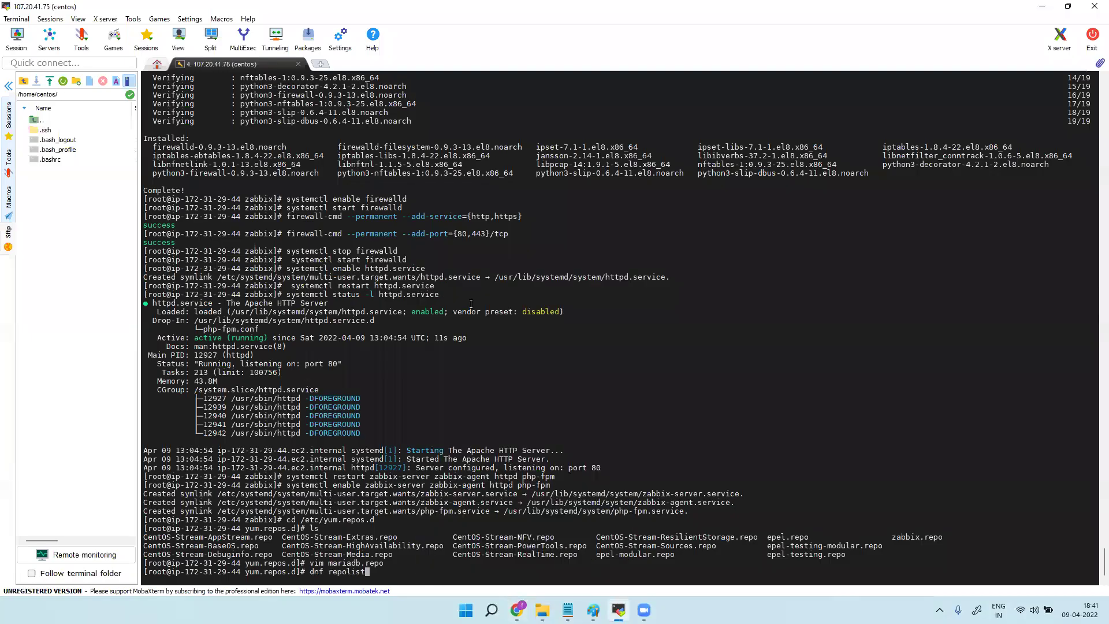
key(Return)
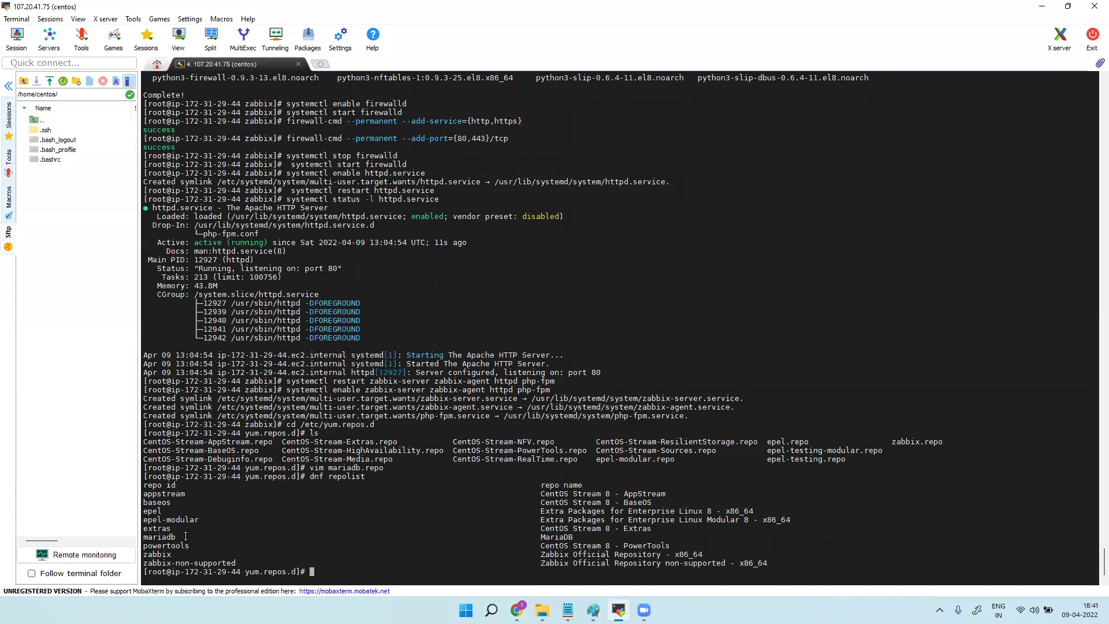
click(1042, 6)
Run 'sudo dnf install MariaDB-server -y' copied from the guide, which hits a package conflict.
scroll(399, 288, down, 5)
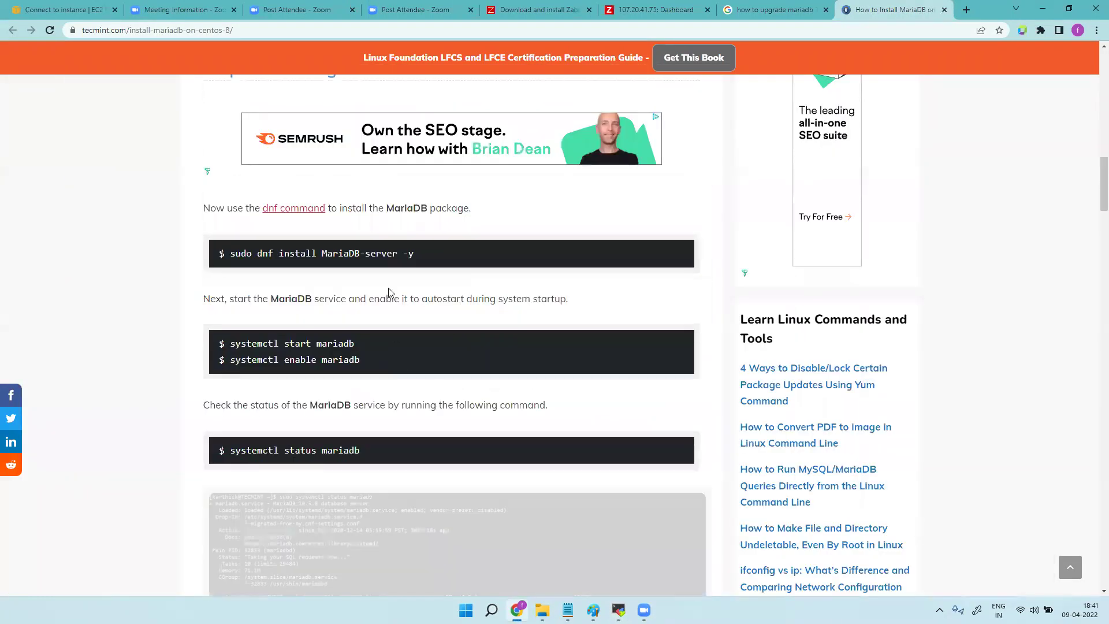
drag(425, 258, 231, 249)
key(super+c)
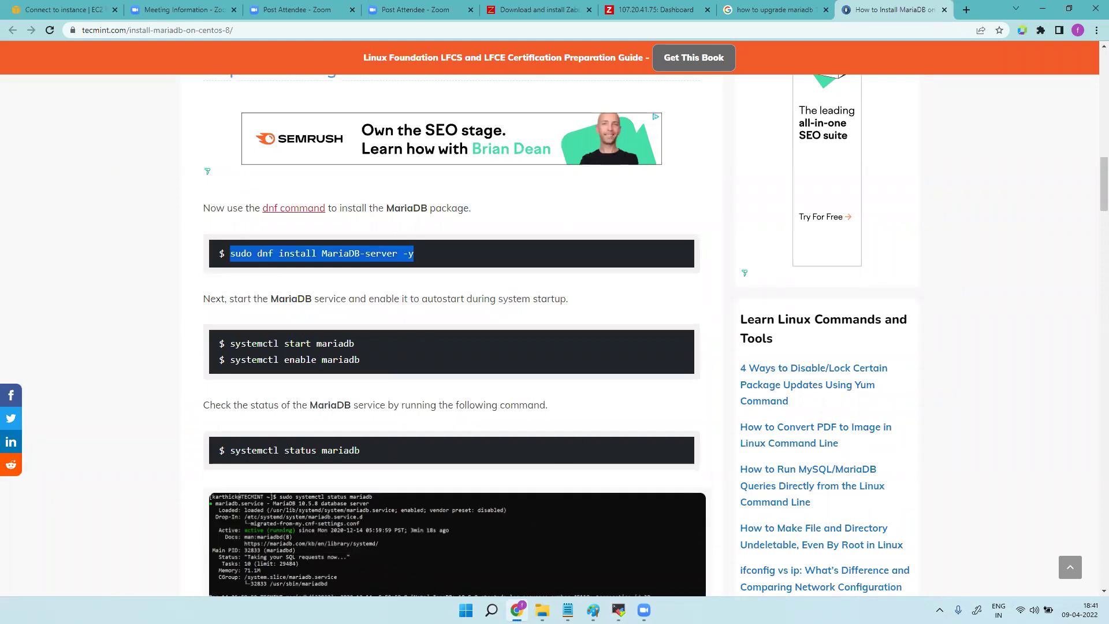
click(619, 610)
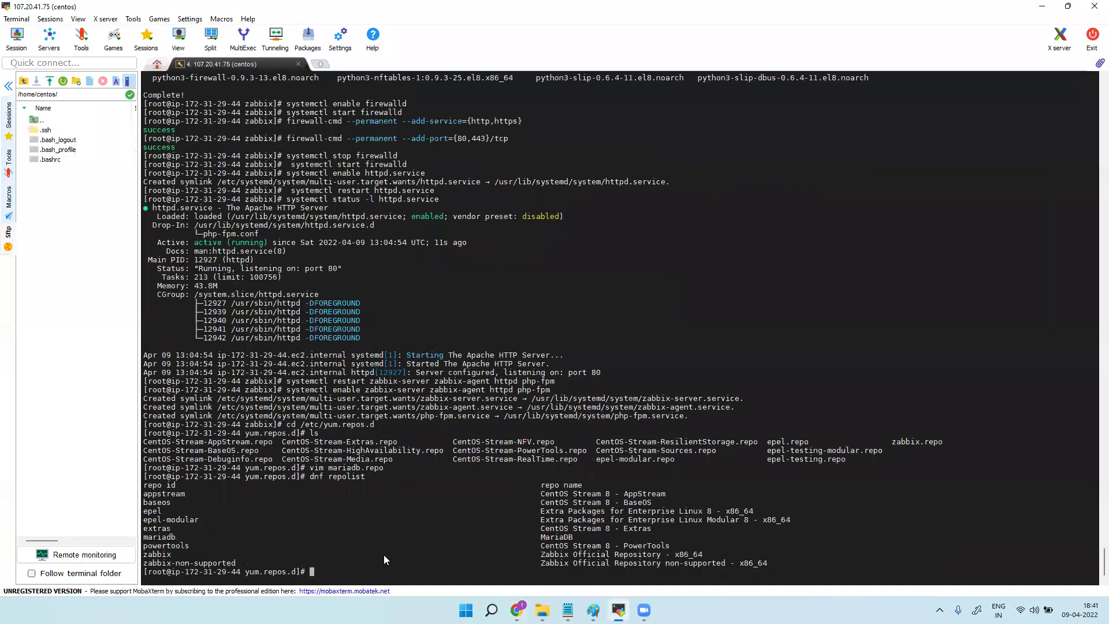
right_click(384, 560)
click(428, 300)
key(Return)
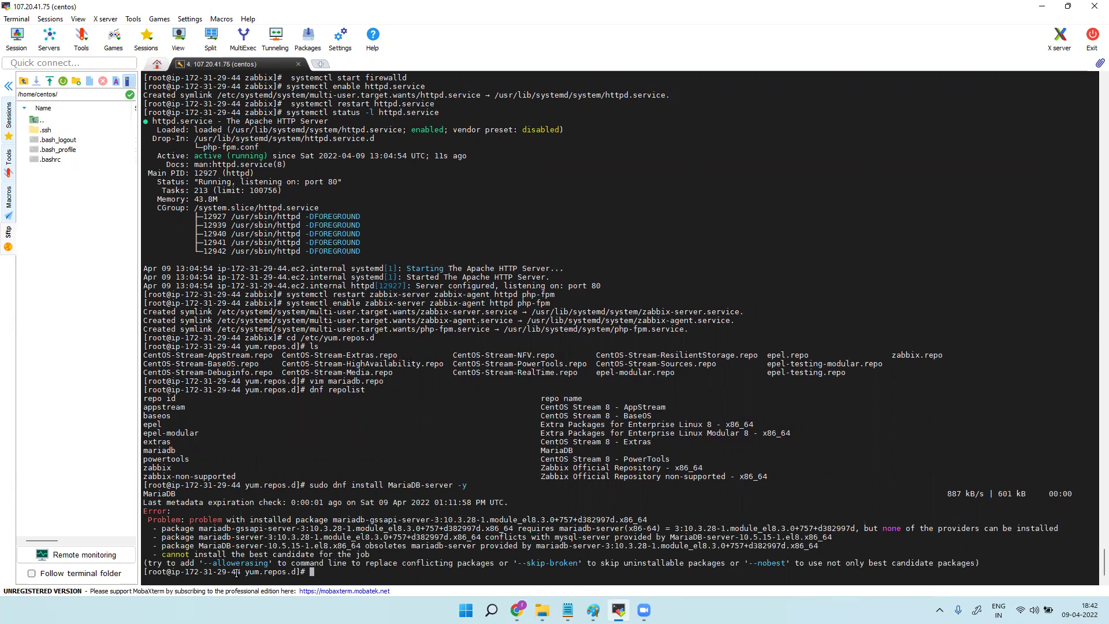
Copy the --allowerasing suggestion from the conflict error, clearing the prompt between attempts.
drag(203, 563, 266, 564)
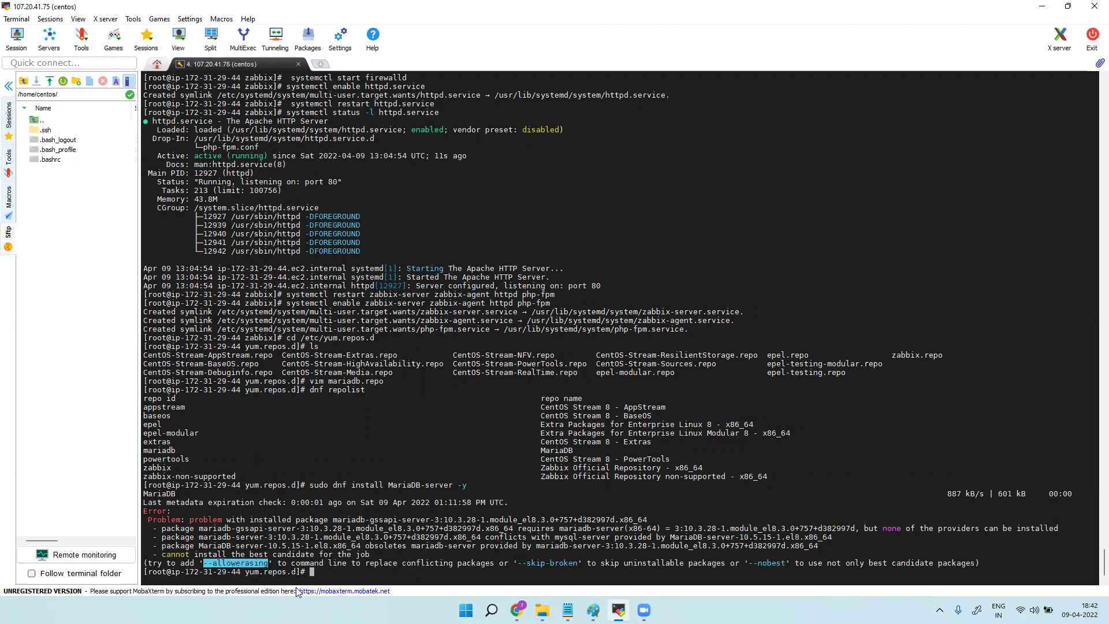
key(ctrl+c)
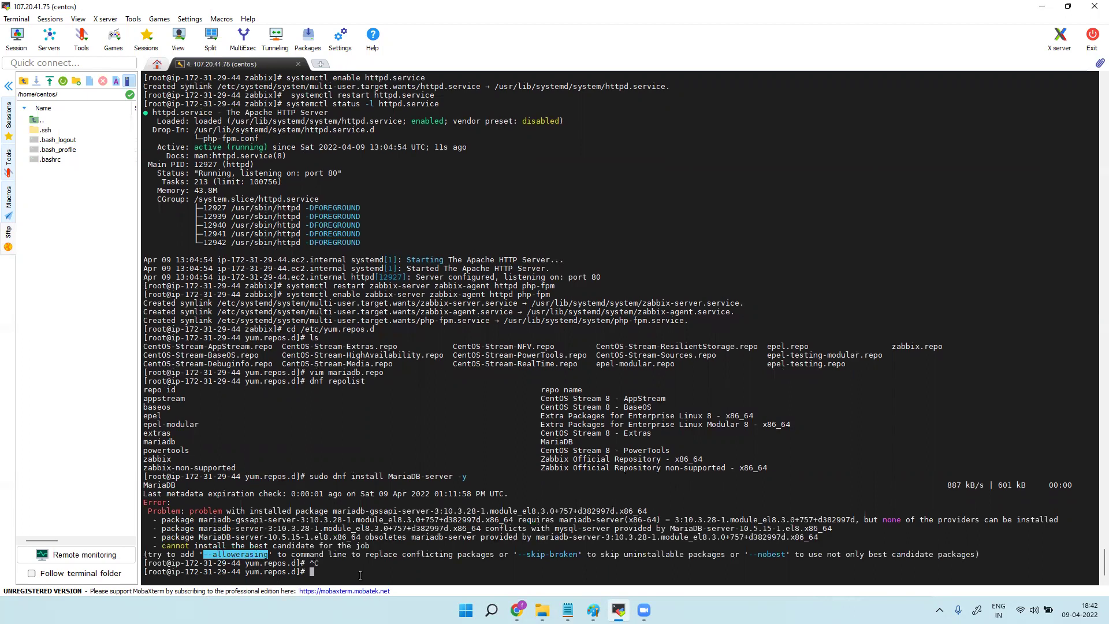
right_click(360, 574)
click(403, 308)
key(Return)
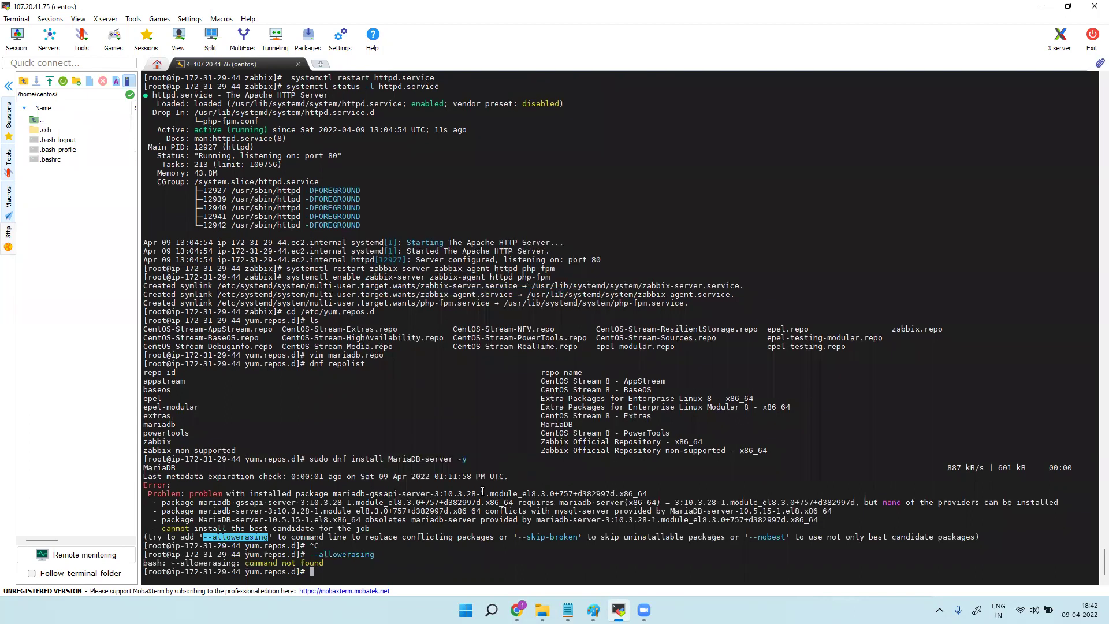
drag(311, 460, 464, 458)
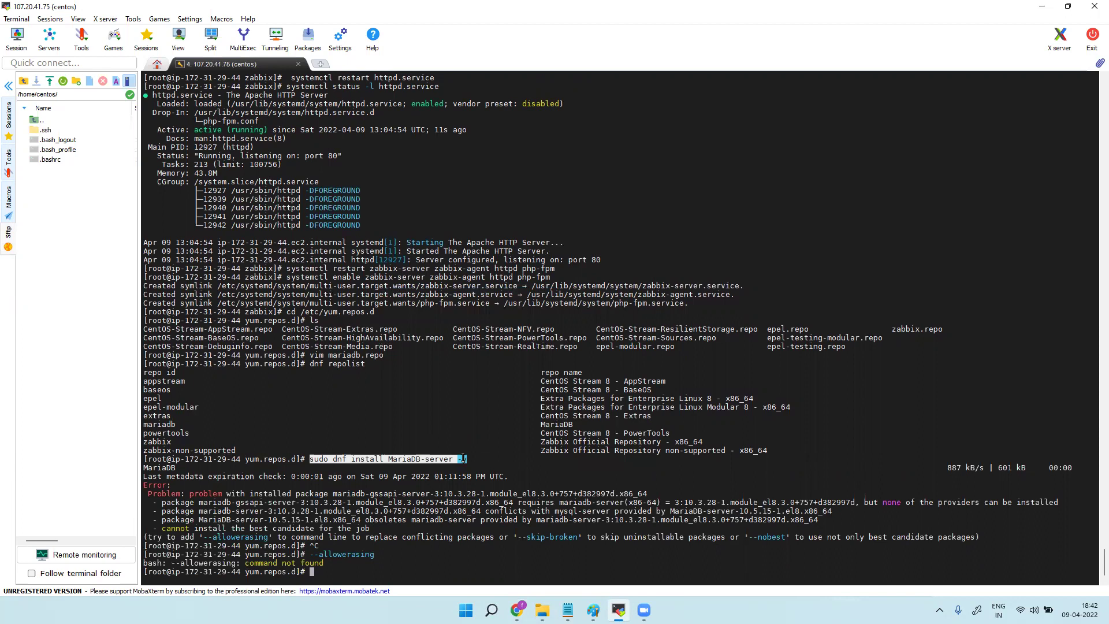
key(ctrl+c)
right_click(396, 574)
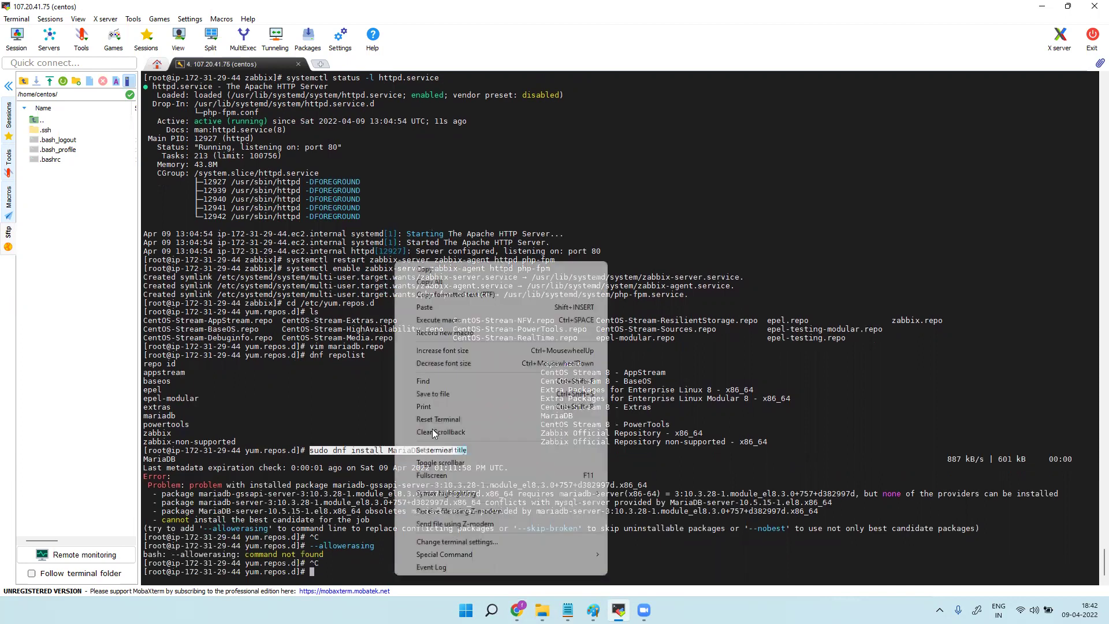
click(425, 307)
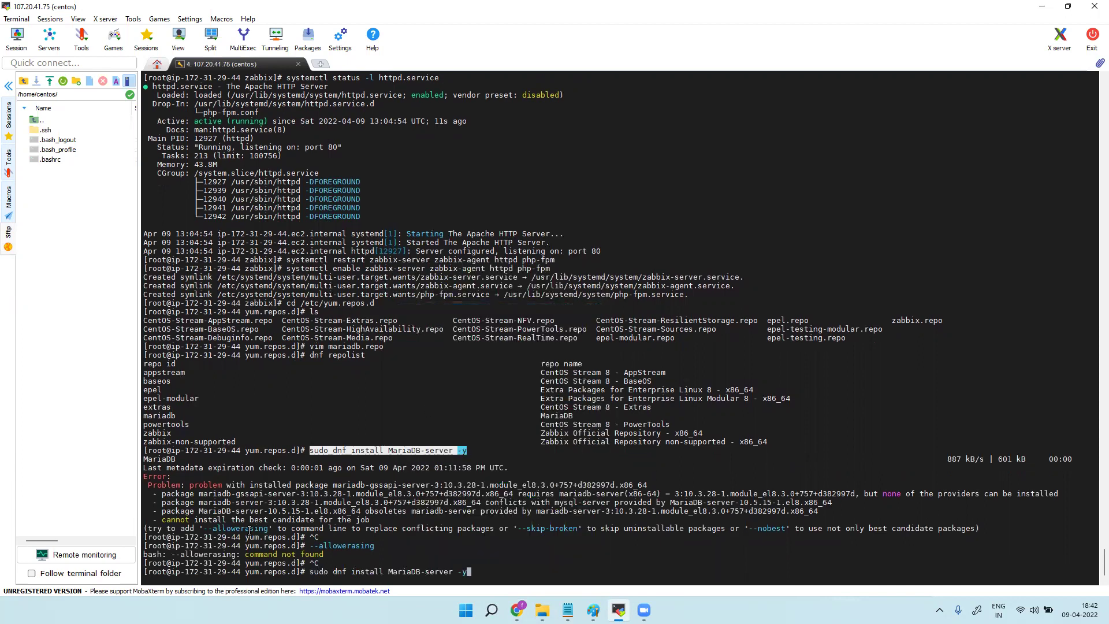
click(234, 530)
double_click(235, 531)
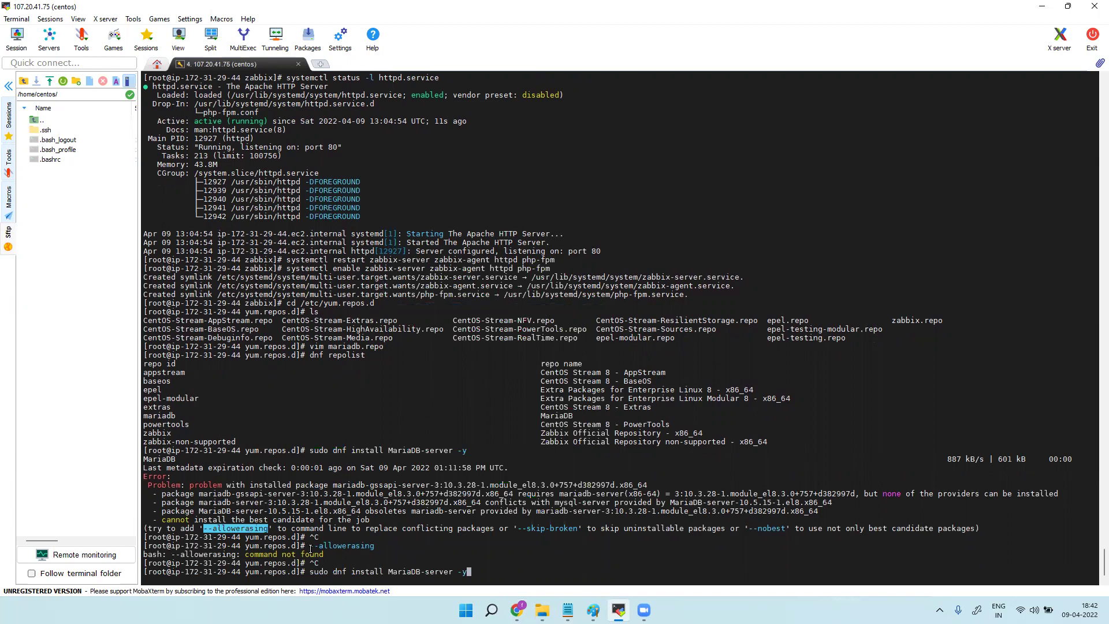
key(ctrl+c)
middle_click(495, 568)
key(BackSpace)
key(BackSpace)
key(BackSpace)
key(BackSpace)
key(BackSpace)
key(BackSpace)
key(BackSpace)
key(BackSpace)
key(BackSpace)
key(BackSpace)
key(BackSpace)
key(BackSpace)
key(BackSpace)
key(BackSpace)
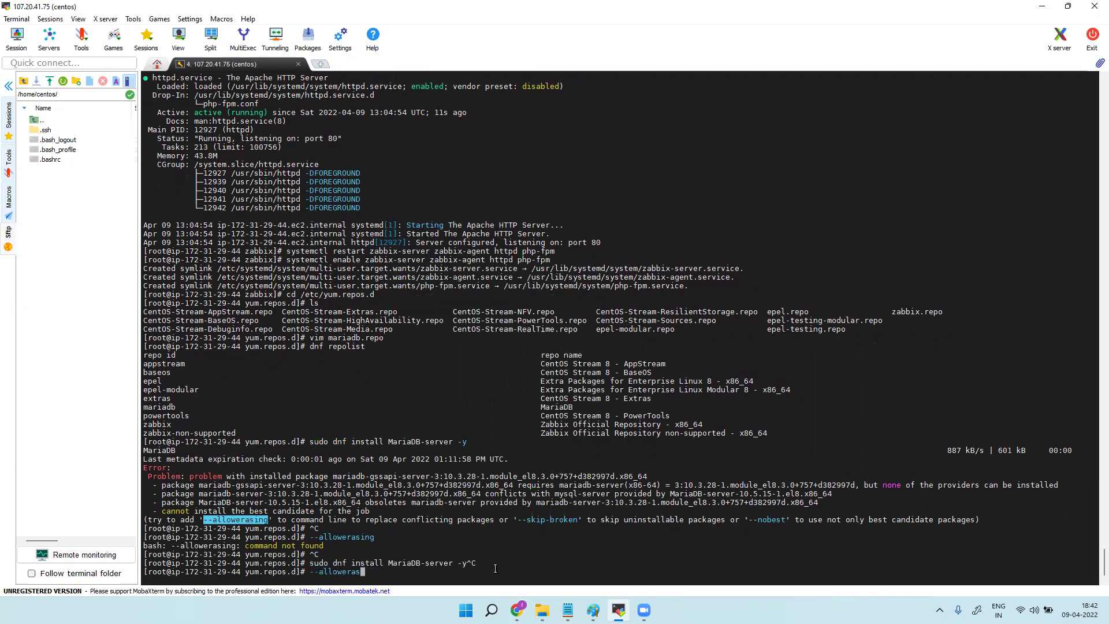
Rerun the MariaDB-server install command with --allowerasing appended.
key(Up)
key(Up)
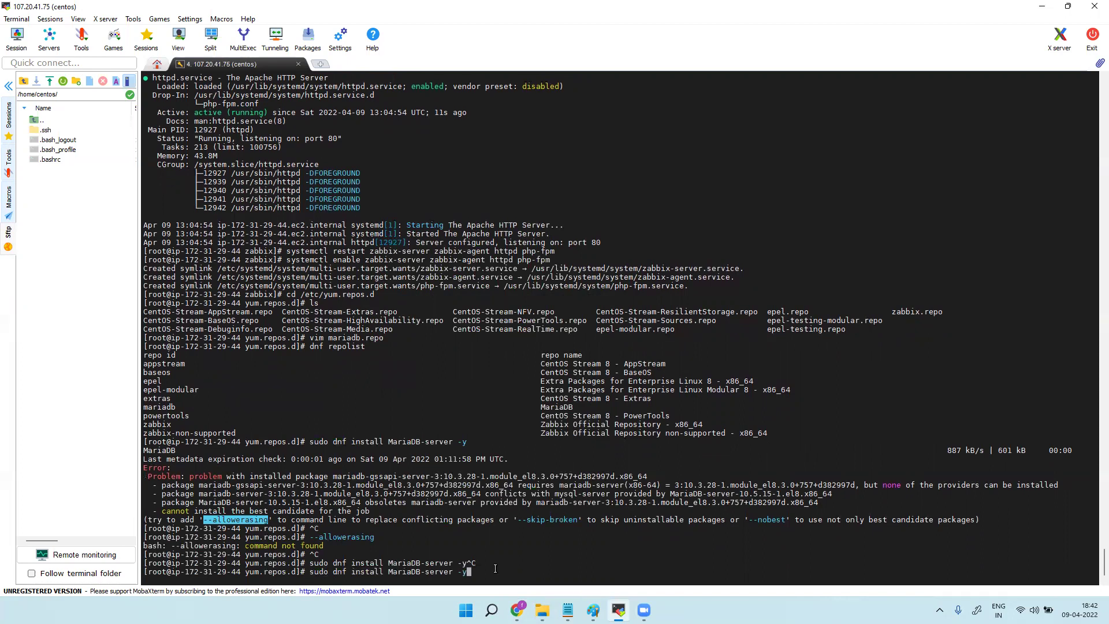
right_click(495, 569)
click(635, 301)
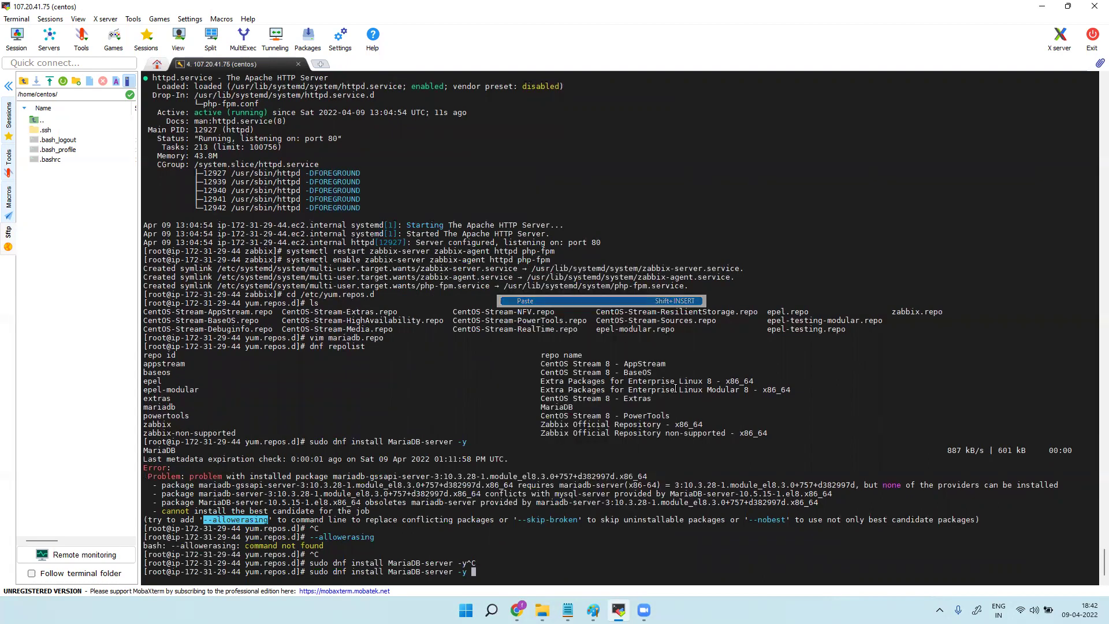
key(Return)
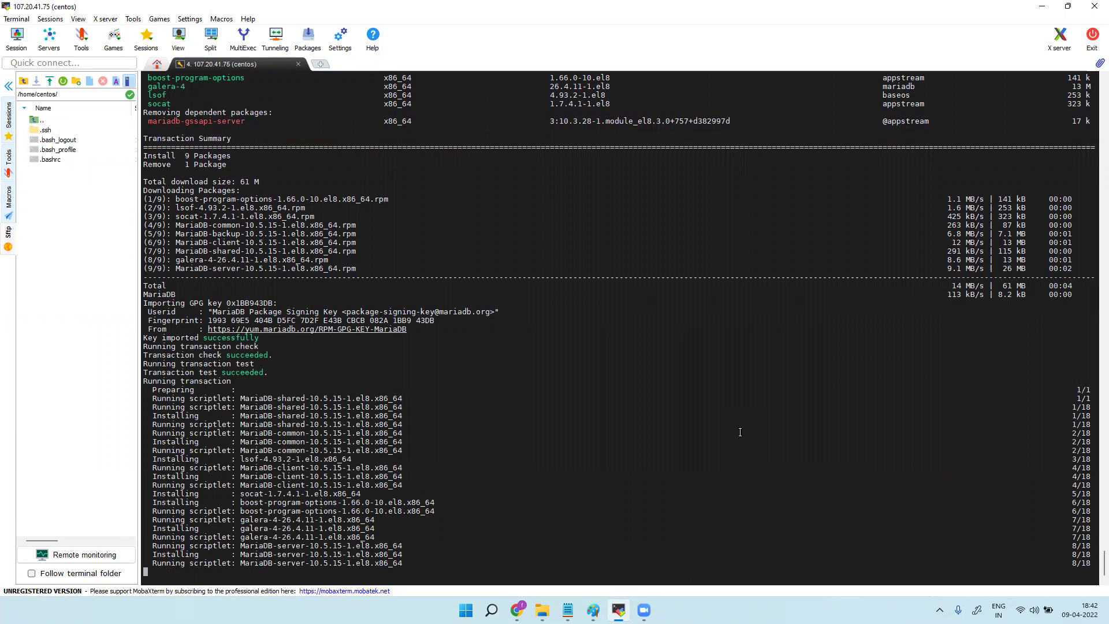
Run 'systemctl start mariadb' copied from the tutorial, which fails with an error.
click(1042, 10)
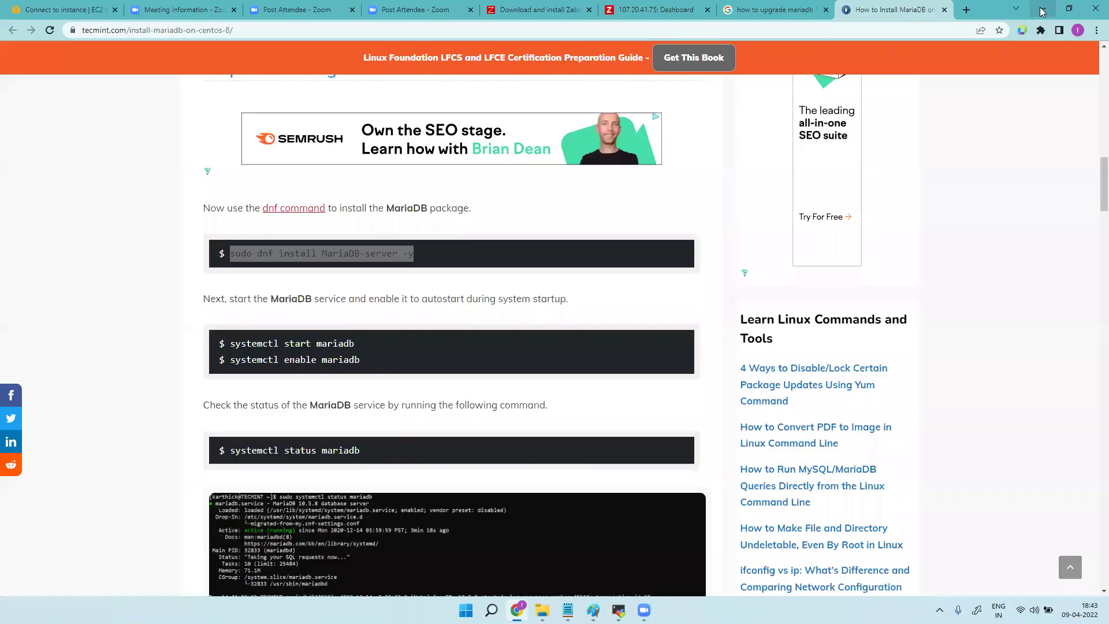
drag(355, 344, 231, 345)
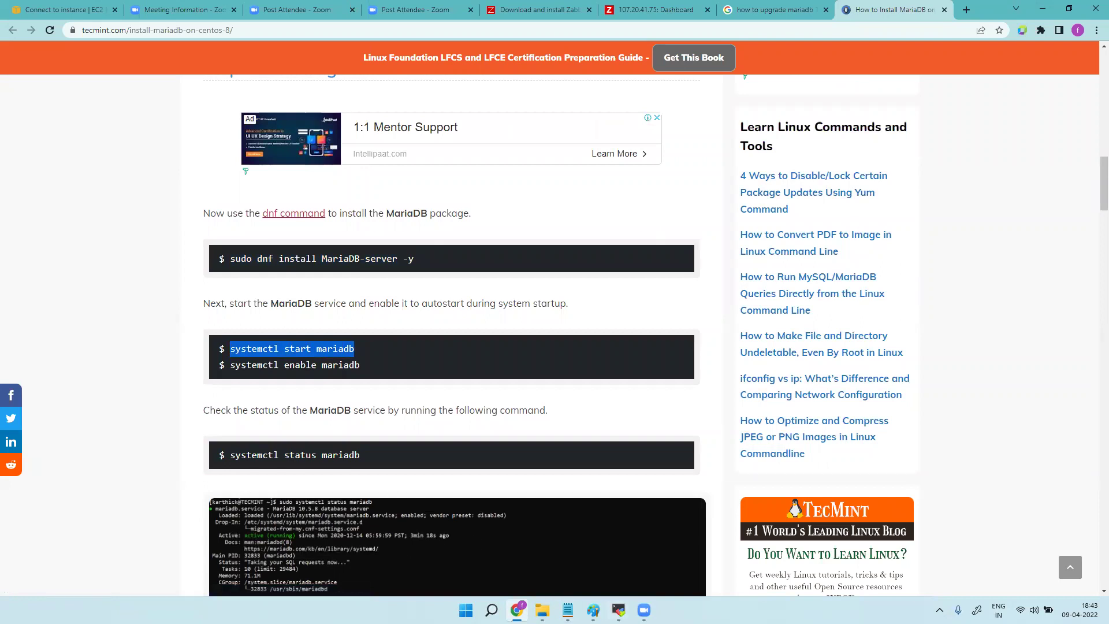
click(619, 611)
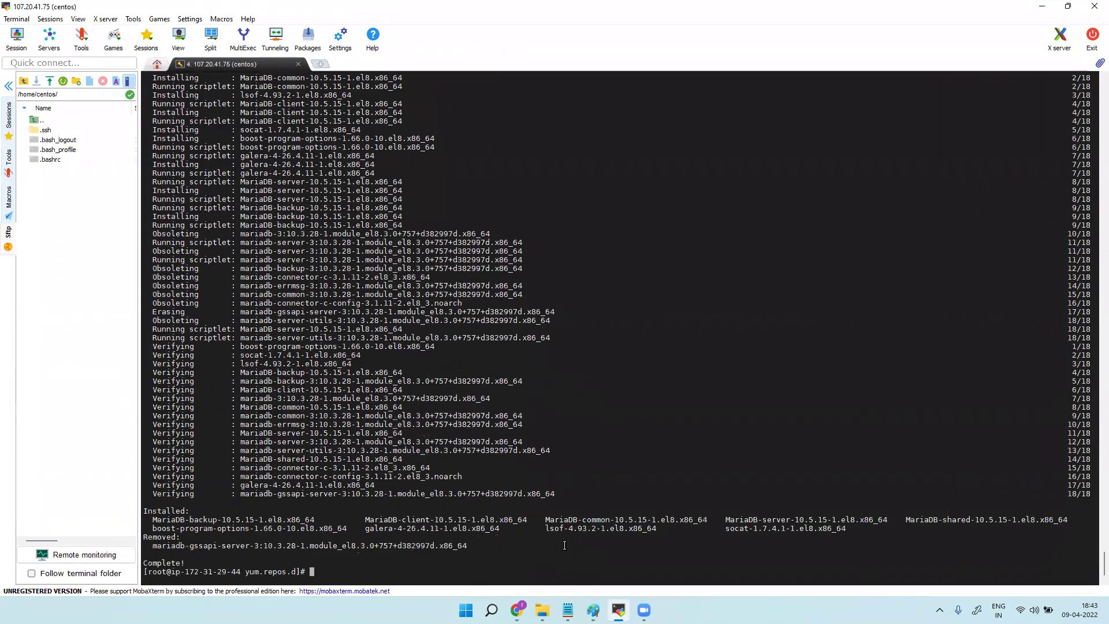
right_click(435, 572)
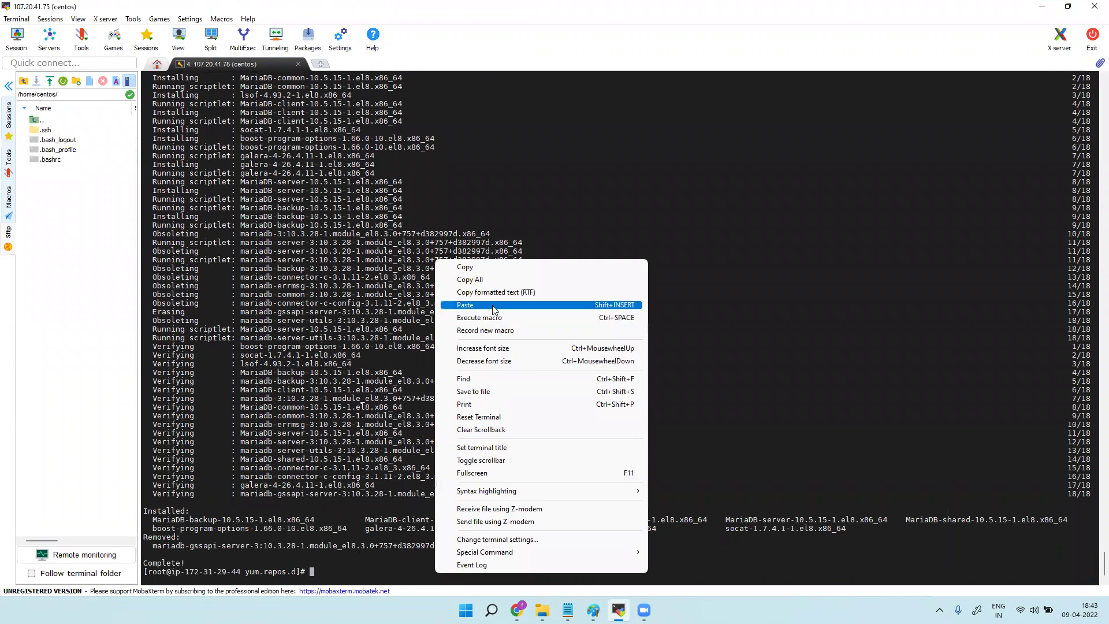
click(493, 305)
key(Return)
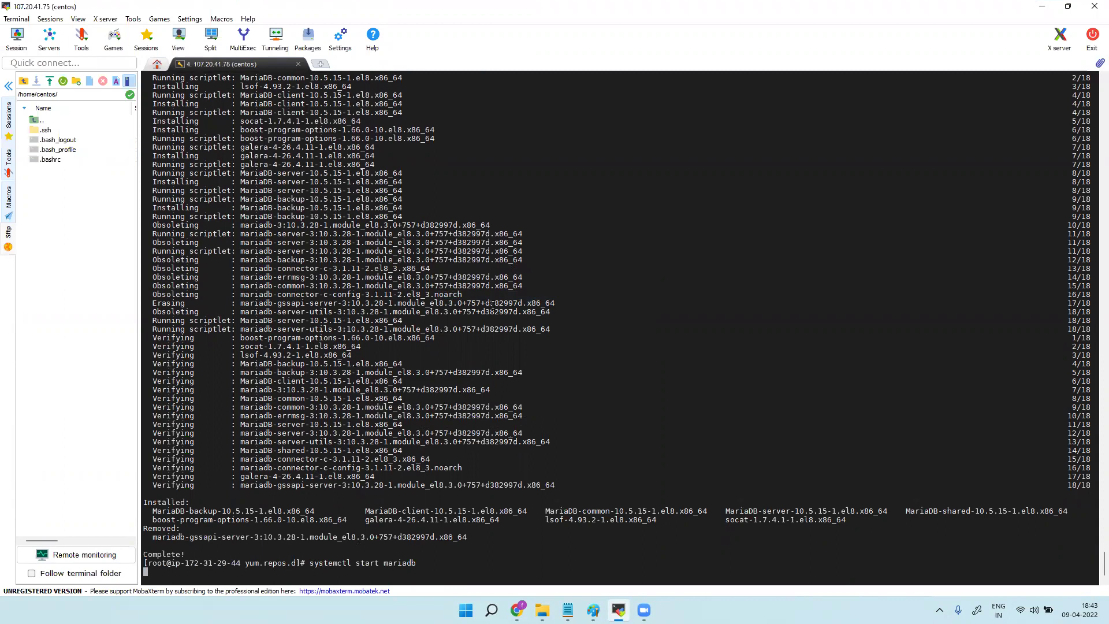
Copy the 'systemctl enable mariadb' command from the tutorial and return to the terminal.
mouse_move(517, 610)
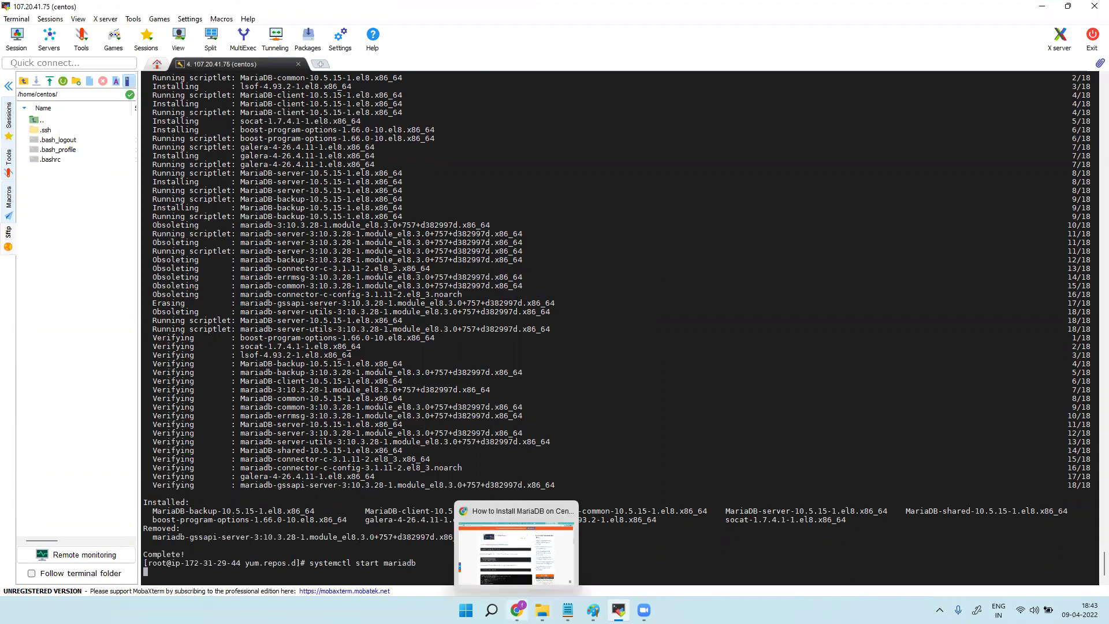
click(516, 548)
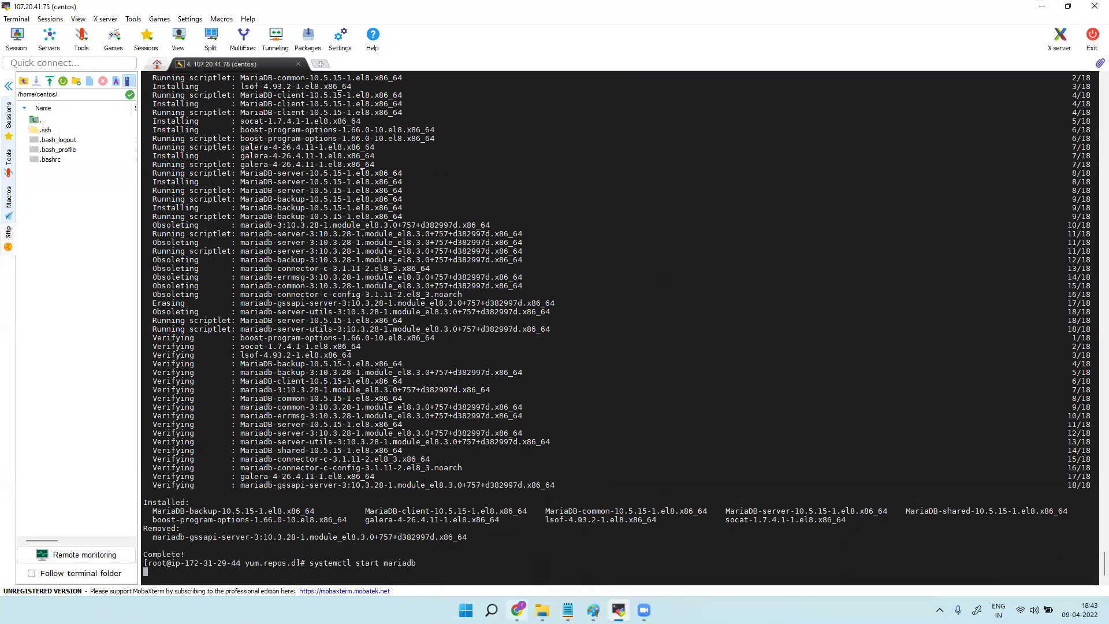
drag(360, 365, 231, 363)
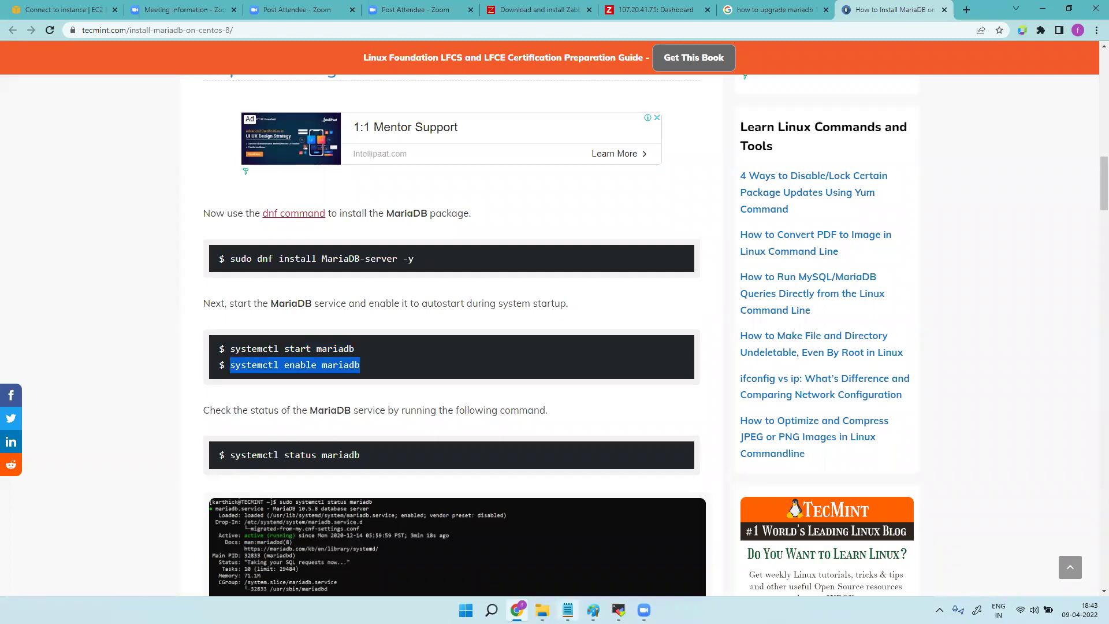
mouse_move(619, 610)
click(618, 545)
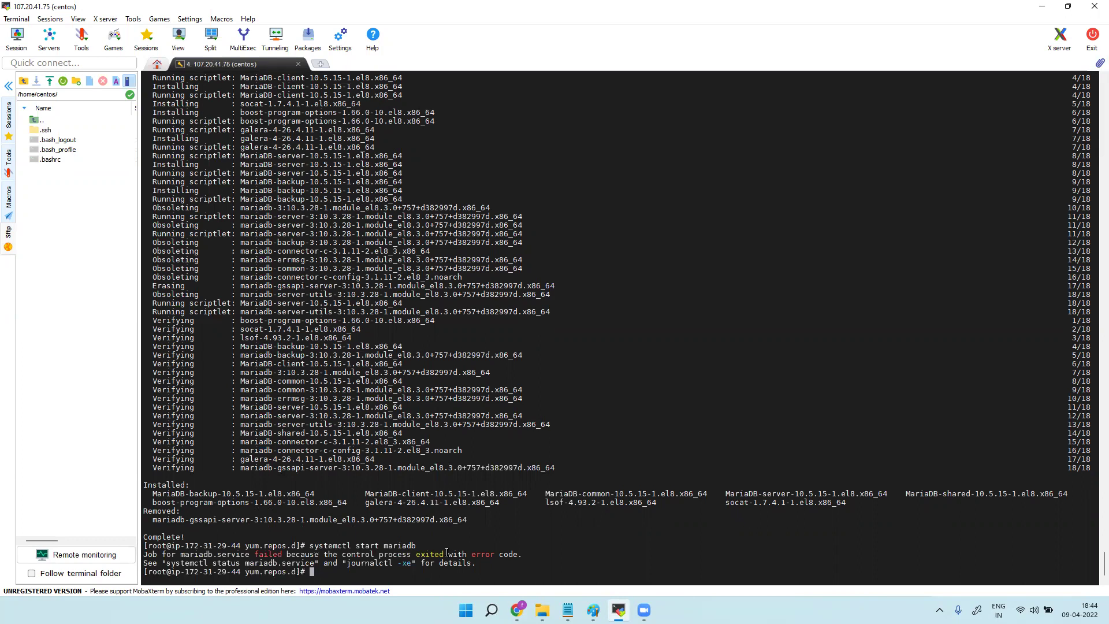
Run journalctl -xe to see that InnoDB can't upgrade the crashed 10.3.28 redo logs.
drag(348, 564, 411, 564)
right_click(385, 573)
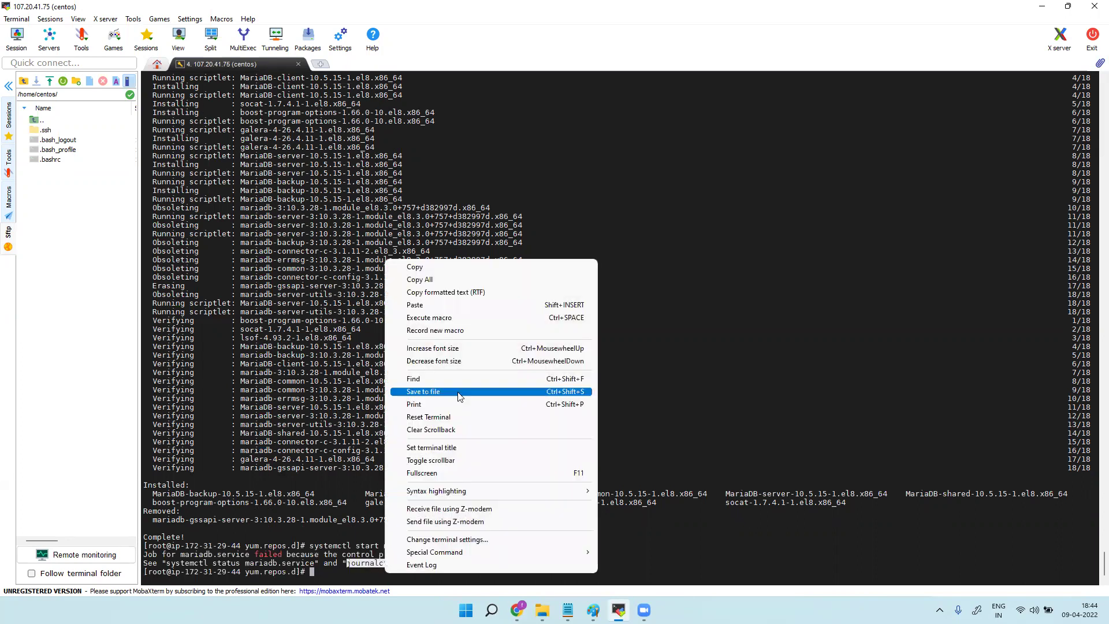
click(452, 298)
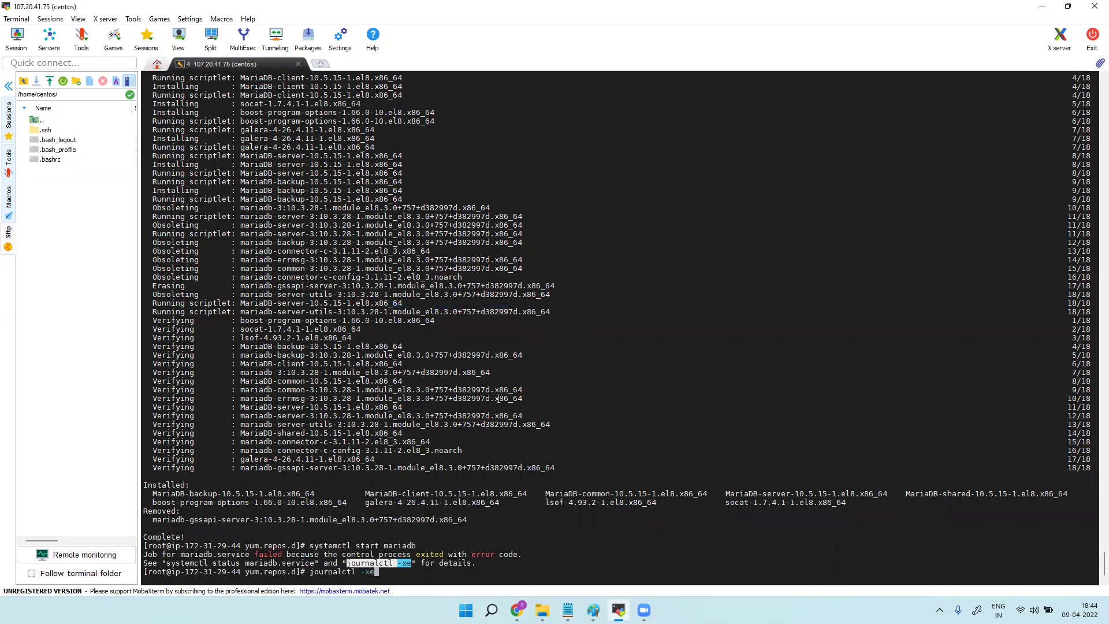
key(Return)
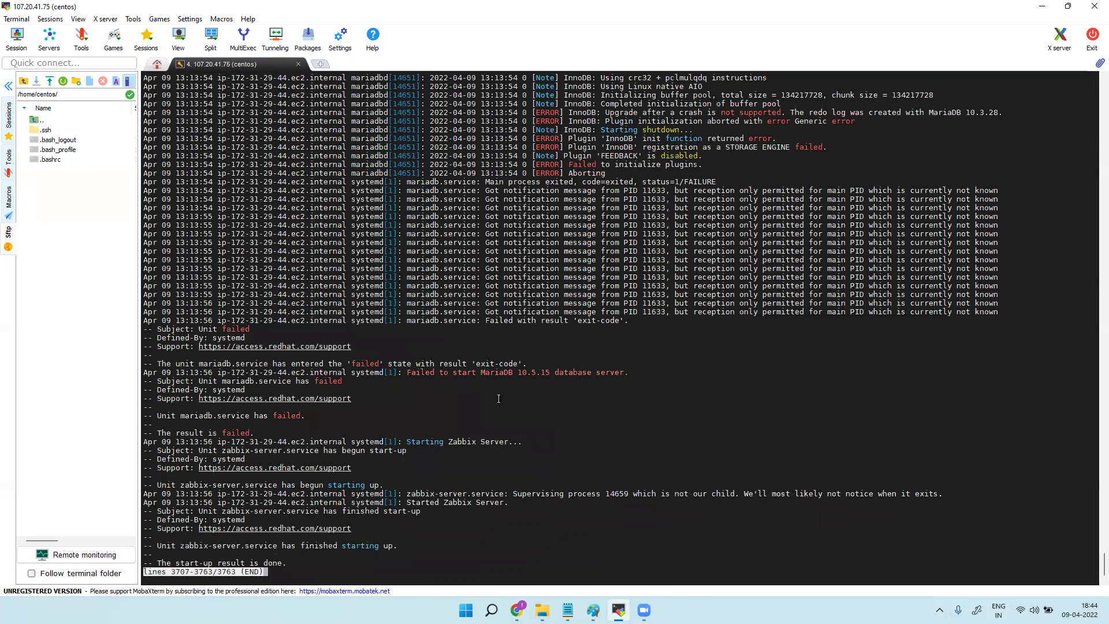
key(q)
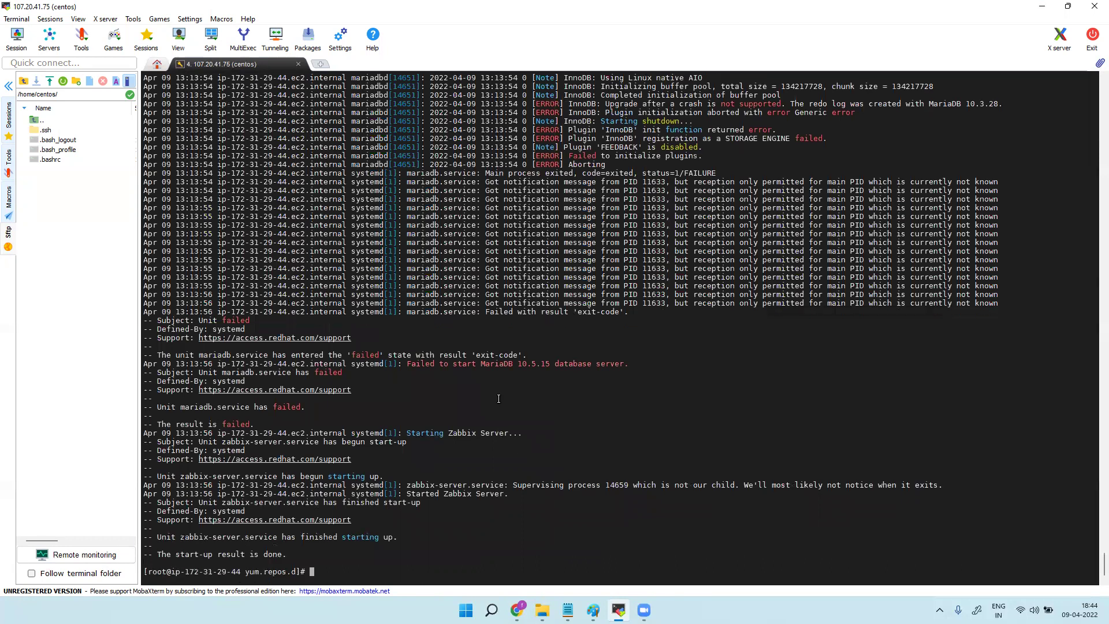
Clear the prompt and select 'systemctl enable mariadb' in the Tecmint guide.
right_click(371, 572)
click(434, 310)
key(BackSpace)
key(BackSpace)
key(BackSpace)
key(BackSpace)
key(BackSpace)
key(BackSpace)
key(BackSpace)
key(BackSpace)
key(BackSpace)
key(BackSpace)
key(BackSpace)
key(BackSpace)
key(BackSpace)
key(BackSpace)
click(517, 611)
triple_click(300, 363)
Copy 'systemctl enable mariadb' from the guide and run it in the terminal.
right_click(312, 363)
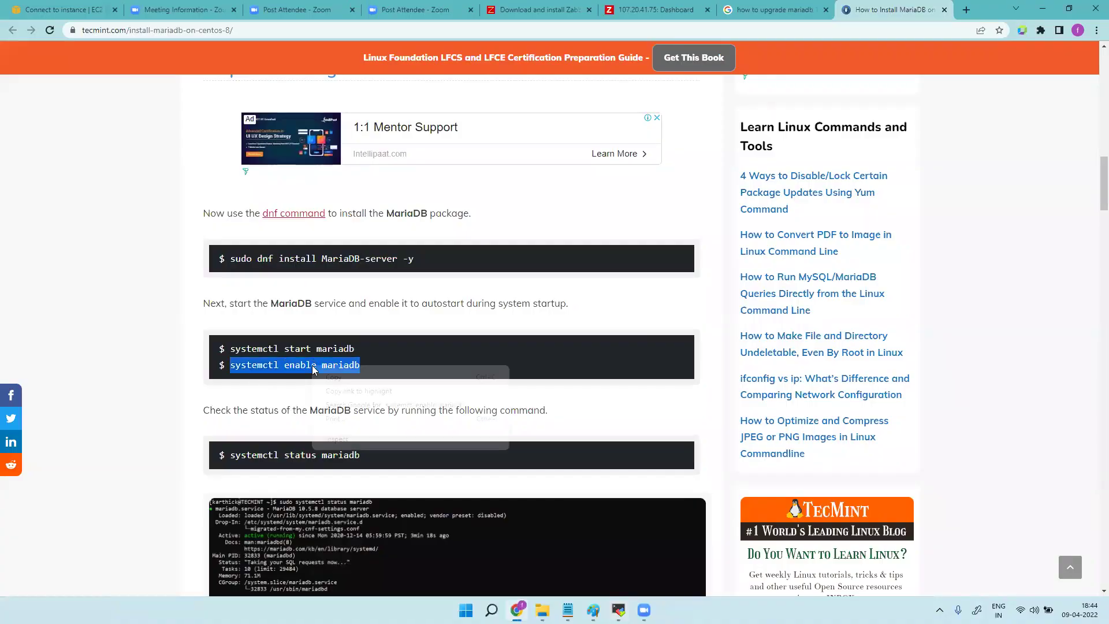
click(333, 378)
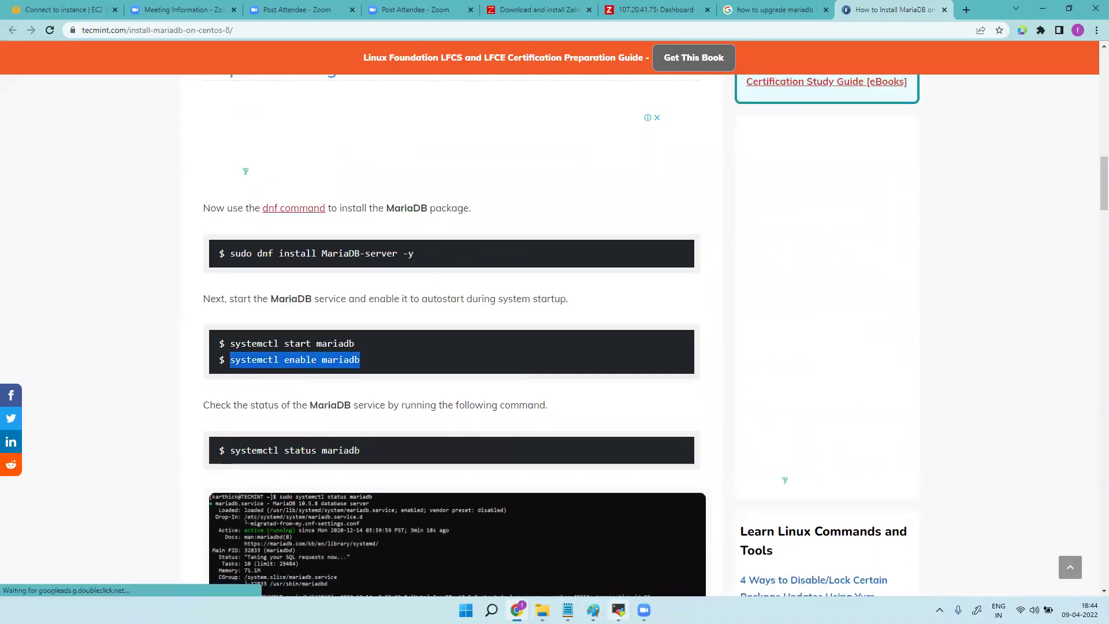
click(618, 610)
right_click(399, 263)
click(467, 308)
key(Return)
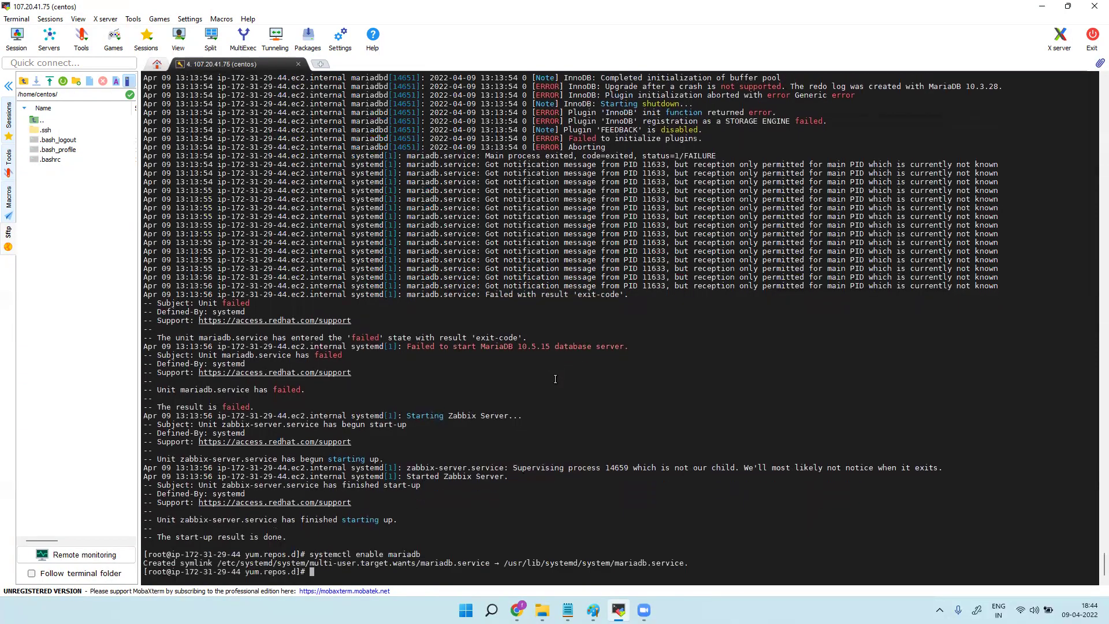
Start the service by editing the last command into 'systemctl start mariadb'.
key(Up)
key(Left)
key(Left)
key(Left)
key(Left)
key(Left)
key(Left)
key(Left)
key(Left)
key(Left)
key(Right)
key(BackSpace)
key(BackSpace)
key(BackSpace)
key(BackSpace)
key(BackSpace)
key(BackSpace)
text(start)
key(Return)
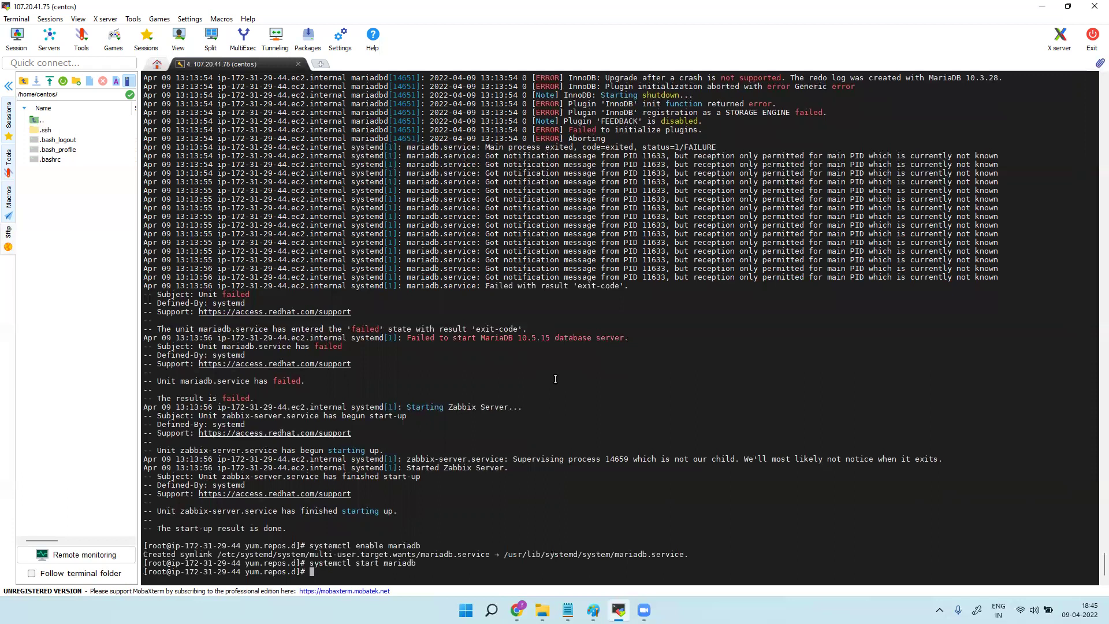
Run 'systemctl status mariadb' and confirm MariaDB 10.5.15 is active (running).
key(Up)
key(Left)
key(Left)
key(Left)
key(Left)
key(Left)
key(Left)
key(Left)
key(Left)
key(BackSpace)
key(BackSpace)
text(tus)
key(Return)
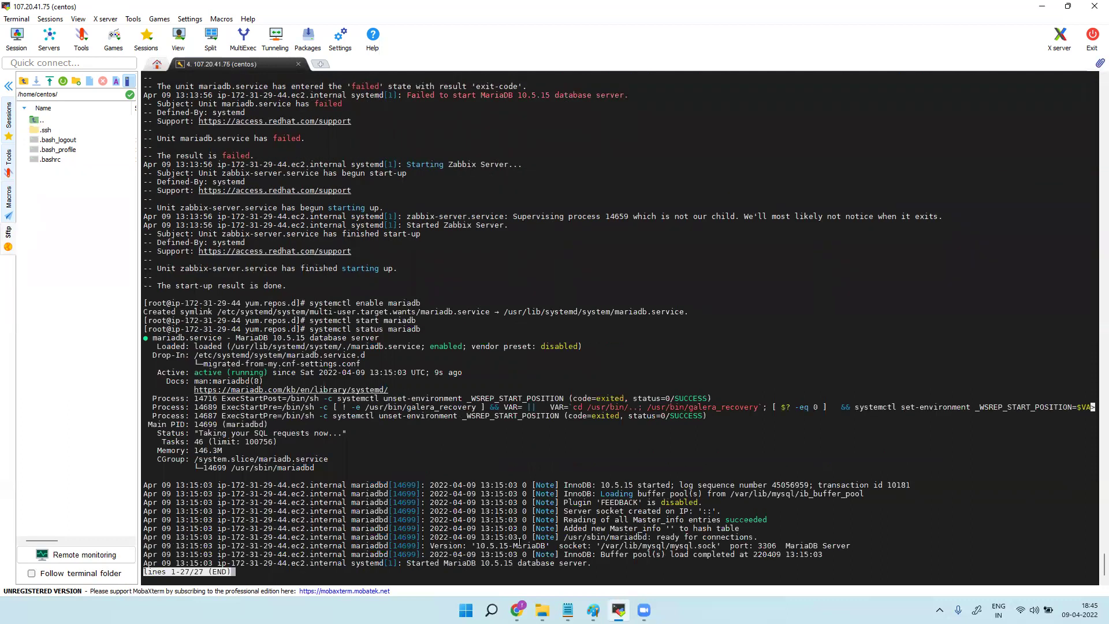
drag(198, 372, 360, 360)
click(544, 549)
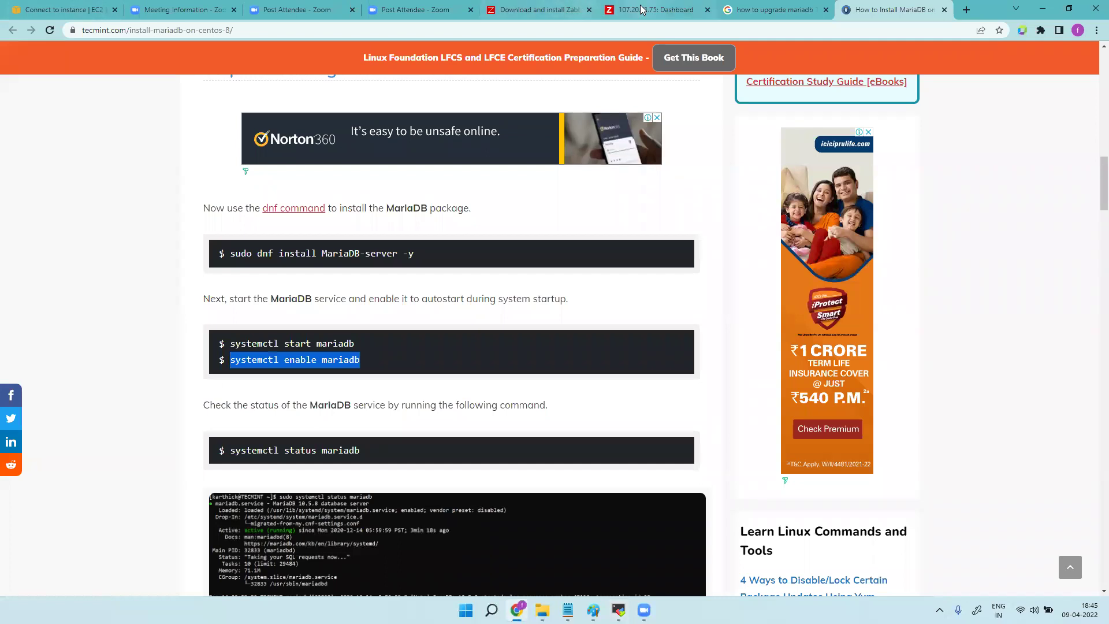
Reload the 107.20.41.75 Zabbix dashboard and confirm 'Zabbix server is running' shows Yes.
click(578, 8)
click(640, 8)
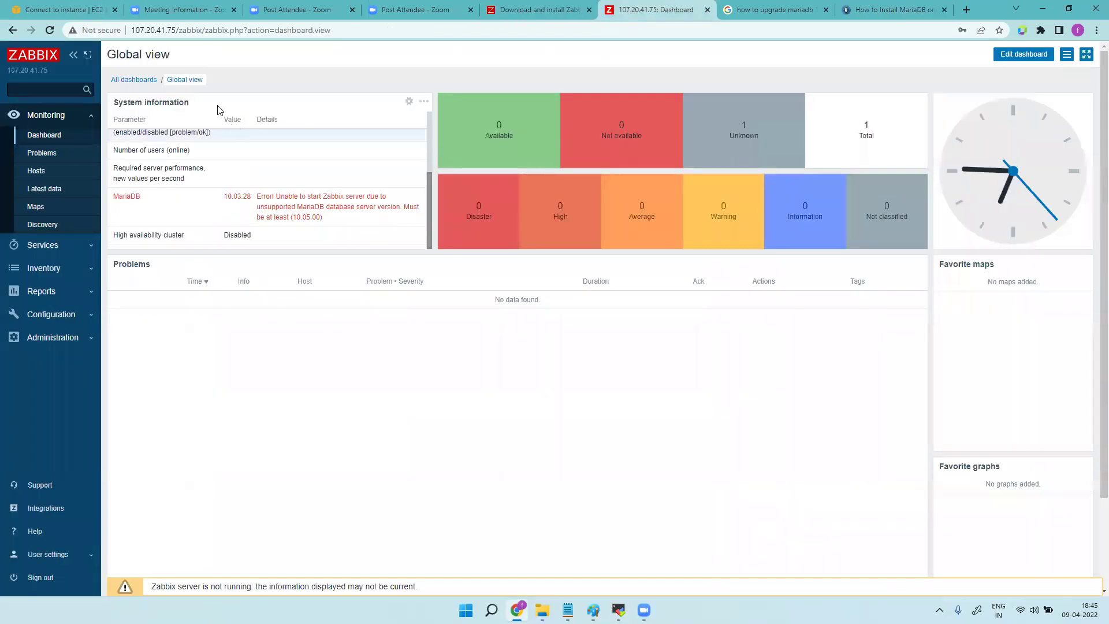
click(50, 31)
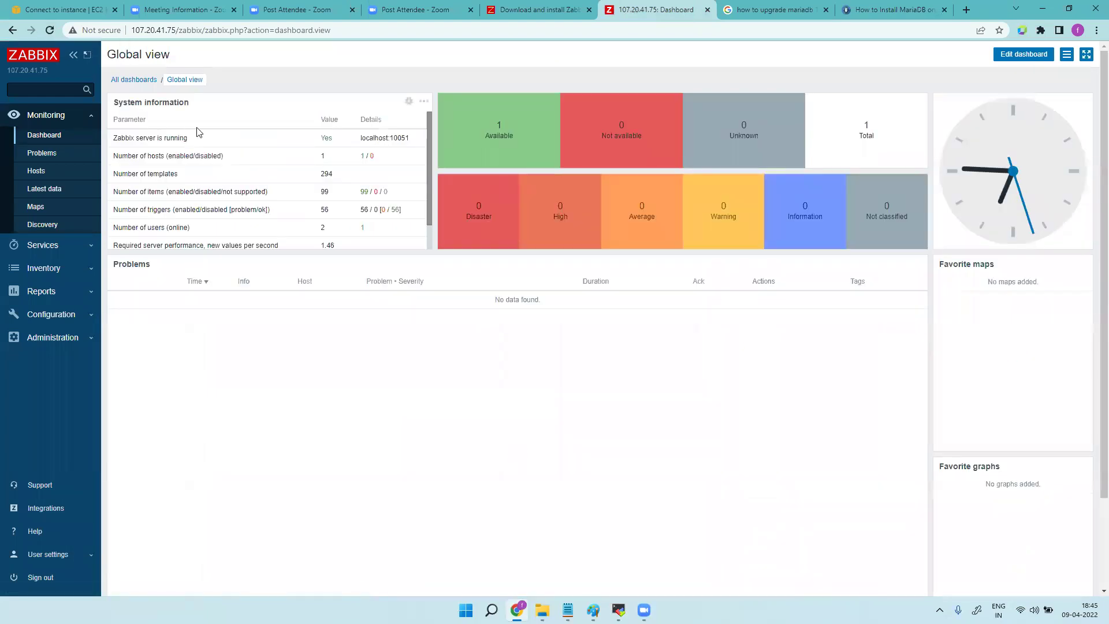
drag(319, 141, 335, 143)
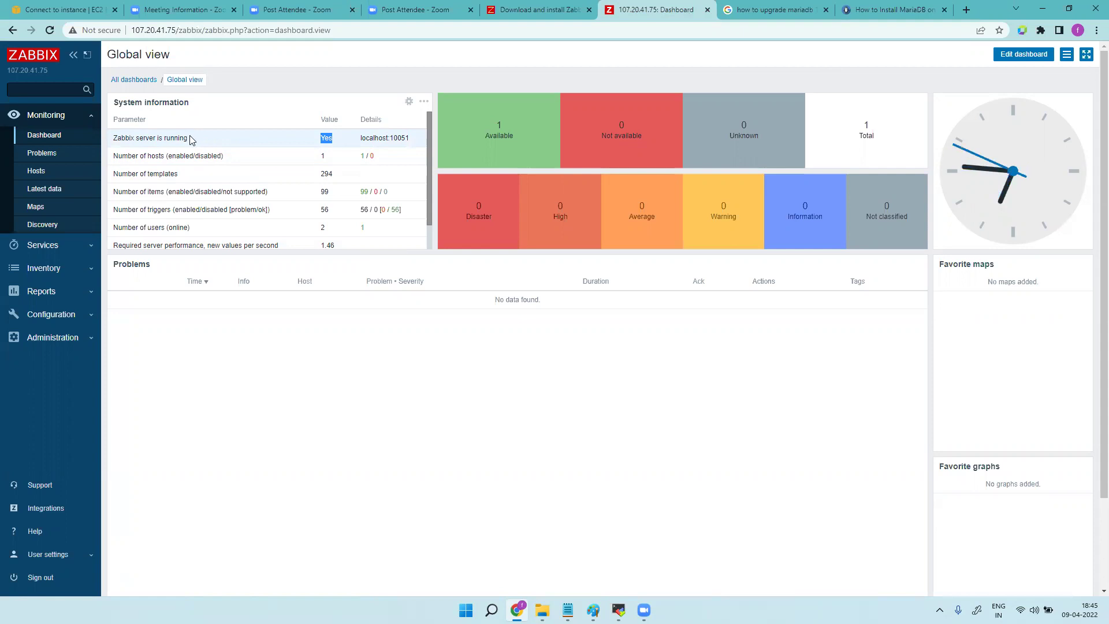
mouse_move(593, 610)
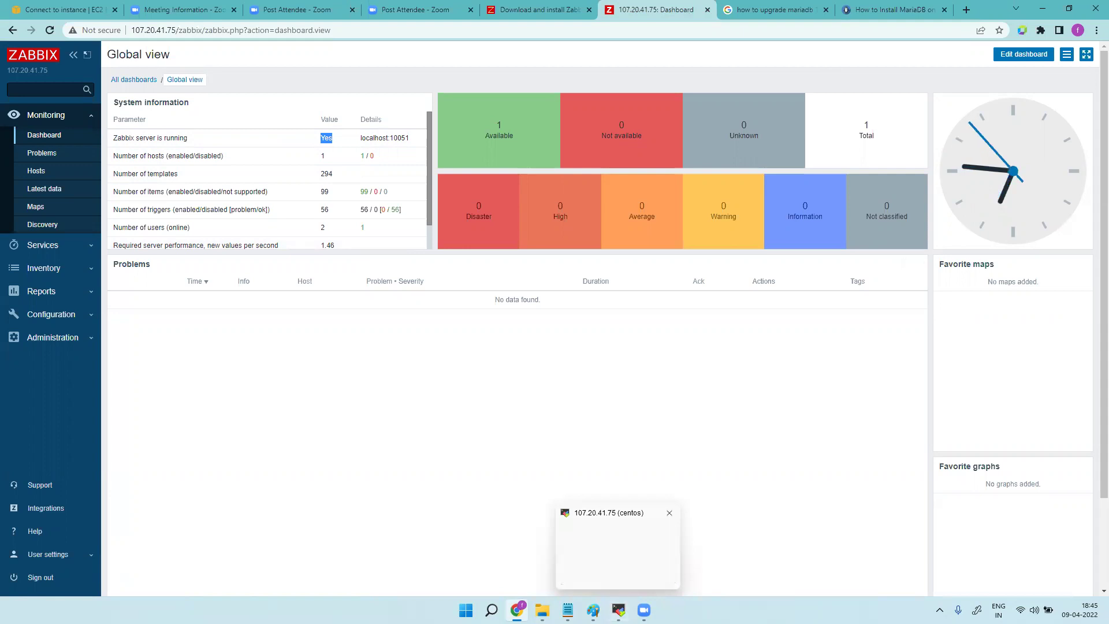
click(622, 534)
mouse_move(517, 610)
click(516, 546)
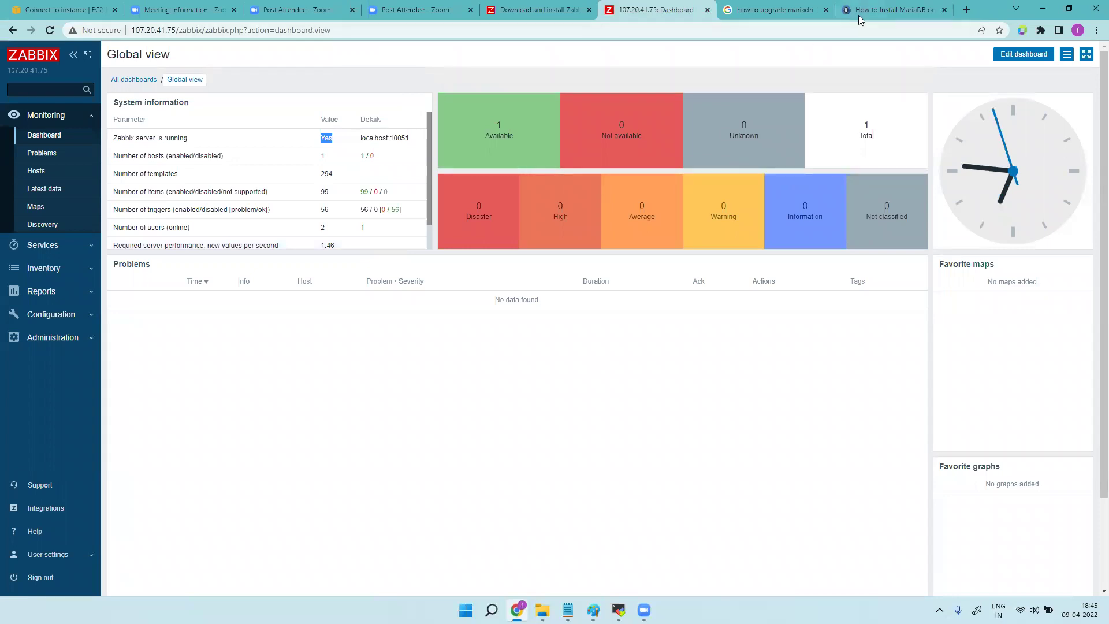
Review the guide's MariaDB repo file, dnf repolist and MariaDB-server install commands.
click(861, 17)
scroll(427, 327, up, 6)
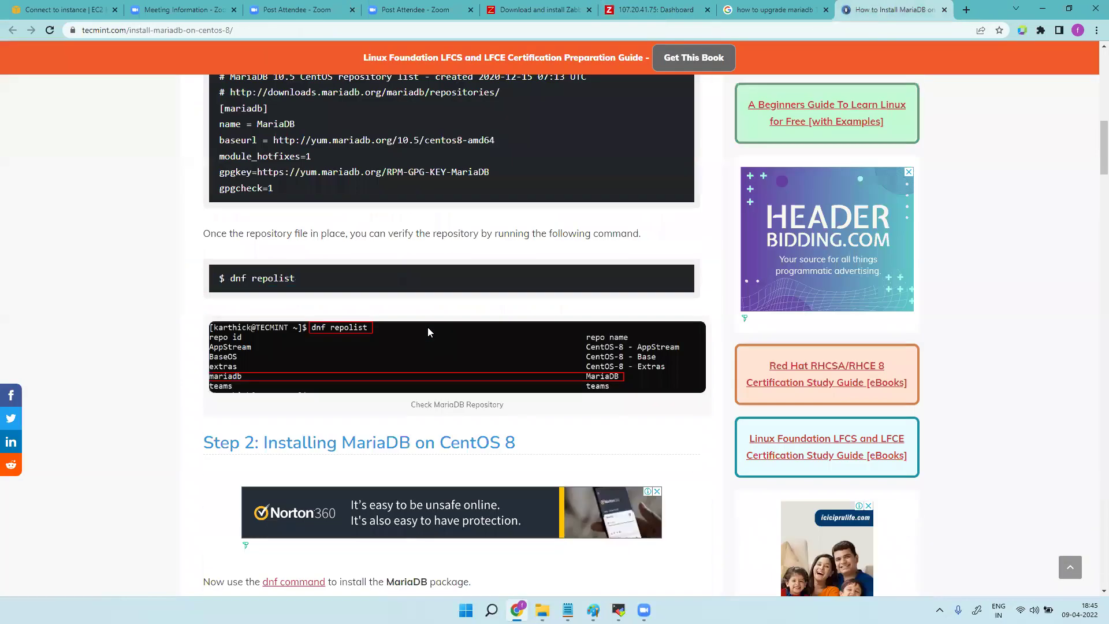
scroll(427, 327, up, 10)
scroll(430, 333, down, 12)
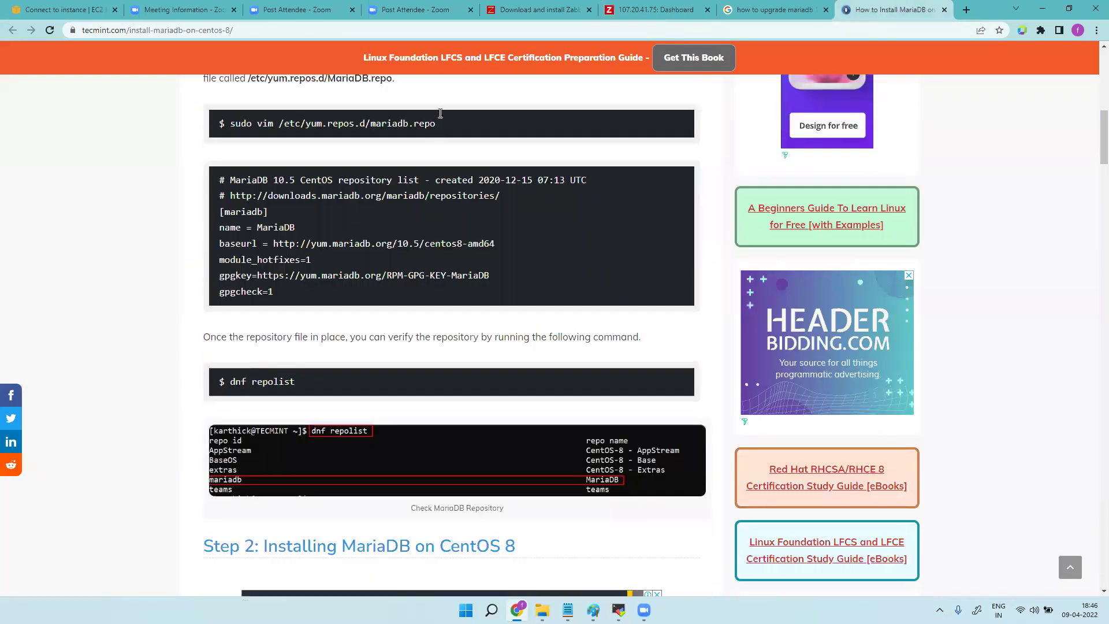
drag(436, 124, 230, 126)
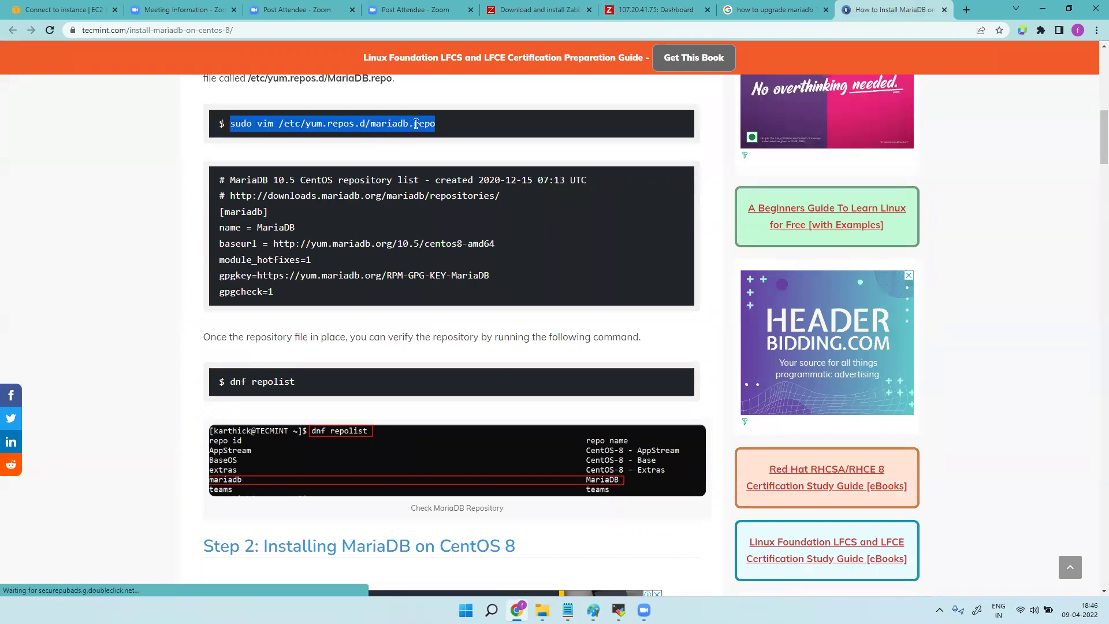
drag(282, 292, 215, 186)
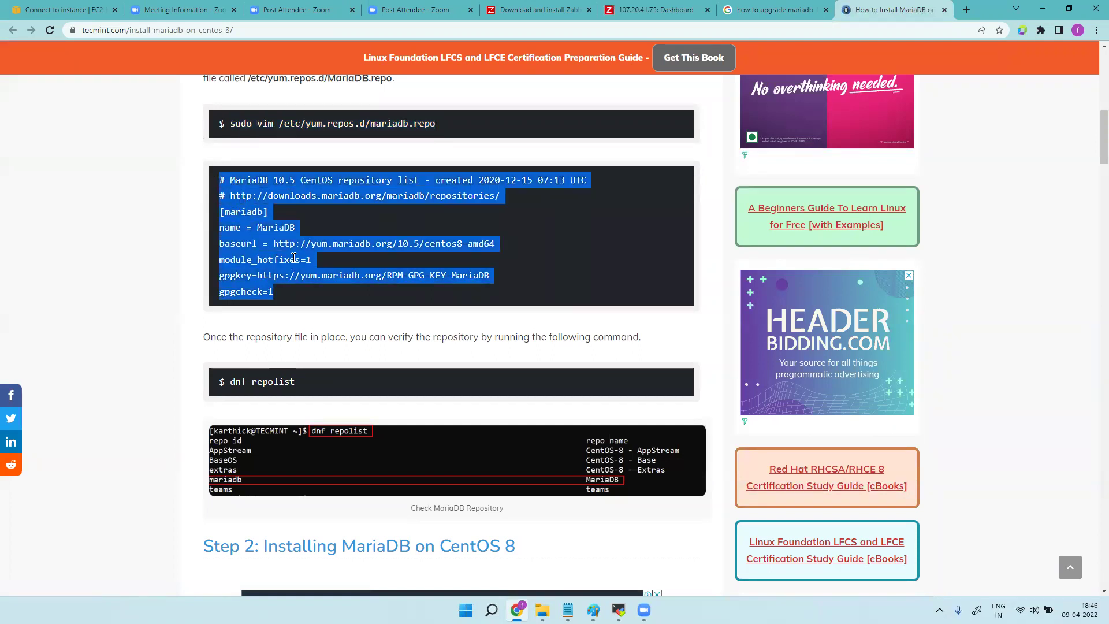
drag(297, 383, 218, 383)
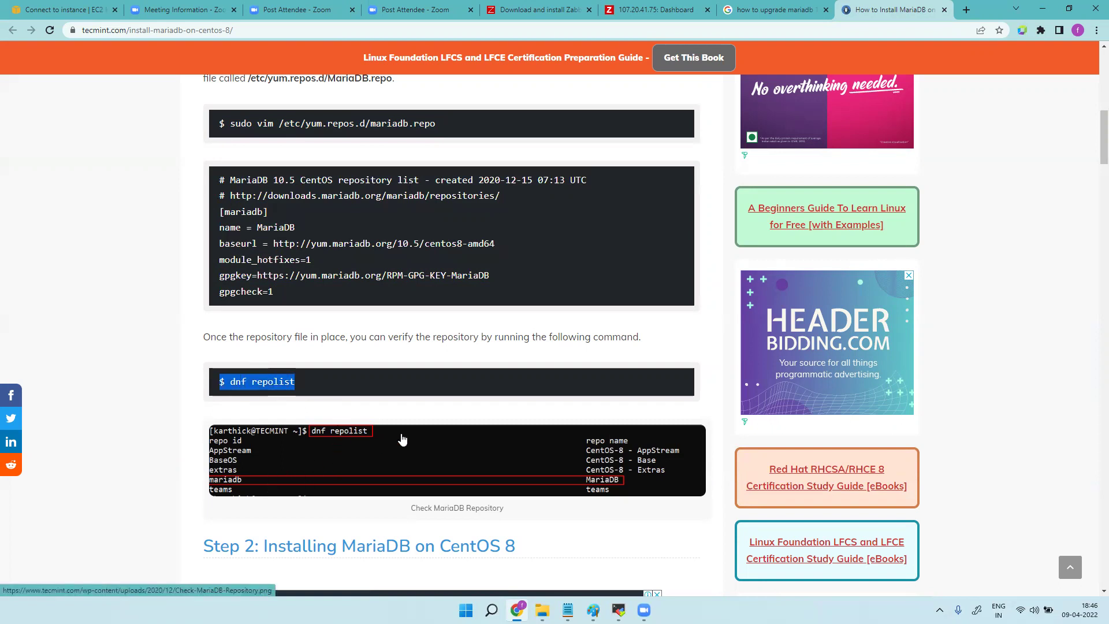
scroll(402, 440, down, 5)
scroll(387, 310, down, 5)
scroll(373, 221, up, 5)
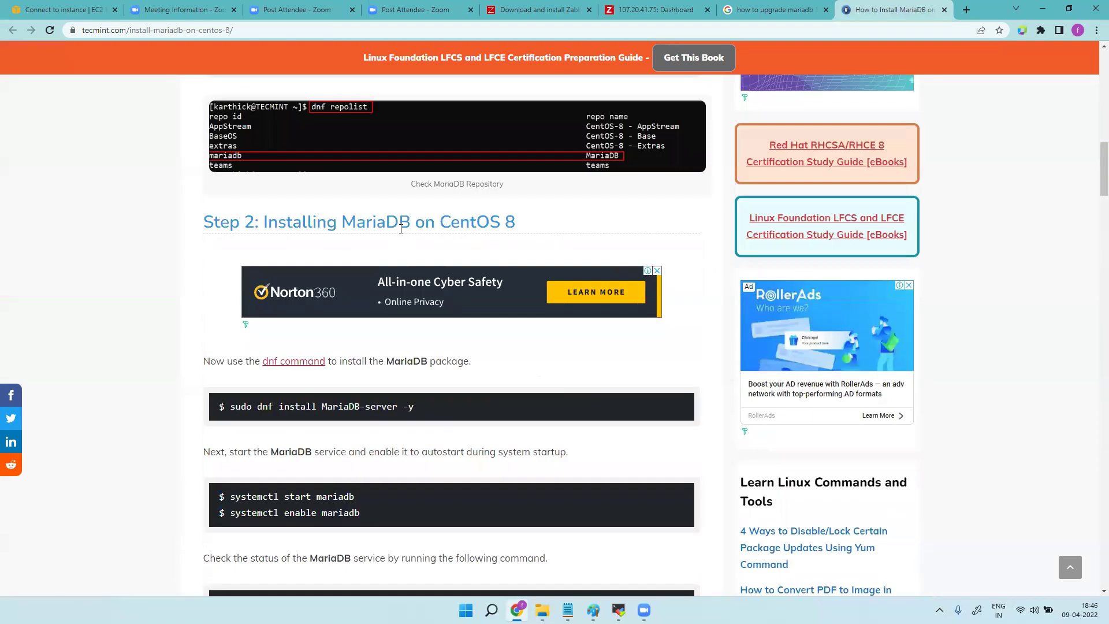
drag(436, 426, 230, 426)
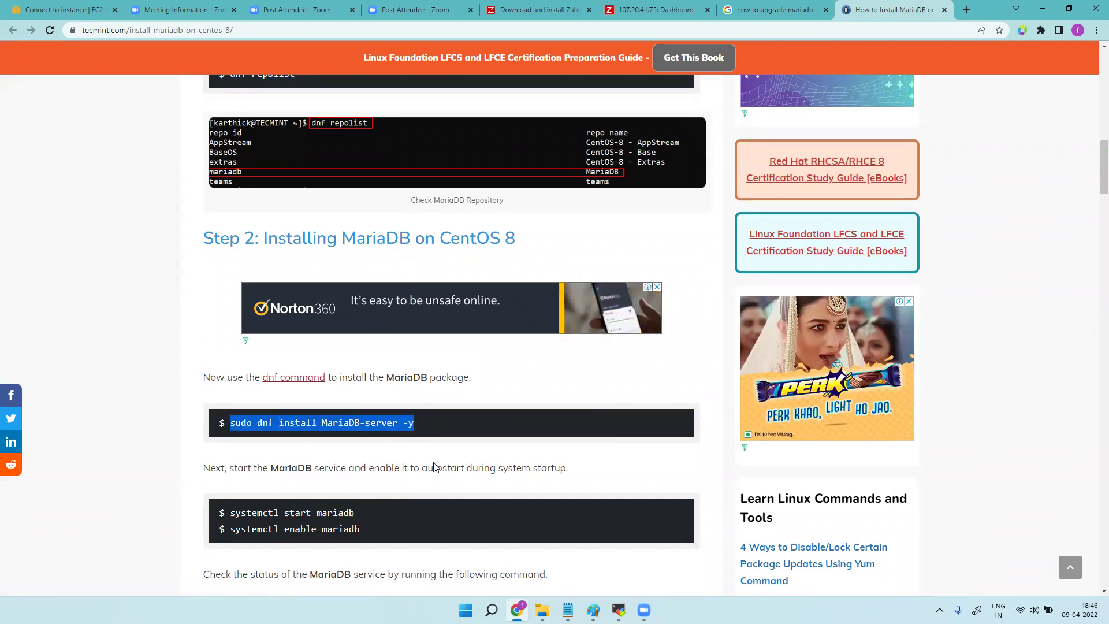
click(619, 610)
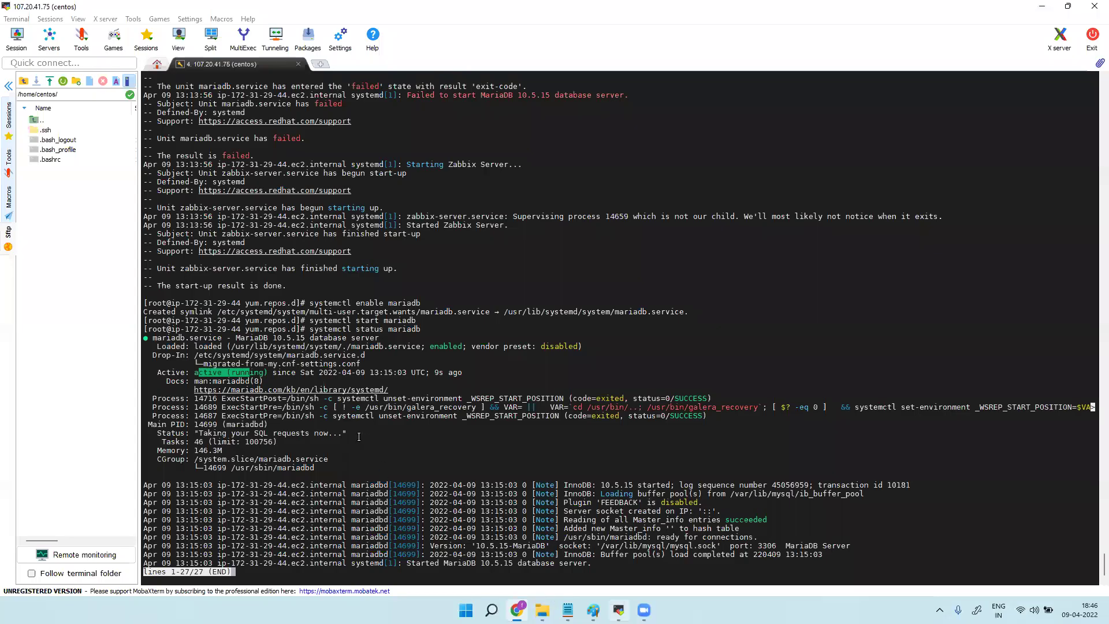
Find the earlier dnf install output and select its --allowerasing option.
scroll(359, 439, up, 10)
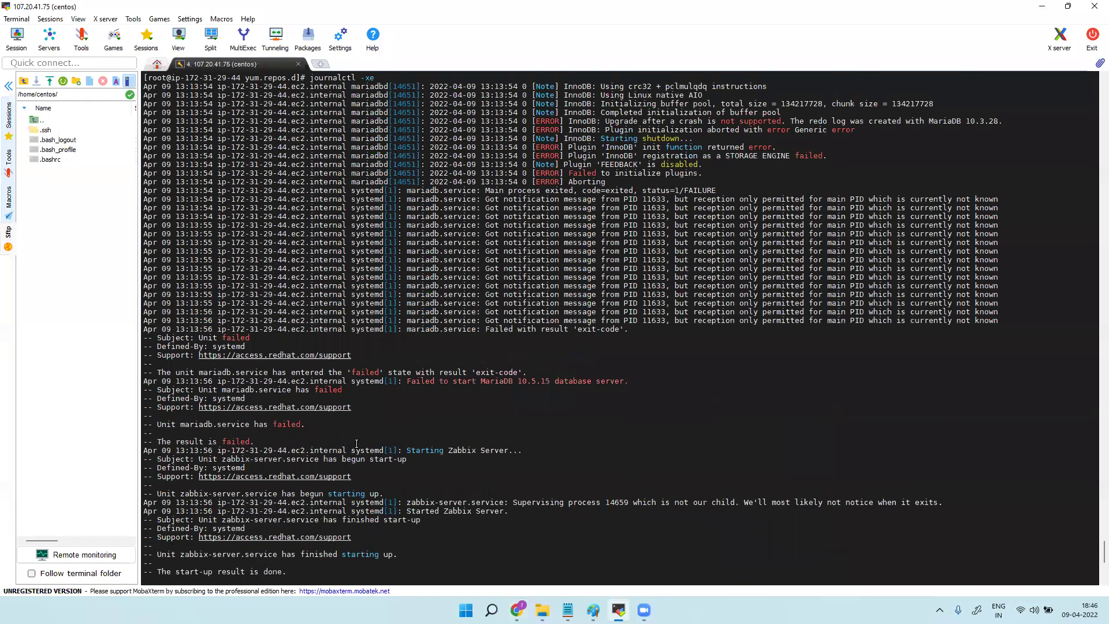
scroll(357, 443, up, 13)
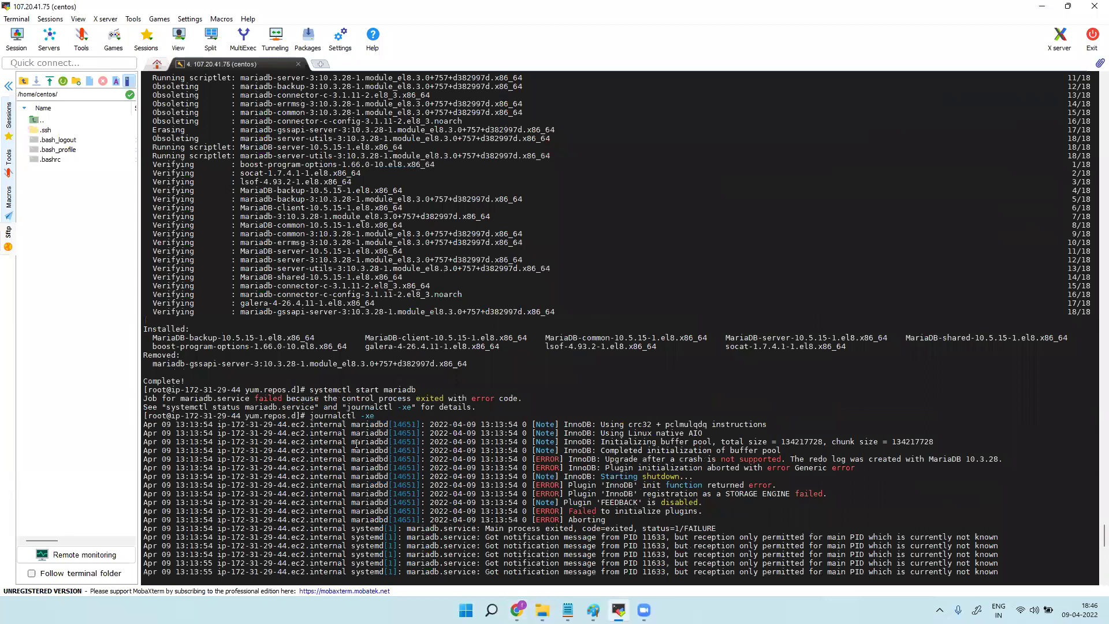
scroll(357, 443, up, 15)
scroll(357, 443, up, 11)
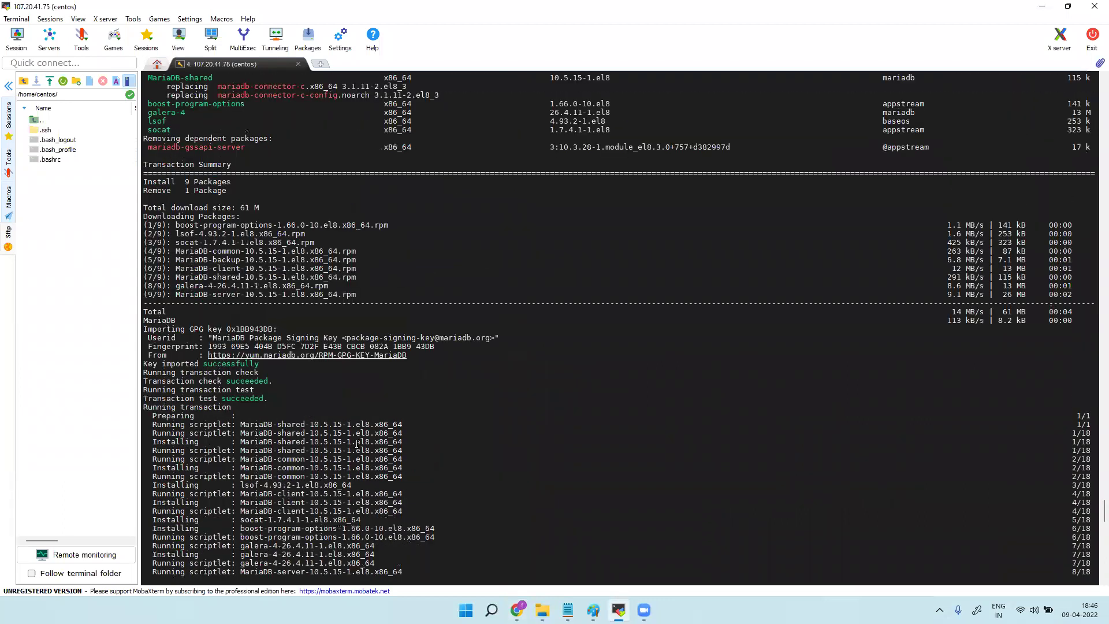
scroll(356, 443, up, 9)
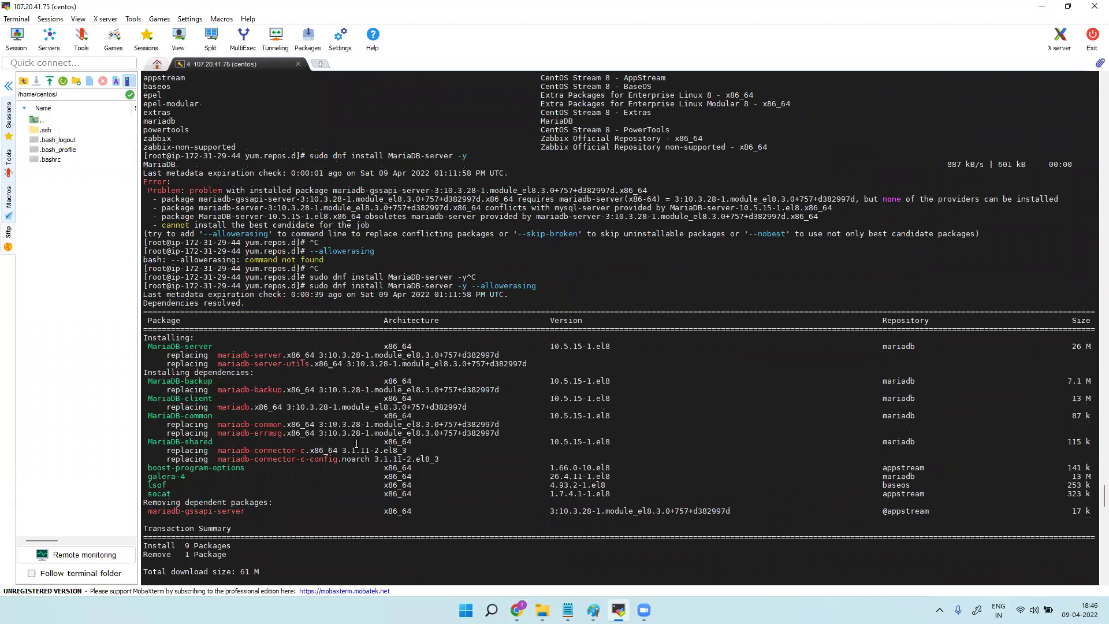
scroll(357, 443, up, 5)
scroll(357, 444, up, 7)
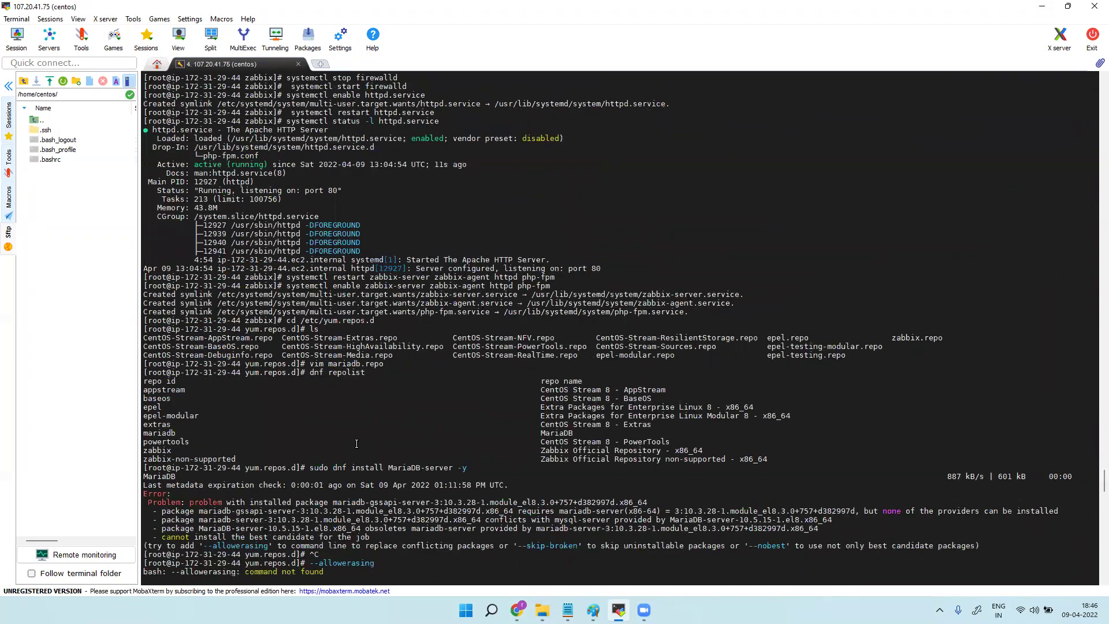
scroll(356, 443, up, 5)
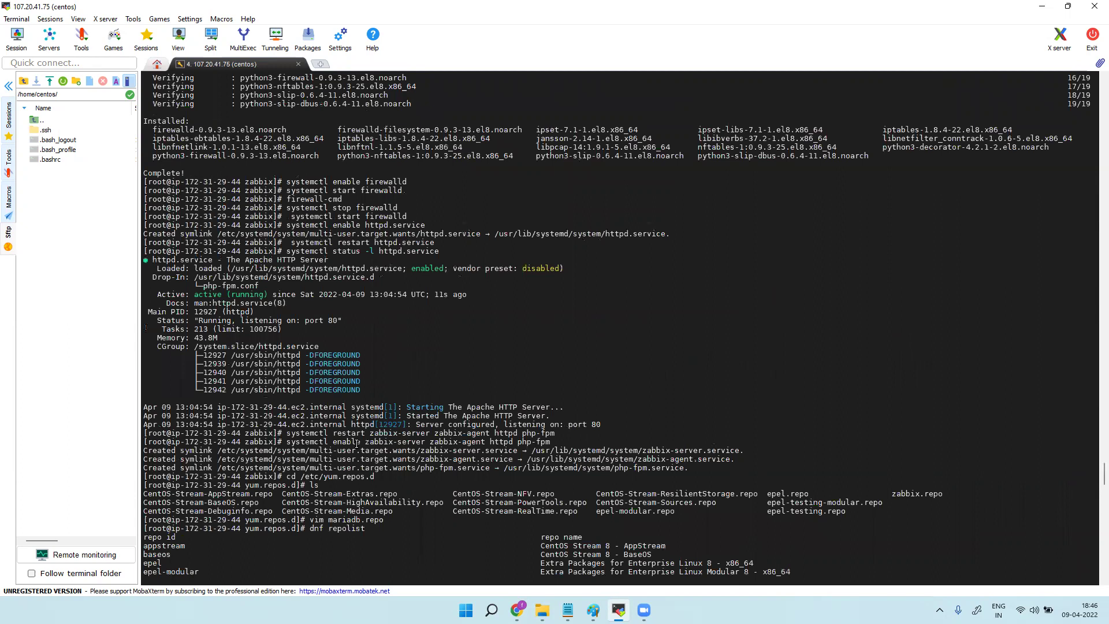
scroll(356, 443, down, 1)
scroll(357, 447, down, 6)
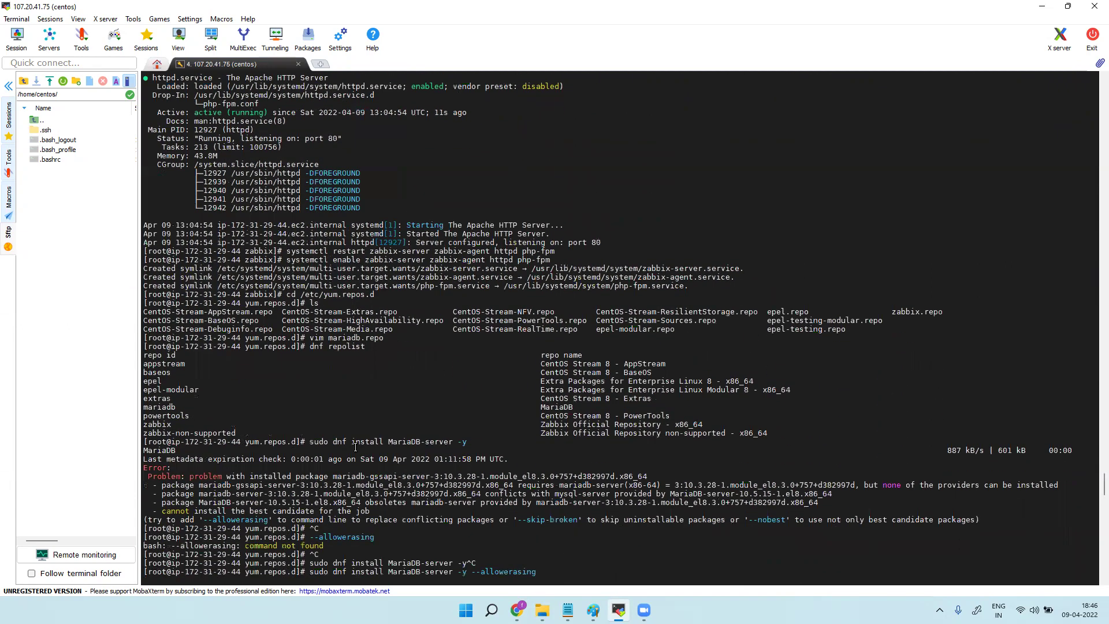
scroll(355, 446, down, 1)
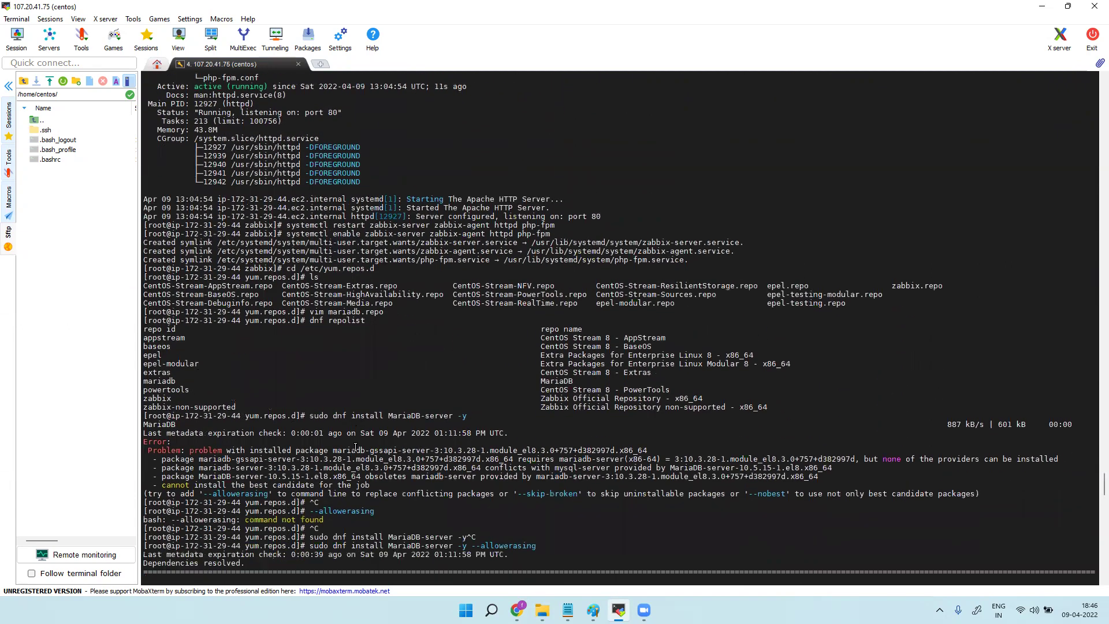
scroll(356, 447, down, 2)
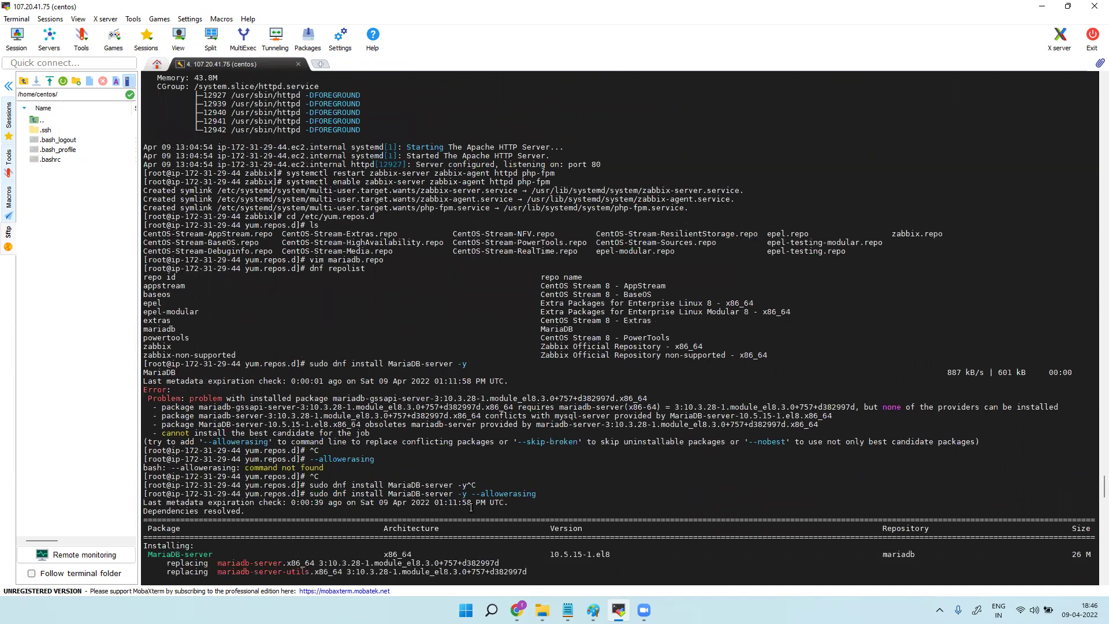
drag(536, 492, 474, 492)
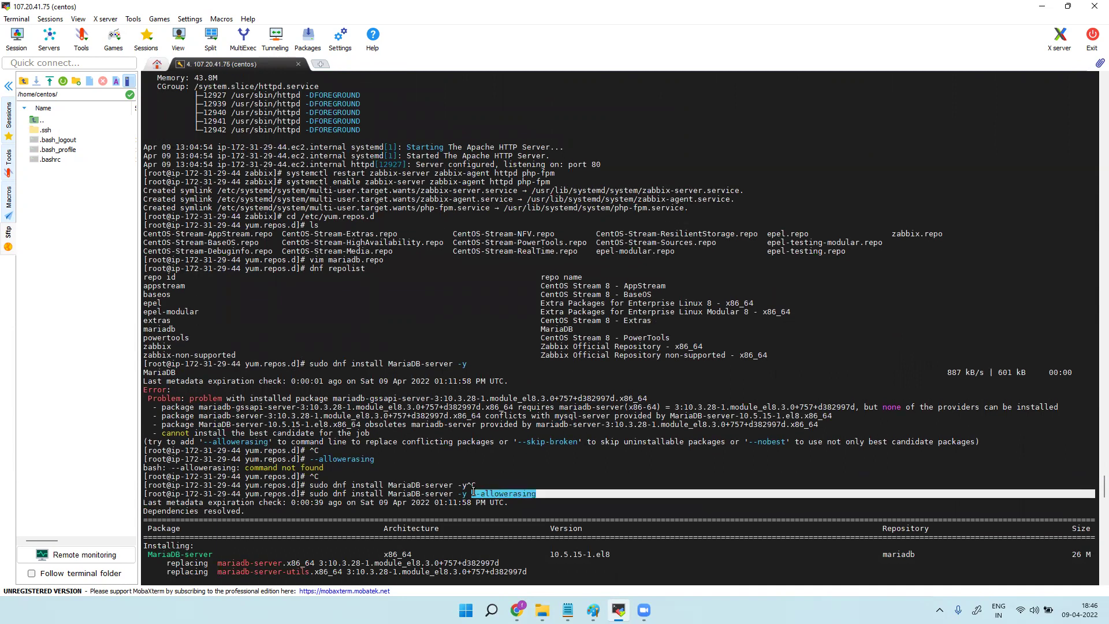
click(517, 610)
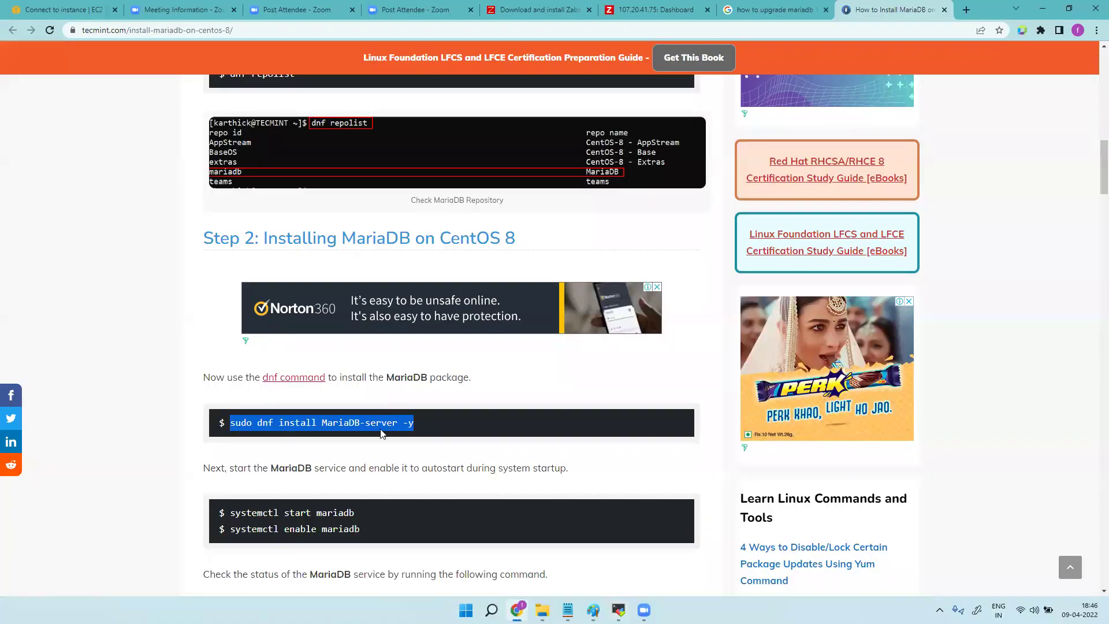
Select the guide's 'systemctl start mariadb' and 'systemctl enable mariadb' commands.
drag(298, 529, 230, 528)
drag(354, 513, 227, 513)
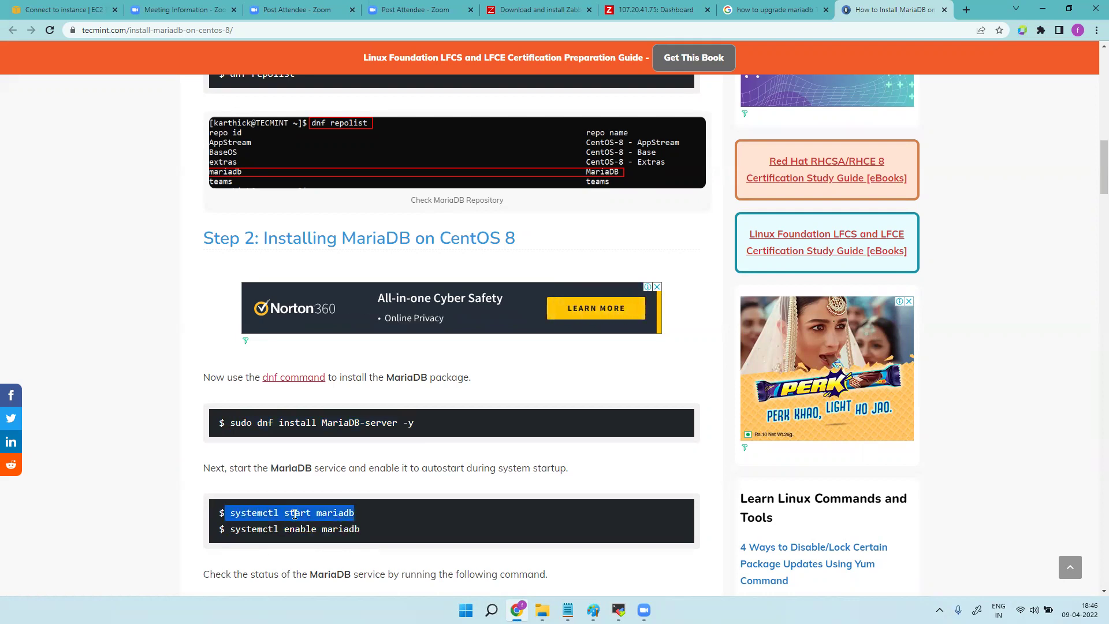
drag(364, 530, 230, 530)
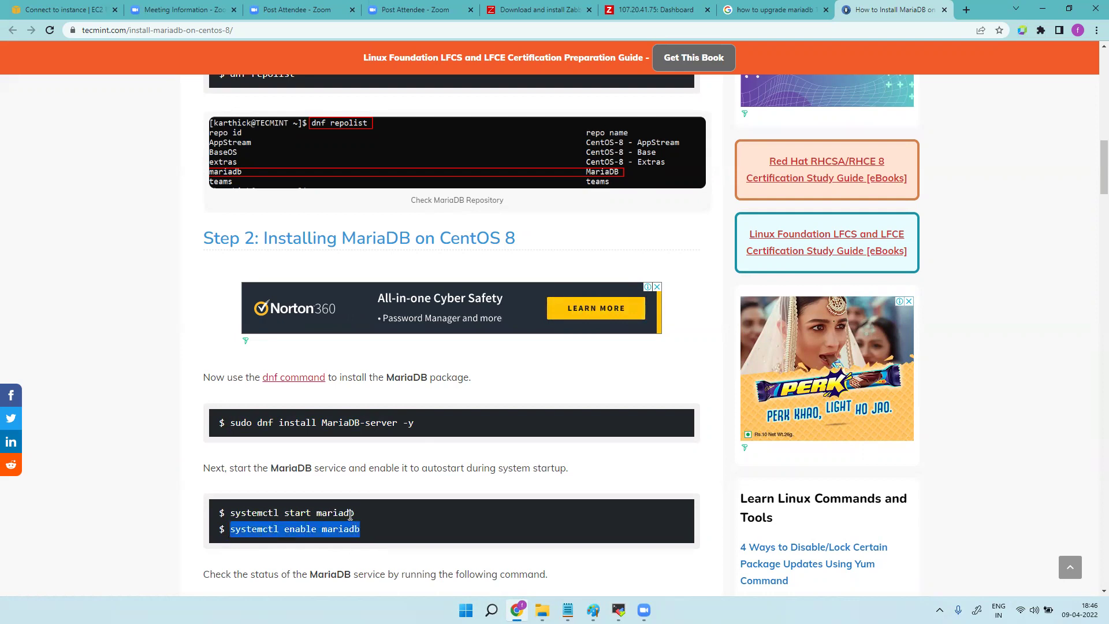
drag(355, 513, 231, 514)
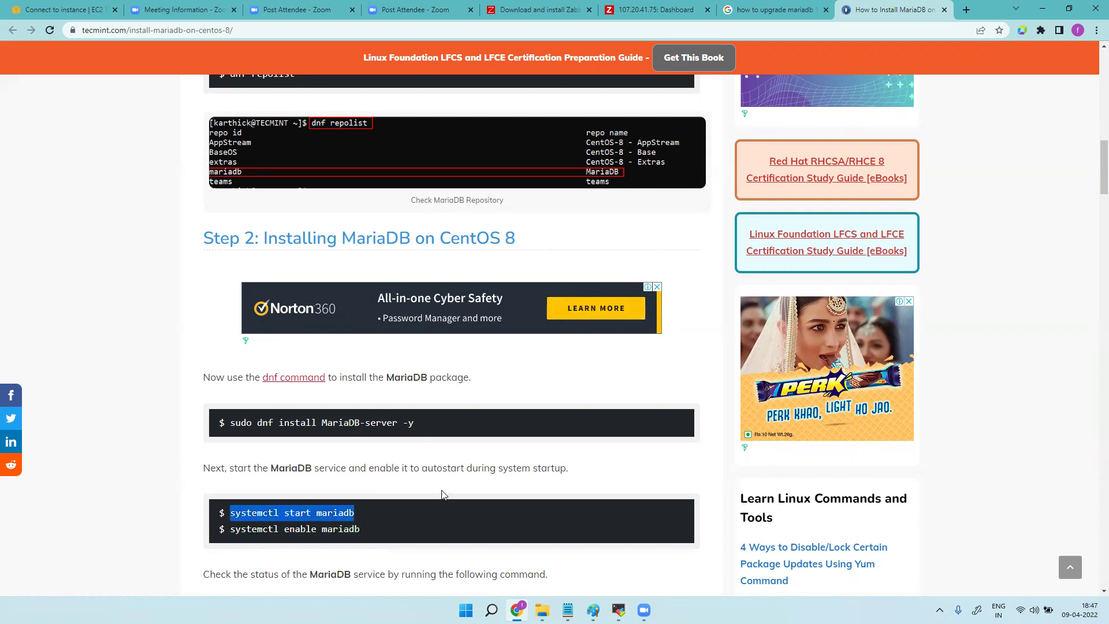
Select the permanent mysql firewall-cmd rule and firewall reload command, then skim the securing step.
scroll(442, 494, down, 5)
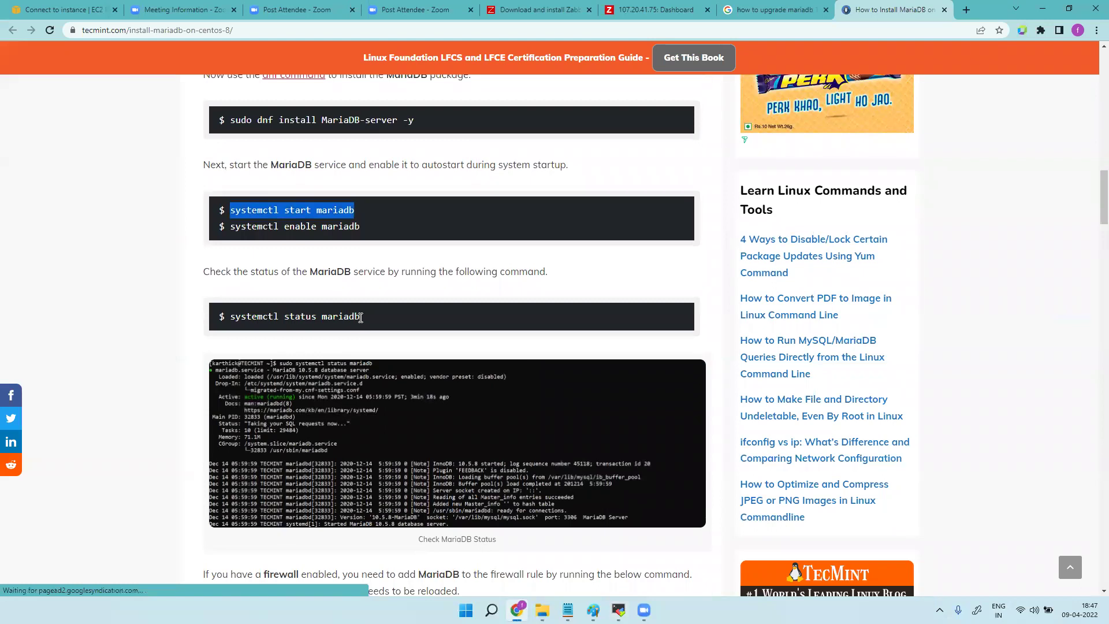
scroll(409, 463, down, 5)
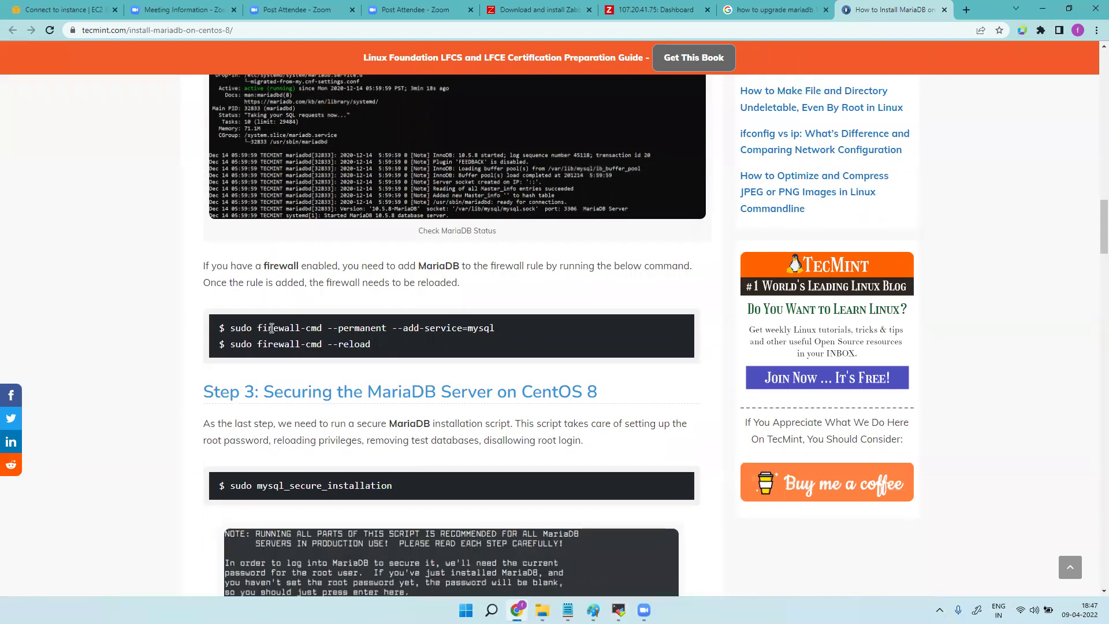
drag(233, 329, 490, 329)
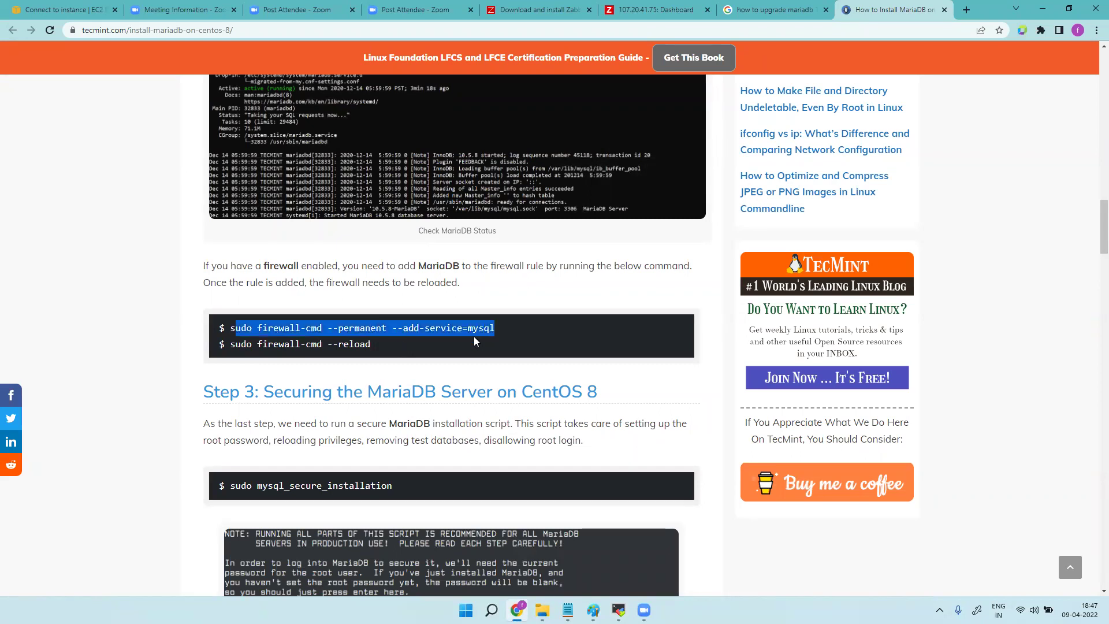
drag(373, 345, 230, 345)
scroll(486, 476, down, 5)
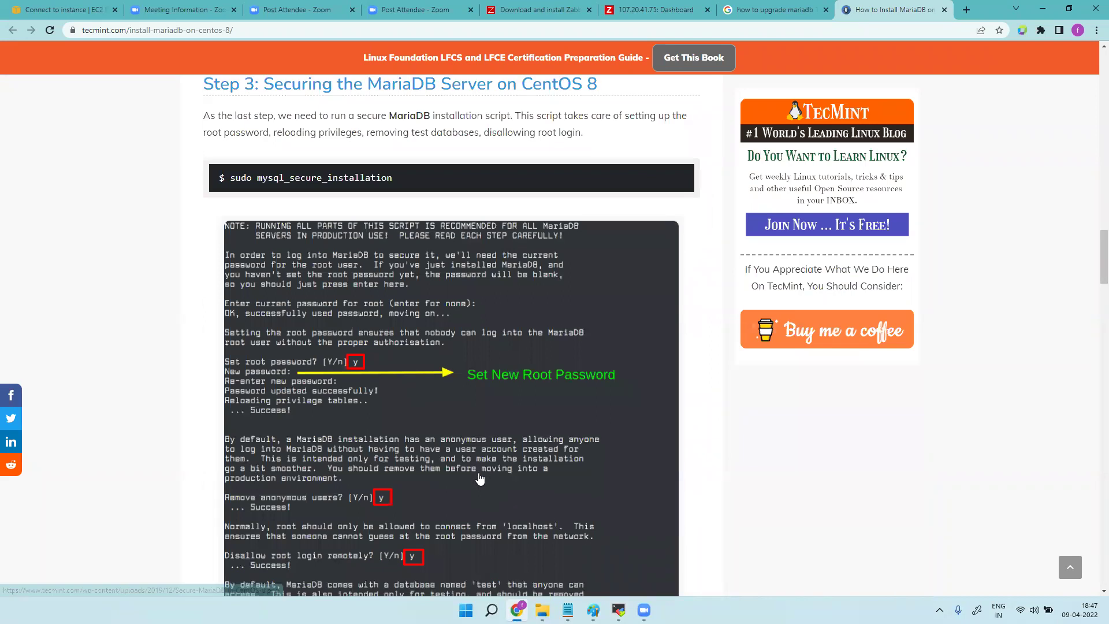
scroll(478, 476, down, 8)
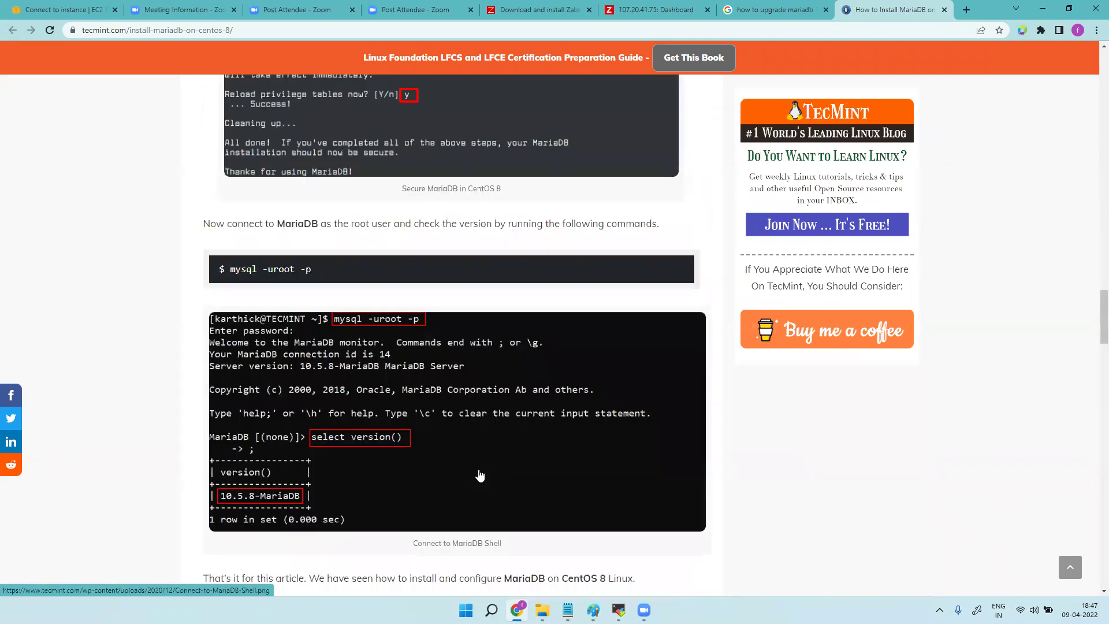
scroll(479, 475, down, 8)
scroll(480, 475, up, 13)
scroll(479, 477, up, 20)
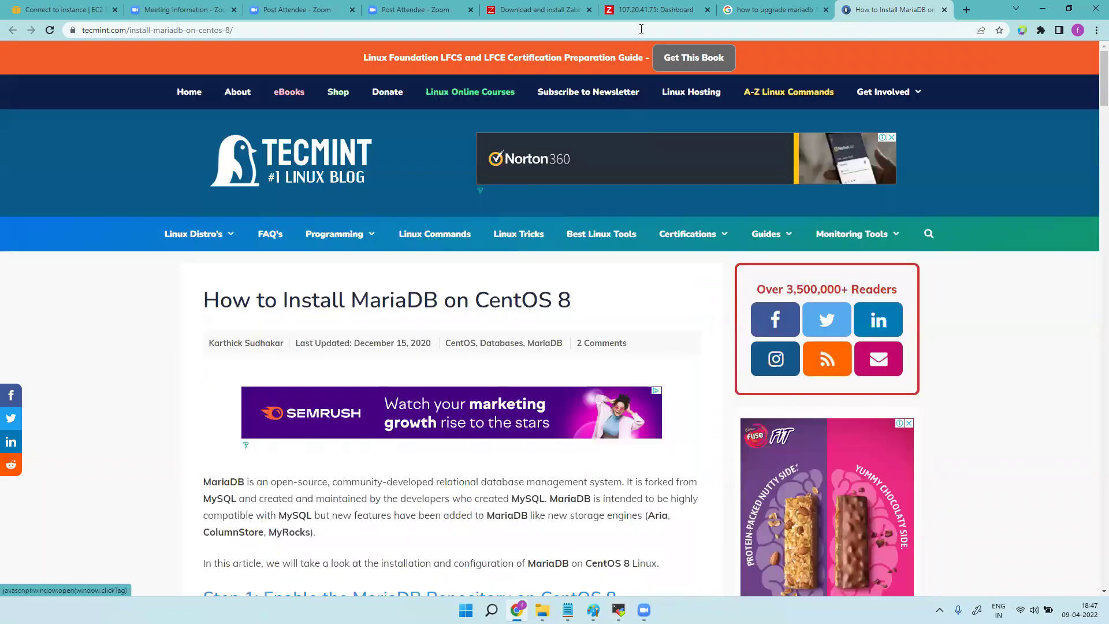
click(645, 10)
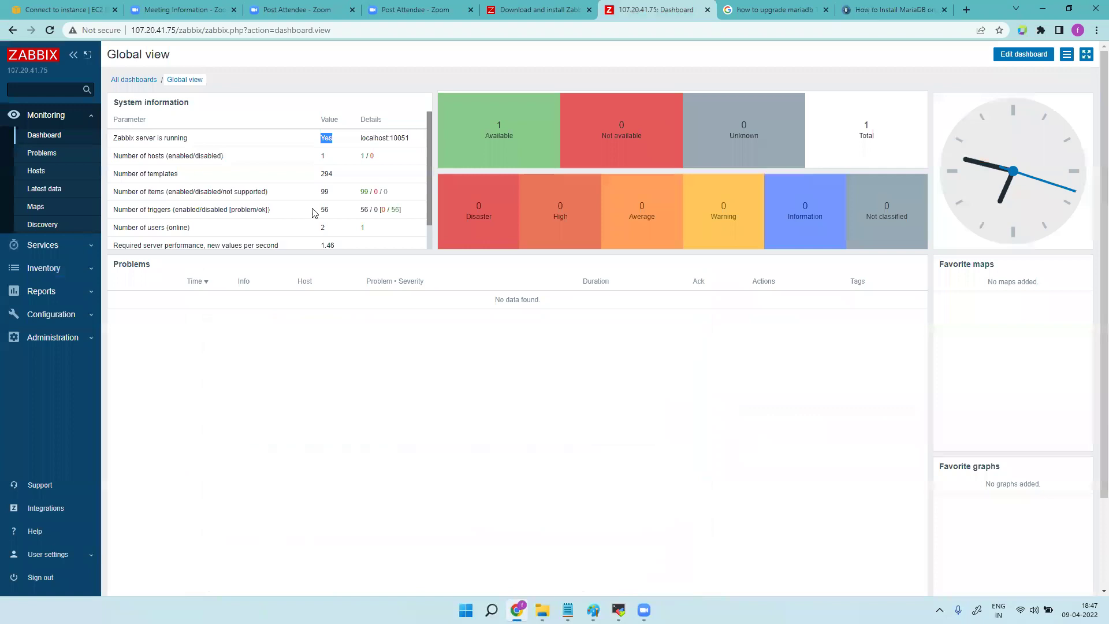
Reload the Zabbix dashboard to show server running, 103 items and 57 triggers.
click(53, 33)
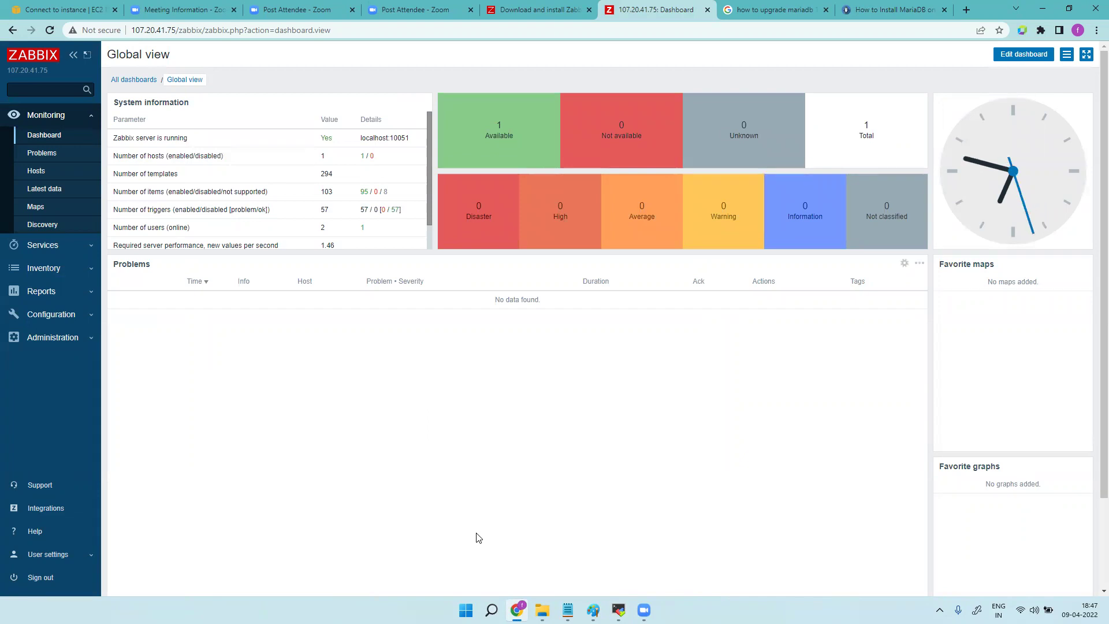
Go to the top of zabbix.com's Download and install page and open Zabbix Agents.
click(549, 10)
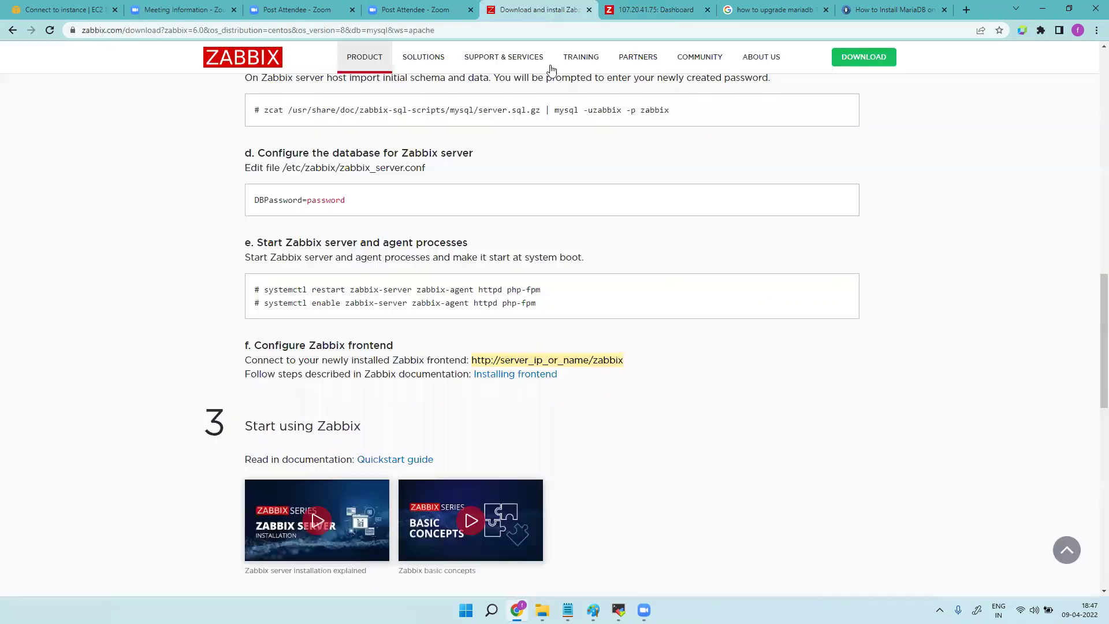
key(Home)
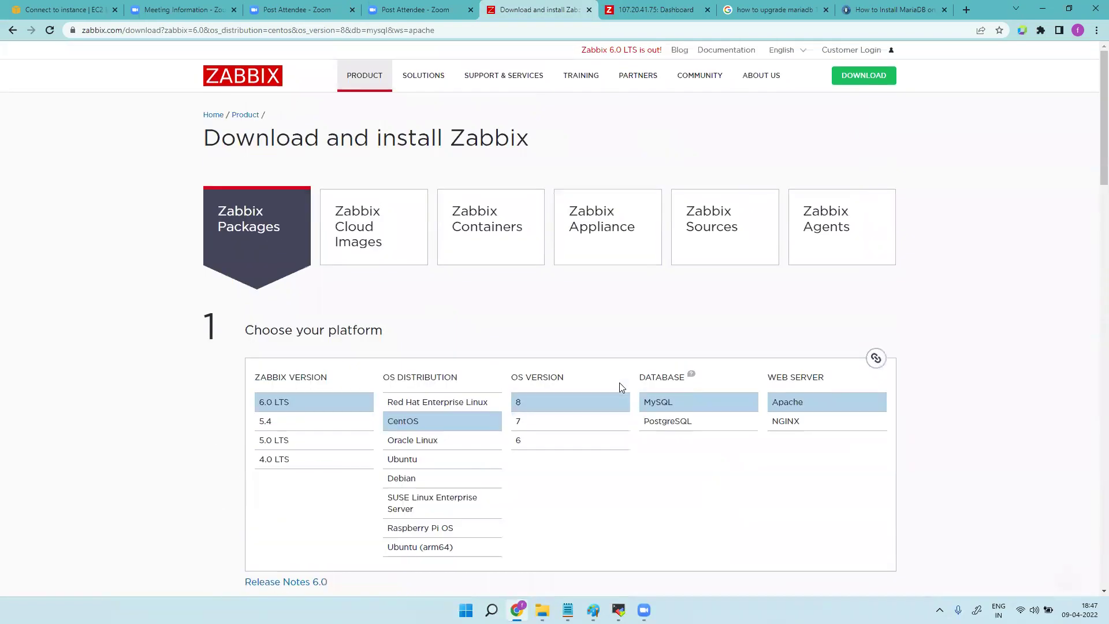
click(841, 229)
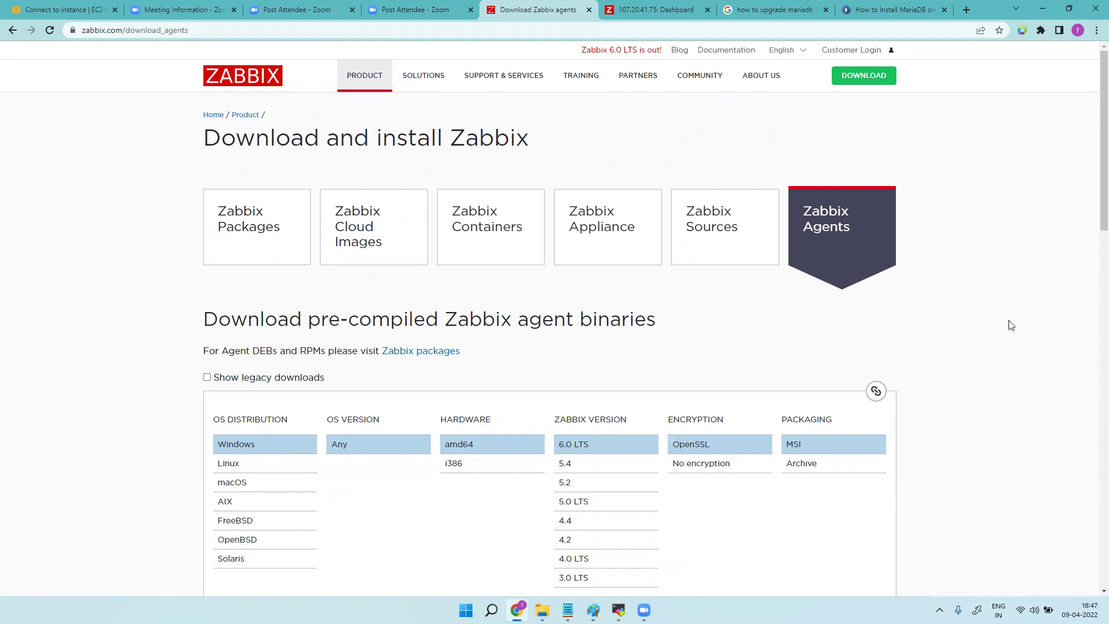
Choose Linux and download zabbix_agent-6.0.3-linux-4.12-ppc64le-static.tar.gz.
scroll(1094, 209, down, 2)
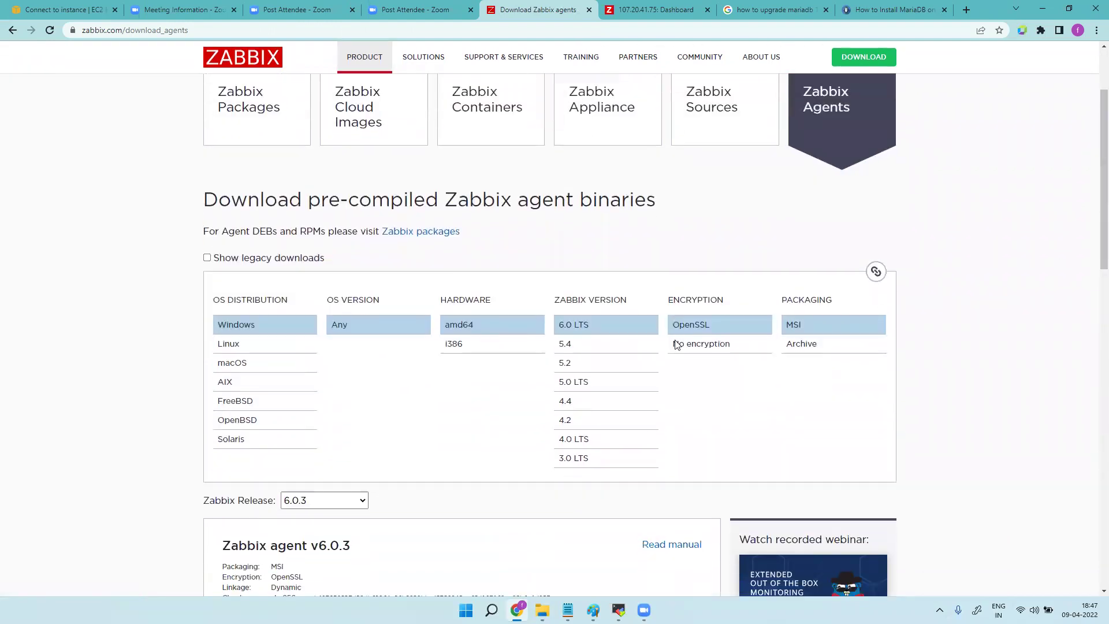
click(260, 346)
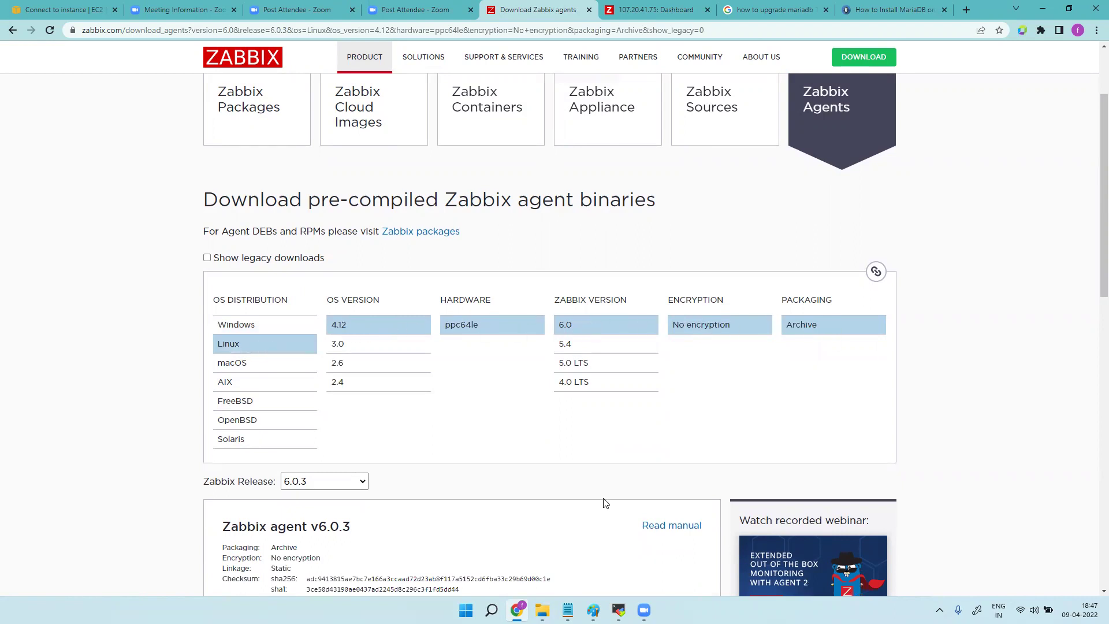
scroll(603, 503, down, 5)
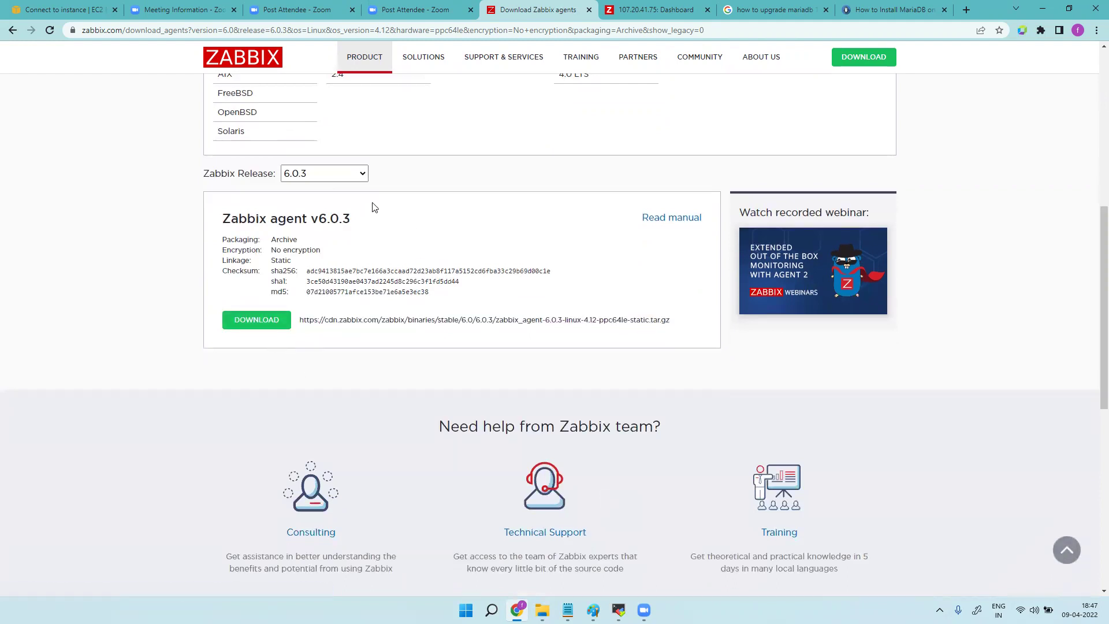
scroll(649, 416, up, 7)
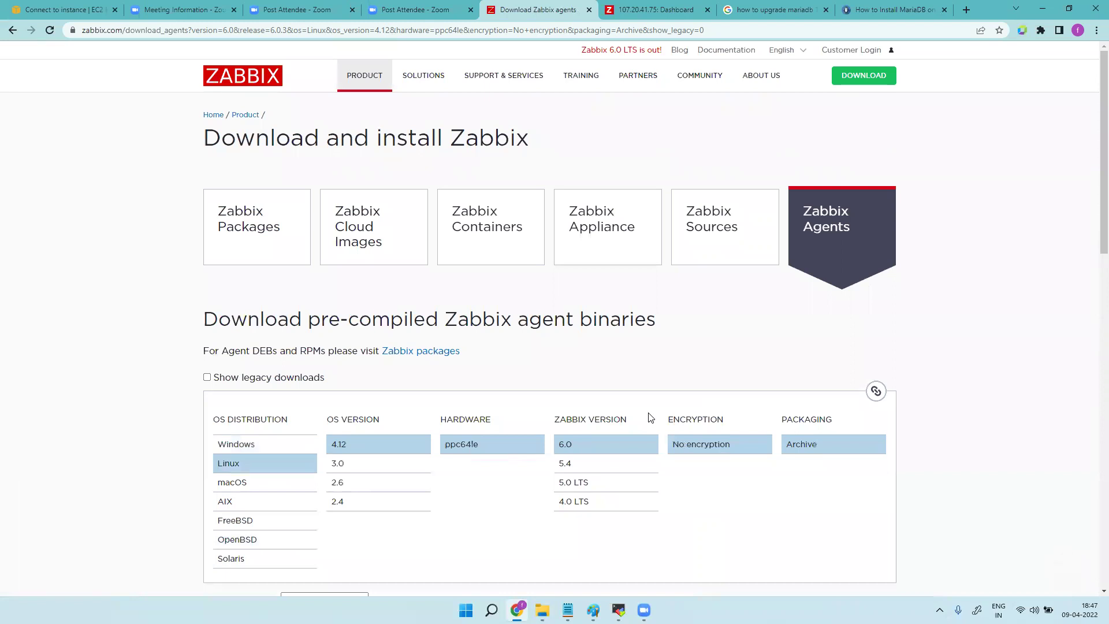
scroll(1094, 225, down, 4)
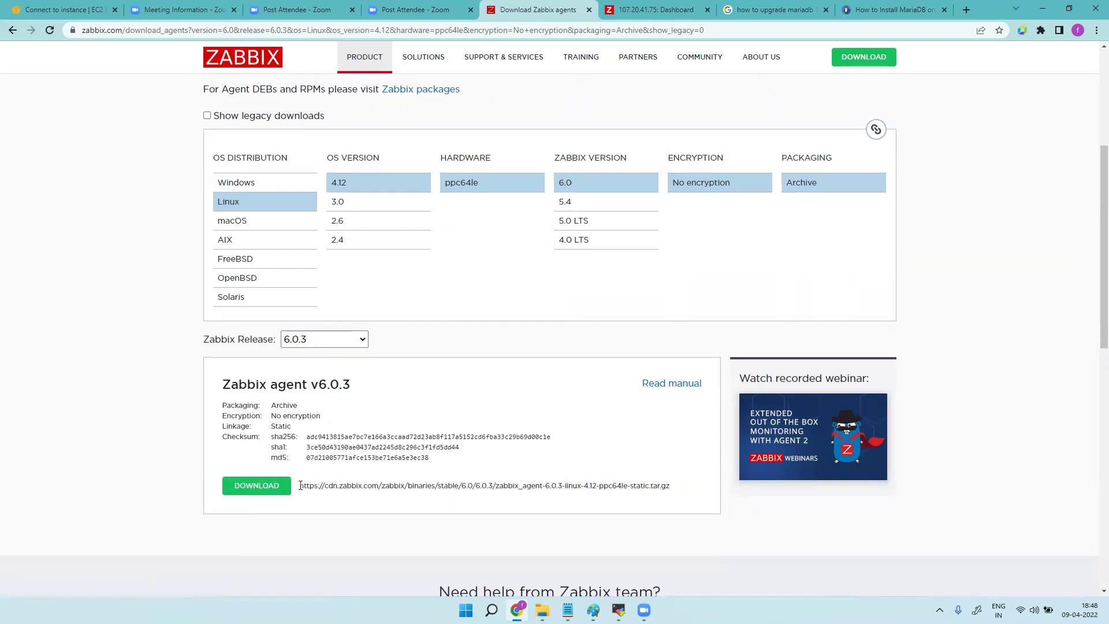
drag(300, 486, 668, 487)
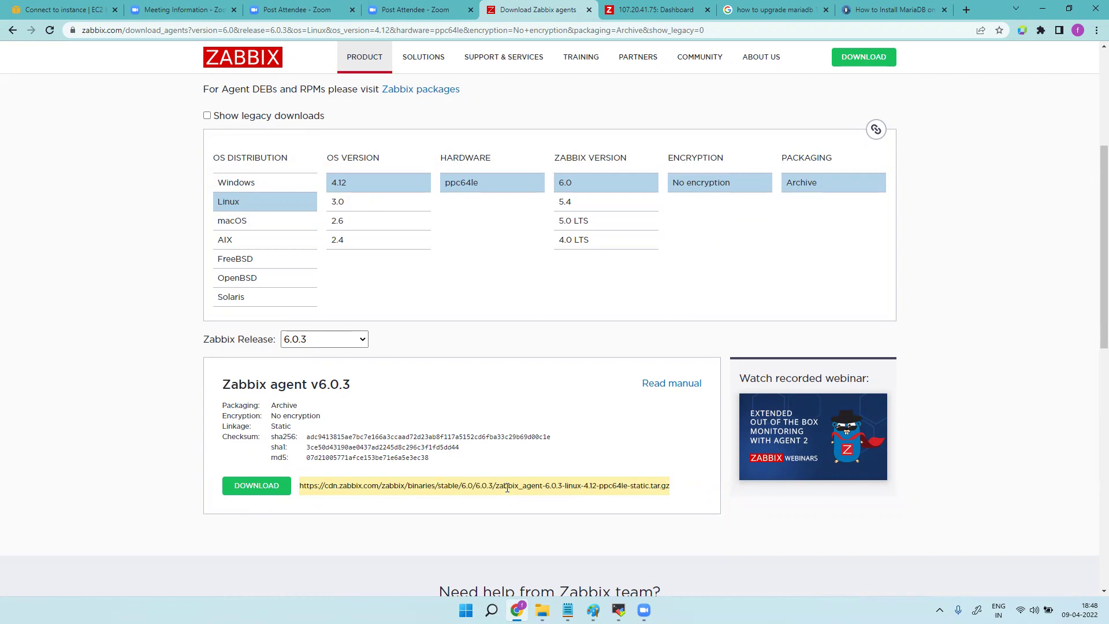
click(265, 488)
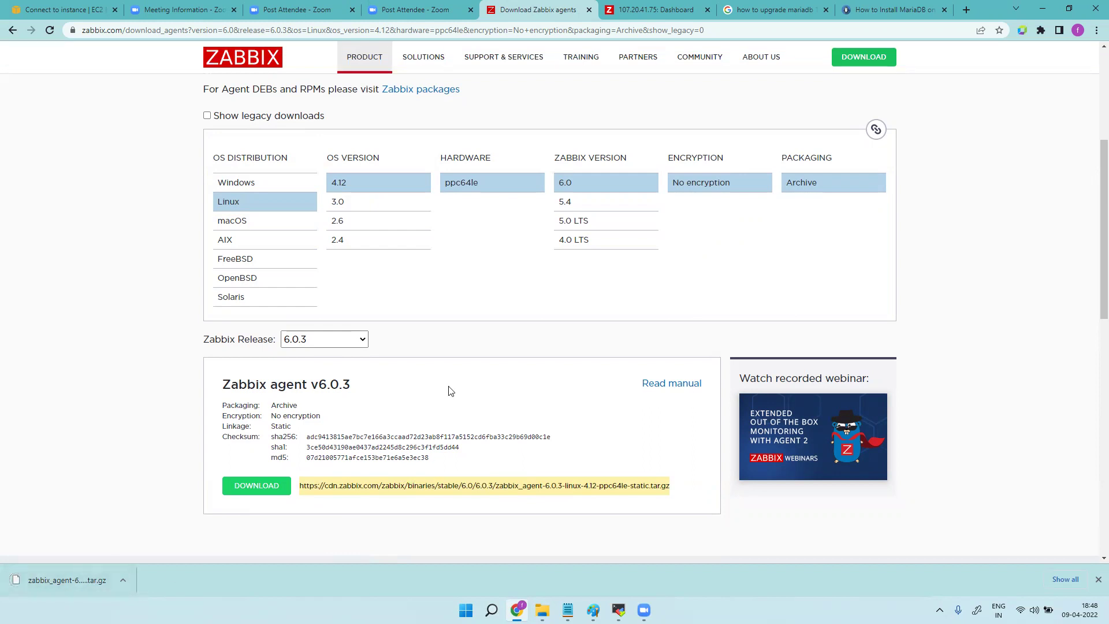
scroll(538, 468, up, 5)
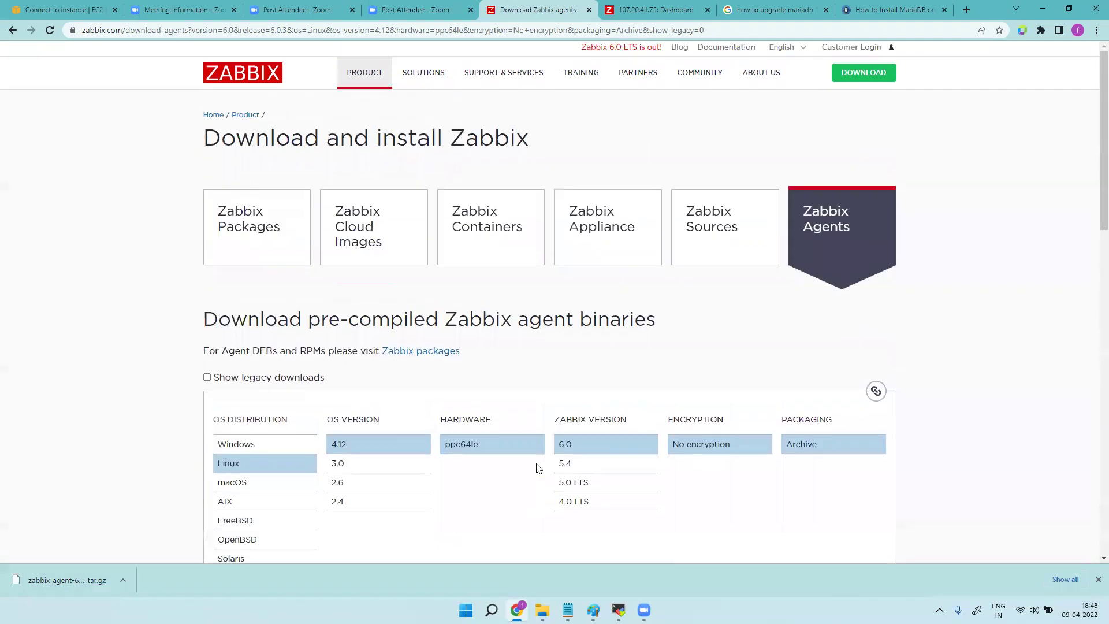